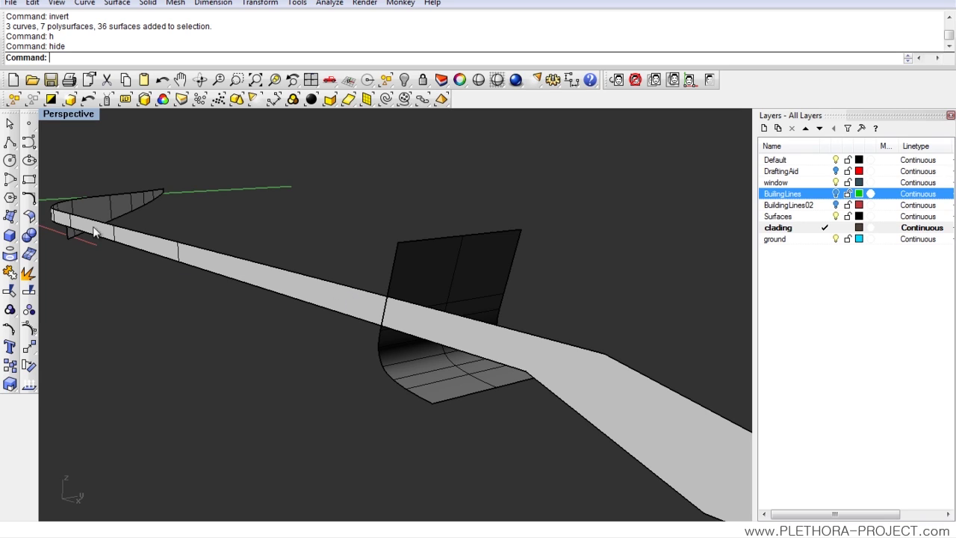
# Split the long narrow wall surface using the curved J-shaped surface as the cutting object.
pyautogui.click(29, 290)
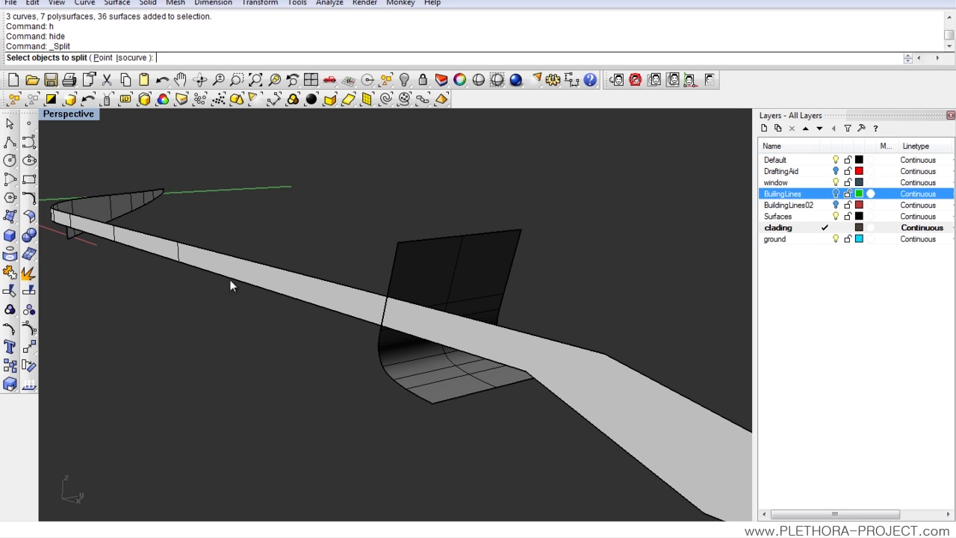
pyautogui.click(333, 307)
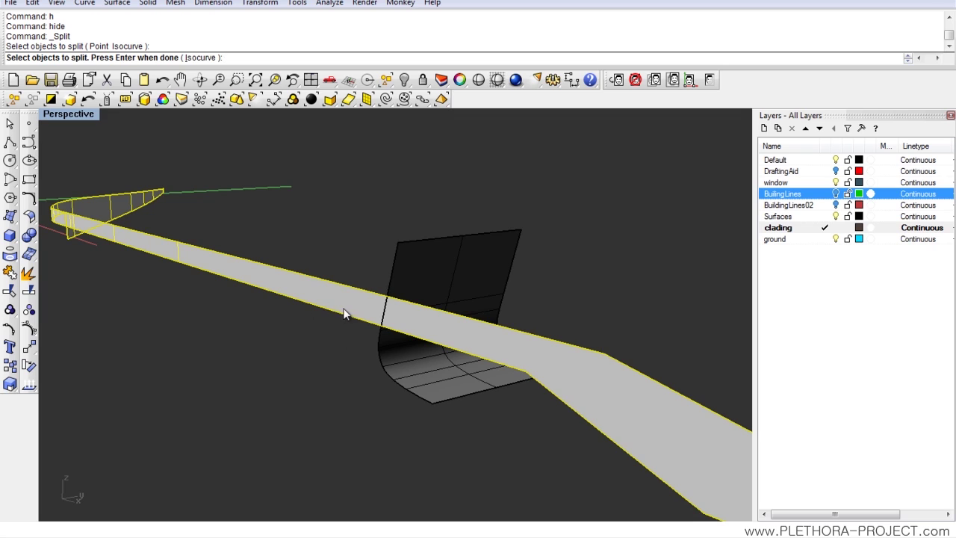
pyautogui.press('Return')
pyautogui.click(394, 276)
pyautogui.press('Return')
# Select the far piece of the split wall and create a new layer named extras.
pyautogui.click(344, 307)
pyautogui.keyDown('shift'); pyautogui.moveTo(260, 321); pyautogui.dragTo(339, 250, button='right'); pyautogui.keyUp('shift')
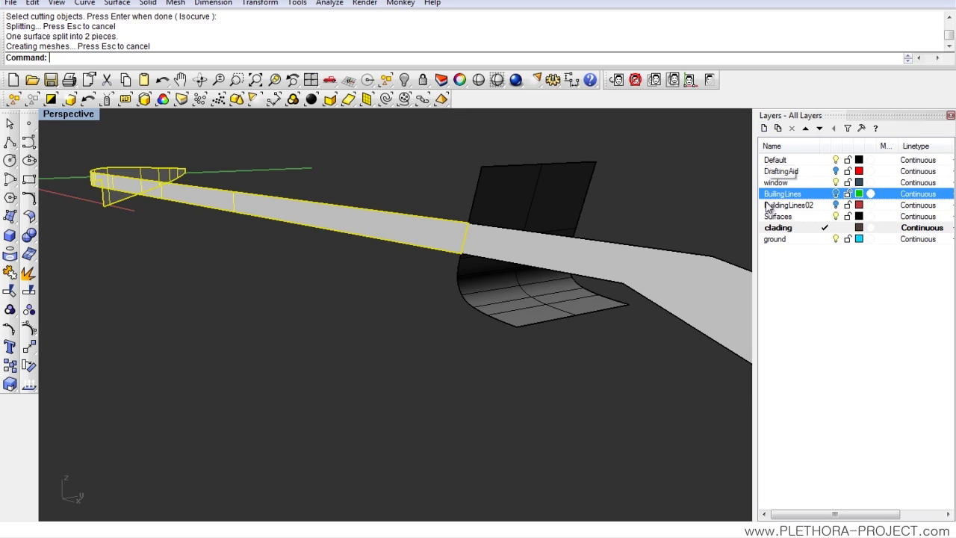
pyautogui.click(764, 128)
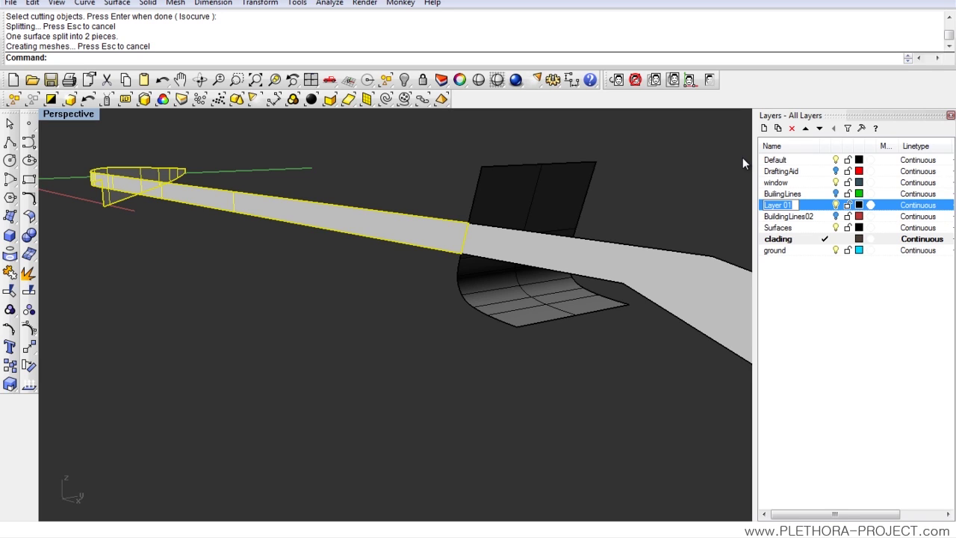
pyautogui.write('extras')
pyautogui.press('Return')
# Move the selected wall piece to the extras layer and turn that layer off.
pyautogui.rightClick(789, 206)
pyautogui.click(819, 363)
pyautogui.click(604, 369)
pyautogui.click(836, 205)
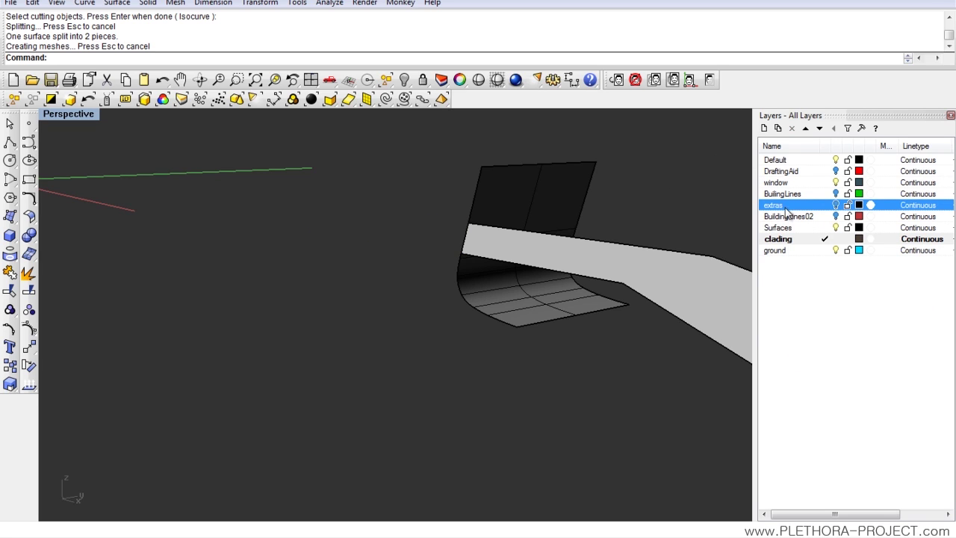
# Move the extras layer down to the end of the layer list, below ground.
pyautogui.click(819, 128)
pyautogui.click(819, 128)
pyautogui.click(819, 128)
pyautogui.click(819, 129)
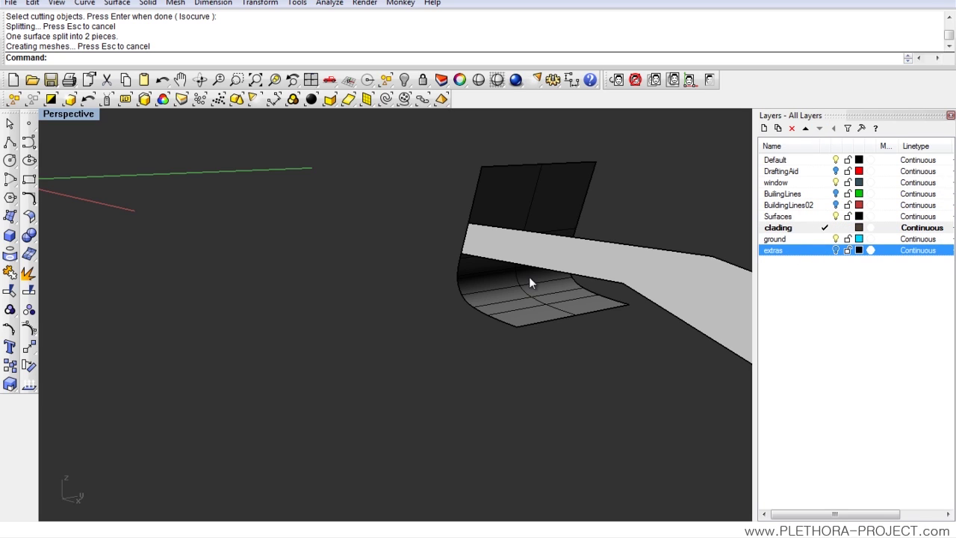
# Show all hidden objects of the building model again.
pyautogui.keyDown('shift'); pyautogui.moveTo(529, 277); pyautogui.dragTo(441, 288, button='right'); pyautogui.keyUp('shift')
pyautogui.scroll(-4, 441, 288)
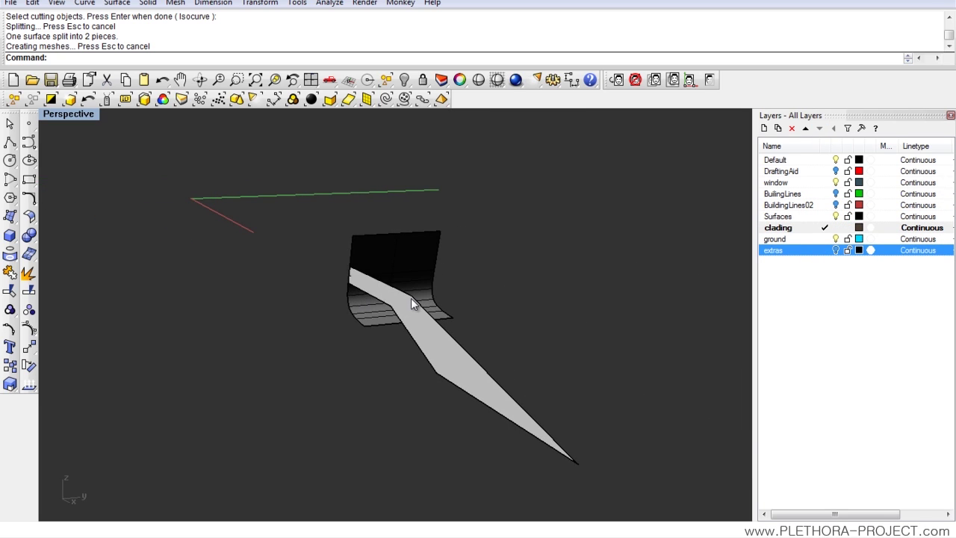
pyautogui.write('sh')
pyautogui.press('Return')
pyautogui.moveTo(411, 298); pyautogui.dragTo(385, 237, button='right')
pyautogui.scroll(5, 368, 251)
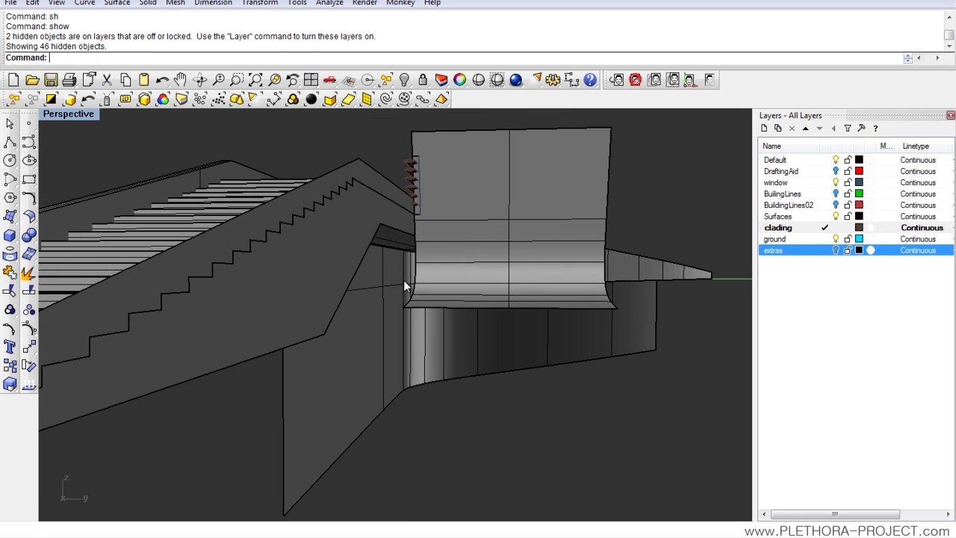
pyautogui.moveTo(403, 280); pyautogui.dragTo(387, 301, button='right')
pyautogui.click(377, 325)
pyautogui.press('Escape')
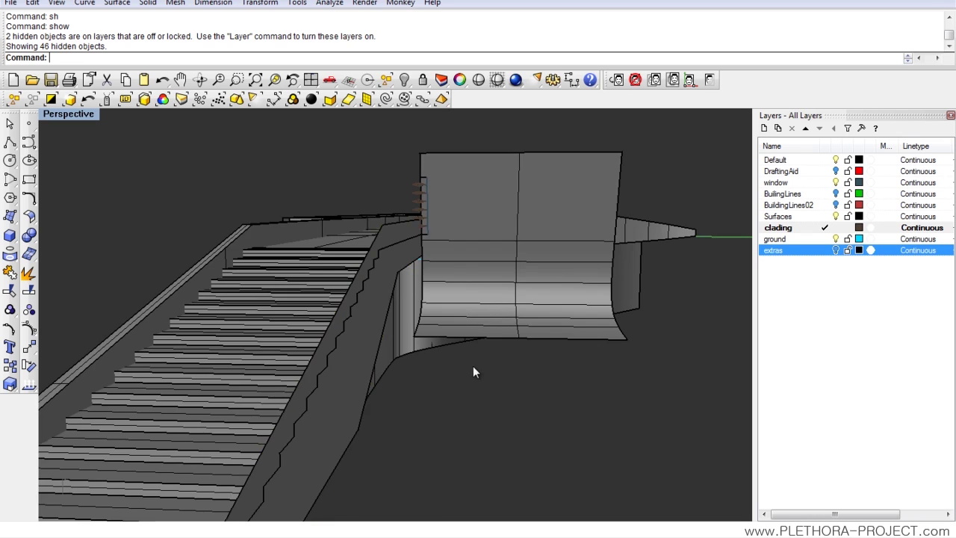
pyautogui.scroll(-5, 473, 365)
pyautogui.moveTo(465, 336); pyautogui.dragTo(451, 293, button='right')
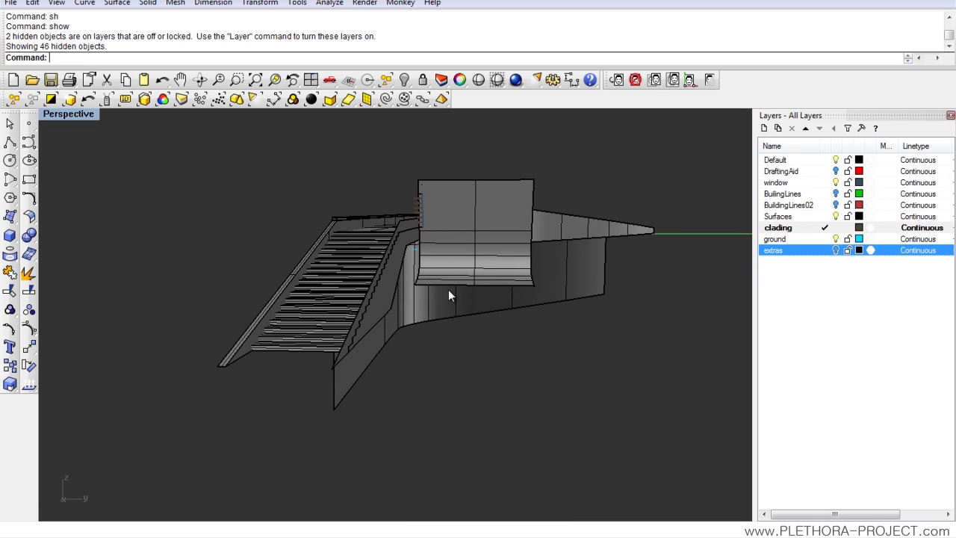
# Offset the stair's outer side wall surface by -0.24 with OffsetSrf.
pyautogui.write('ffse')
pyautogui.press('Down')
pyautogui.press('Down')
pyautogui.press('Down')
pyautogui.press('Down')
pyautogui.press('Down')
pyautogui.press('Return')
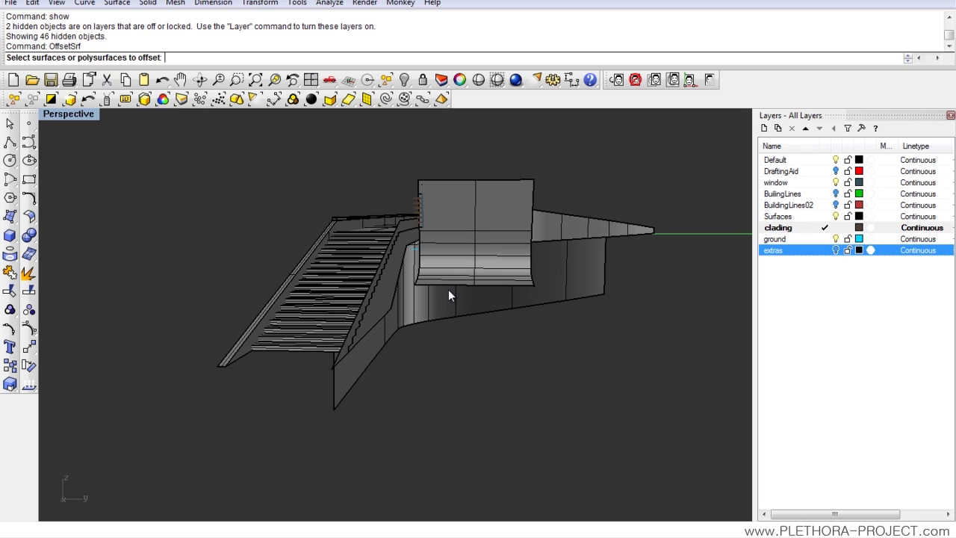
pyautogui.click(383, 312)
pyautogui.click(384, 309)
pyautogui.moveTo(374, 317); pyautogui.dragTo(325, 342, button='right')
pyautogui.click(281, 365)
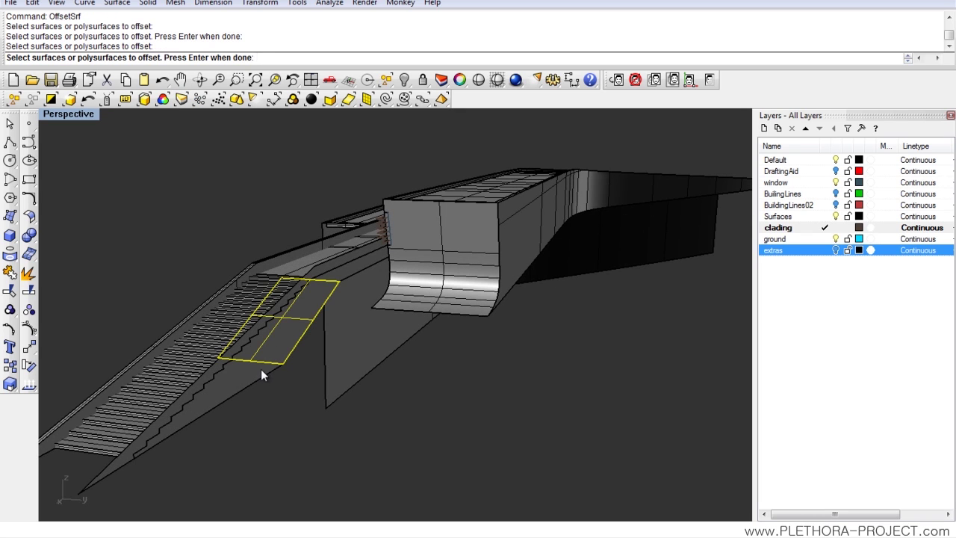
pyautogui.click(278, 362)
pyautogui.click(227, 383)
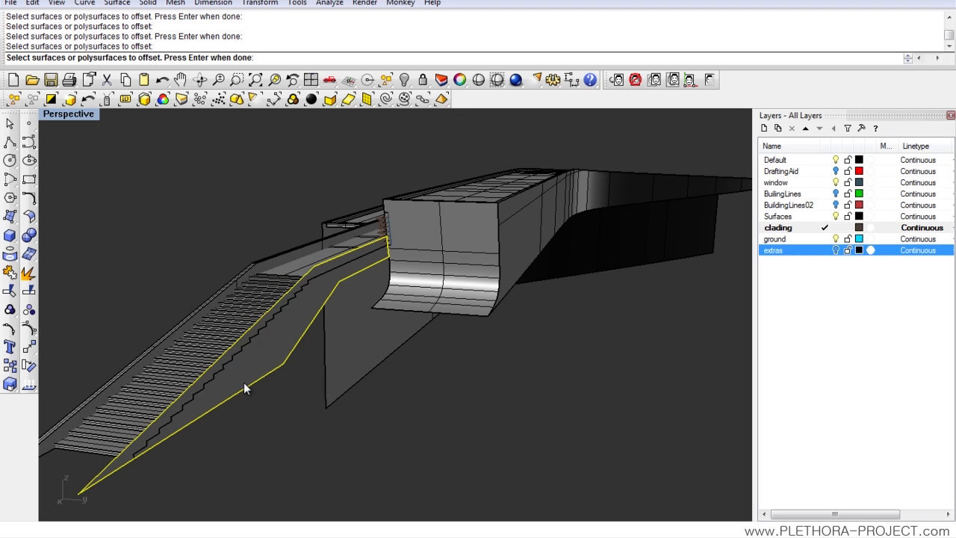
pyautogui.press('Return')
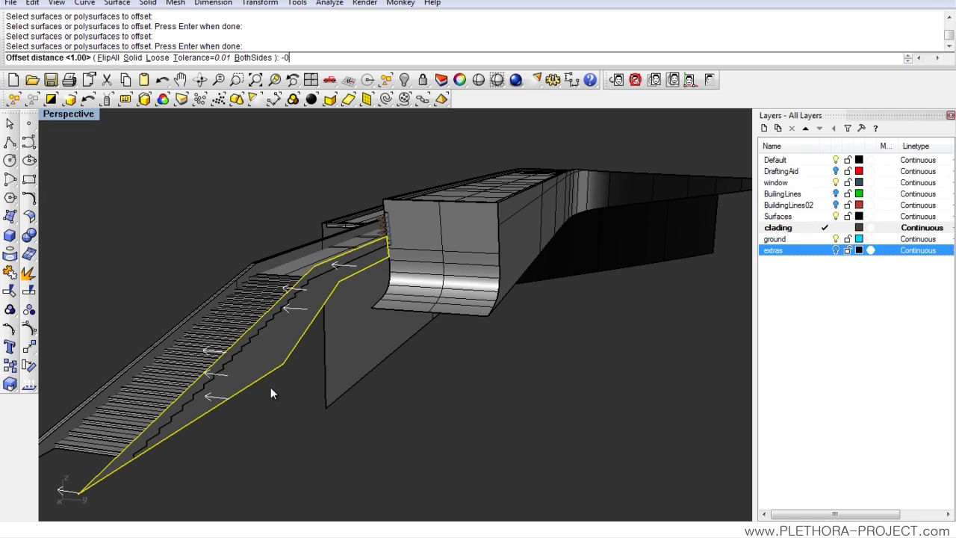
pyautogui.write('-0.24')
pyautogui.press('Return')
# Move the selected stair side wall surface to the Surfaces layer and make that layer current.
pyautogui.moveTo(270, 387); pyautogui.dragTo(393, 408, button='right')
pyautogui.click(393, 408)
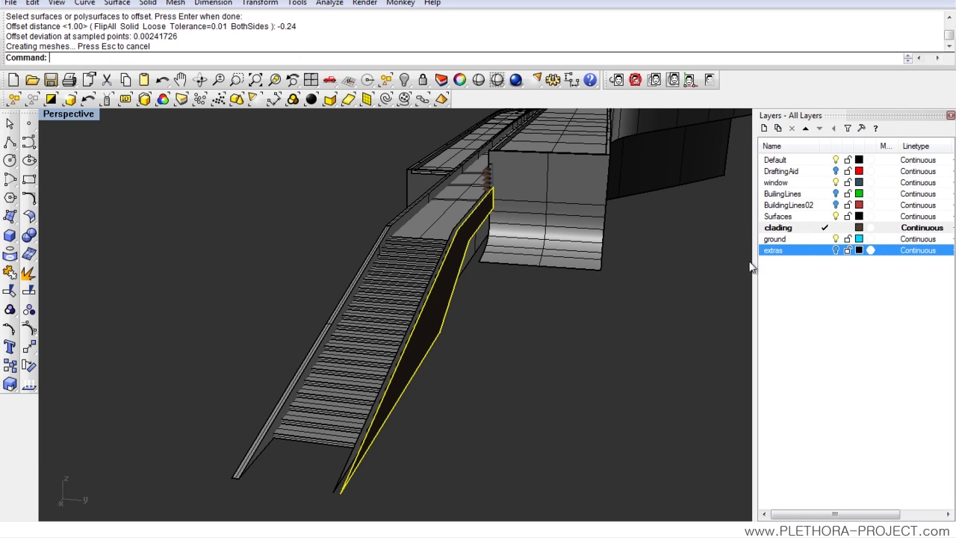
pyautogui.rightClick(798, 216)
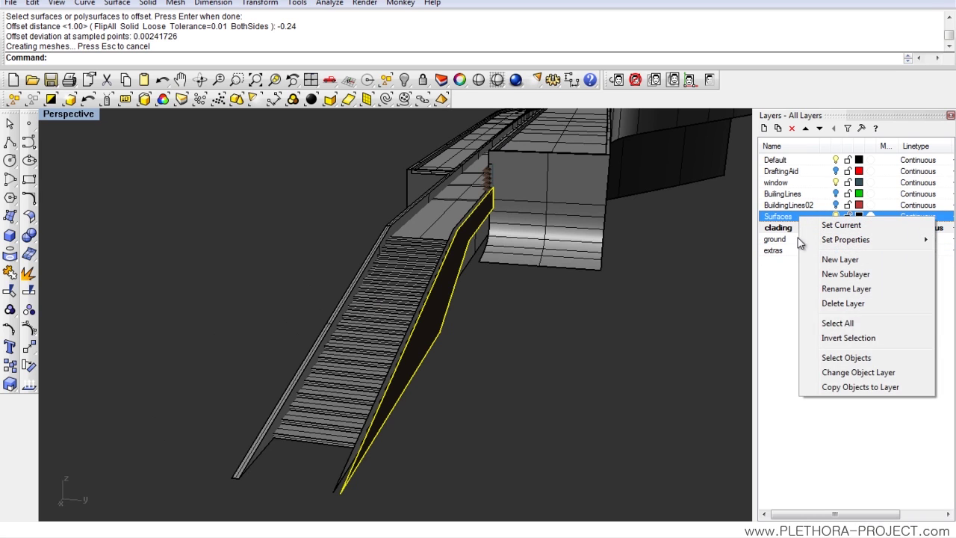
pyautogui.click(825, 375)
pyautogui.click(825, 216)
# Loft between the two top edges of the stair side wall along the stair flight, using Normal style.
pyautogui.moveTo(559, 330); pyautogui.dragTo(478, 306, button='right')
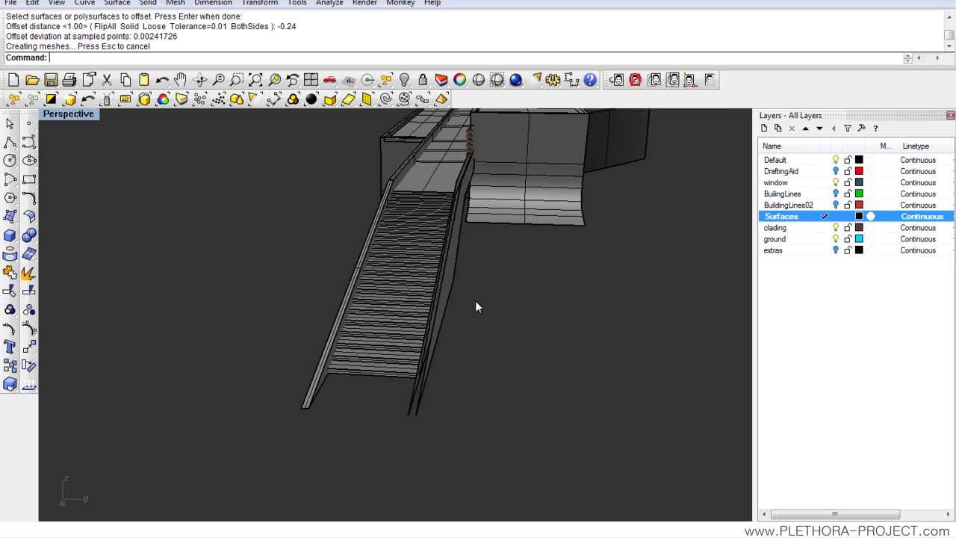
pyautogui.write('Loft')
pyautogui.press('Return')
pyautogui.click(421, 390)
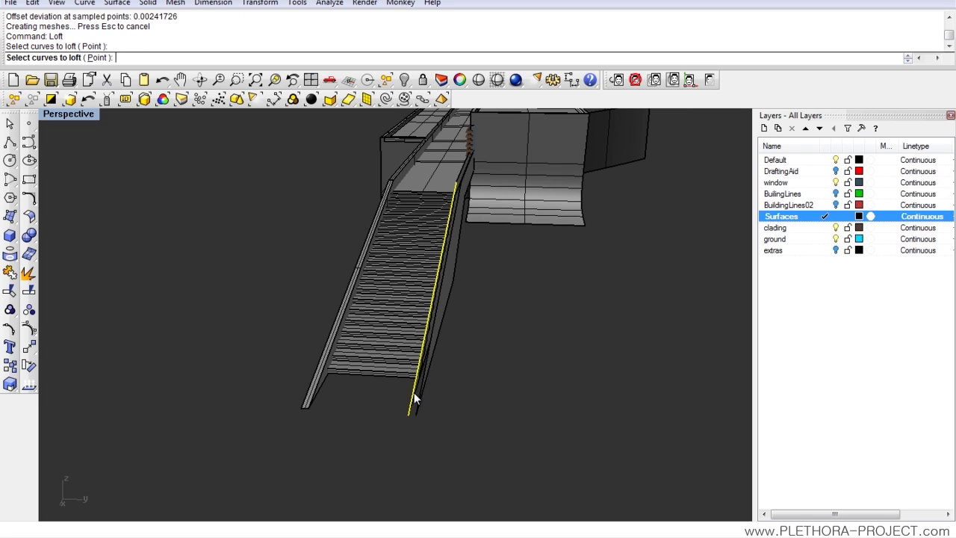
pyautogui.click(422, 393)
pyautogui.press('Return')
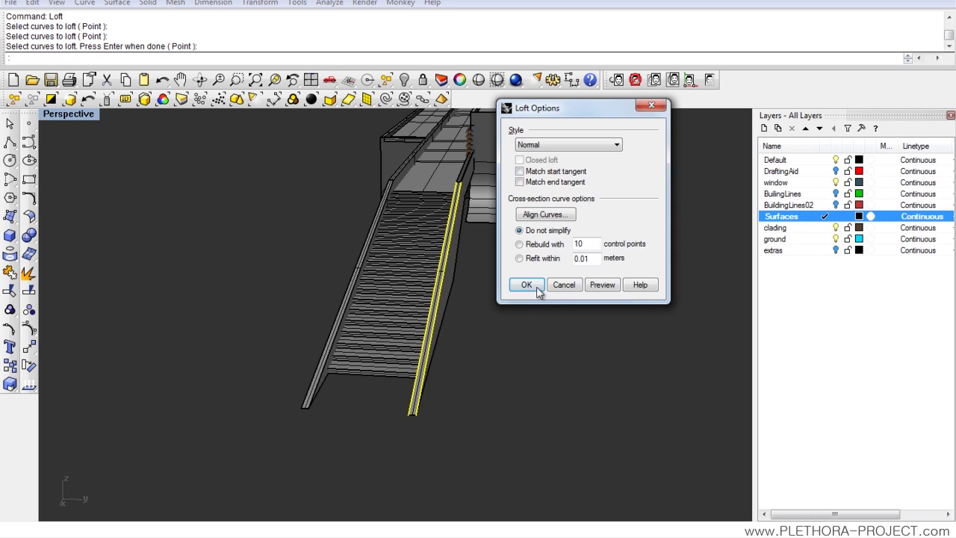
pyautogui.click(530, 281)
# Loft between the two top edges of the side wall along the landing above the stairs, using Normal style.
pyautogui.scroll(5, 486, 276)
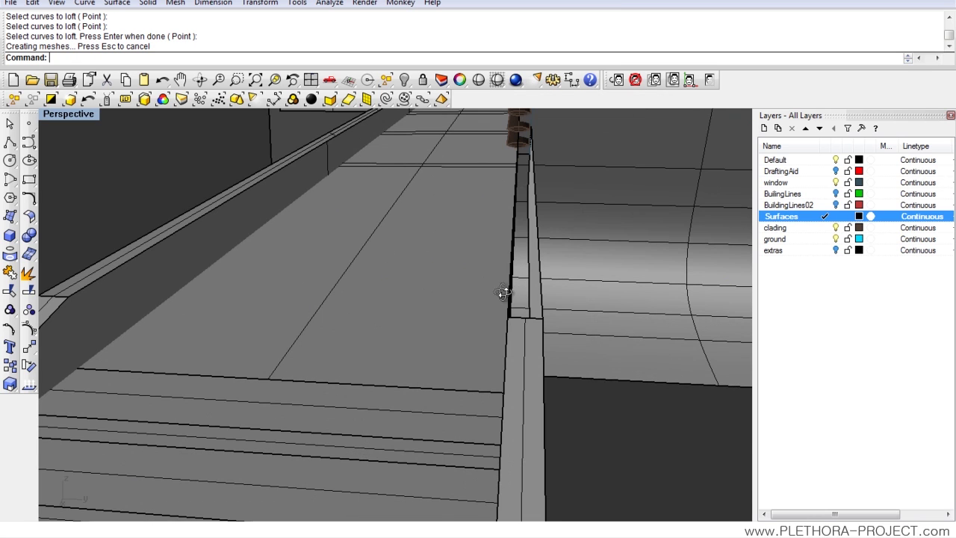
pyautogui.moveTo(504, 293); pyautogui.dragTo(404, 309, button='right')
pyautogui.click(97, 362)
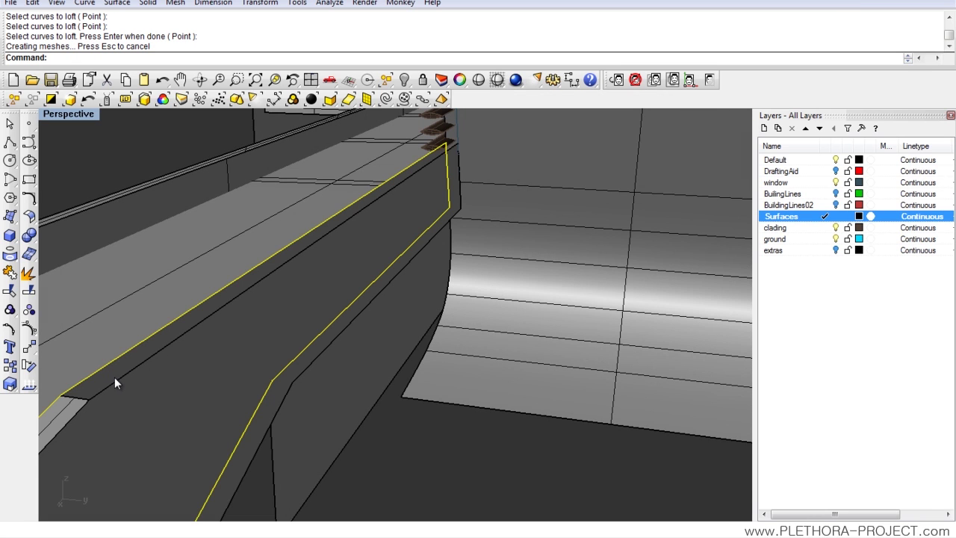
pyautogui.click(392, 411)
pyautogui.keyDown('shift'); pyautogui.moveTo(303, 379); pyautogui.dragTo(370, 347, button='right'); pyautogui.keyUp('shift')
pyautogui.rightClick(290, 314)
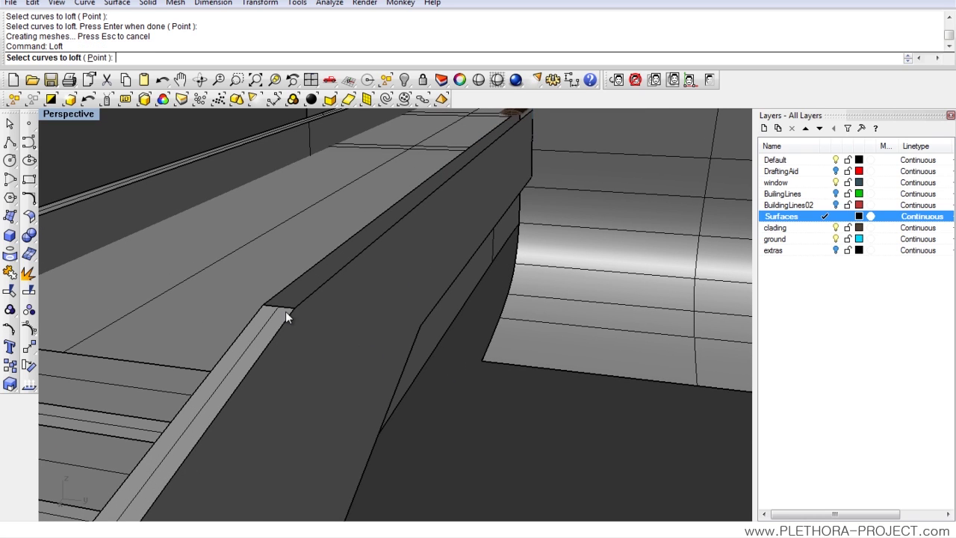
pyautogui.click(286, 290)
pyautogui.click(304, 302)
pyautogui.rightClick(306, 302)
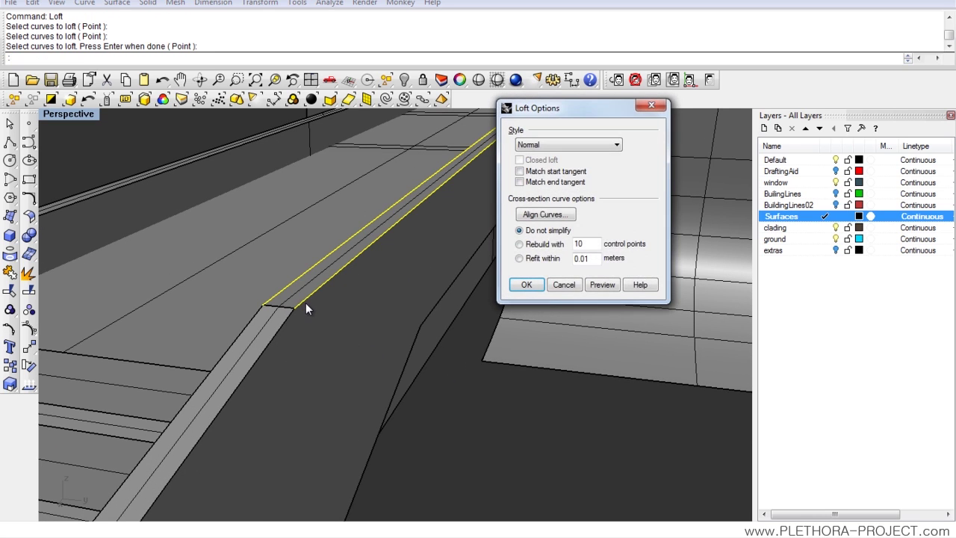
pyautogui.click(525, 287)
# Loft between the two bottom edges of the stair side wall along their lowest segment beside the steps.
pyautogui.scroll(-6, 523, 301)
pyautogui.moveTo(521, 304); pyautogui.dragTo(448, 220, button='right')
pyautogui.keyDown('shift'); pyautogui.moveTo(448, 220); pyautogui.dragTo(499, 340, button='right'); pyautogui.keyUp('shift')
pyautogui.moveTo(499, 340); pyautogui.dragTo(505, 288, button='right')
pyautogui.keyDown('shift'); pyautogui.moveTo(505, 288); pyautogui.dragTo(464, 276, button='right'); pyautogui.keyUp('shift')
pyautogui.scroll(10, 445, 242)
pyautogui.keyDown('shift'); pyautogui.moveTo(463, 276); pyautogui.dragTo(532, 286, button='right'); pyautogui.keyUp('shift')
pyautogui.scroll(-6, 582, 316)
pyautogui.scroll(3, 532, 286)
pyautogui.press('Return')
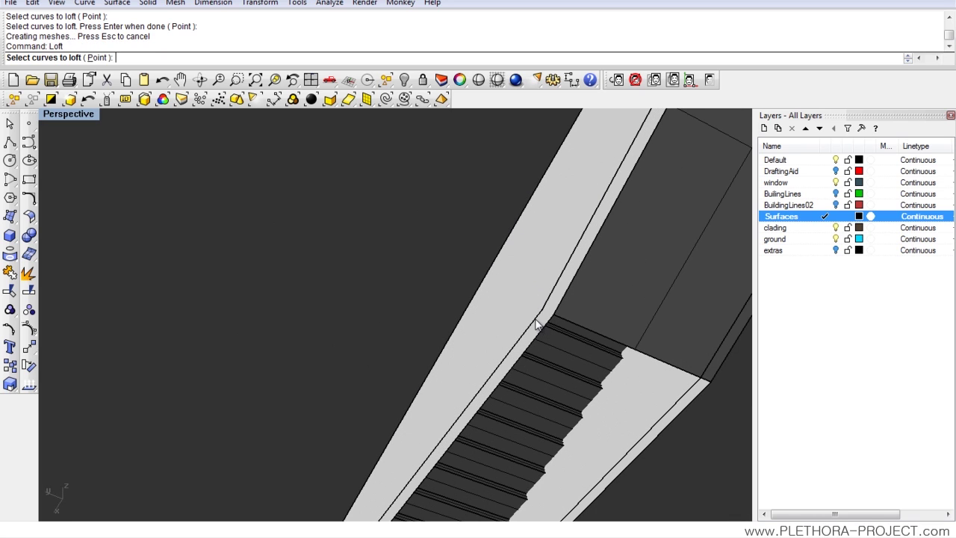
pyautogui.click(546, 324)
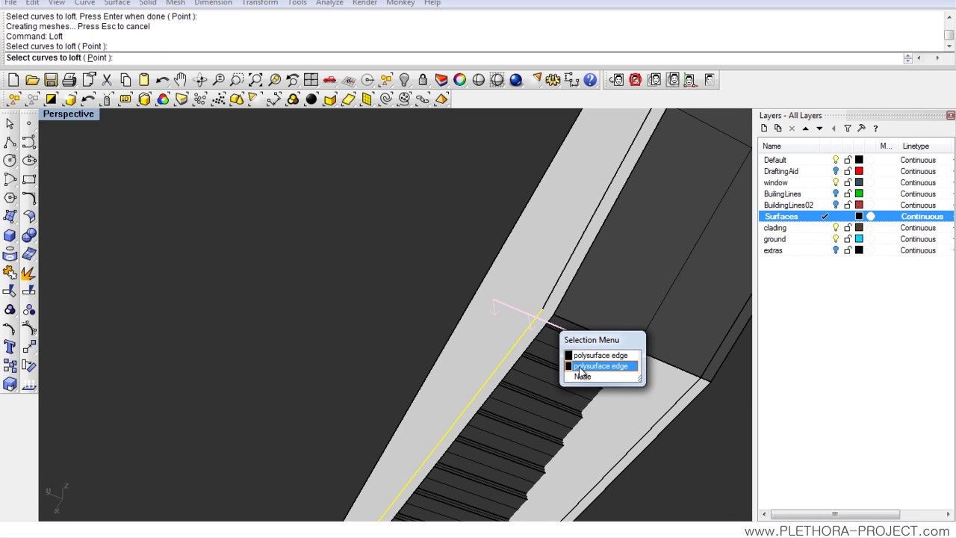
pyautogui.click(586, 379)
pyautogui.click(553, 321)
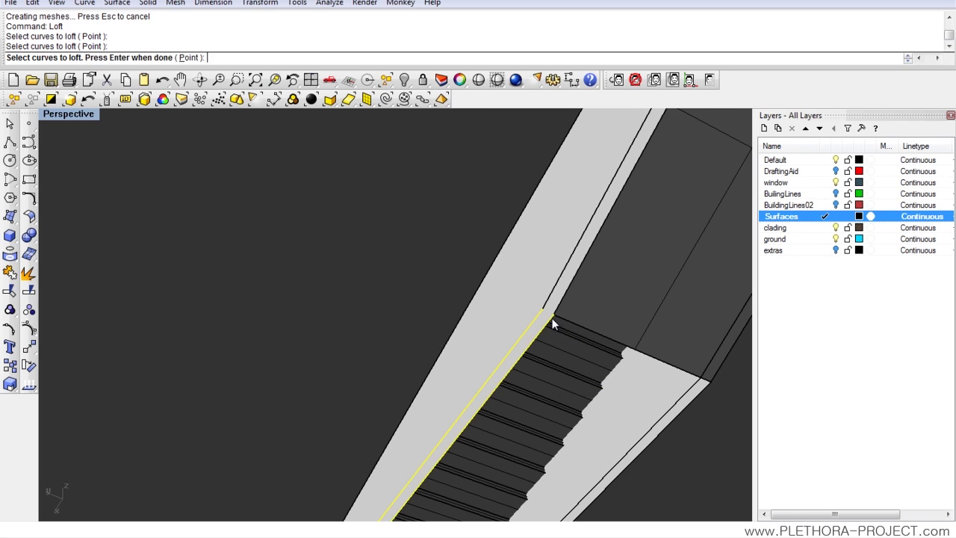
pyautogui.press('Return')
pyautogui.click(526, 285)
# Loft between the two bottom edges of the side wall along the middle segment, using Normal style.
pyautogui.press('Return')
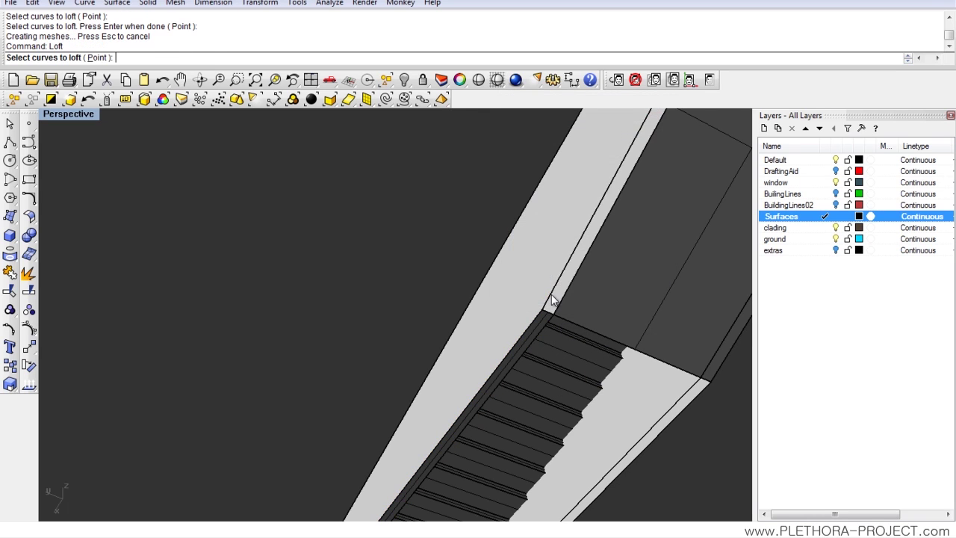
pyautogui.click(564, 301)
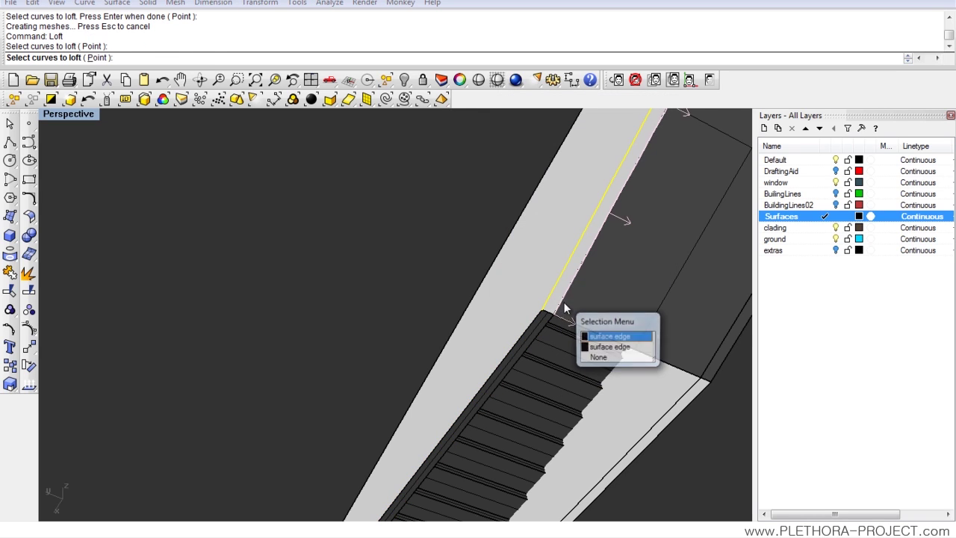
pyautogui.click(591, 338)
pyautogui.press('Return')
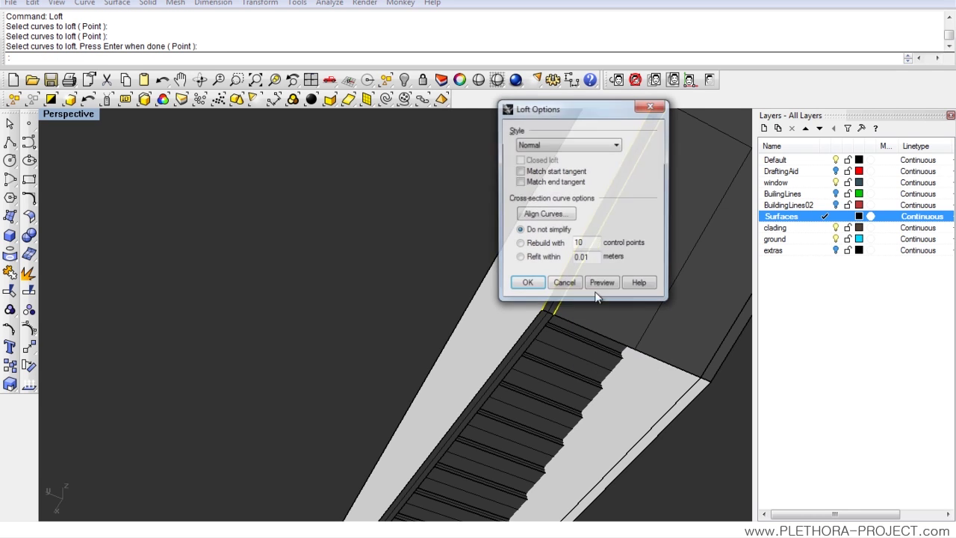
pyautogui.click(526, 284)
# Loft between the two bottom edges of the side wall along the uppermost segment, using Normal style.
pyautogui.scroll(-5, 566, 305)
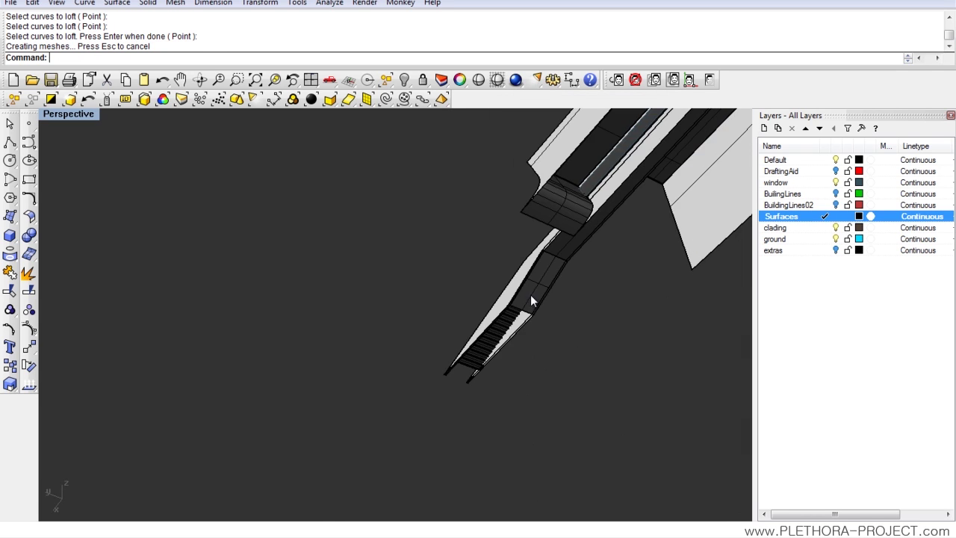
pyautogui.scroll(6, 538, 280)
pyautogui.keyDown('shift'); pyautogui.moveTo(565, 220); pyautogui.dragTo(543, 274, button='right'); pyautogui.keyUp('shift')
pyautogui.scroll(6, 545, 267)
pyautogui.press('Return')
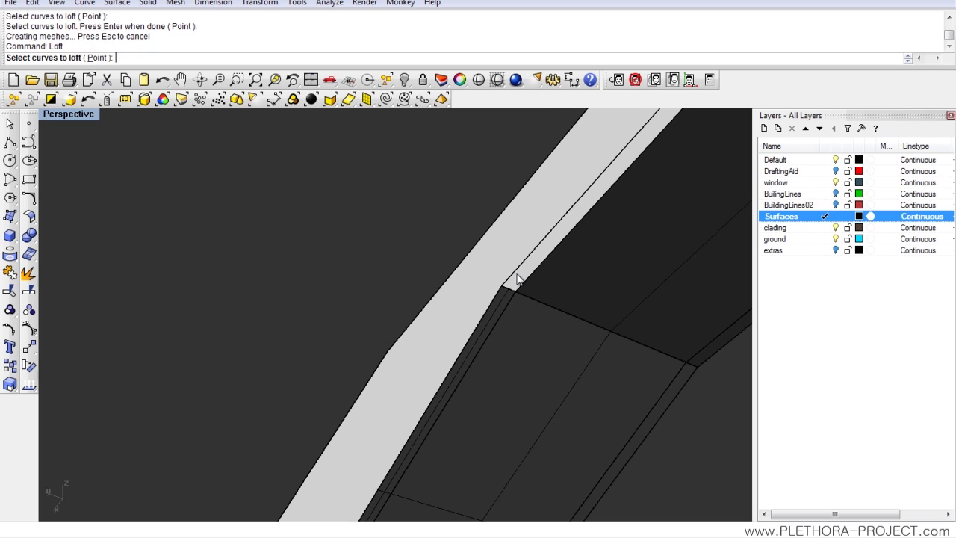
pyautogui.click(511, 275)
pyautogui.click(522, 284)
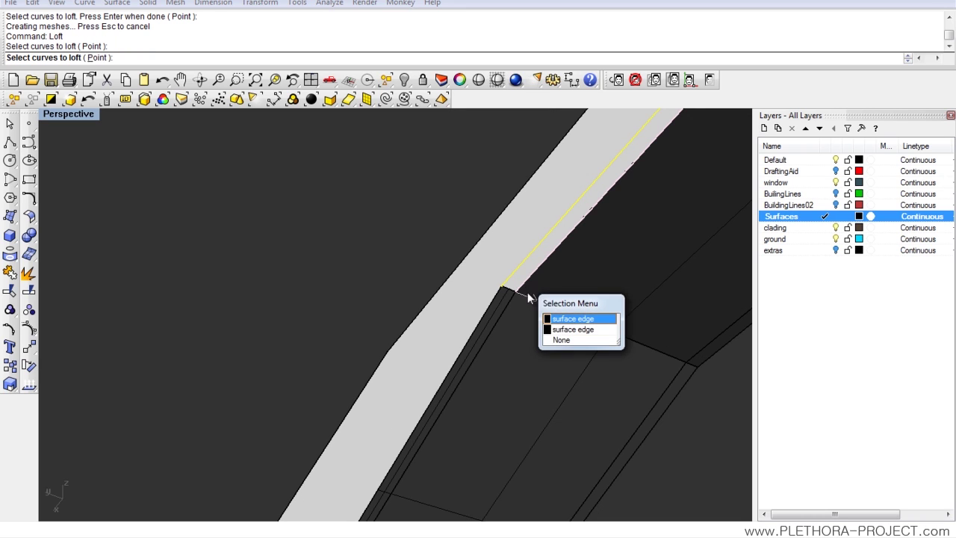
pyautogui.click(561, 329)
pyautogui.press('Return')
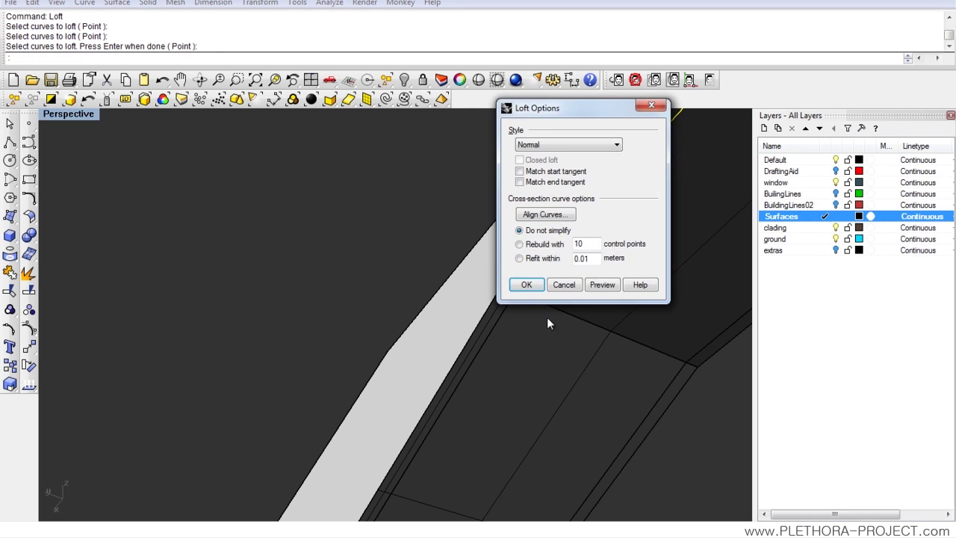
pyautogui.click(526, 284)
# Inspect the stair side walls and the whole building from several angles.
pyautogui.scroll(-5, 521, 244)
pyautogui.moveTo(522, 244); pyautogui.dragTo(561, 288, button='right')
pyautogui.moveTo(432, 301); pyautogui.dragTo(452, 241, button='right')
pyautogui.scroll(-4, 452, 242)
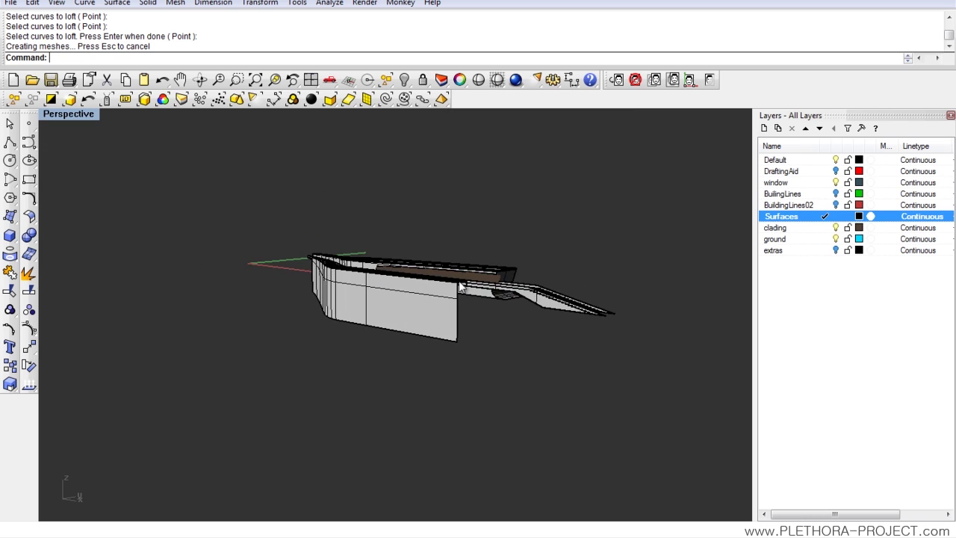
pyautogui.moveTo(437, 295); pyautogui.dragTo(402, 299, button='right')
pyautogui.scroll(5, 402, 299)
pyautogui.moveTo(486, 291); pyautogui.dragTo(348, 342, button='right')
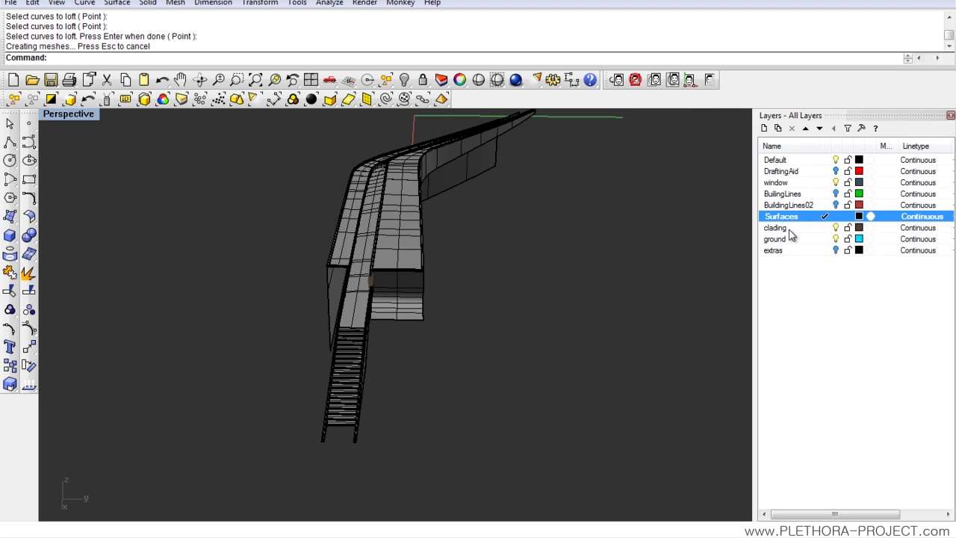
# Create a new layer named Floor01 below the Surfaces layer.
pyautogui.click(764, 128)
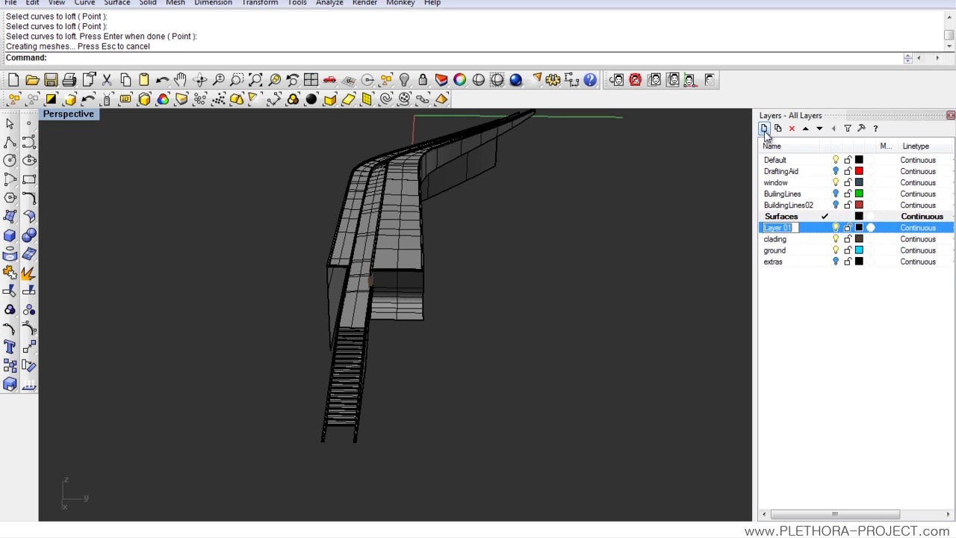
pyautogui.write('F')
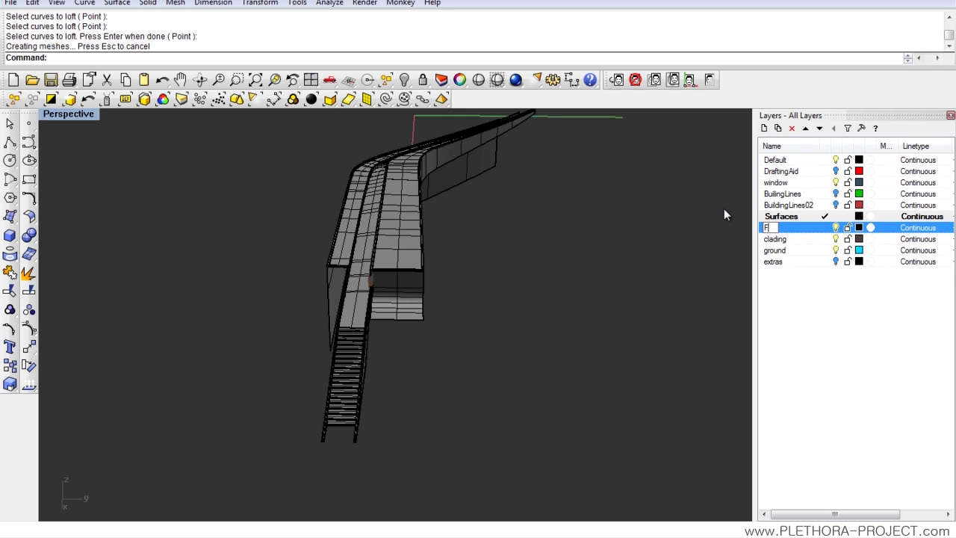
pyautogui.write('looe01')
pyautogui.press('BackSpace')
pyautogui.press('BackSpace')
pyautogui.press('BackSpace')
pyautogui.write('r01')
pyautogui.press('Return')
# Set the Floor01 layer's color to Dark Gray and make it the current layer.
pyautogui.click(858, 228)
pyautogui.click(376, 189)
pyautogui.click(531, 388)
pyautogui.click(825, 227)
# Switch to the maximized Top view and hide its background plan bitmap.
pyautogui.doubleClick(59, 115)
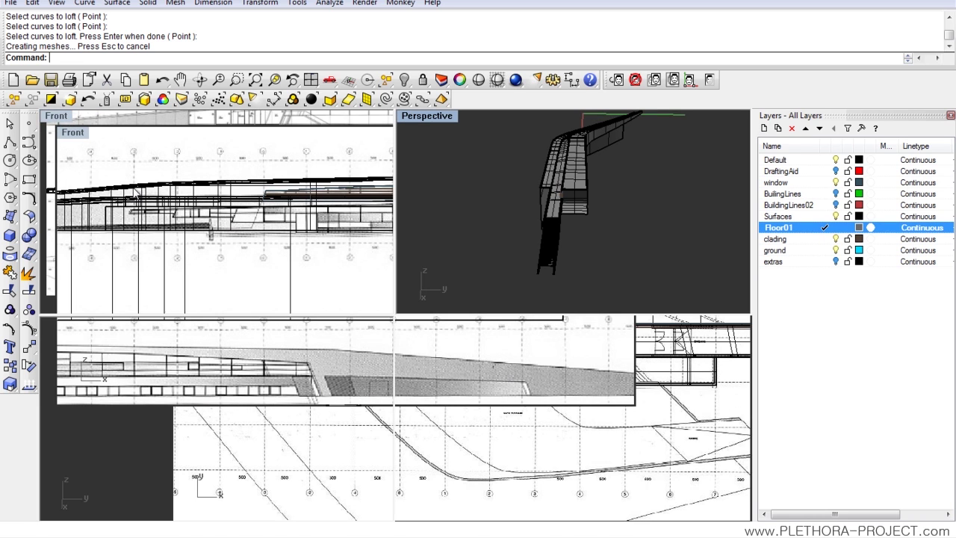
pyautogui.doubleClick(56, 323)
pyautogui.scroll(-3, 287, 189)
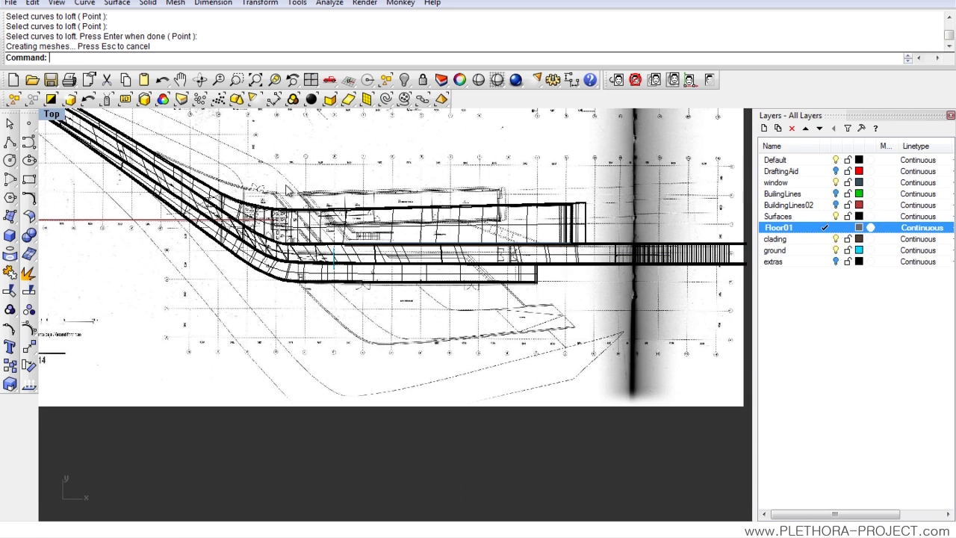
pyautogui.click(710, 80)
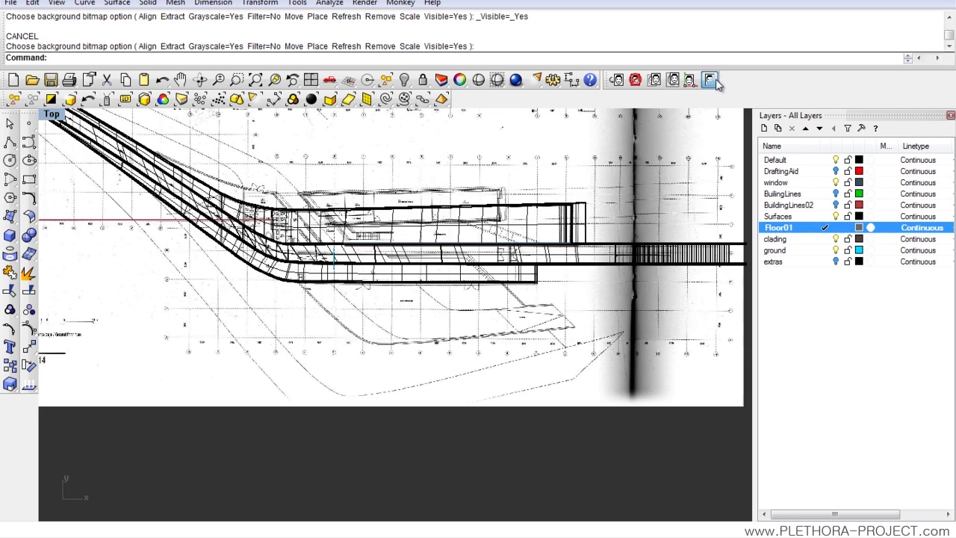
pyautogui.click(710, 80)
pyautogui.scroll(-5, 306, 254)
pyautogui.moveTo(392, 258); pyautogui.dragTo(305, 258, button='right')
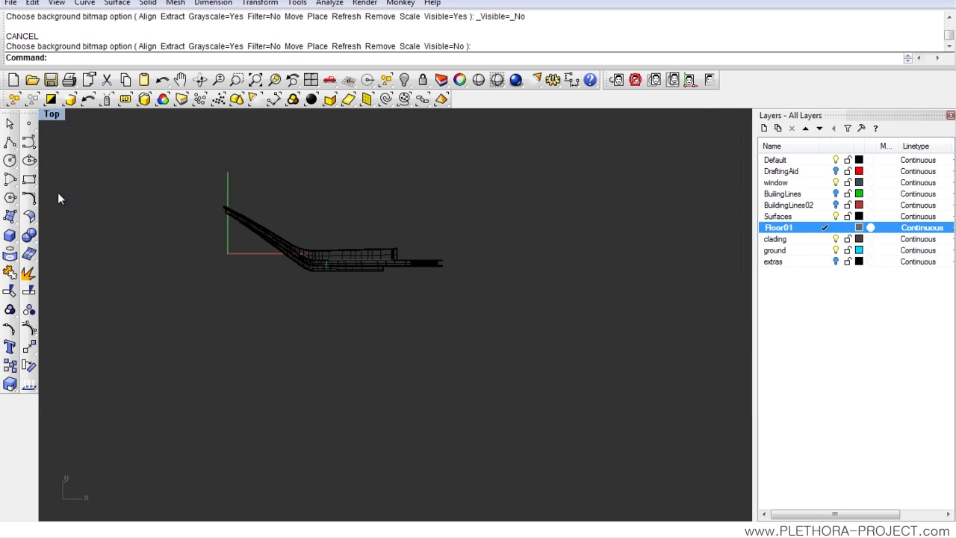
# Draw a rectangle in the Top view that encloses the whole building, with extra room below it.
pyautogui.click(28, 179)
pyautogui.scroll(2, 198, 192)
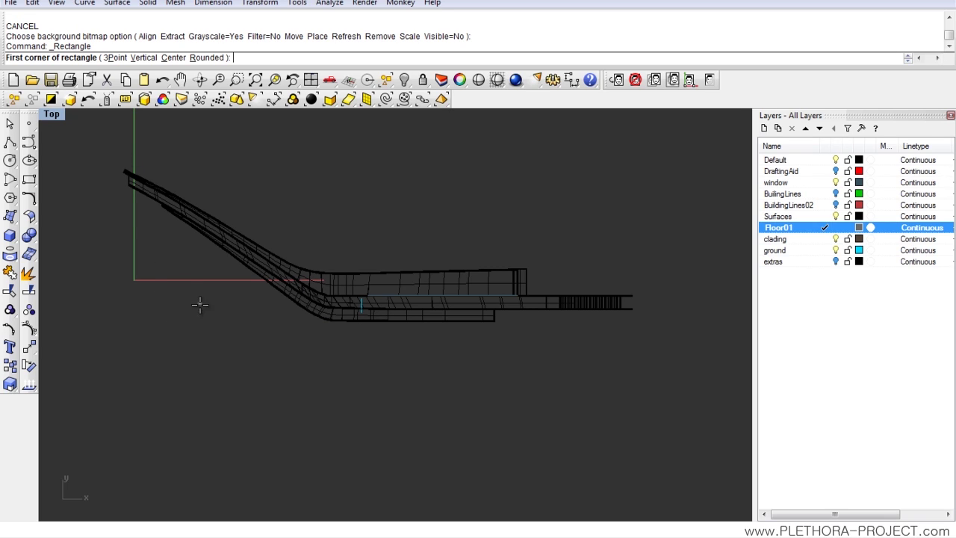
pyautogui.click(118, 160)
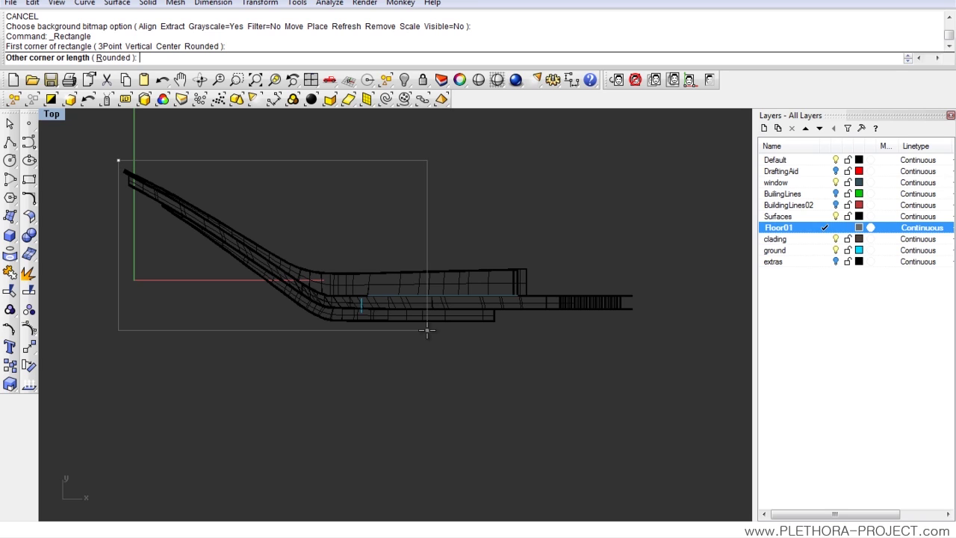
pyautogui.click(641, 452)
# Create a planar surface from the rectangle around the building with PlanarSrf.
pyautogui.moveTo(370, 383); pyautogui.dragTo(442, 361, button='right')
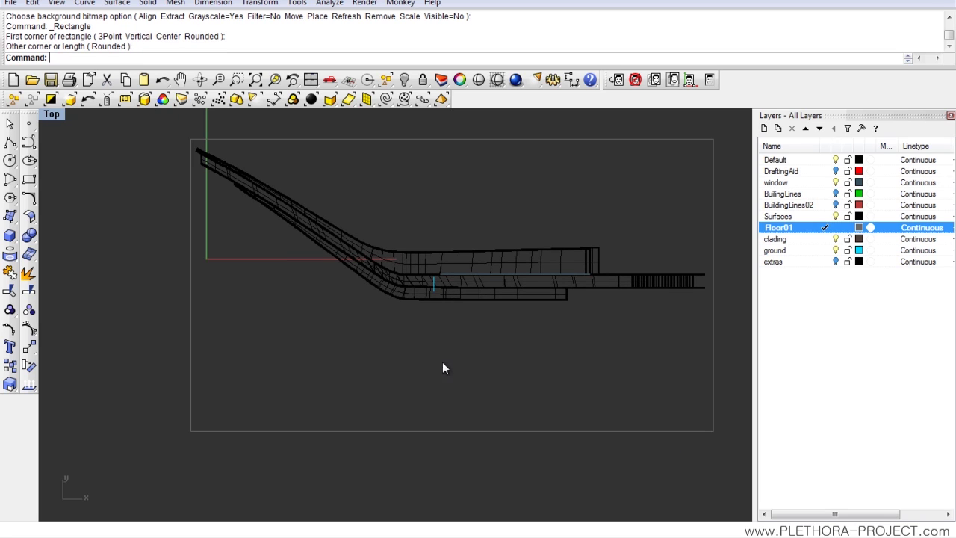
pyautogui.click(650, 166)
pyautogui.write('planar')
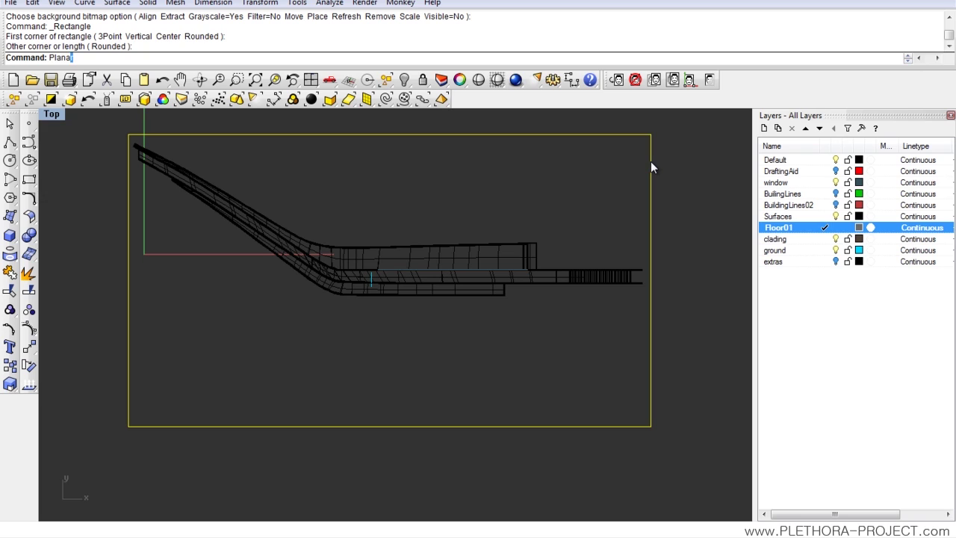
pyautogui.write('Srf')
pyautogui.press('Return')
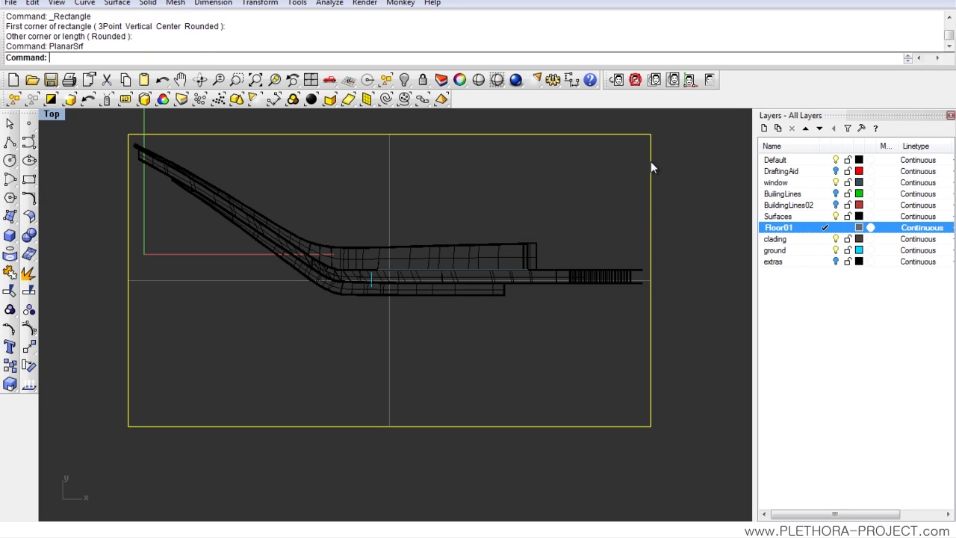
pyautogui.click(343, 195)
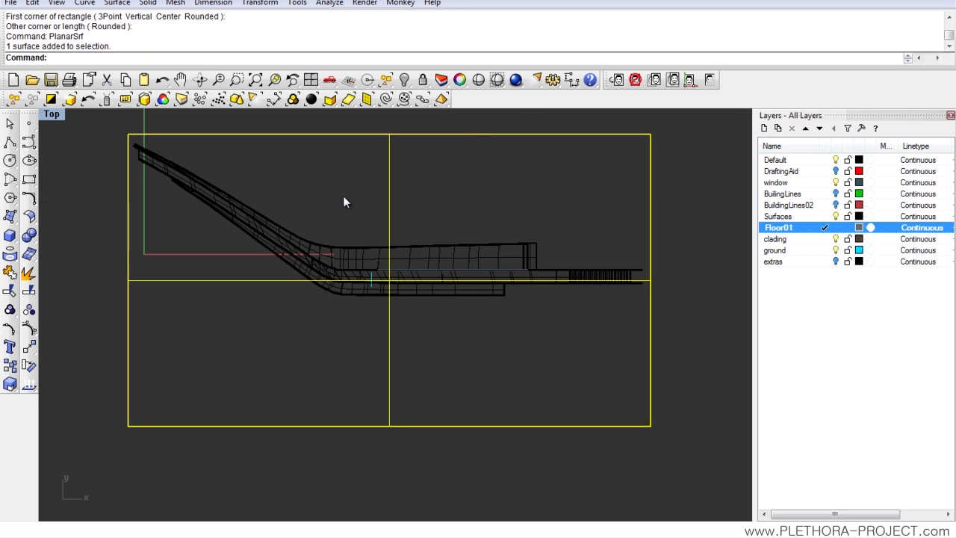
pyautogui.press('Escape')
# Shade the Top view to check the planar floor surface around the building.
pyautogui.click(497, 79)
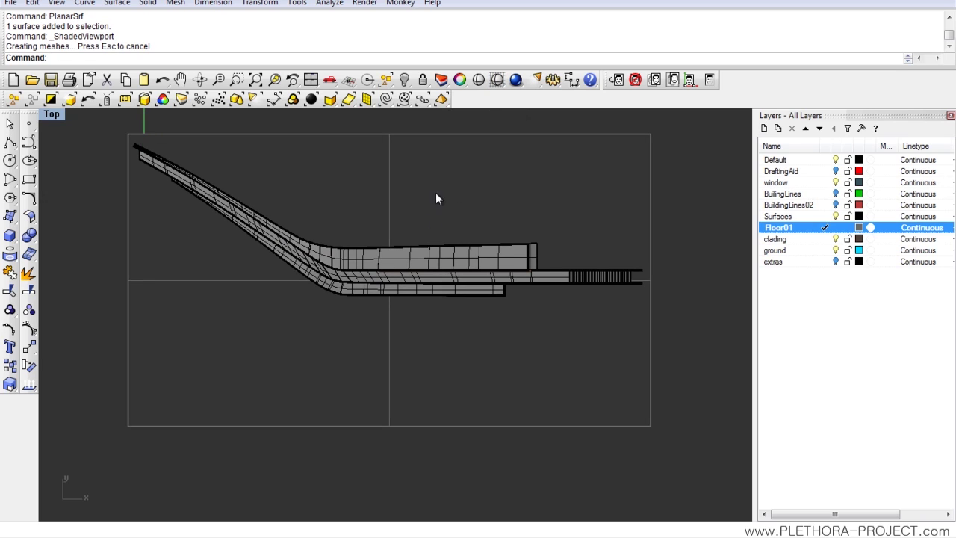
pyautogui.click(389, 187)
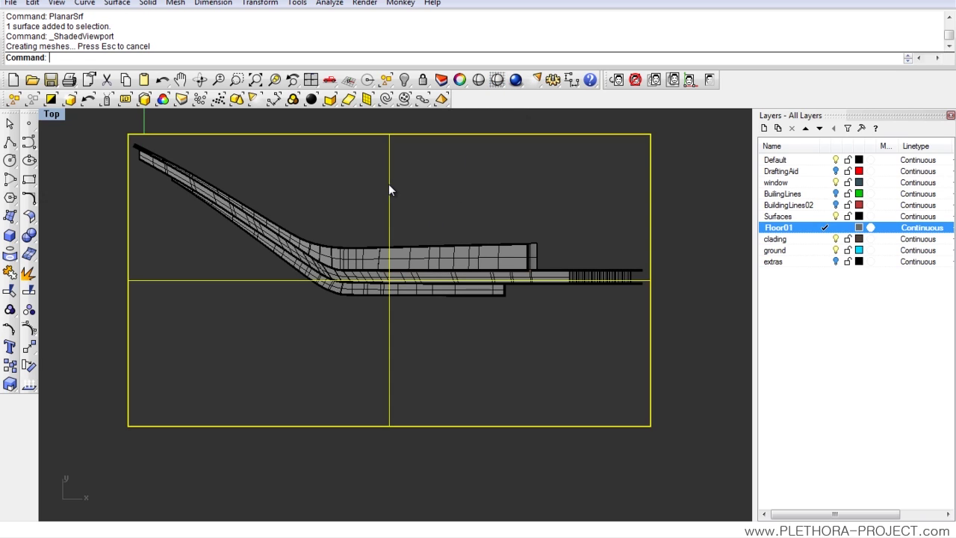
pyautogui.press('Escape')
# Darken the Floor01 layer's color to a gray with a value of 45.
pyautogui.moveTo(405, 213); pyautogui.dragTo(410, 236, button='right')
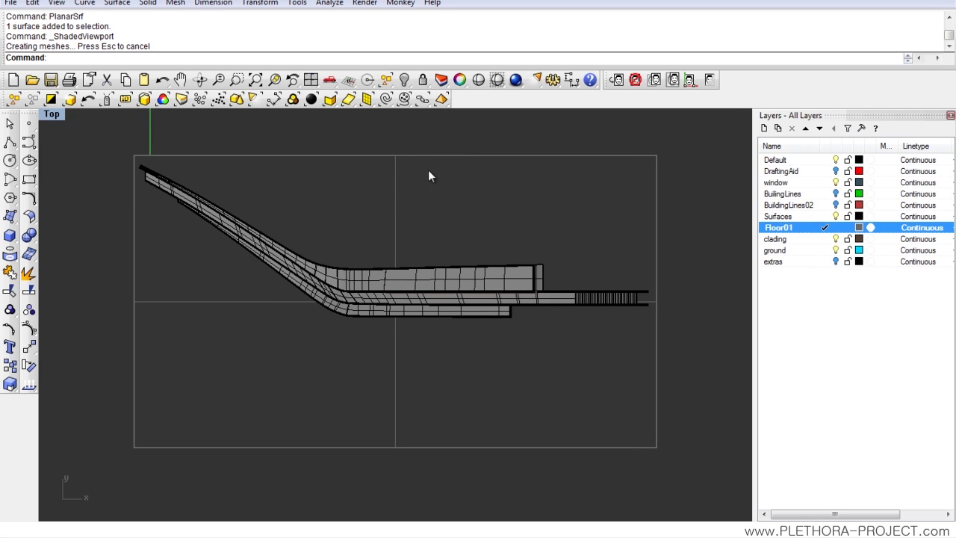
pyautogui.click(859, 227)
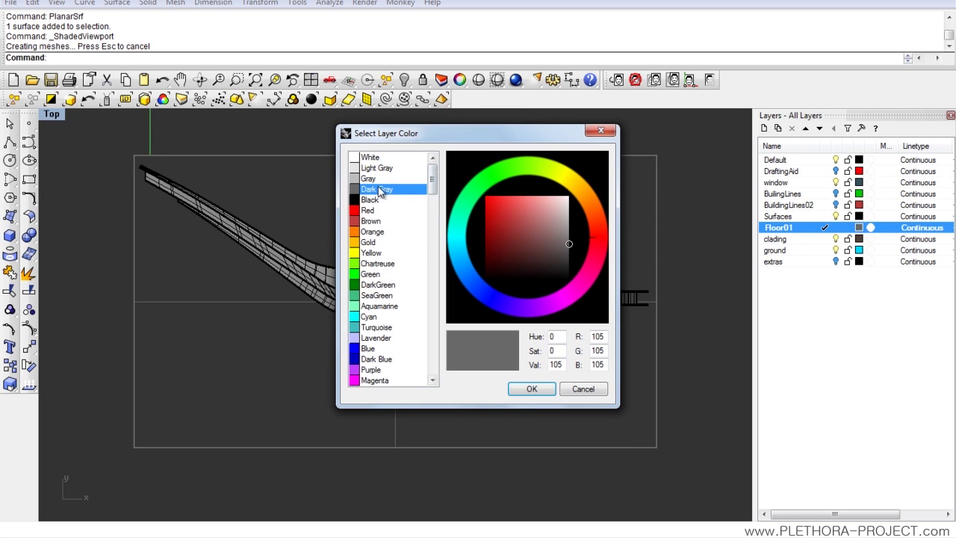
pyautogui.moveTo(562, 249); pyautogui.dragTo(571, 262)
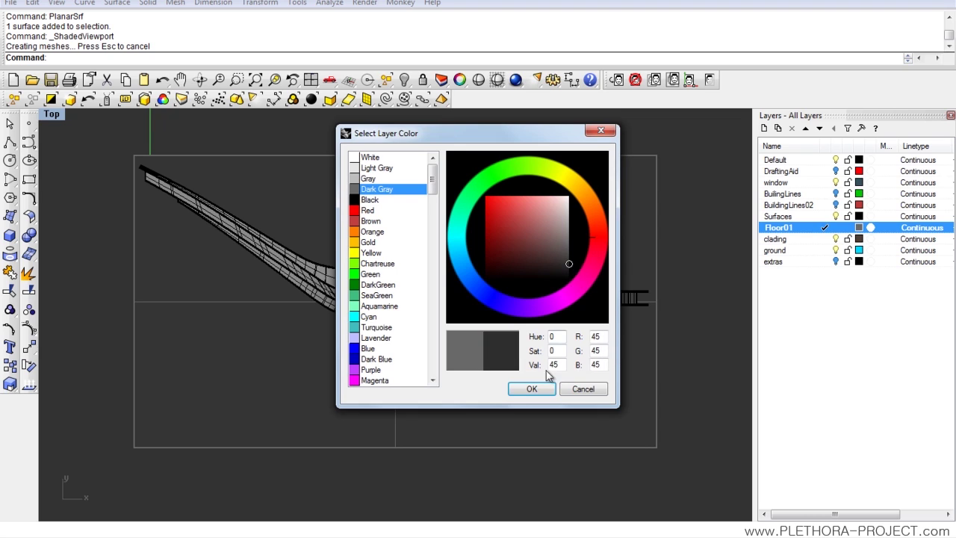
pyautogui.click(542, 388)
# Examine in the Perspective view how the floor surface meets the building's walls, from several angles.
pyautogui.moveTo(454, 316); pyautogui.dragTo(509, 299, button='right')
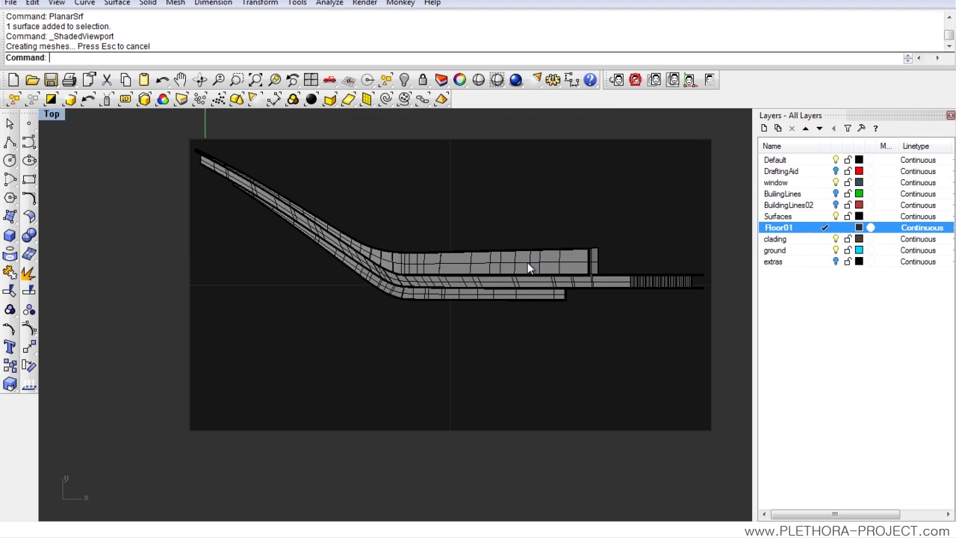
pyautogui.moveTo(475, 237); pyautogui.dragTo(458, 256, button='right')
pyautogui.doubleClick(52, 115)
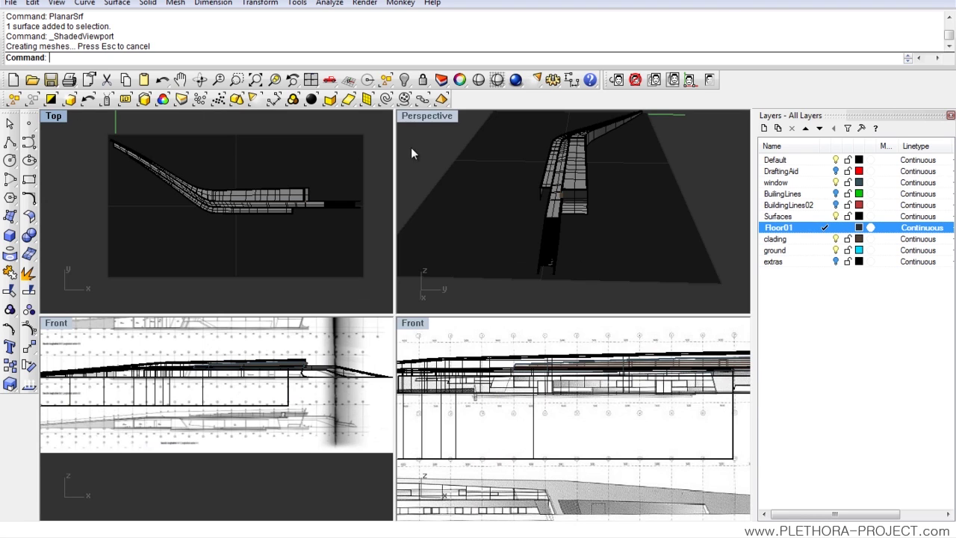
pyautogui.doubleClick(437, 120)
pyautogui.moveTo(437, 124); pyautogui.dragTo(421, 257, button='right')
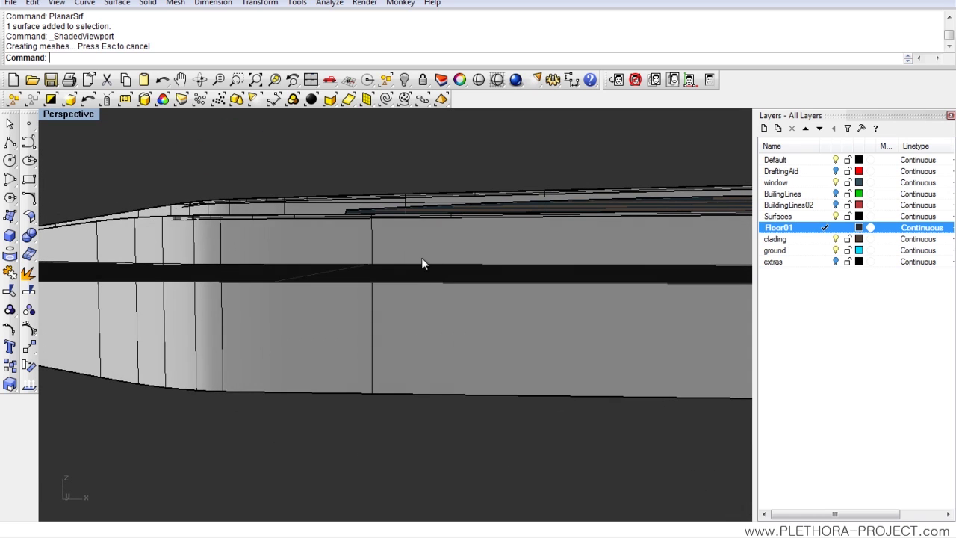
pyautogui.moveTo(314, 270); pyautogui.dragTo(344, 310, button='right')
pyautogui.moveTo(456, 316); pyautogui.dragTo(347, 292, button='right')
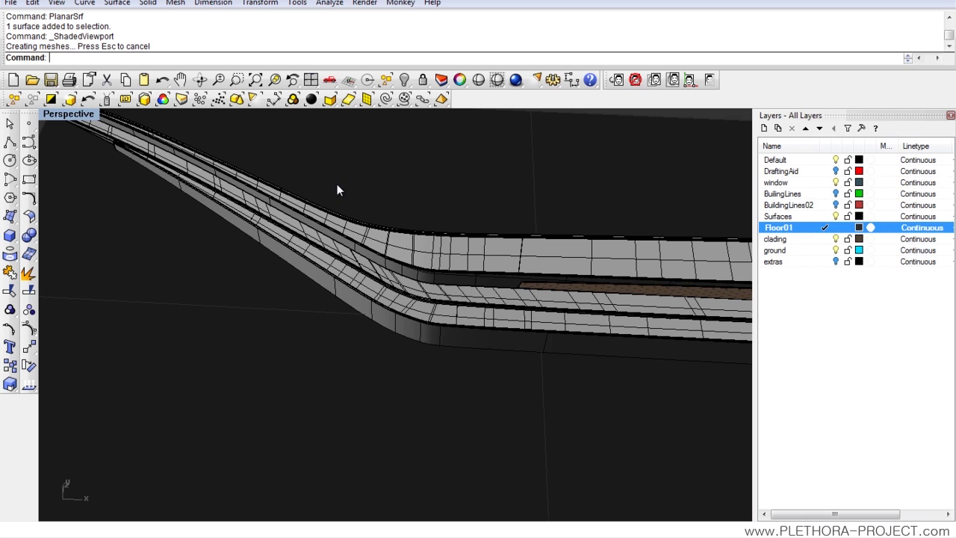
pyautogui.moveTo(383, 214); pyautogui.dragTo(271, 270, button='right')
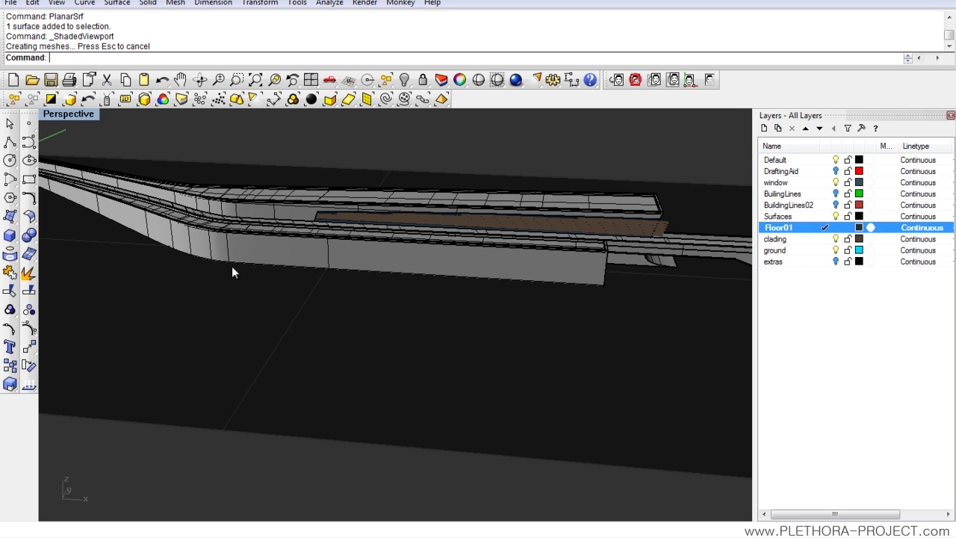
pyautogui.scroll(8, 439, 302)
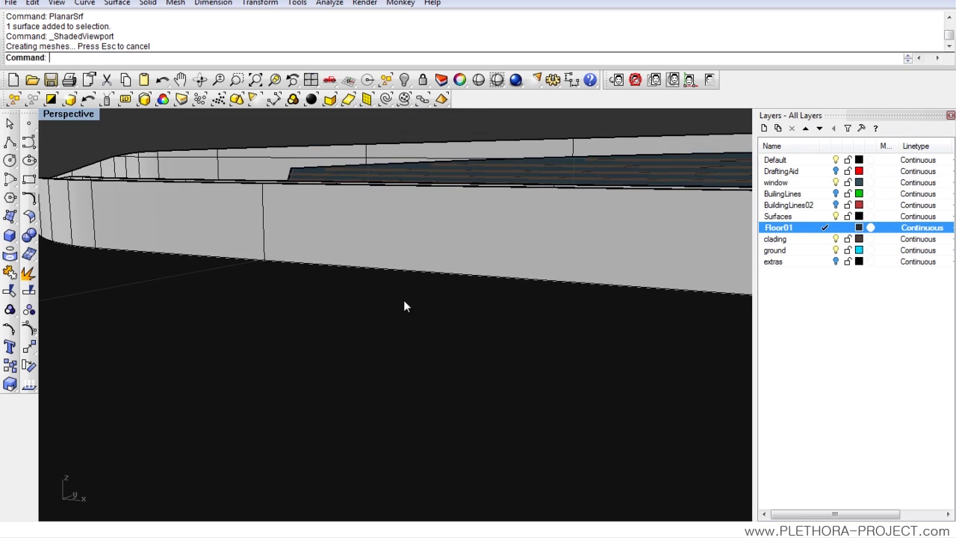
pyautogui.moveTo(403, 307)
pyautogui.mouseDown(button='right')
pyautogui.moveTo(410, 292)
pyautogui.moveTo(318, 280)
pyautogui.moveTo(392, 292)
pyautogui.mouseUp(button='right')
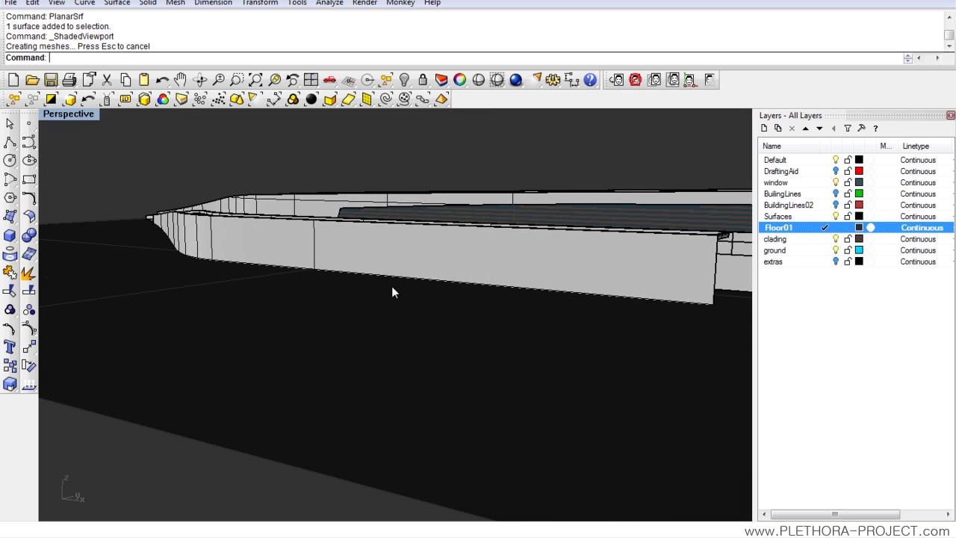
# Return to the maximized Top view, show its background plan bitmap and switch to wireframe display.
pyautogui.doubleClick(56, 115)
pyautogui.doubleClick(52, 115)
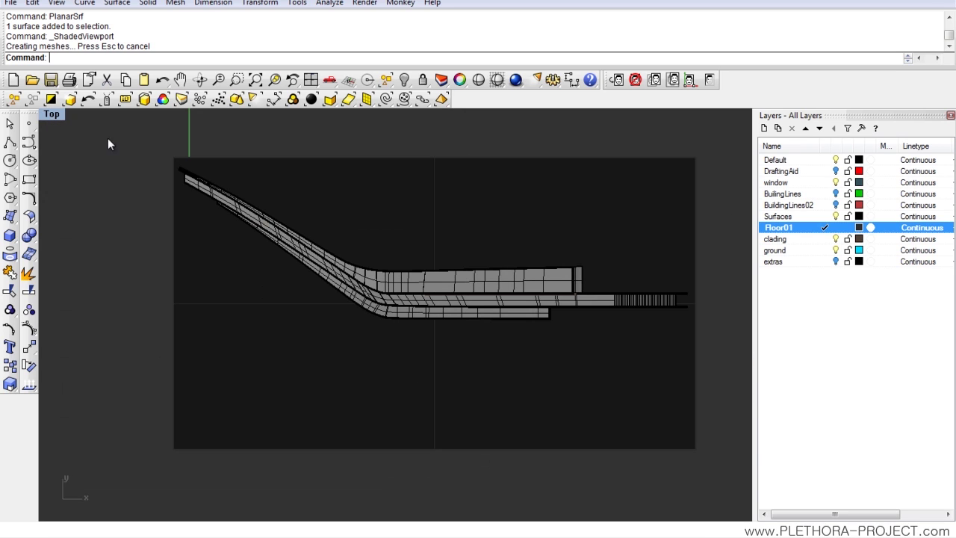
pyautogui.click(710, 80)
pyautogui.click(710, 79)
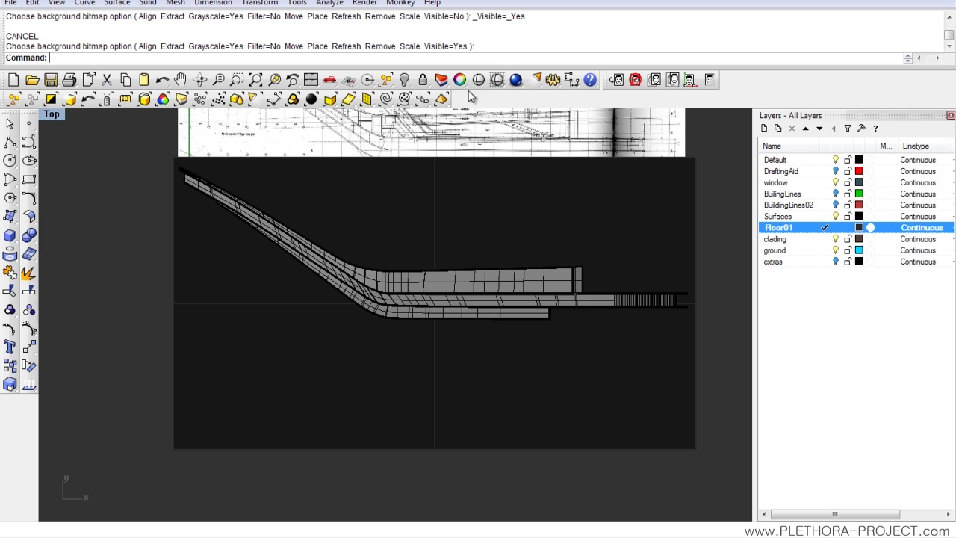
pyautogui.click(497, 81)
# Examine the floor plan drawing around the café terrace, the outer walls and the ramp.
pyautogui.moveTo(448, 215); pyautogui.dragTo(435, 182, button='right')
pyautogui.scroll(8, 413, 248)
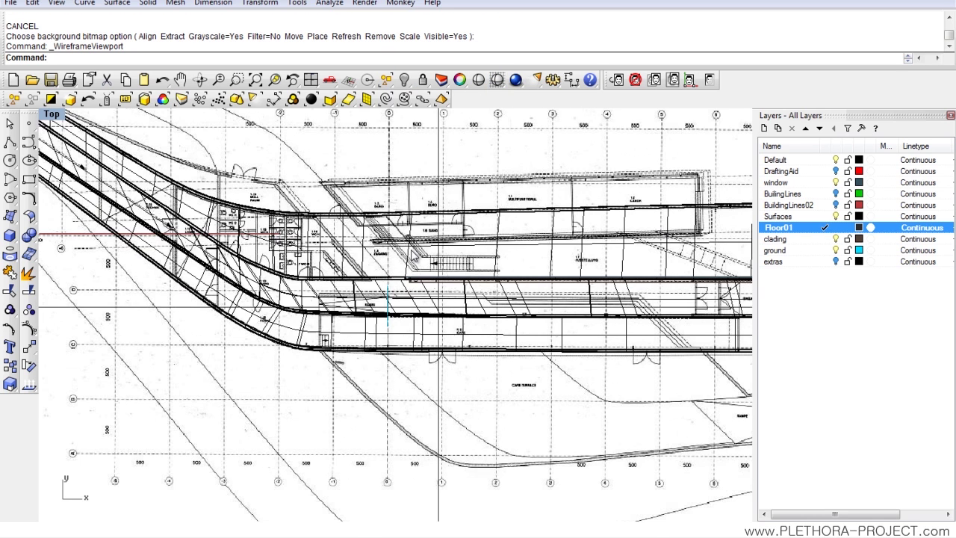
pyautogui.moveTo(398, 364); pyautogui.dragTo(378, 300, button='right')
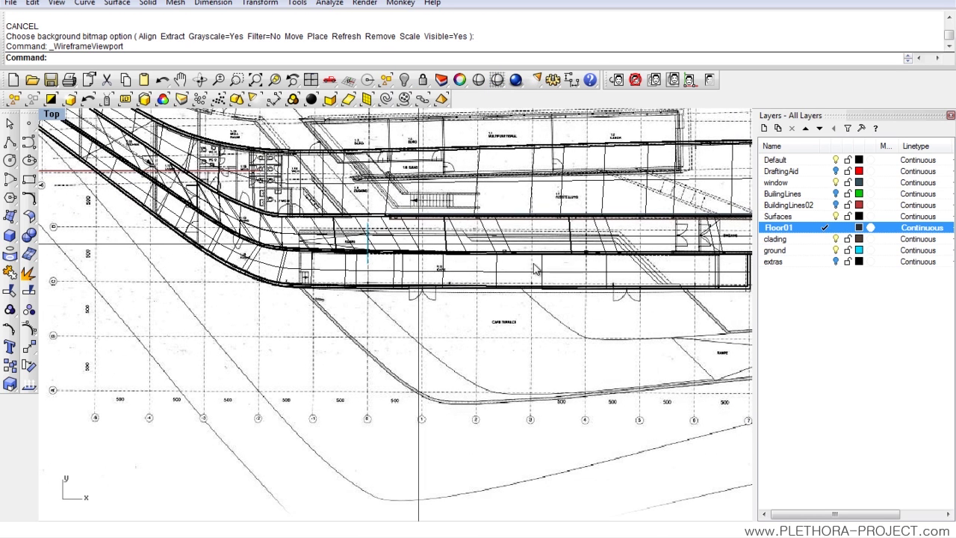
pyautogui.moveTo(425, 278); pyautogui.dragTo(415, 254, button='right')
pyautogui.scroll(2, 384, 255)
pyautogui.scroll(10, 308, 271)
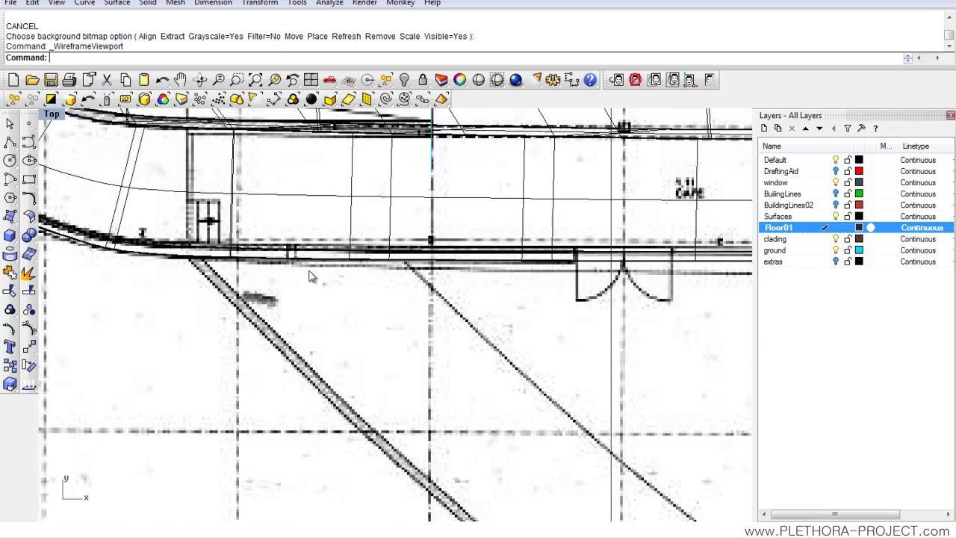
pyautogui.scroll(-14, 308, 270)
pyautogui.scroll(-3, 308, 277)
pyautogui.scroll(6, 313, 274)
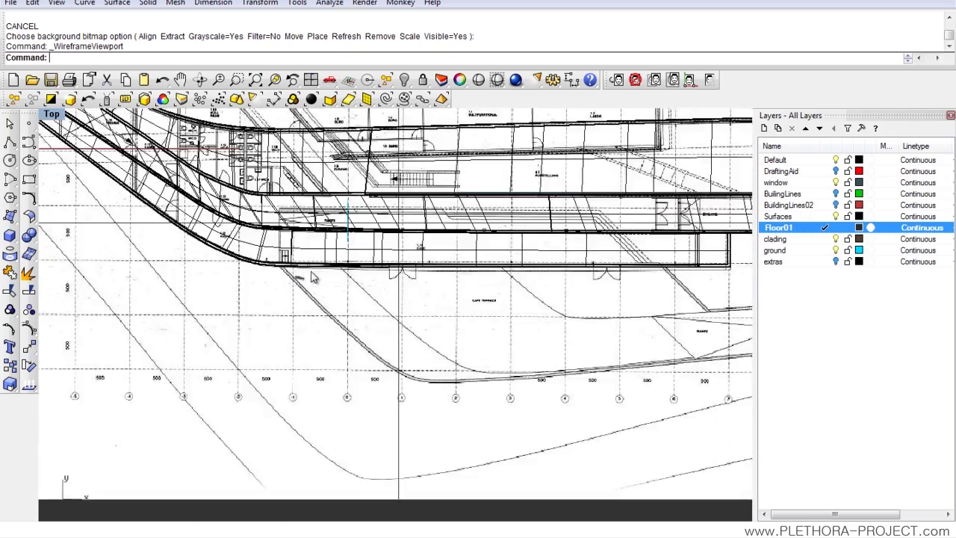
pyautogui.moveTo(332, 277); pyautogui.dragTo(236, 265, button='right')
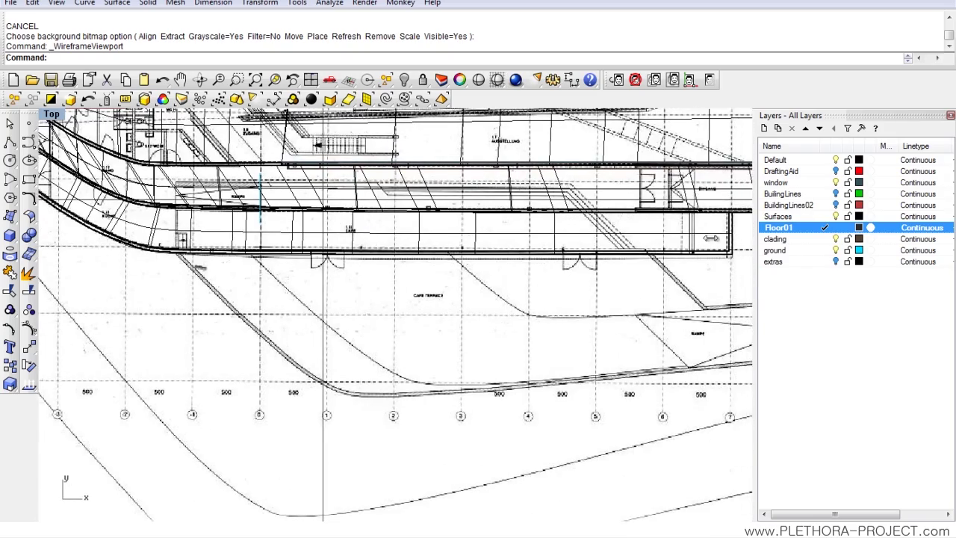
# Change the Floor01 layer's color to blue.
pyautogui.click(858, 227)
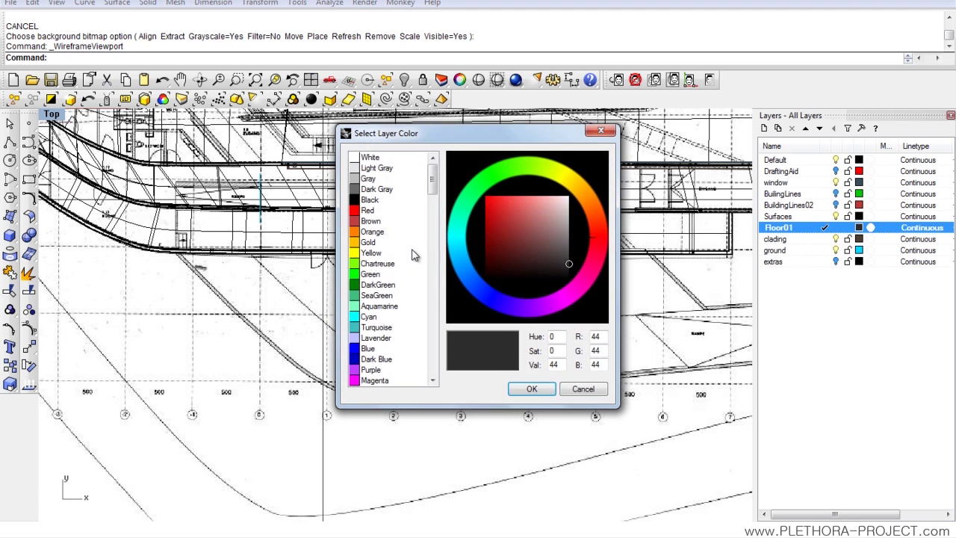
pyautogui.click(493, 306)
pyautogui.moveTo(501, 246); pyautogui.dragTo(482, 192)
pyautogui.click(532, 388)
# Hide the Surfaces layer so only the floor plan drawing and the floor outlines remain around the café terrace.
pyautogui.scroll(-5, 455, 314)
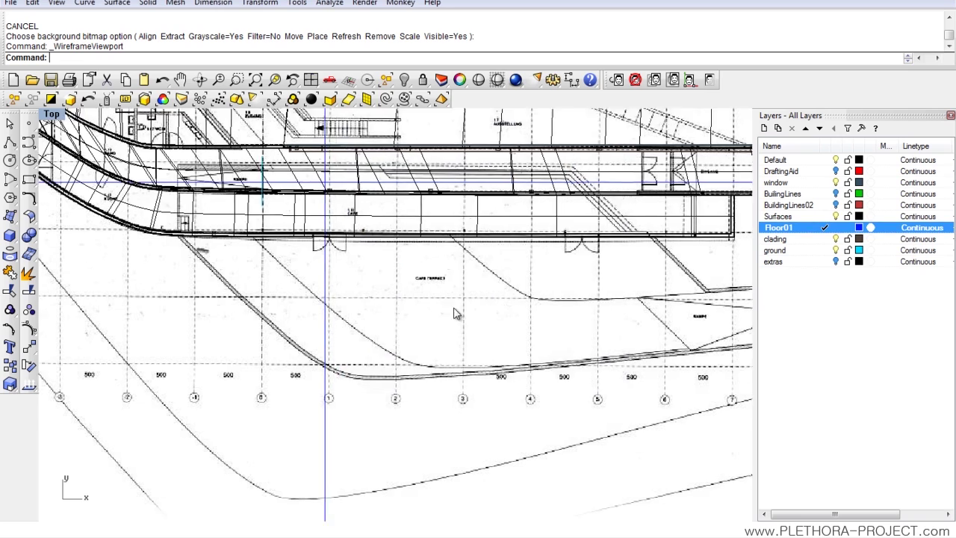
pyautogui.scroll(6, 347, 315)
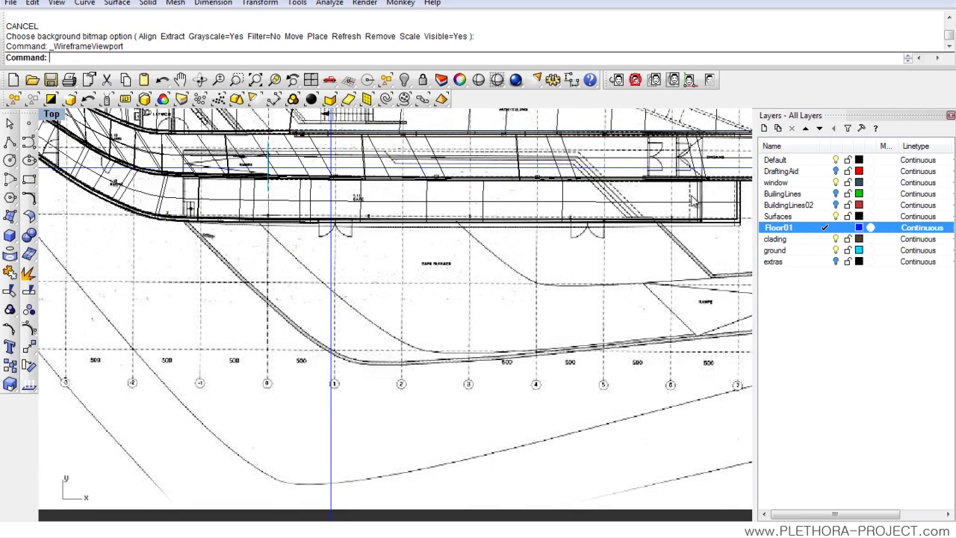
pyautogui.click(831, 217)
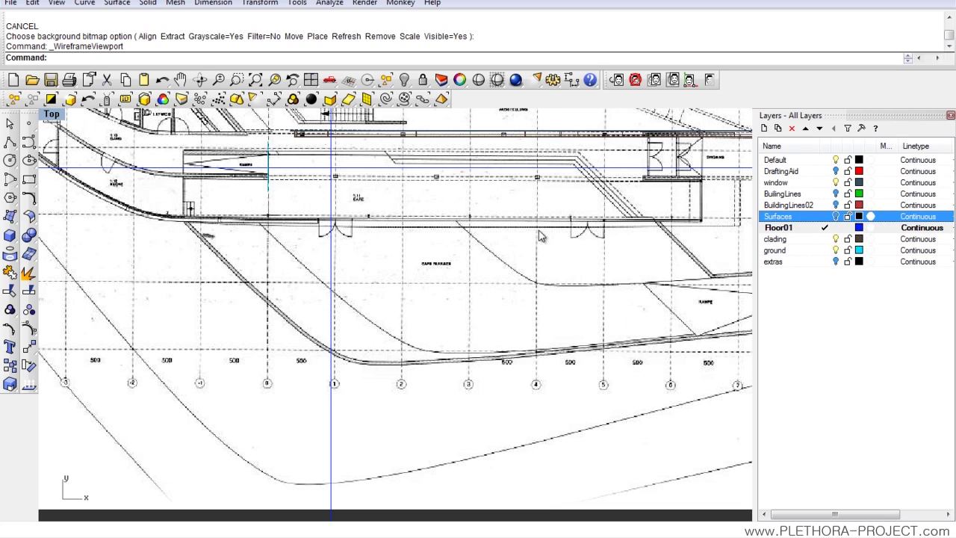
# Examine the floor plan's café outline, stepped edge, terrace wall and ramp before tracing polylines.
pyautogui.scroll(-3, 382, 277)
pyautogui.scroll(3, 370, 274)
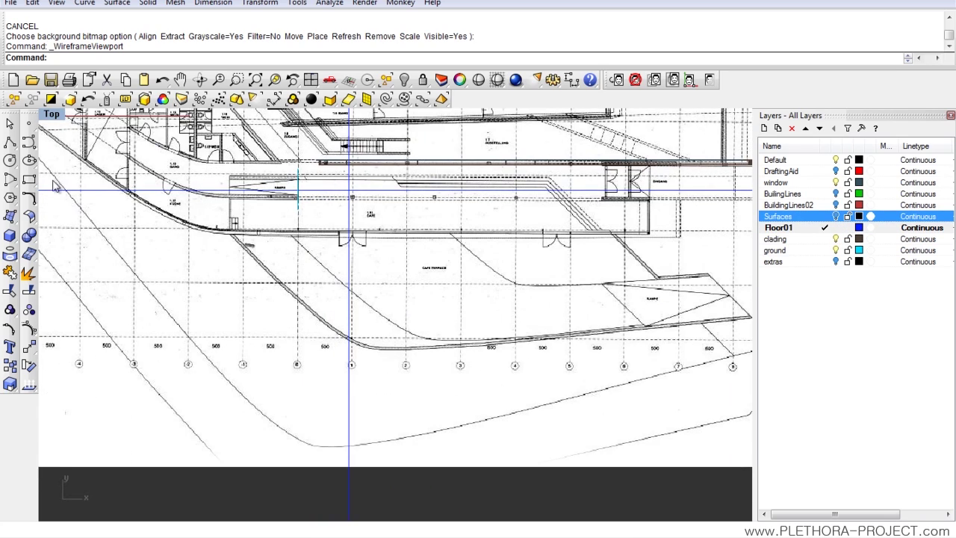
pyautogui.click(10, 143)
pyautogui.scroll(4, 217, 207)
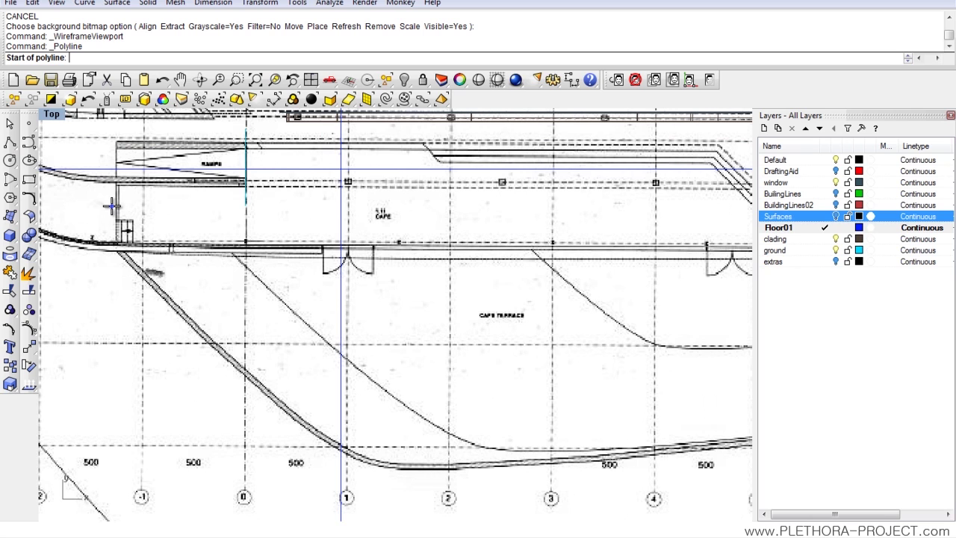
pyautogui.moveTo(122, 174); pyautogui.dragTo(175, 191, button='right')
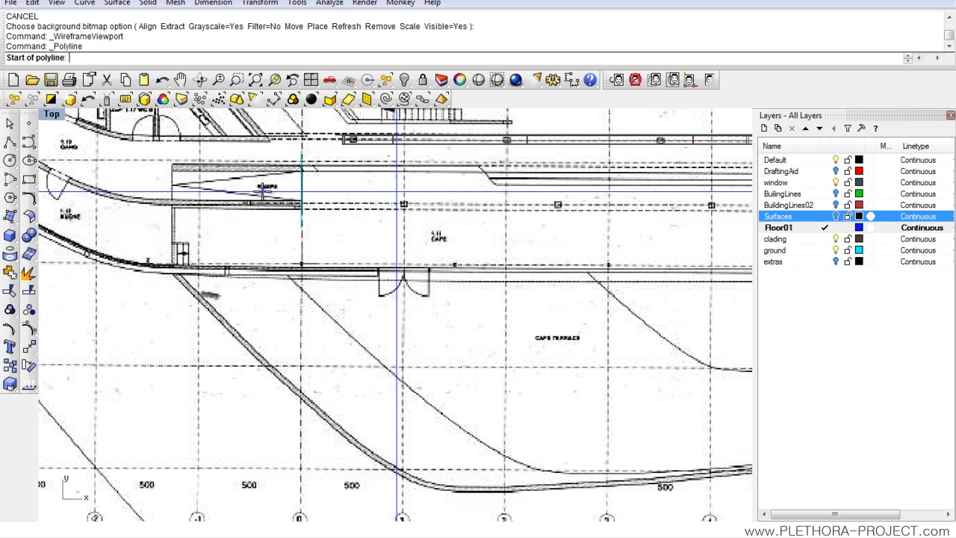
pyautogui.scroll(-1, 179, 179)
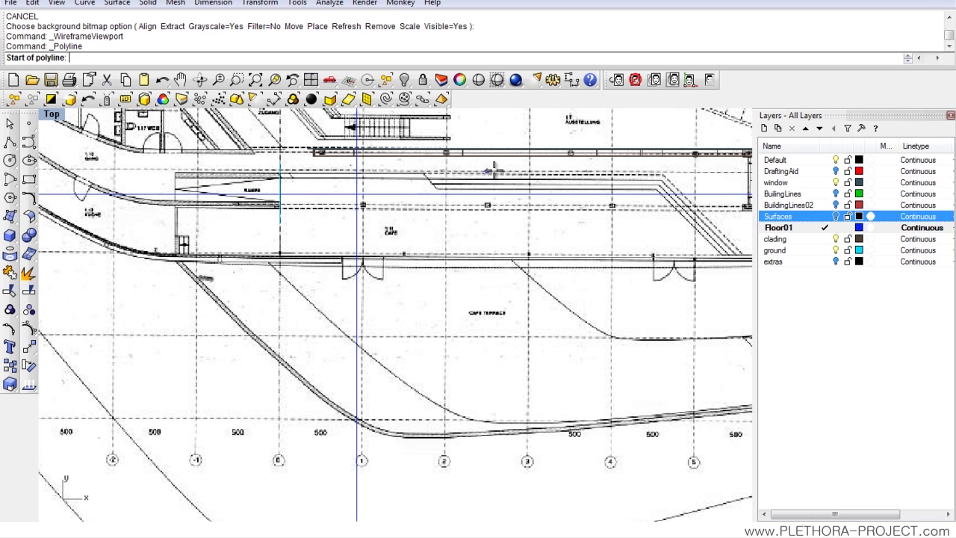
pyautogui.moveTo(649, 179); pyautogui.dragTo(507, 166, button='right')
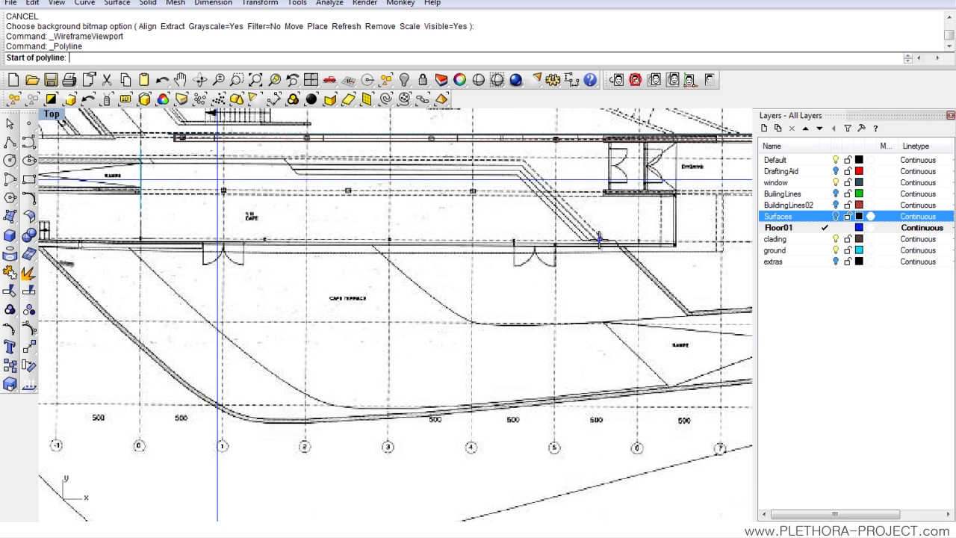
pyautogui.moveTo(698, 317); pyautogui.dragTo(599, 271, button='right')
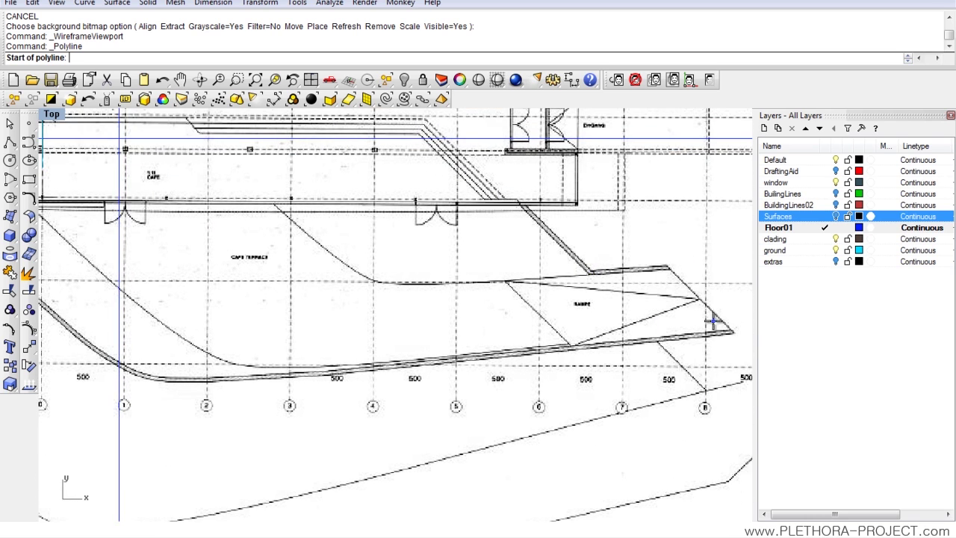
pyautogui.moveTo(334, 346); pyautogui.dragTo(540, 342, button='right')
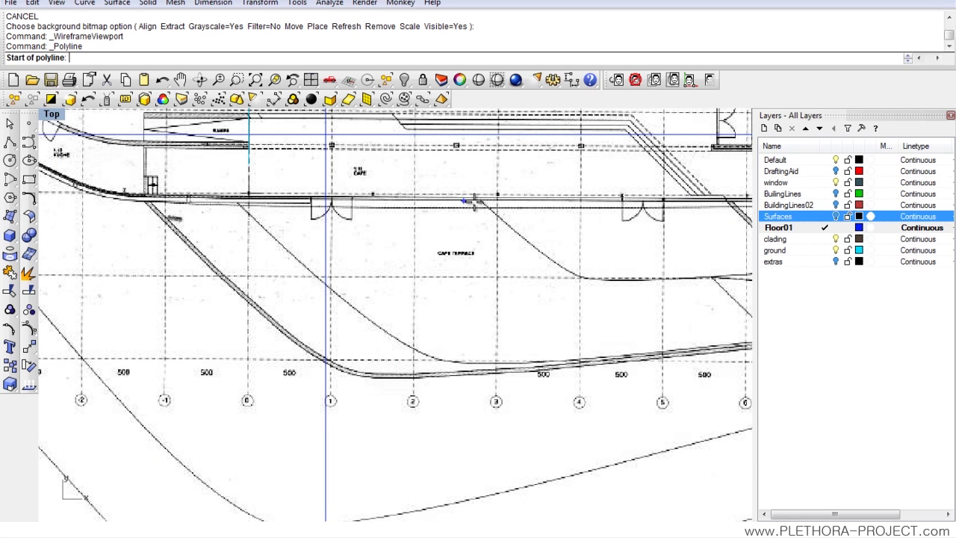
pyautogui.moveTo(301, 215); pyautogui.dragTo(308, 244, button='right')
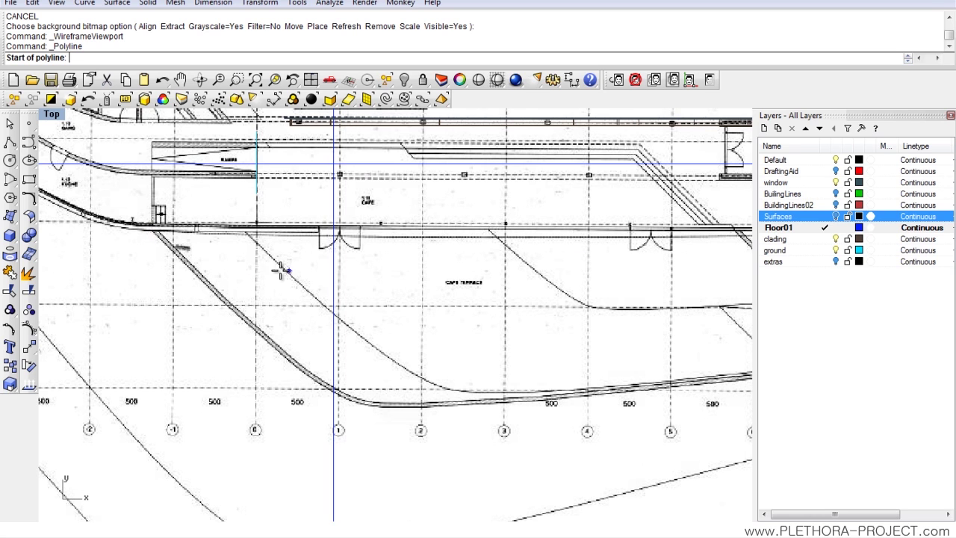
pyautogui.moveTo(359, 265); pyautogui.dragTo(261, 240, button='right')
pyautogui.moveTo(619, 211); pyautogui.dragTo(523, 209, button='right')
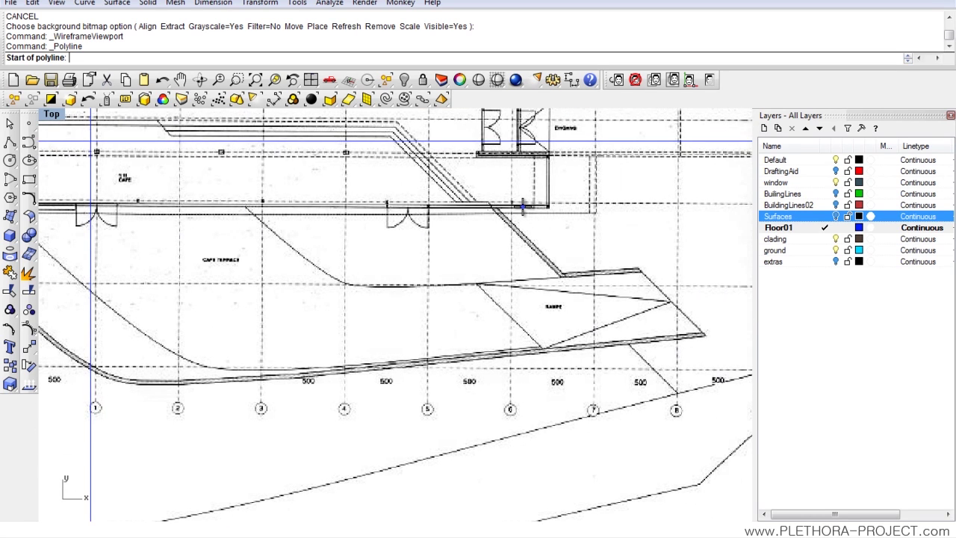
# Show the BuilingLines layer and compare its outlines with the plan where the café, kitchen and terrace walls meet.
pyautogui.click(836, 193)
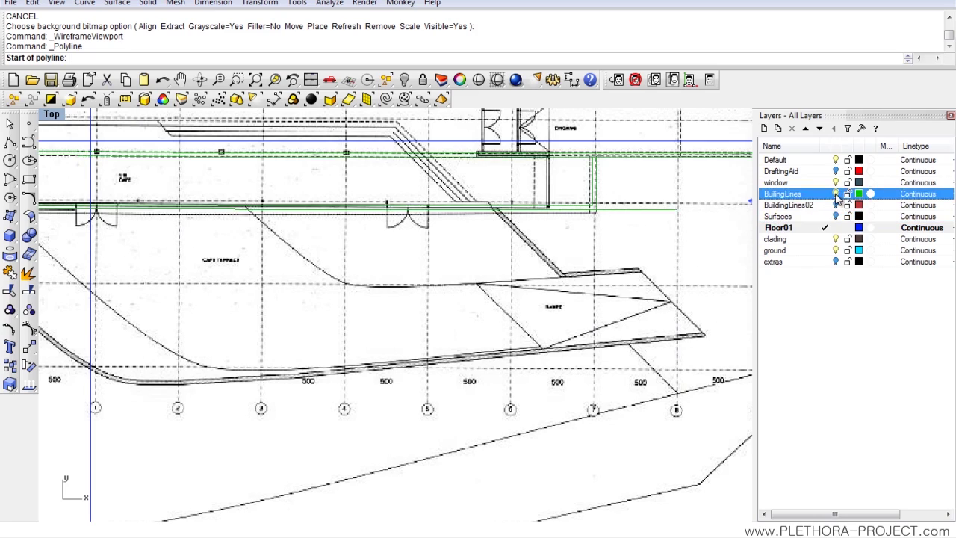
pyautogui.scroll(-2, 359, 229)
pyautogui.scroll(-5, 170, 224)
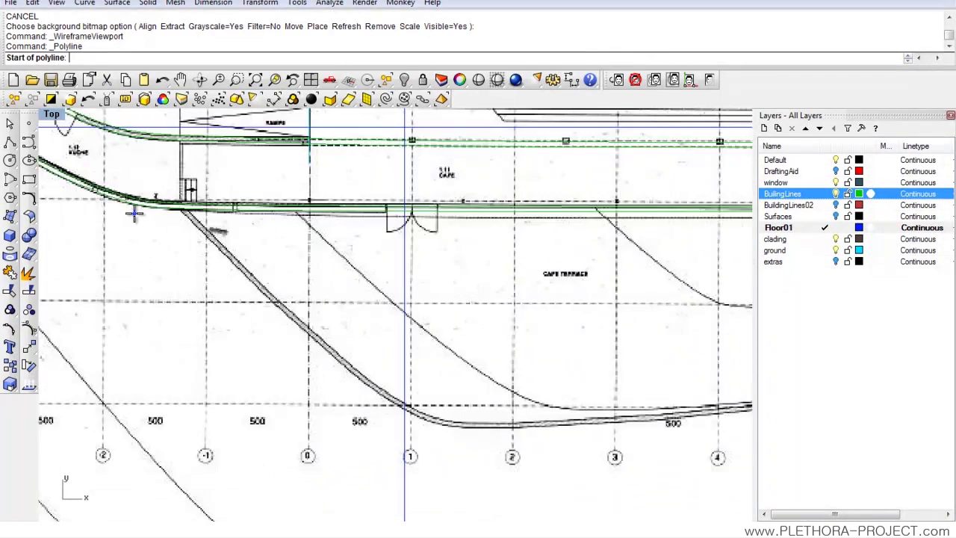
pyautogui.scroll(5, 274, 213)
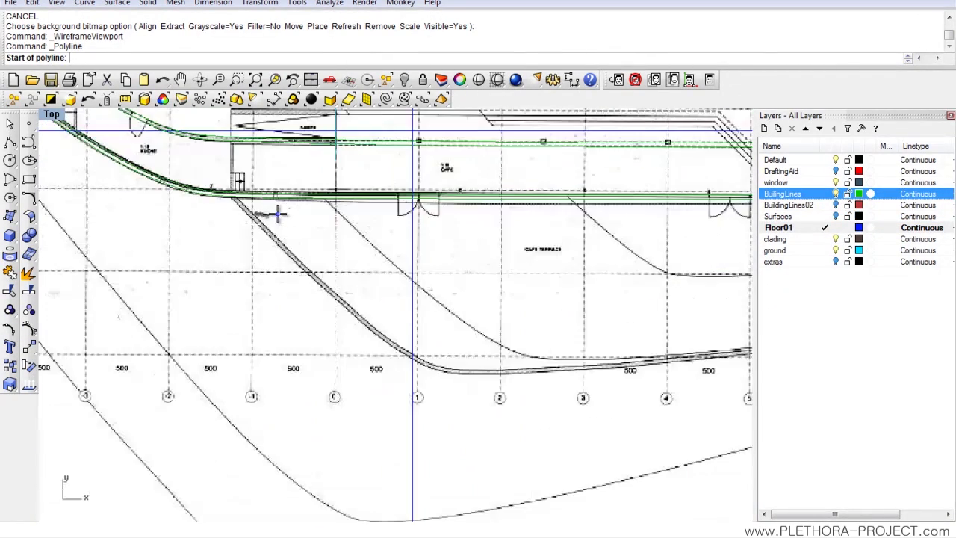
pyautogui.scroll(2, 232, 183)
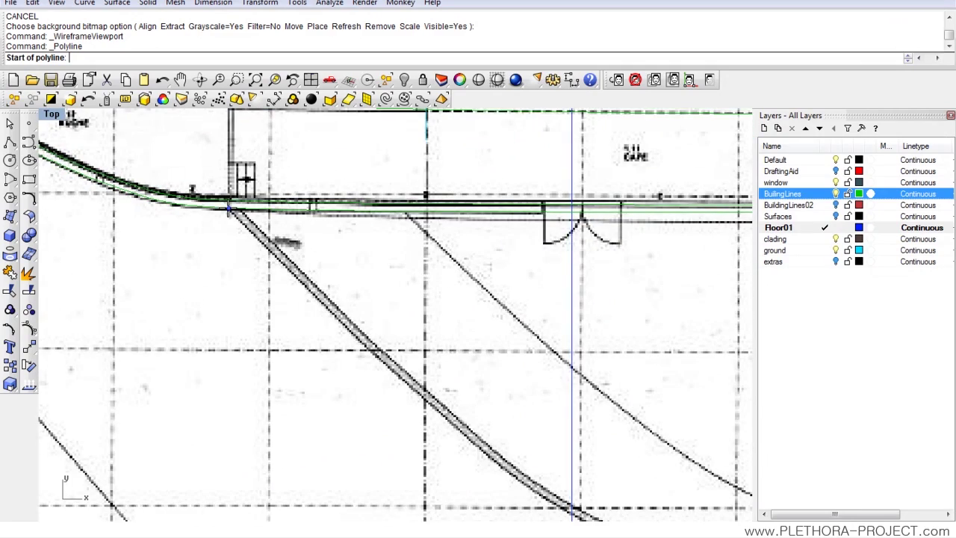
pyautogui.scroll(-5, 245, 299)
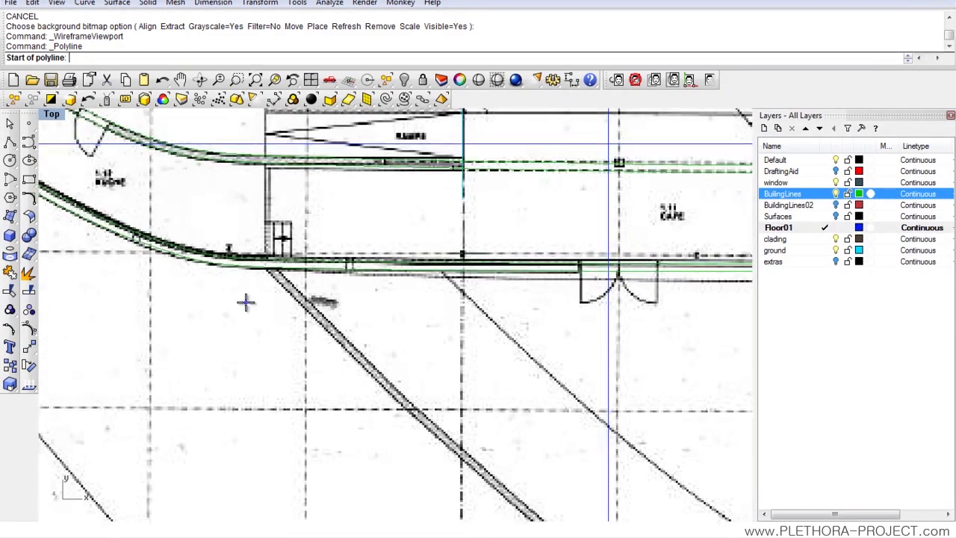
pyautogui.scroll(2, 254, 291)
pyautogui.scroll(1, 254, 292)
pyautogui.scroll(2, 293, 285)
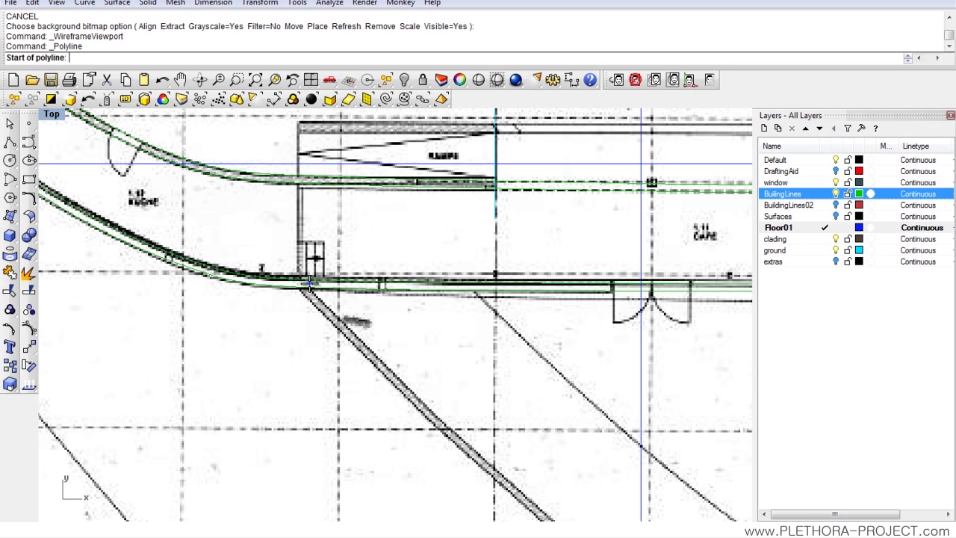
pyautogui.moveTo(308, 228); pyautogui.dragTo(298, 245, button='right')
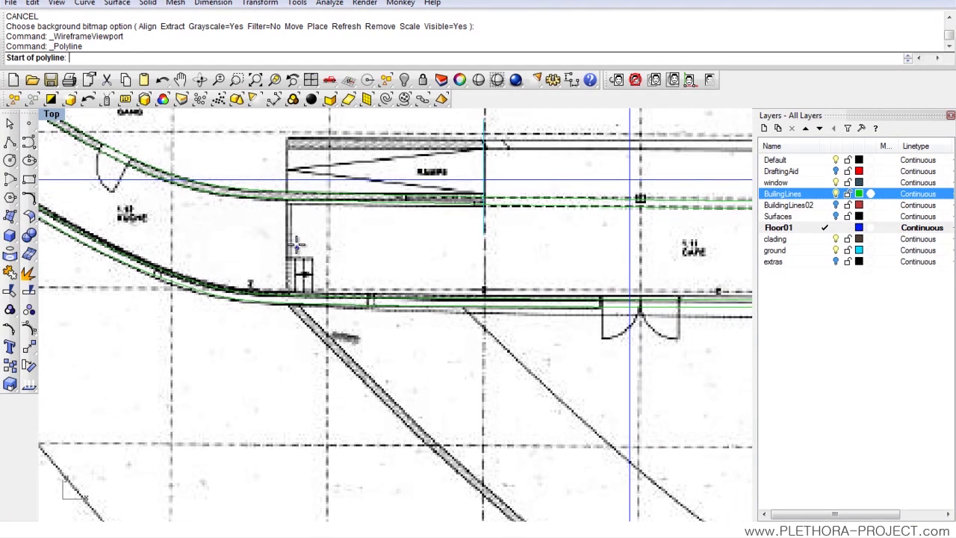
# Draw a vertical line from the outer corner at the café ramp's start down past the building's outer wall.
pyautogui.click(287, 139)
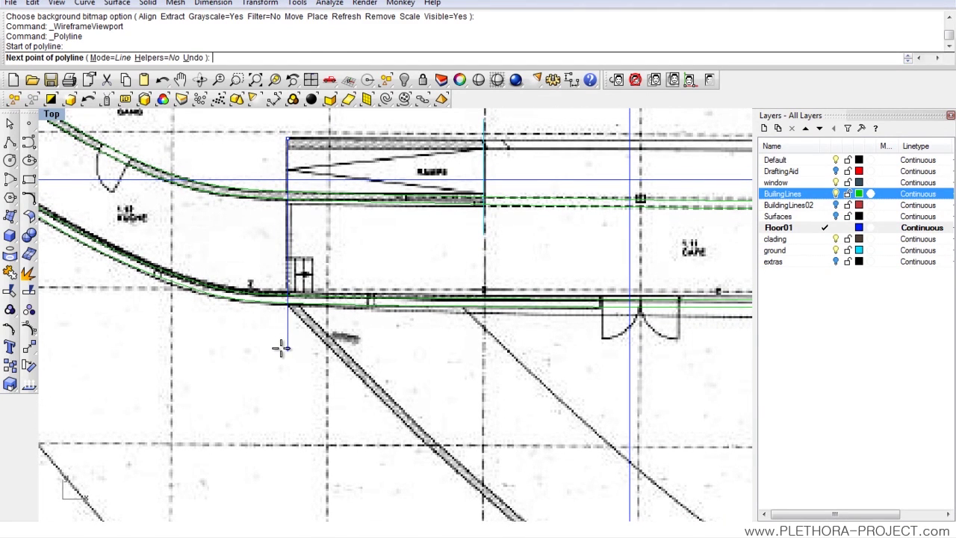
pyautogui.click(282, 348)
pyautogui.press('Return')
# Draw a straight line from the vertical line's upper end along the café's upper edge to the outer corner of the dashed steps.
pyautogui.moveTo(290, 329); pyautogui.dragTo(221, 312, button='right')
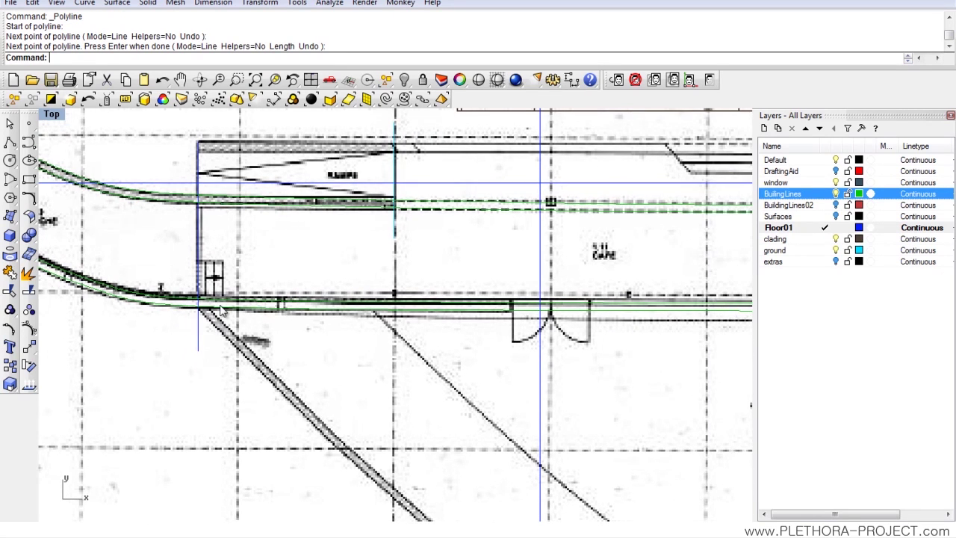
pyautogui.press('Return')
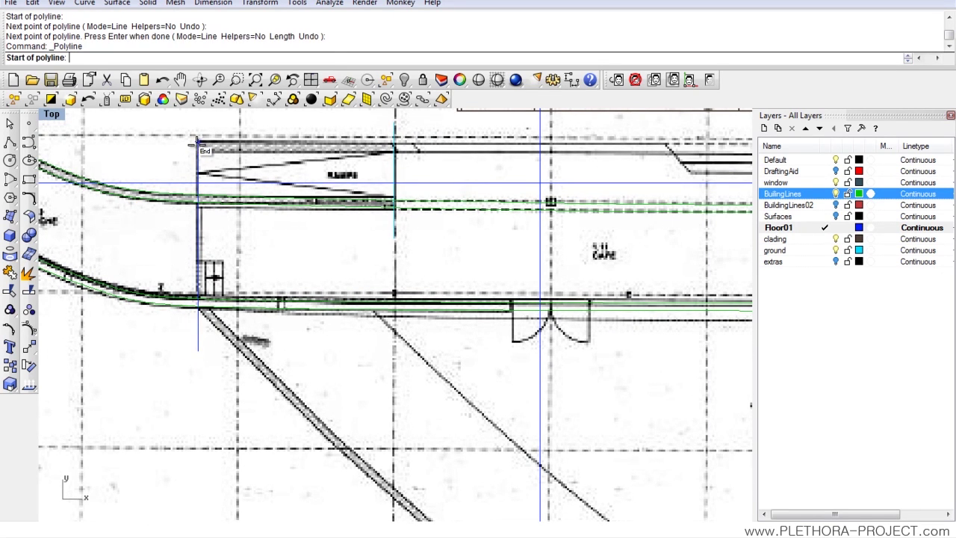
pyautogui.click(198, 142)
pyautogui.scroll(-5, 410, 204)
pyautogui.scroll(5, 413, 212)
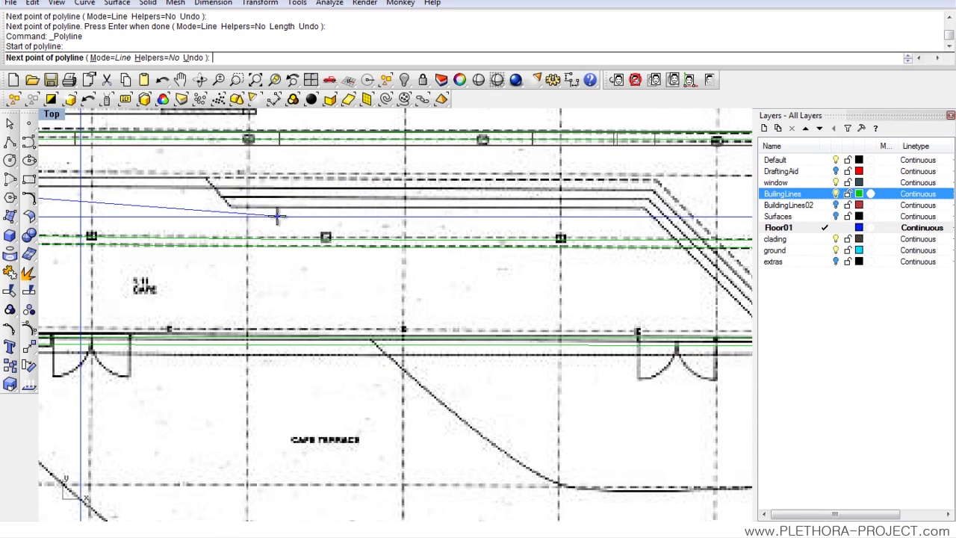
pyautogui.click(655, 177)
pyautogui.moveTo(655, 176); pyautogui.dragTo(405, 123, button='right')
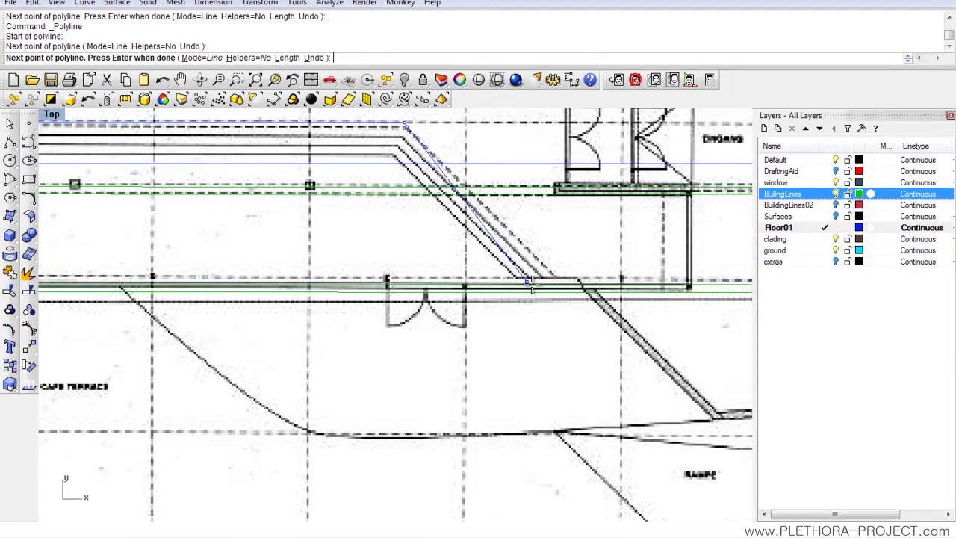
pyautogui.press('Return')
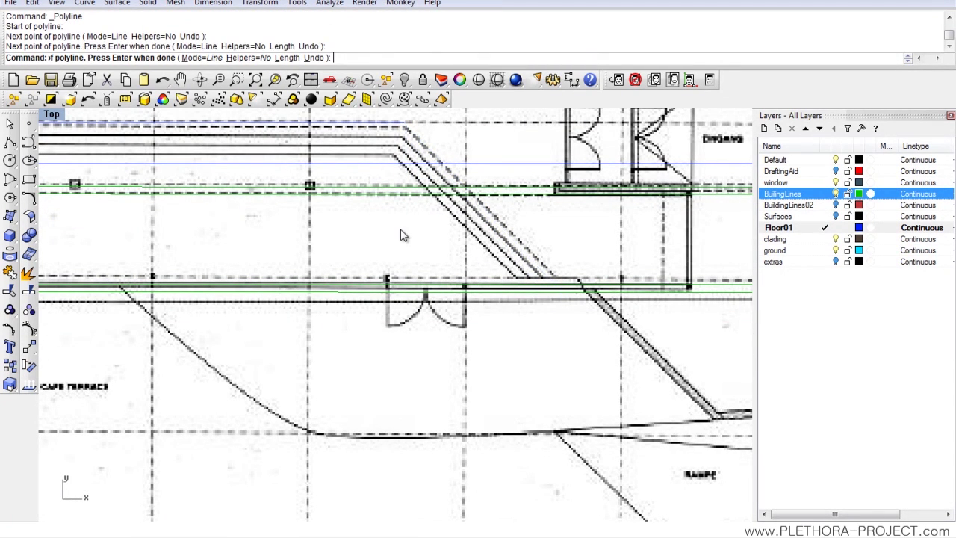
# Draw a diagonal line from the steps' outer corner along the dashed edge, extending past the building's outer wall.
pyautogui.press('Return')
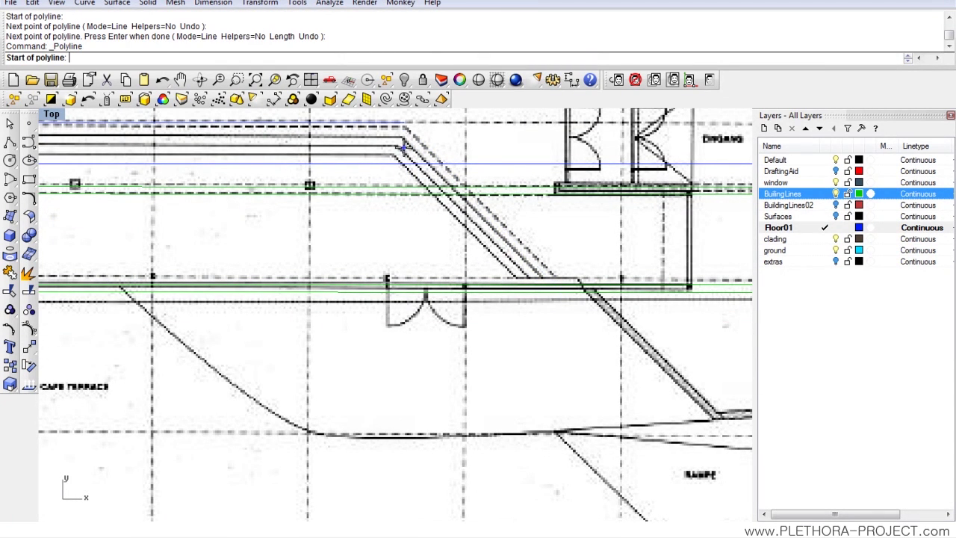
pyautogui.click(404, 124)
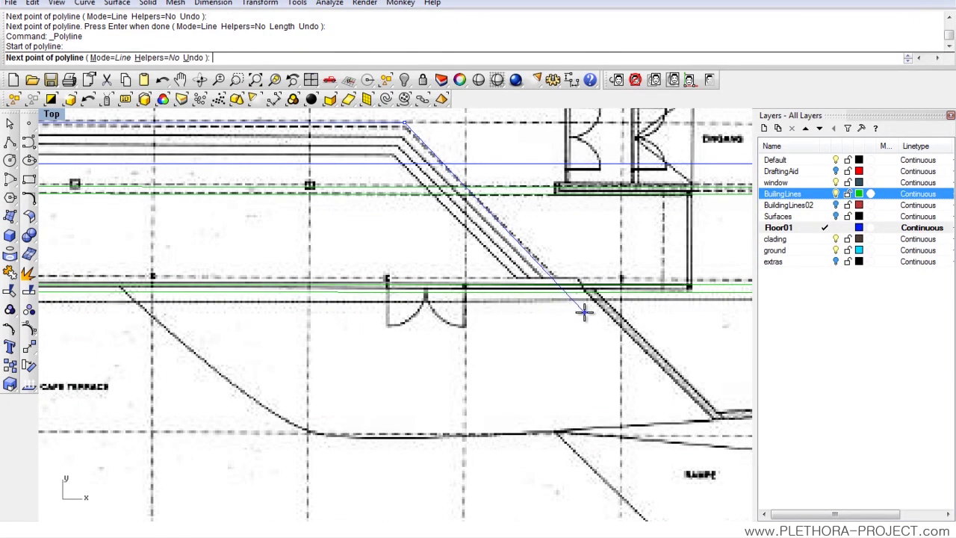
pyautogui.click(590, 312)
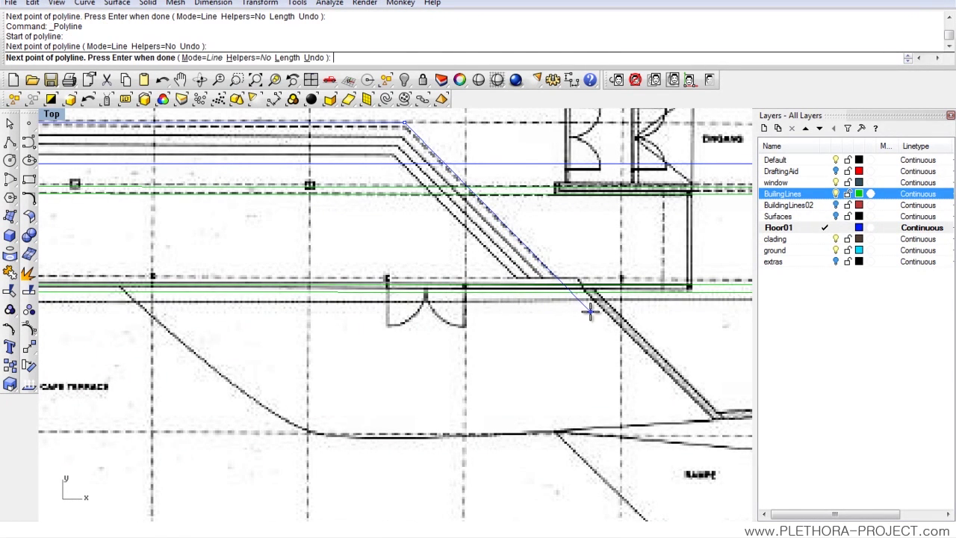
pyautogui.press('Return')
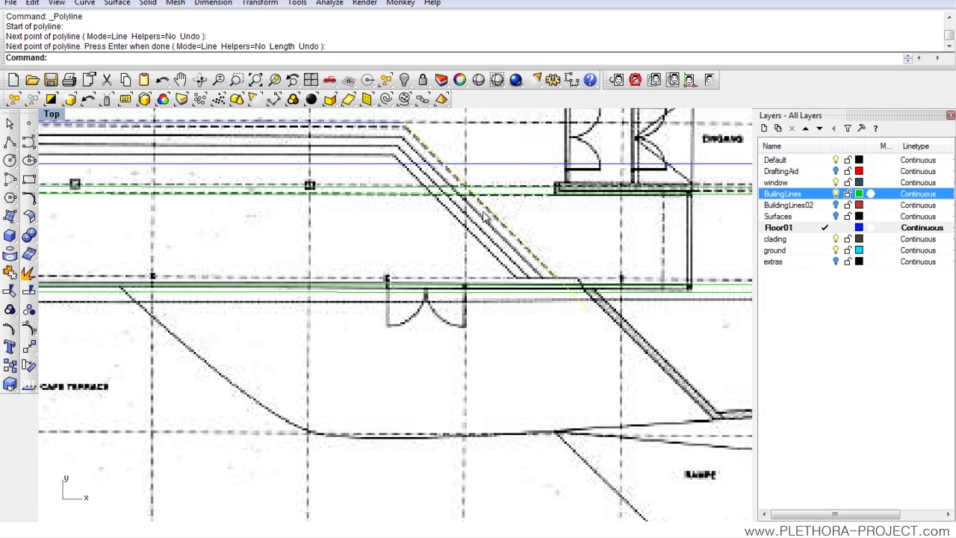
# Copy the diagonal line from its upper end onto the outer edge of the slanted terrace wall leading to the ramp.
pyautogui.write('Copy')
pyautogui.press('Return')
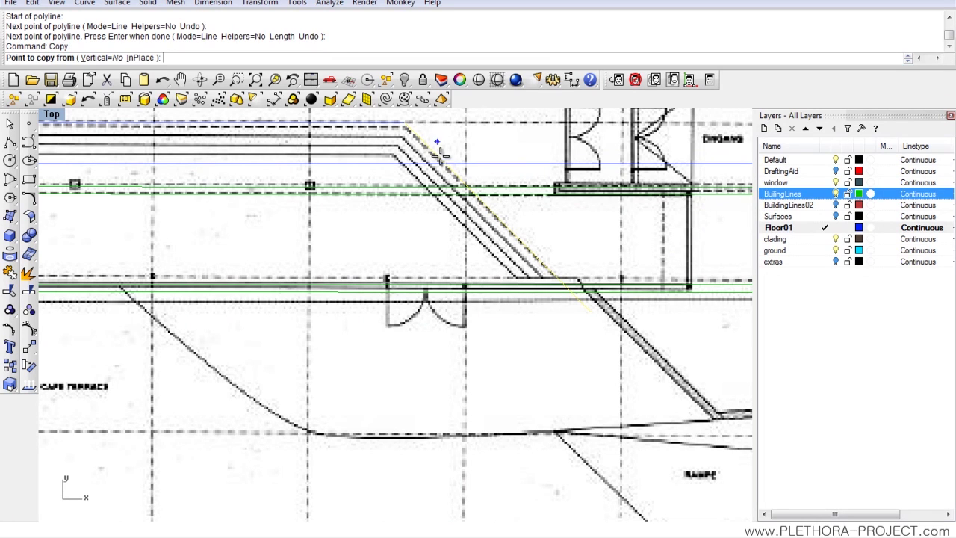
pyautogui.click(404, 122)
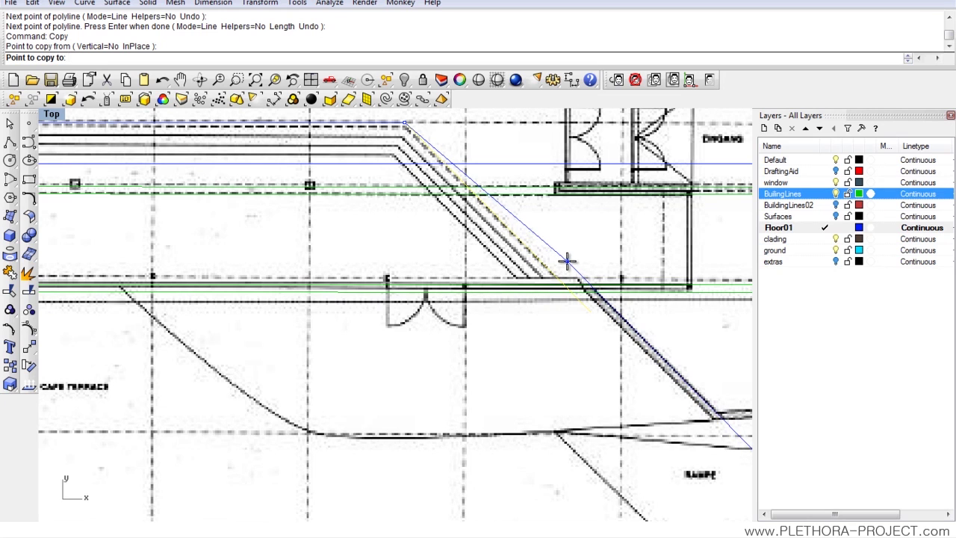
pyautogui.click(567, 260)
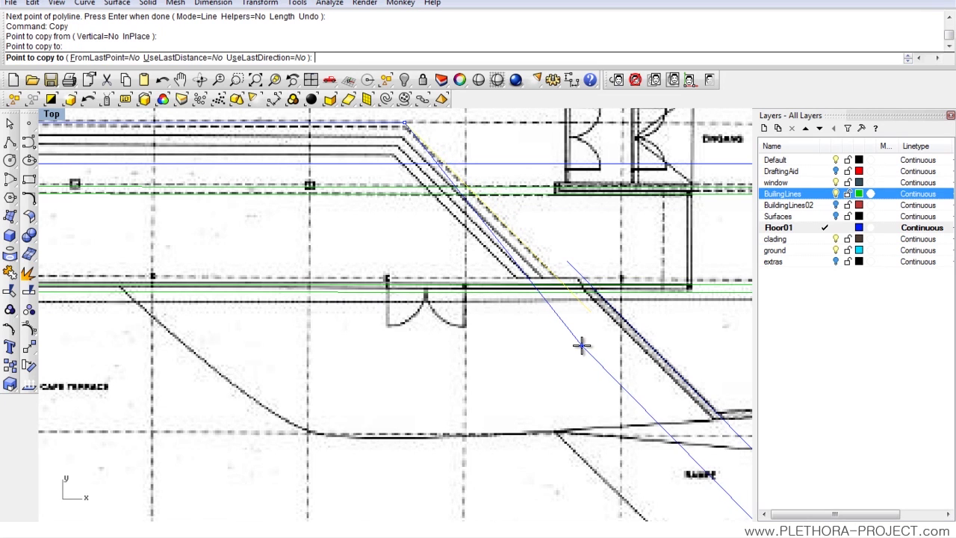
pyautogui.press('Return')
# Trace a polyline across the copied diagonal, along the ramp's upper wall and down its slanted end to the outer corner.
pyautogui.scroll(-3, 431, 298)
pyautogui.scroll(3, 431, 298)
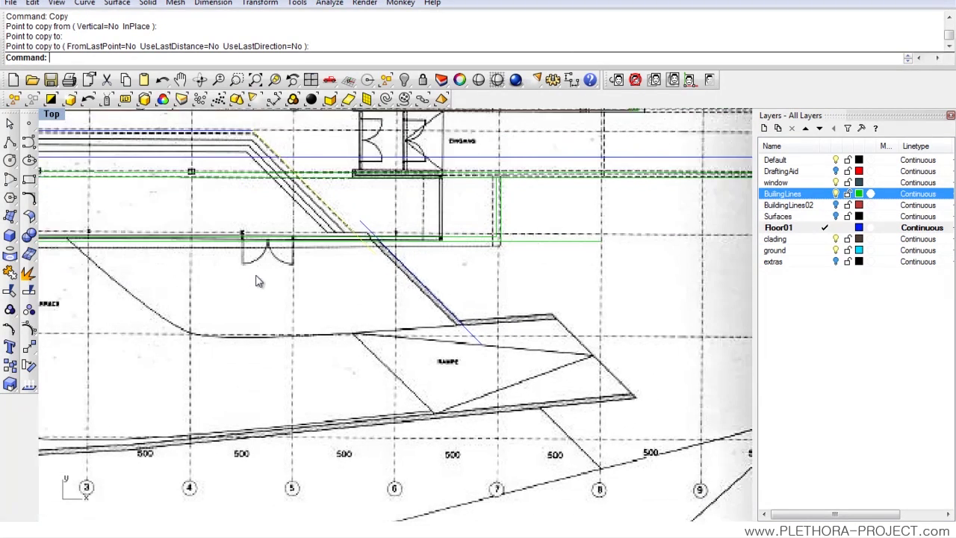
pyautogui.click(10, 143)
pyautogui.scroll(3, 441, 334)
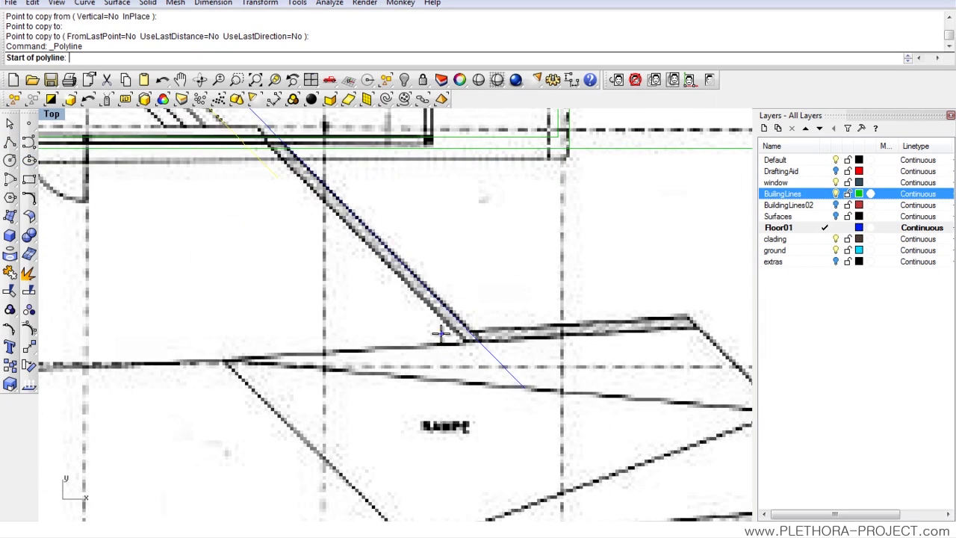
pyautogui.click(445, 334)
pyautogui.click(689, 319)
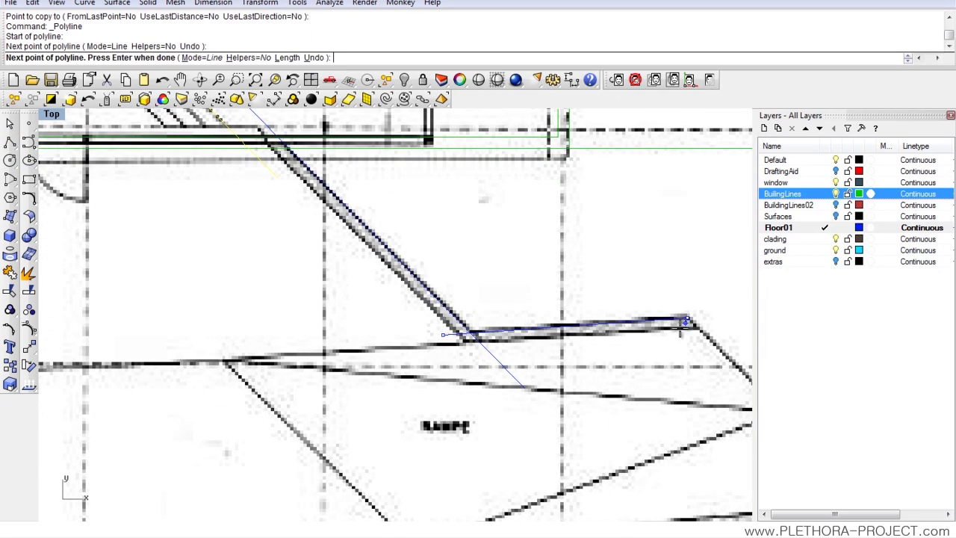
pyautogui.scroll(-3, 635, 351)
pyautogui.moveTo(616, 353); pyautogui.dragTo(547, 307, button='right')
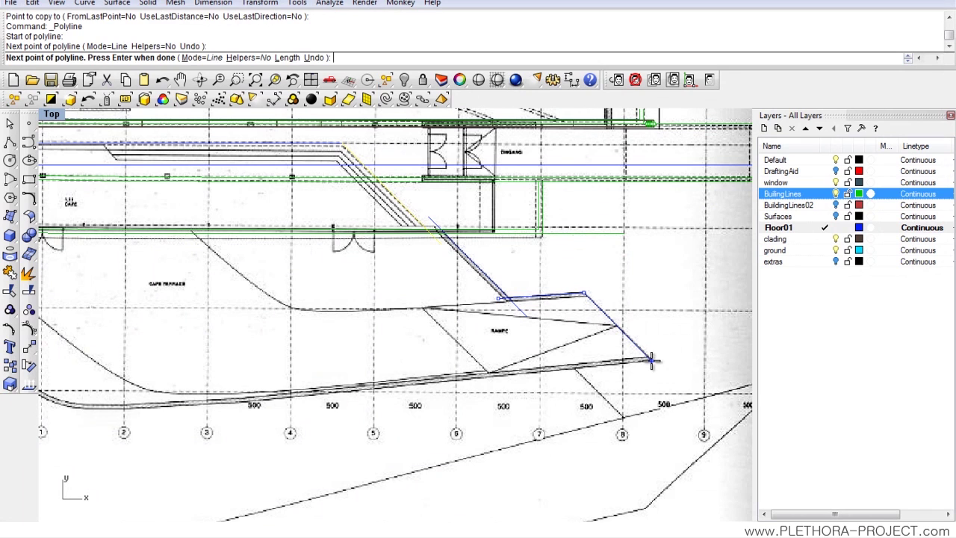
pyautogui.click(651, 361)
pyautogui.press('Return')
# Draw a degree-3 control-point curve from the ramp's outer corner along the terrace wall's outer edge to the vertical line at the café wall.
pyautogui.moveTo(297, 296); pyautogui.dragTo(394, 286, button='right')
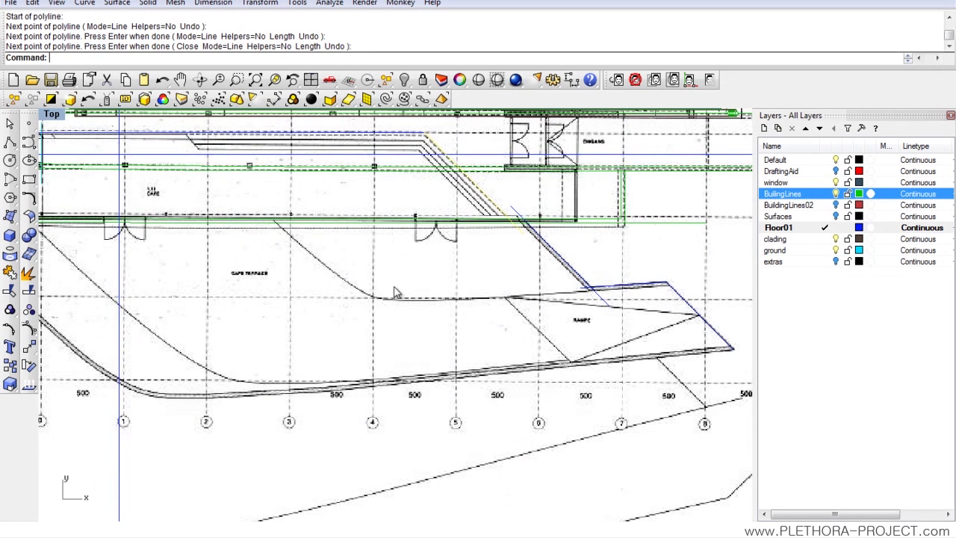
pyautogui.click(28, 142)
pyautogui.click(734, 348)
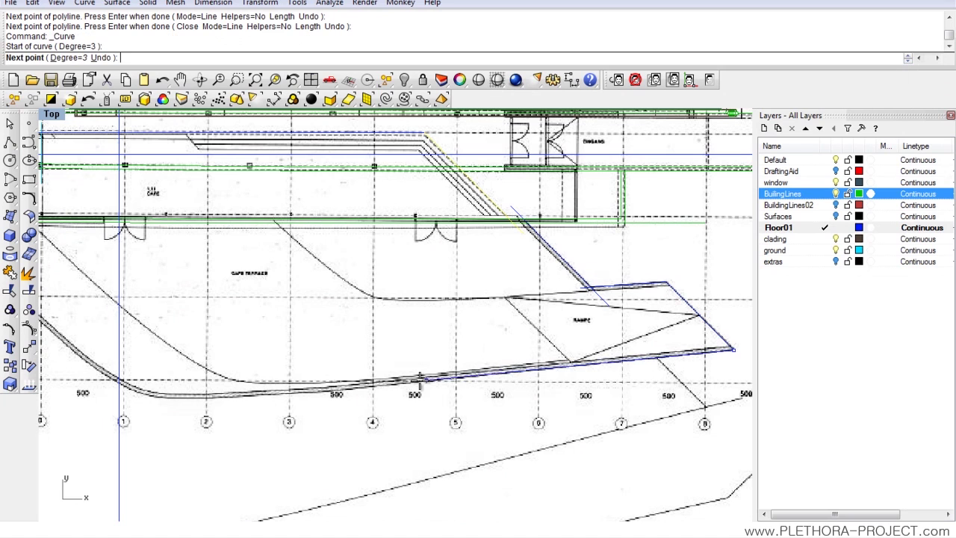
pyautogui.click(355, 387)
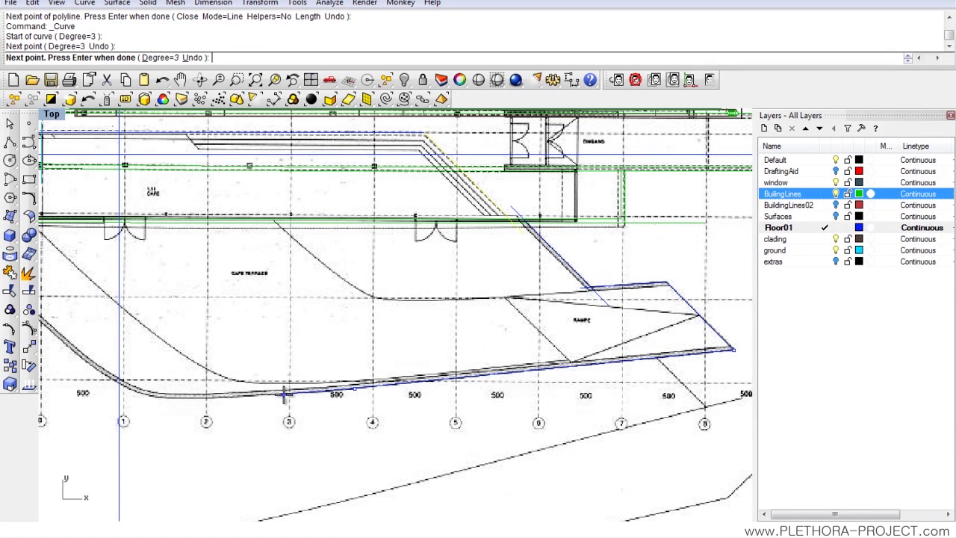
pyautogui.click(284, 395)
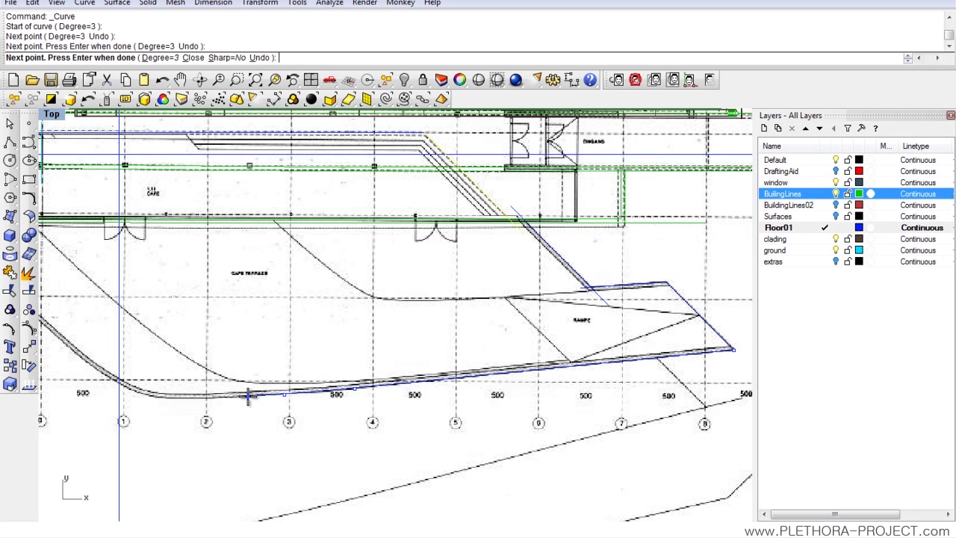
pyautogui.click(249, 396)
pyautogui.moveTo(179, 396); pyautogui.dragTo(296, 377, button='right')
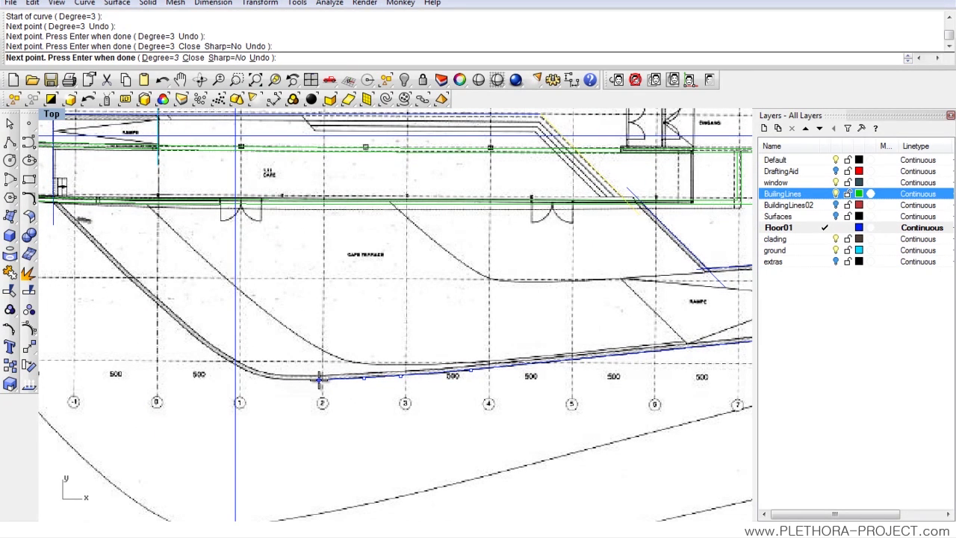
pyautogui.click(313, 380)
pyautogui.click(273, 379)
pyautogui.click(240, 366)
pyautogui.click(195, 337)
pyautogui.moveTo(186, 329); pyautogui.dragTo(235, 314, button='right')
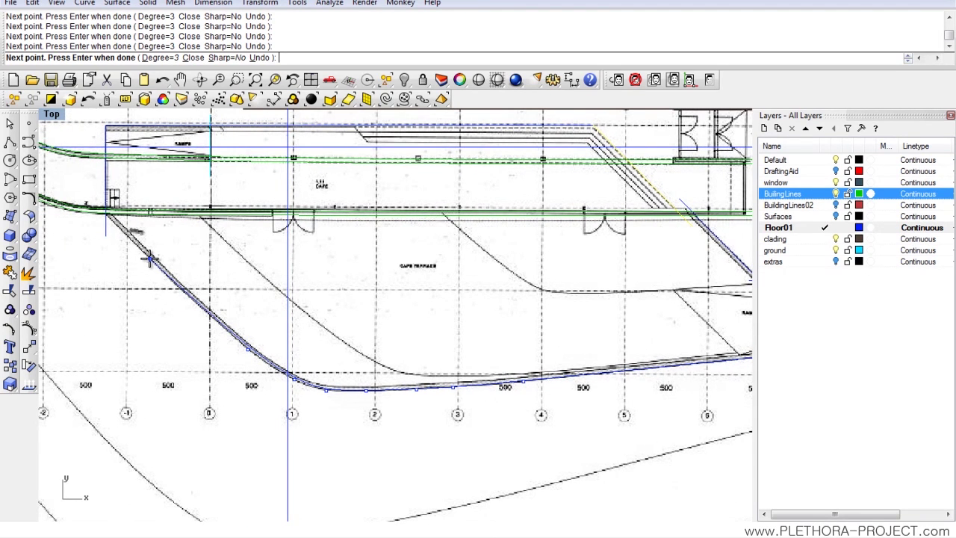
pyautogui.scroll(5, 149, 258)
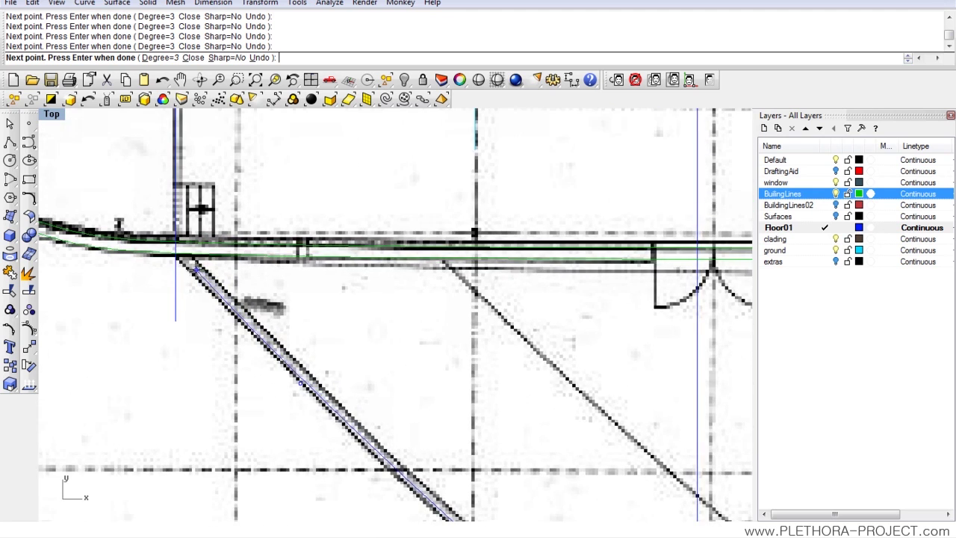
pyautogui.scroll(3, 196, 265)
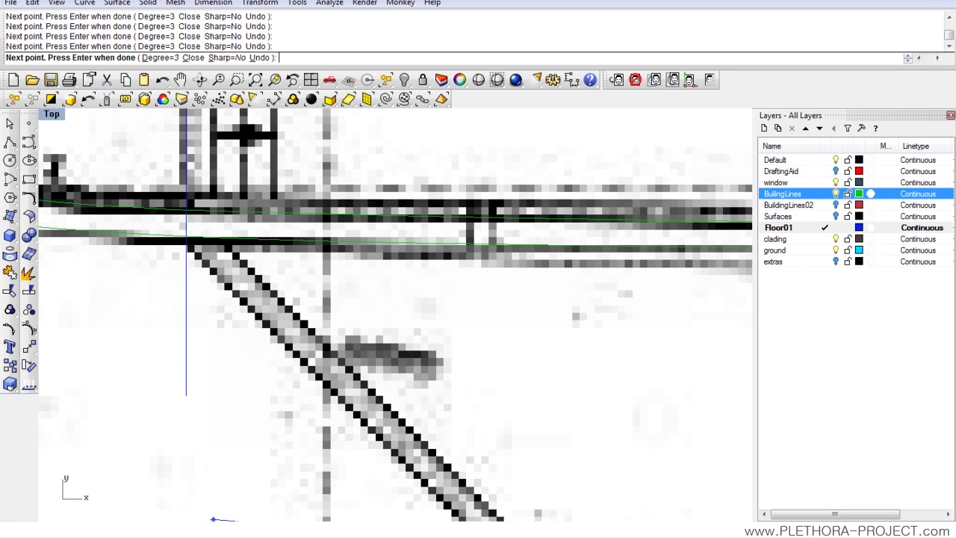
pyautogui.click(186, 236)
pyautogui.scroll(-5, 213, 277)
pyautogui.press('Return')
# Show the terrace curve's control points and move the two around its bend onto the wall's outer edge.
pyautogui.scroll(-2, 346, 372)
pyautogui.scroll(4, 345, 372)
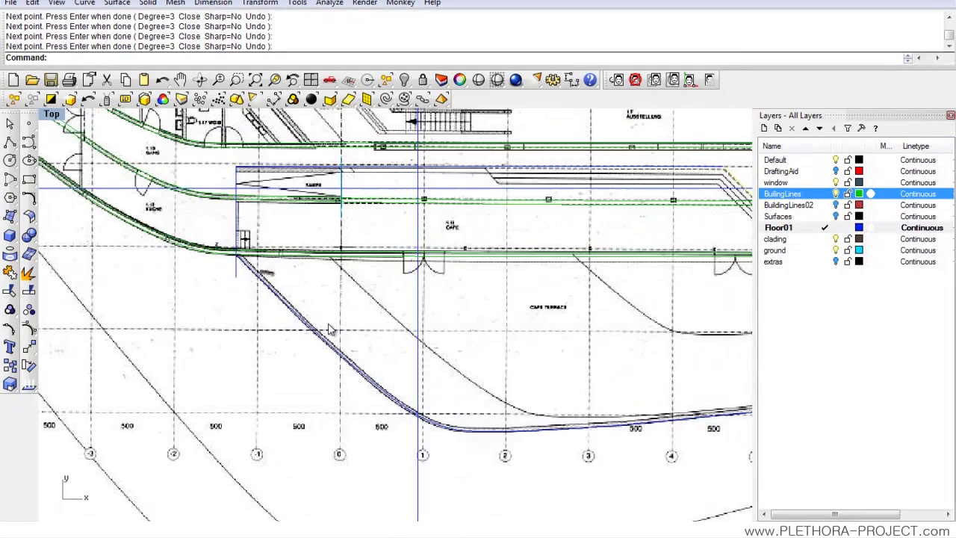
pyautogui.moveTo(371, 433); pyautogui.dragTo(373, 454)
pyautogui.hotkey('ctrl', 'z')
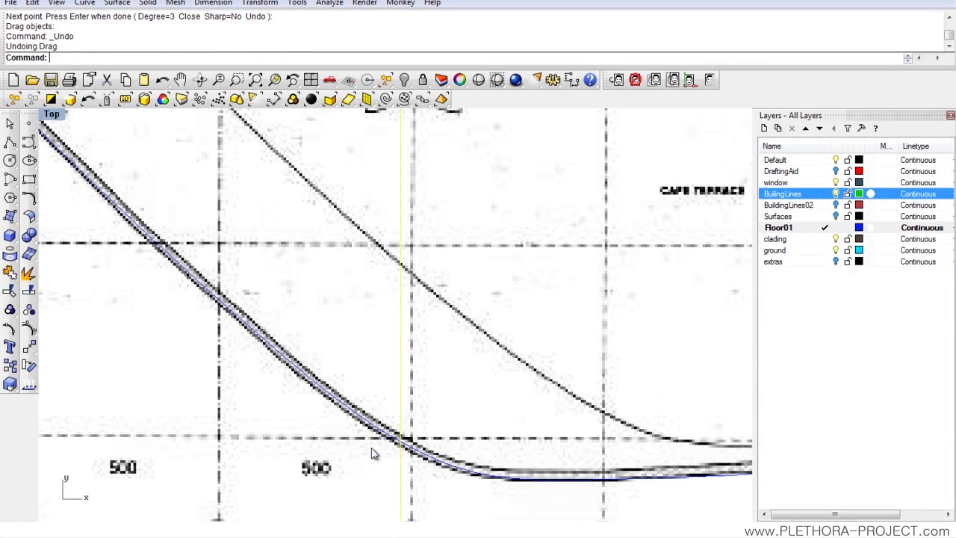
pyautogui.click(346, 398)
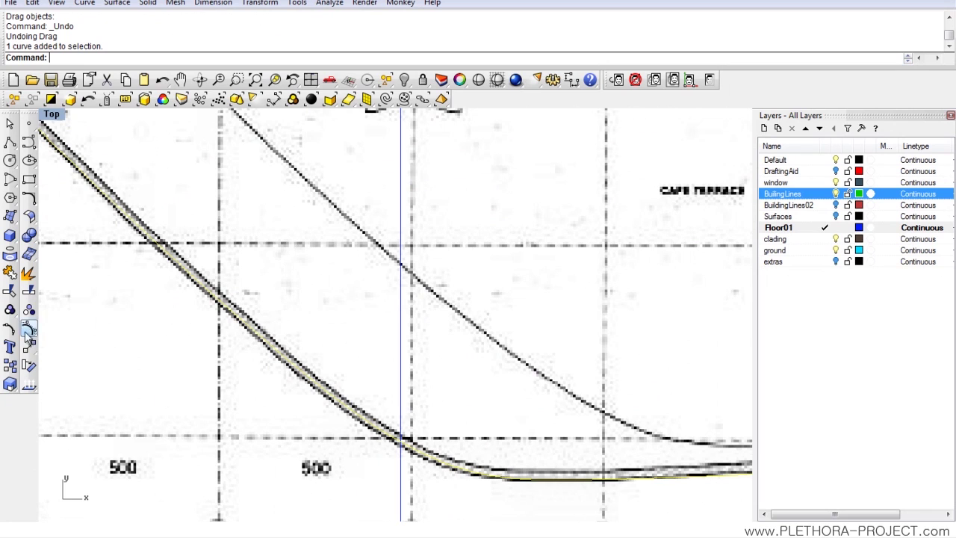
pyautogui.click(27, 329)
pyautogui.click(399, 397)
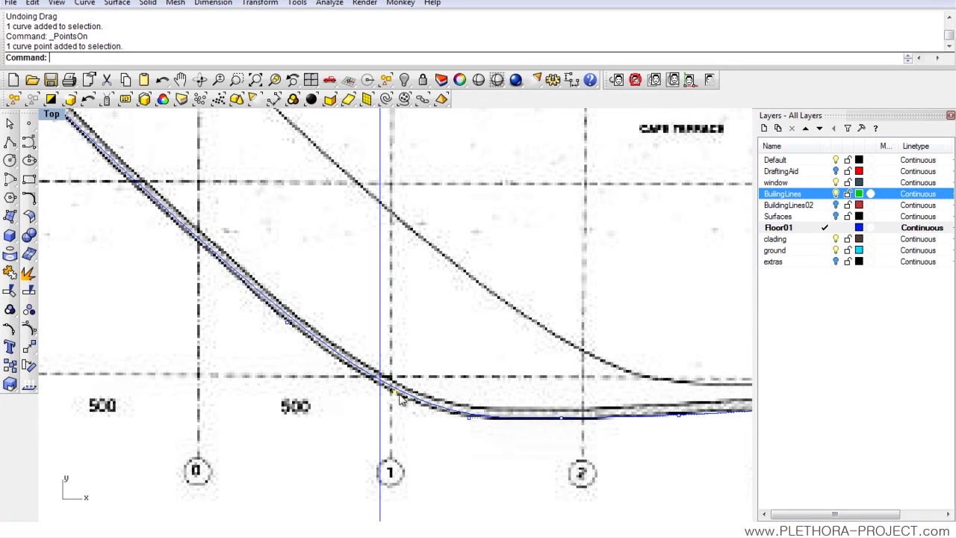
pyautogui.moveTo(394, 401)
pyautogui.mouseDown()
pyautogui.moveTo(390, 385)
pyautogui.moveTo(396, 404)
pyautogui.mouseUp()
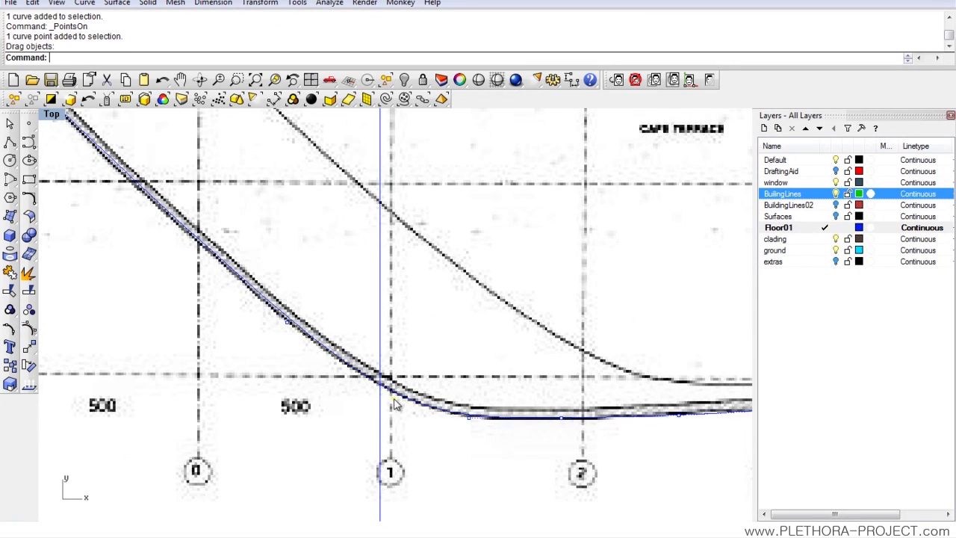
pyautogui.click(285, 327)
pyautogui.moveTo(290, 331)
pyautogui.mouseDown()
pyautogui.moveTo(279, 326)
pyautogui.moveTo(292, 336)
pyautogui.mouseUp()
pyautogui.scroll(-8, 297, 357)
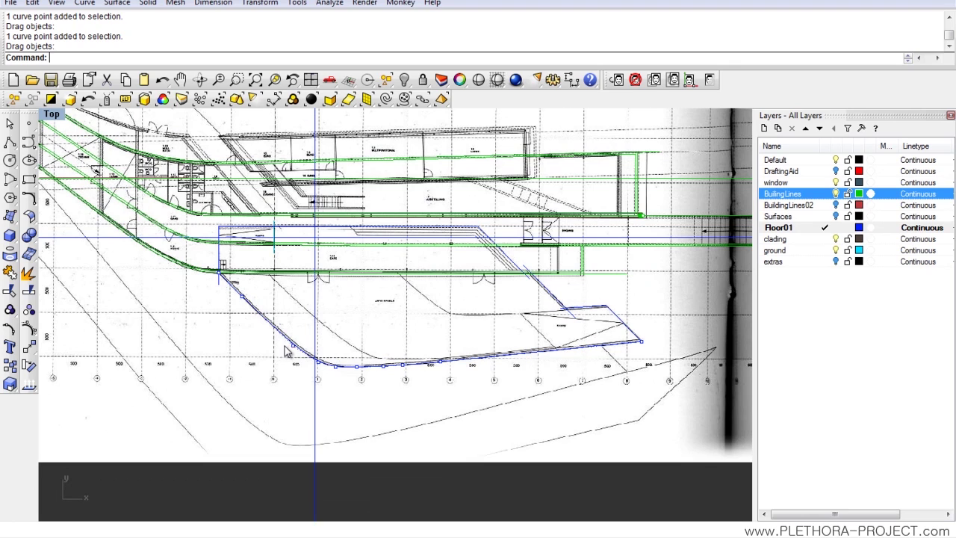
# Hide the background plan bitmap.
pyautogui.click(708, 83)
pyautogui.moveTo(462, 263); pyautogui.dragTo(461, 246, button='right')
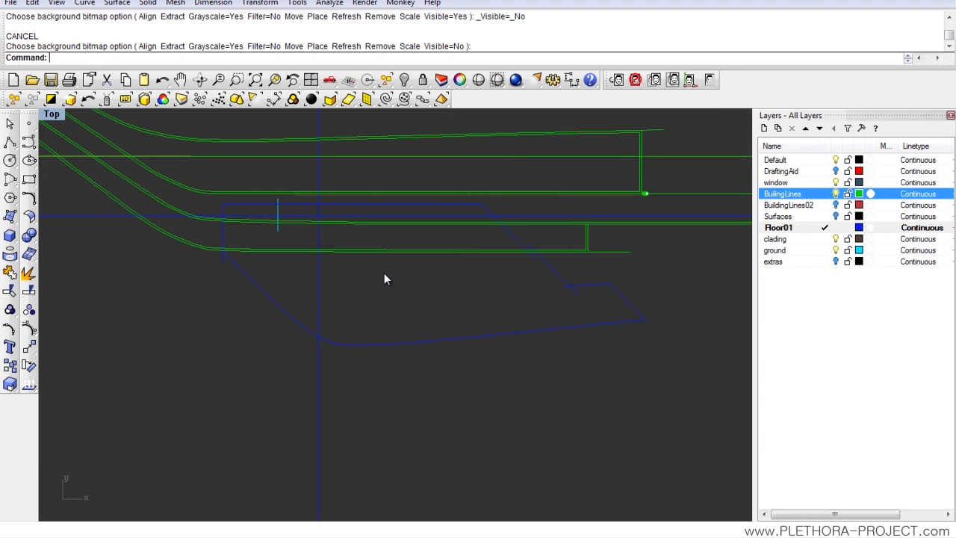
pyautogui.moveTo(407, 274); pyautogui.dragTo(397, 292, button='right')
pyautogui.scroll(2, 397, 292)
pyautogui.moveTo(307, 289); pyautogui.dragTo(352, 287, button='right')
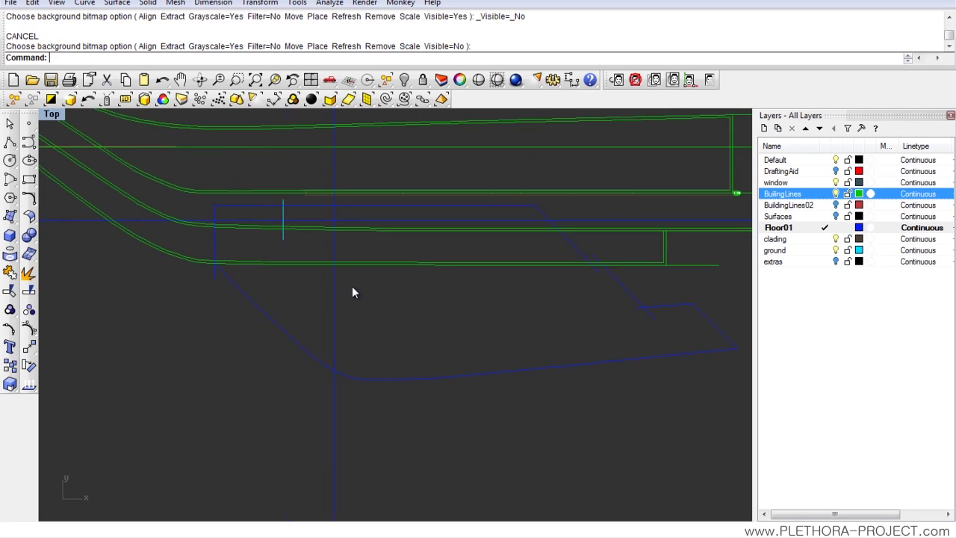
pyautogui.scroll(-2, 432, 291)
pyautogui.moveTo(432, 291); pyautogui.dragTo(353, 294, button='right')
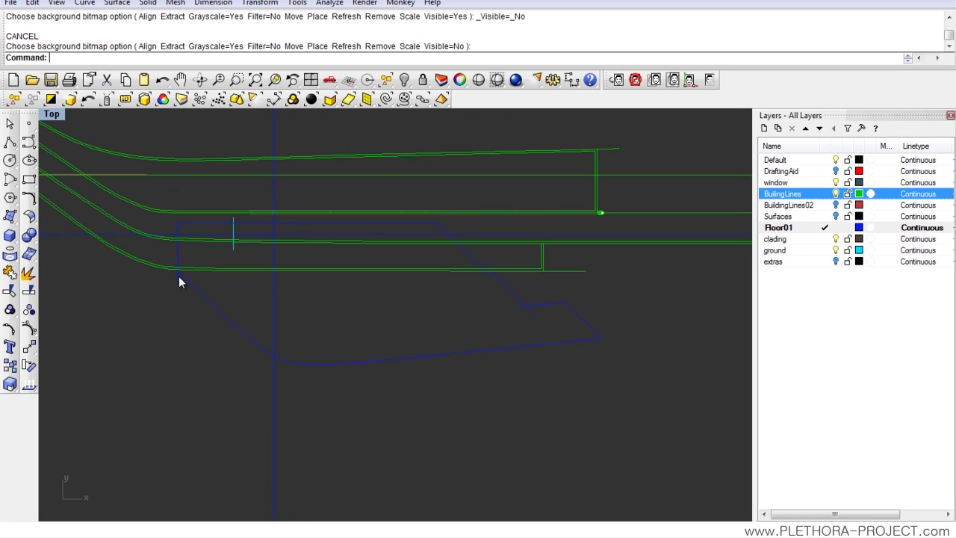
# Trim off the vertical line's lower end where it extends past the start of the terrace curve.
pyautogui.scroll(8, 179, 276)
pyautogui.scroll(4, 221, 258)
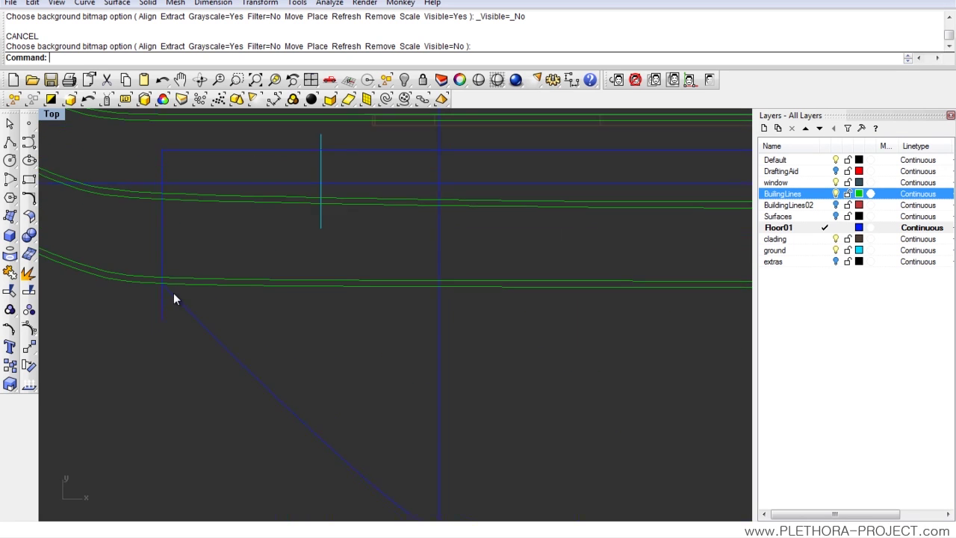
pyautogui.click(11, 291)
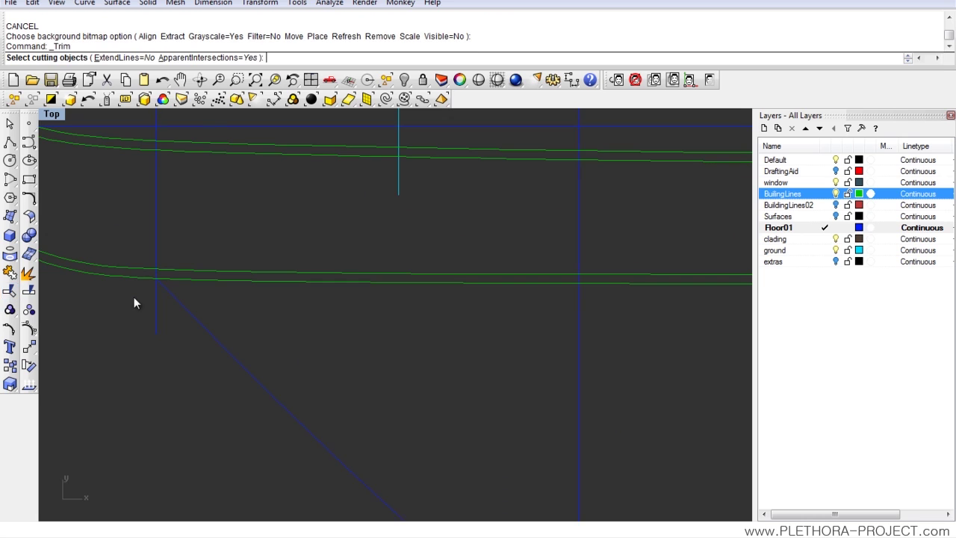
pyautogui.click(183, 304)
pyautogui.press('Return')
pyautogui.scroll(-4, 160, 311)
pyautogui.press('Return')
# Duplicate the café's outer wall curve in place and move the duplicate to the Floor01 layer.
pyautogui.scroll(-5, 300, 315)
pyautogui.moveTo(540, 287); pyautogui.dragTo(436, 274, button='right')
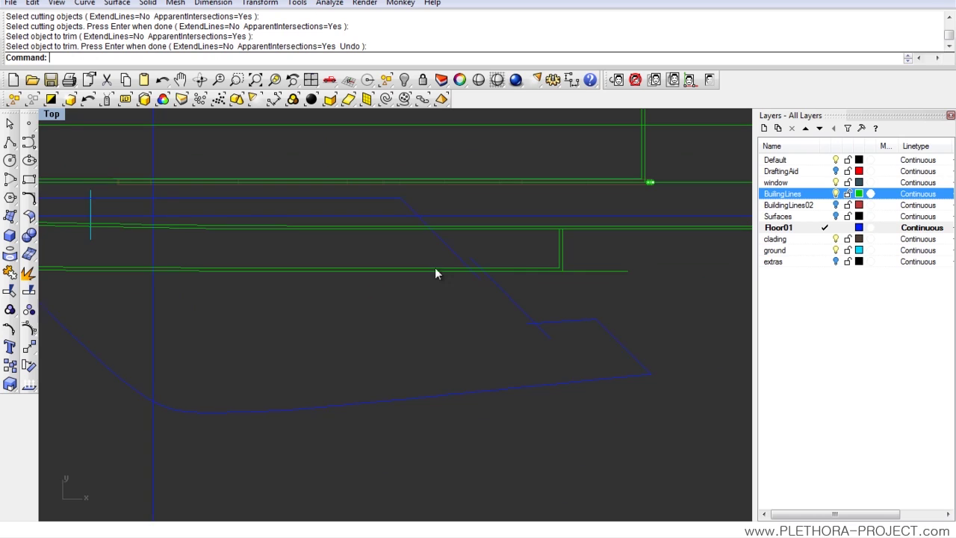
pyautogui.click(575, 271)
pyautogui.moveTo(277, 299); pyautogui.dragTo(397, 292, button='right')
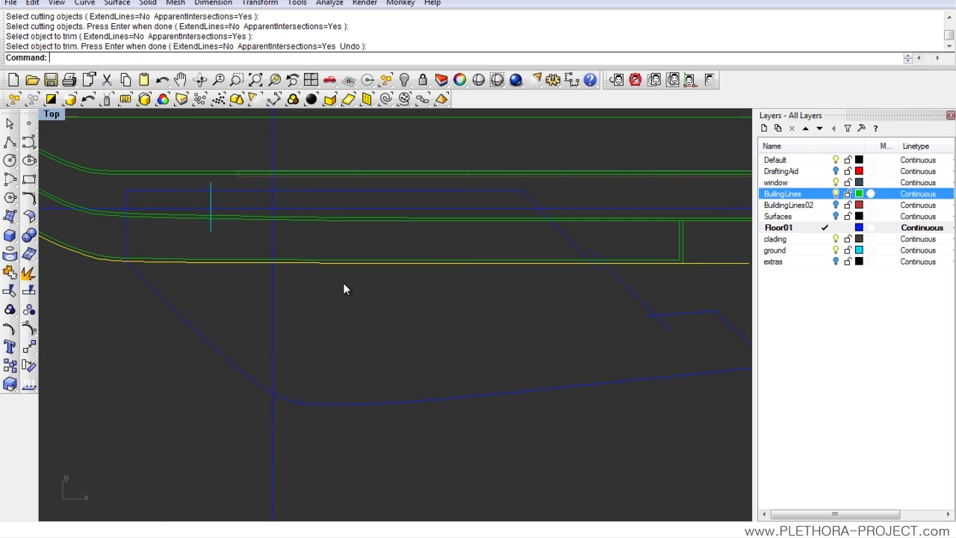
pyautogui.hotkey('ctrl', 'c')
pyautogui.hotkey('ctrl', 'v')
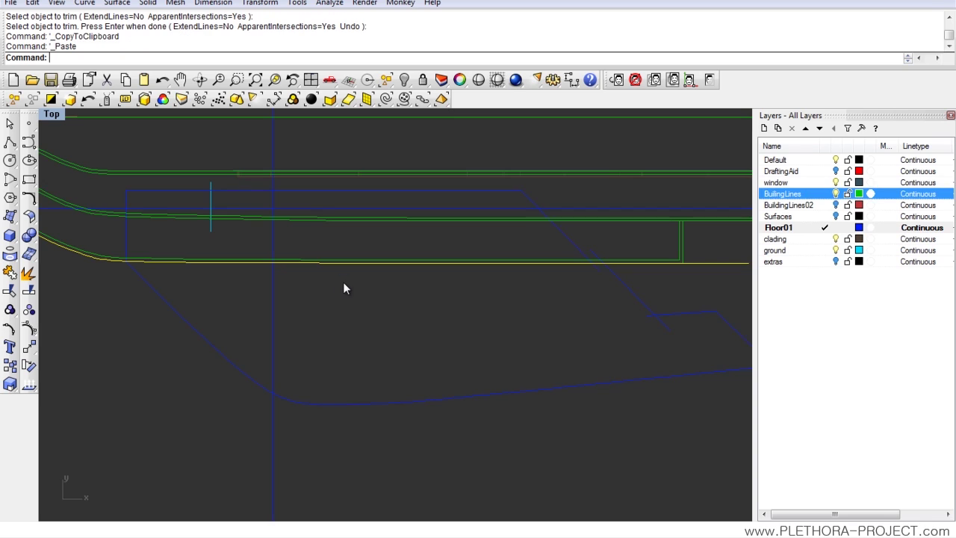
pyautogui.moveTo(550, 278); pyautogui.dragTo(441, 274, button='right')
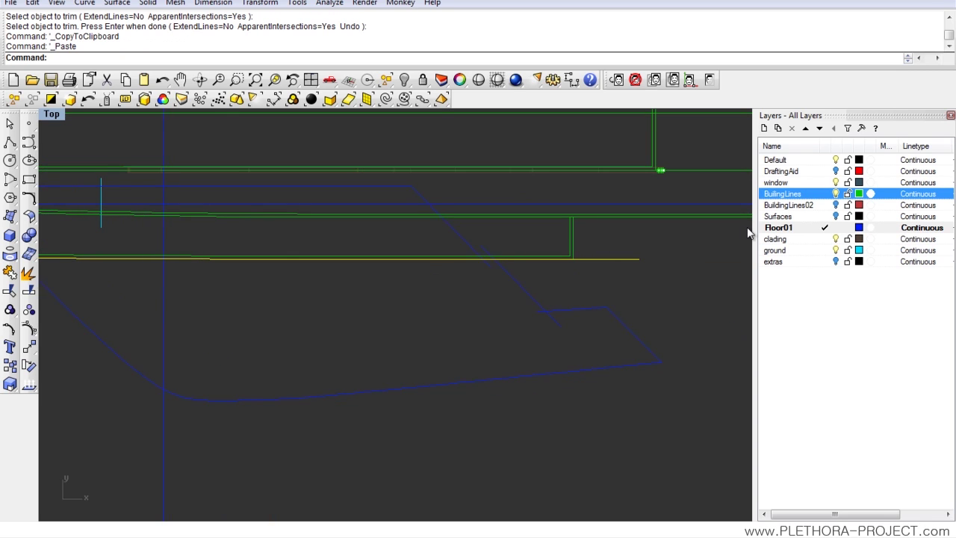
pyautogui.click(776, 228)
pyautogui.rightClick(777, 228)
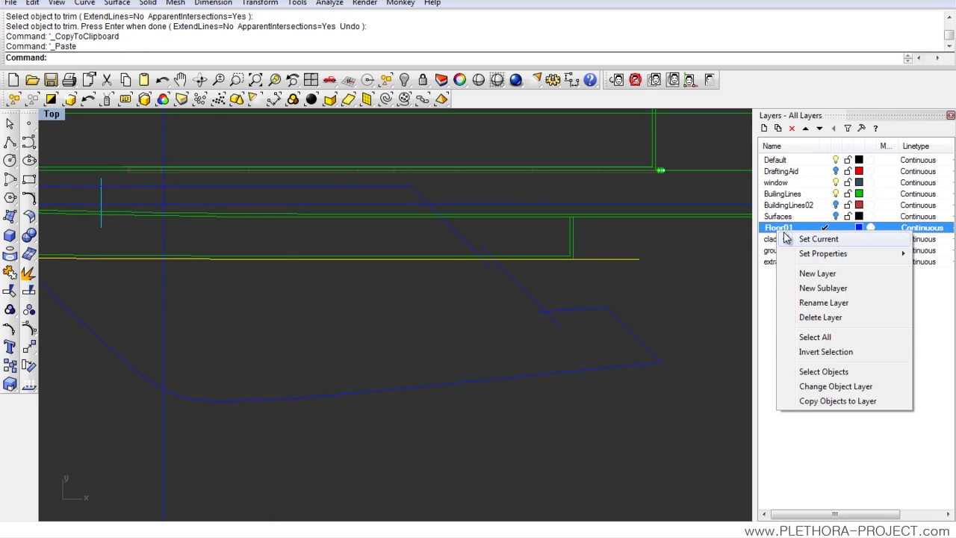
pyautogui.click(810, 387)
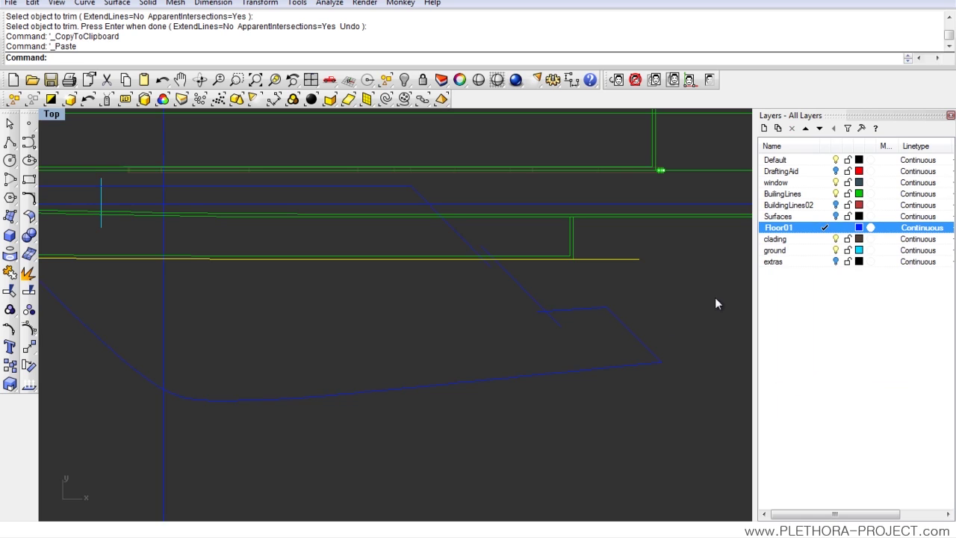
pyautogui.click(708, 271)
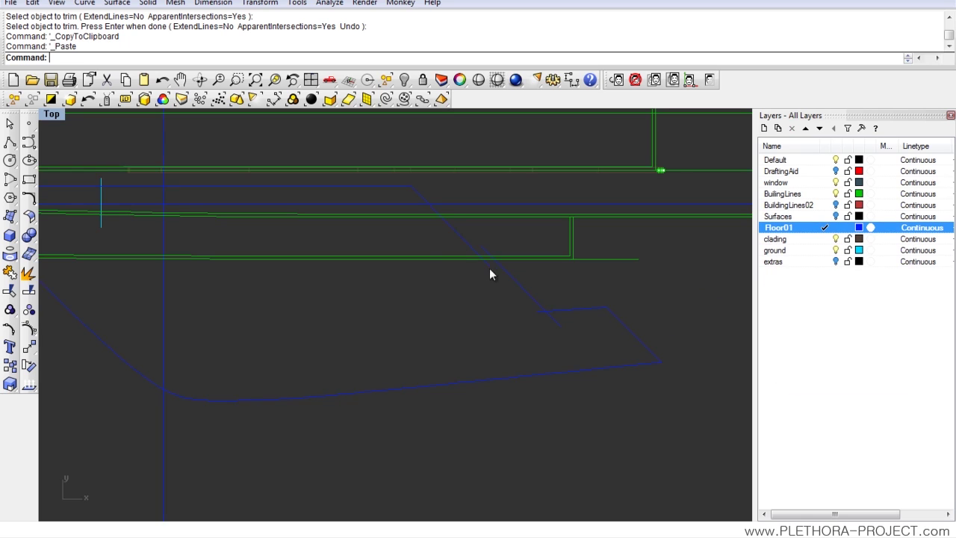
pyautogui.click(431, 258)
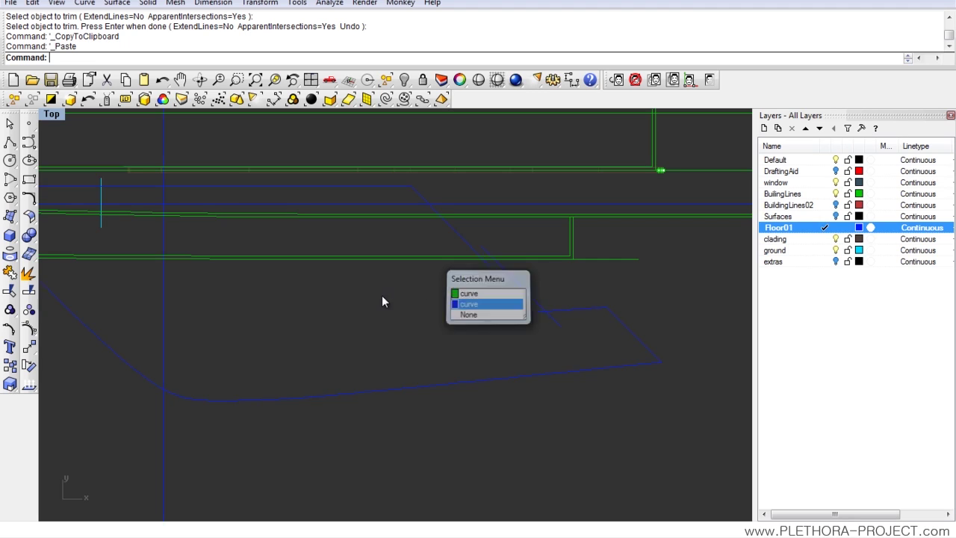
# Hide the BuilingLines layer and delete the short cyan vertical line crossing the café outline.
pyautogui.click(836, 193)
pyautogui.scroll(-5, 433, 249)
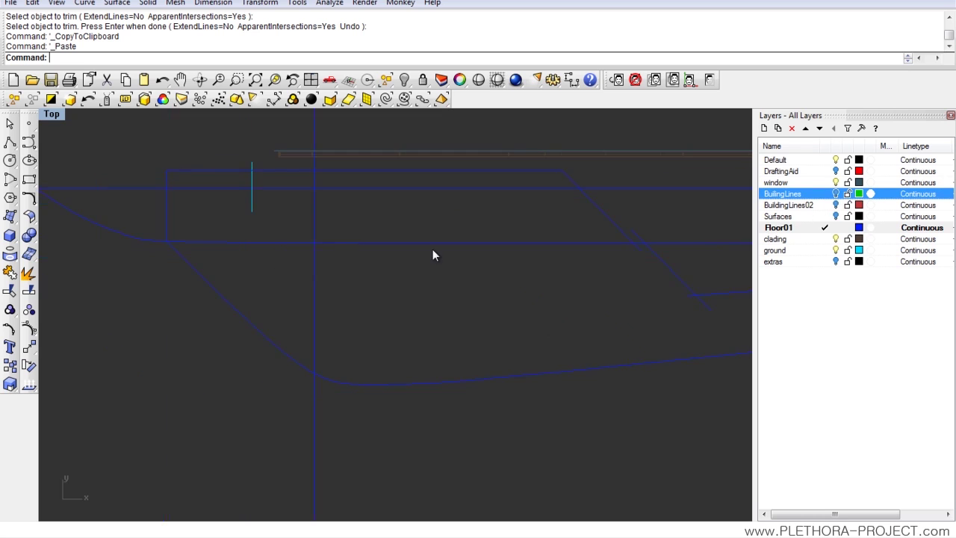
pyautogui.scroll(4, 354, 254)
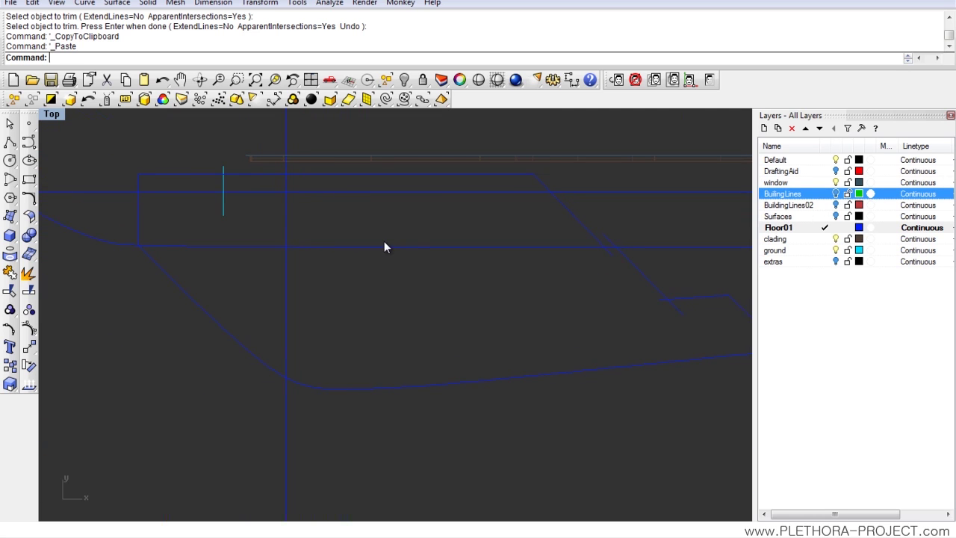
pyautogui.click(777, 251)
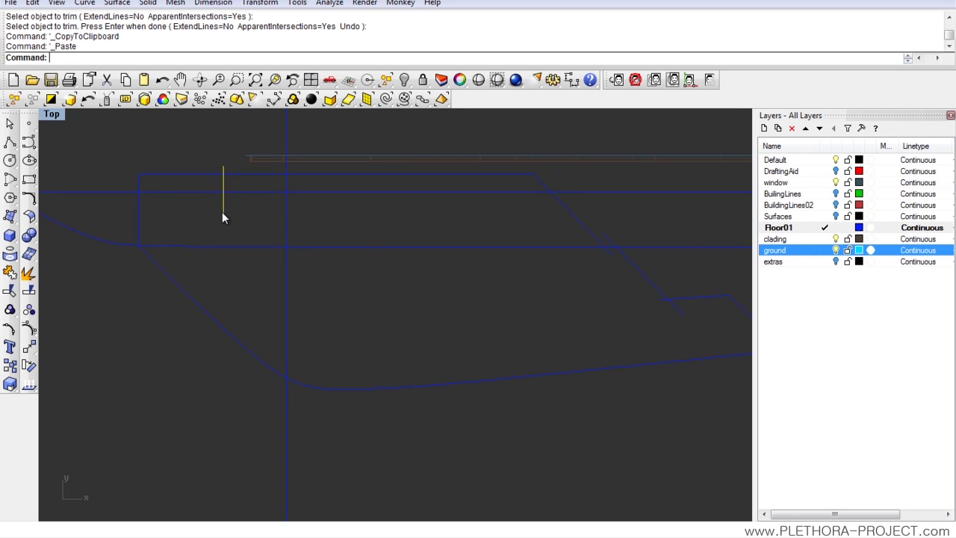
pyautogui.press('Delete')
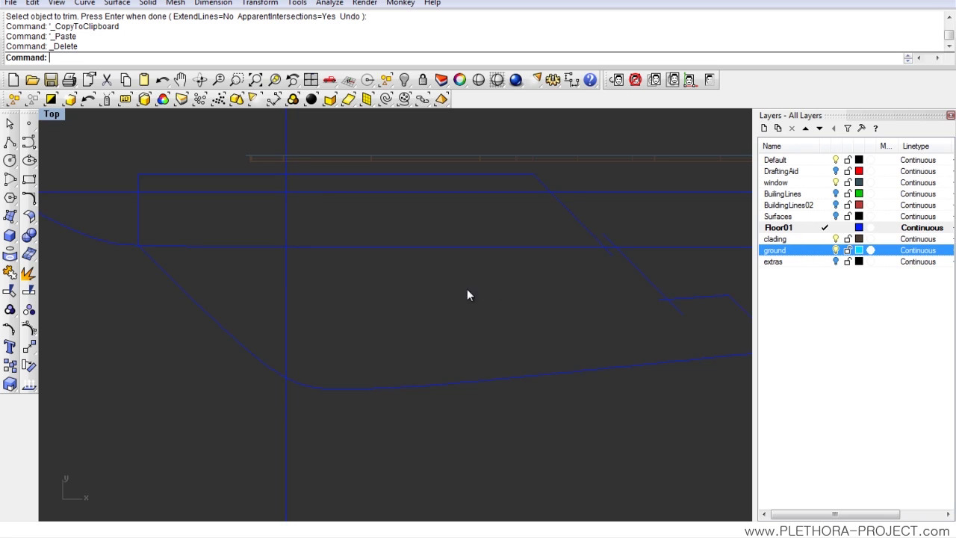
# Trim the long horizontal line back to the diagonals and cut off the overlapping ends of the two diagonal lines where they cross it.
pyautogui.click(781, 227)
pyautogui.moveTo(512, 262); pyautogui.dragTo(420, 265, button='right')
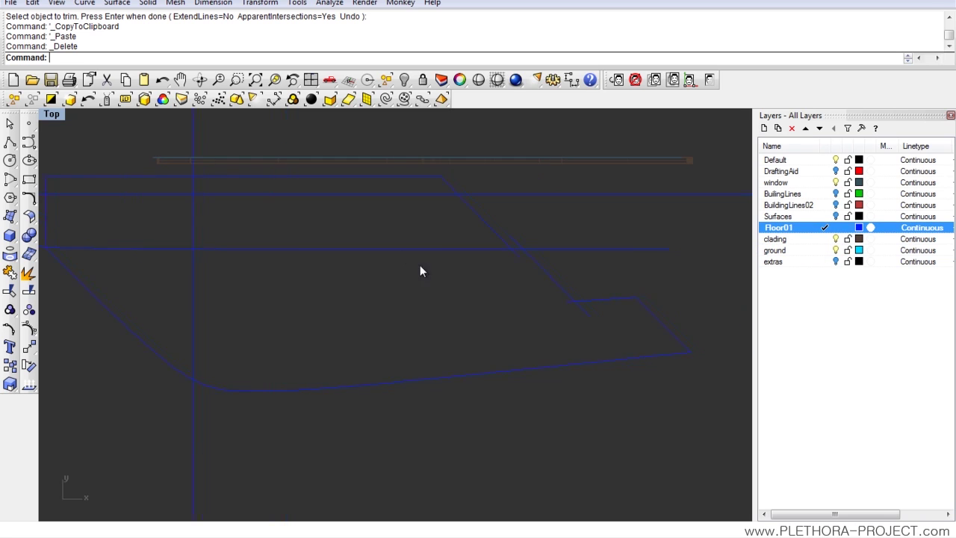
pyautogui.click(10, 291)
pyautogui.moveTo(532, 231); pyautogui.dragTo(477, 258)
pyautogui.press('Return')
pyautogui.click(506, 248)
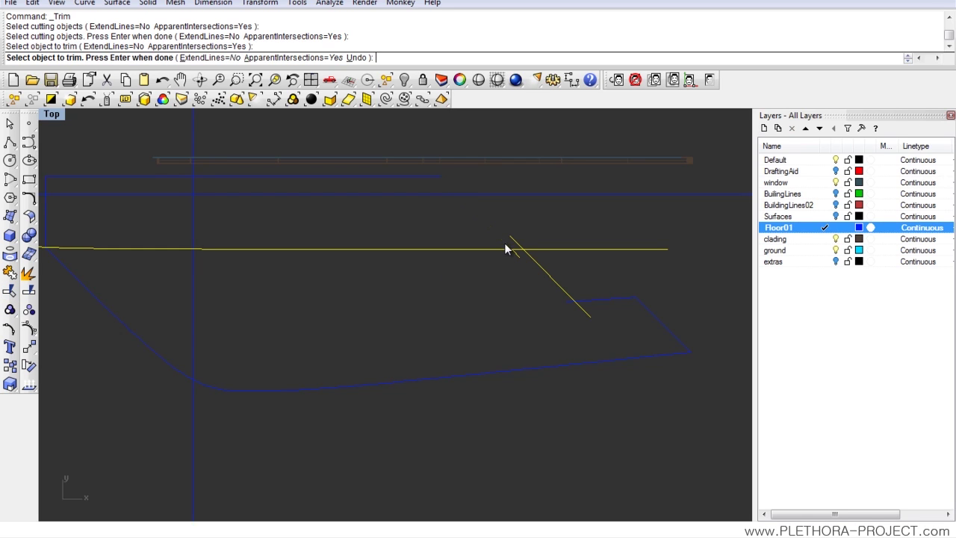
pyautogui.hotkey('ctrl', 'z')
pyautogui.hotkey('ctrl', 'z')
pyautogui.click(496, 249)
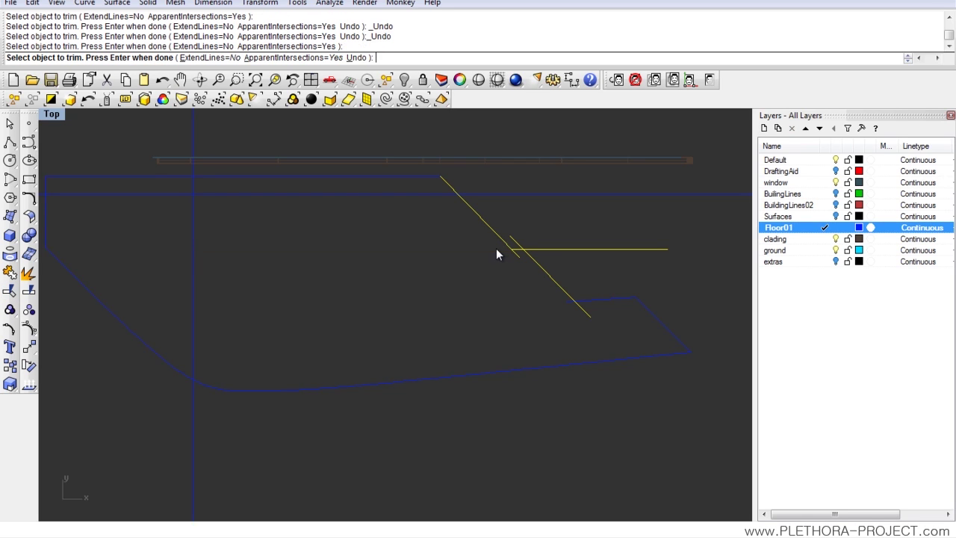
pyautogui.click(515, 254)
pyautogui.click(516, 241)
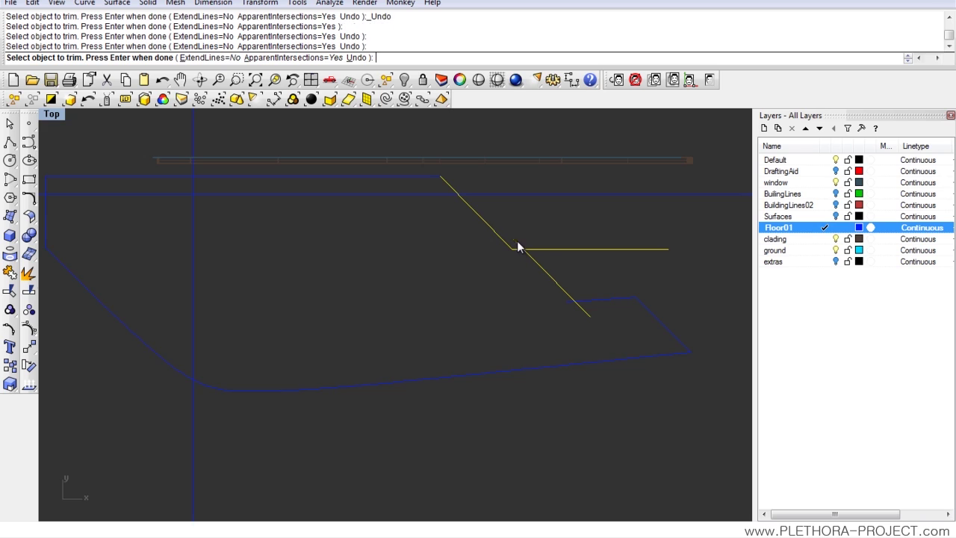
pyautogui.press('Return')
# Trim the overshooting ends where the lower diagonal meets the short ramp line, and remove the horizontal line's excess beyond that diagonal.
pyautogui.press('Return')
pyautogui.moveTo(570, 242); pyautogui.dragTo(526, 323)
pyautogui.press('Return')
pyautogui.click(569, 303)
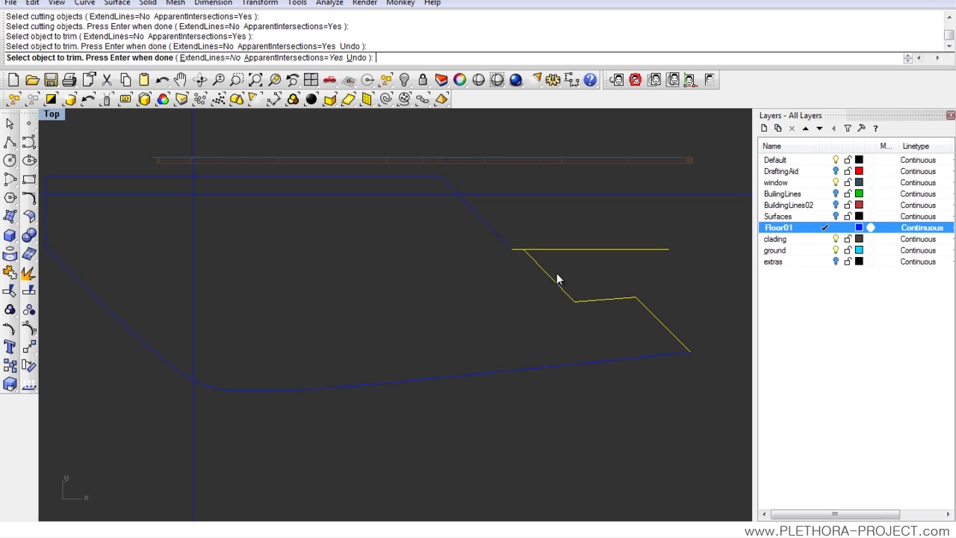
pyautogui.click(562, 250)
pyautogui.press('Return')
# Hide the clading, ground and window layers so the floor outline stands alone.
pyautogui.scroll(-3, 485, 258)
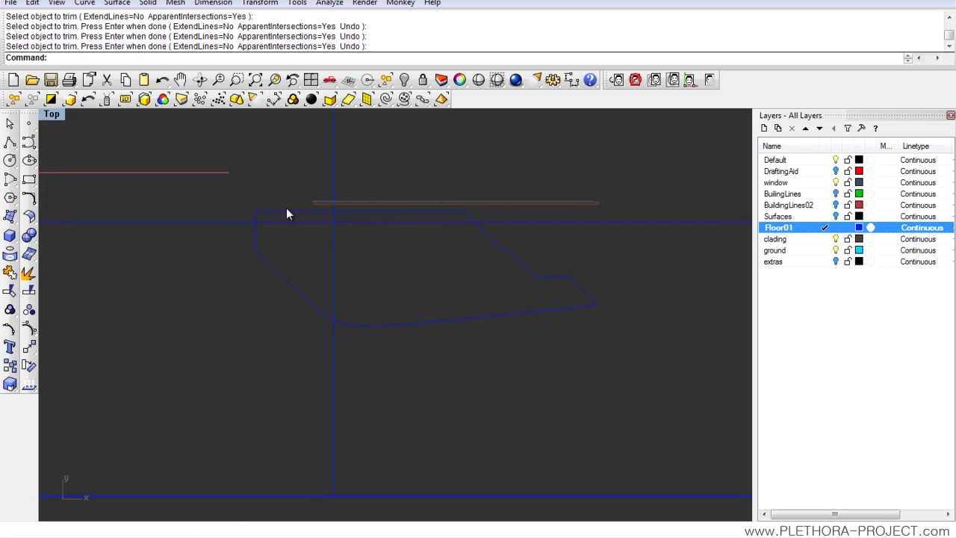
pyautogui.click(836, 239)
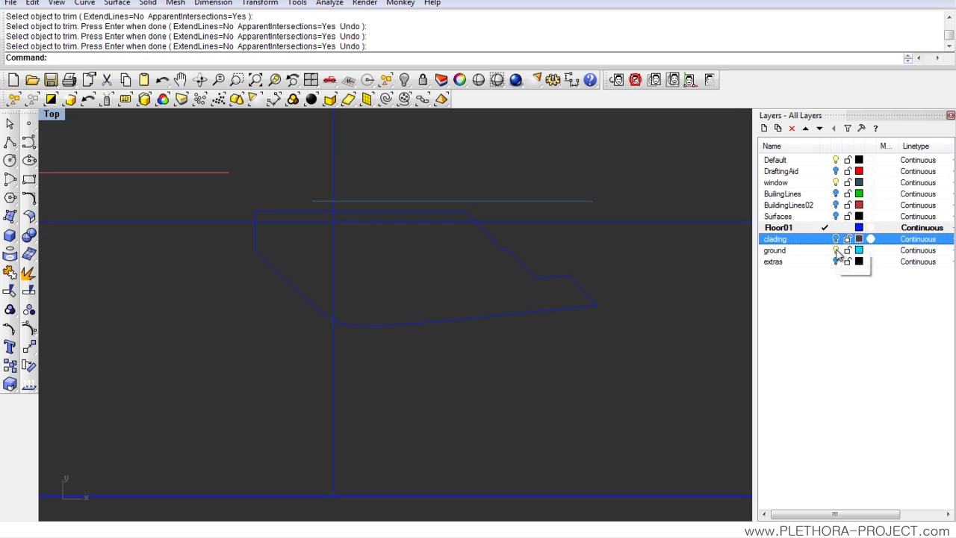
pyautogui.click(838, 251)
pyautogui.click(836, 251)
pyautogui.scroll(4, 493, 216)
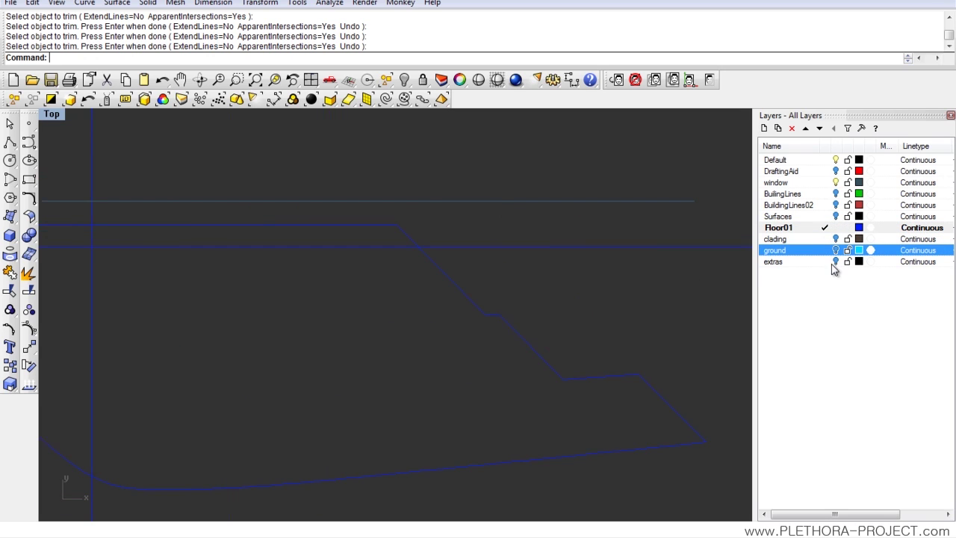
pyautogui.click(835, 182)
pyautogui.scroll(-4, 377, 271)
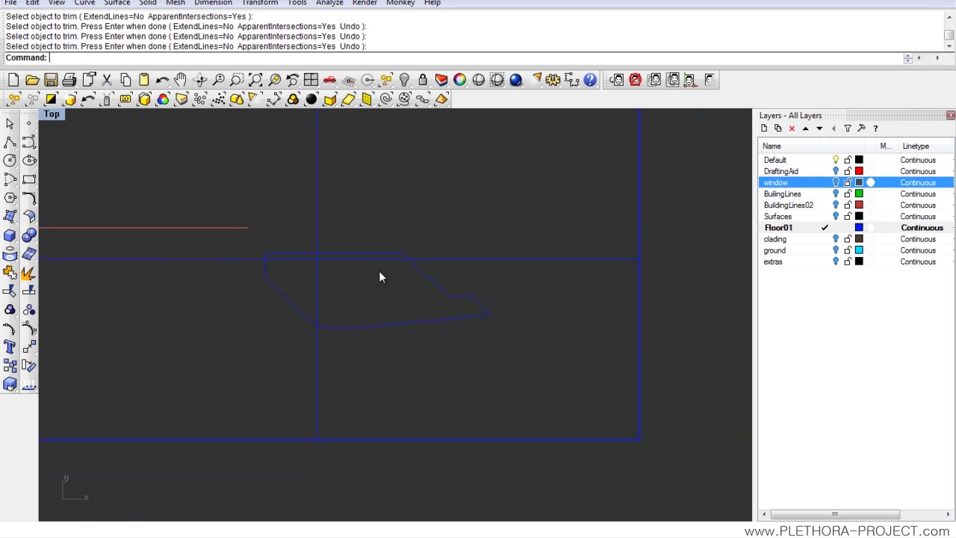
# Join all the trimmed outline curves into one closed curve.
pyautogui.moveTo(248, 220); pyautogui.dragTo(525, 318)
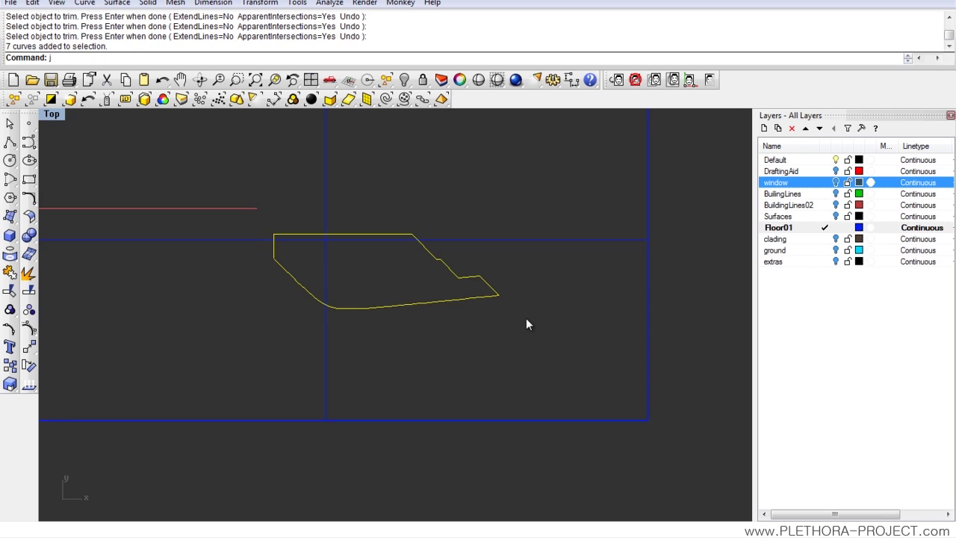
pyautogui.write('j')
pyautogui.press('Return')
pyautogui.click(387, 306)
pyautogui.click(360, 251)
# Examine the joined outline against the large Floor01 surface in the Perspective and Top views.
pyautogui.doubleClick(50, 114)
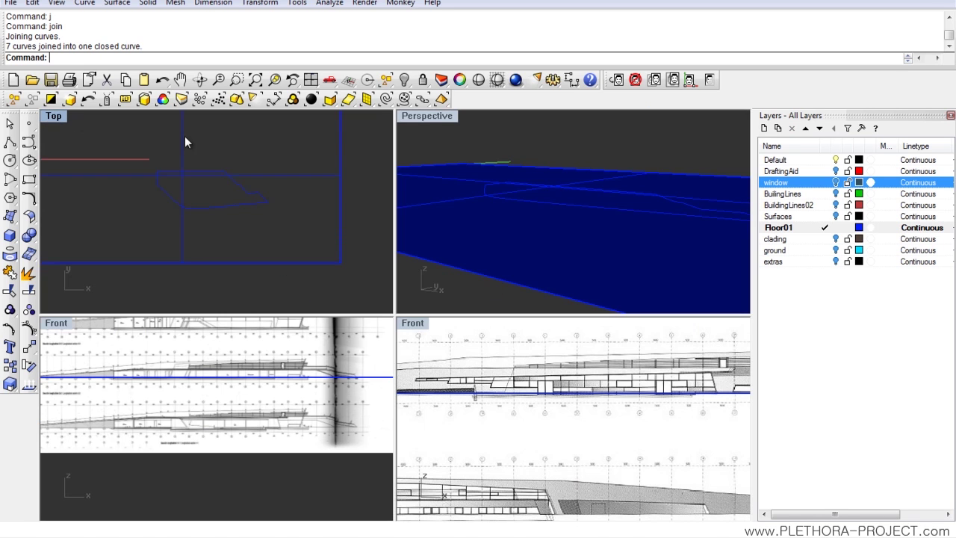
pyautogui.doubleClick(429, 119)
pyautogui.moveTo(418, 165); pyautogui.dragTo(416, 280, button='right')
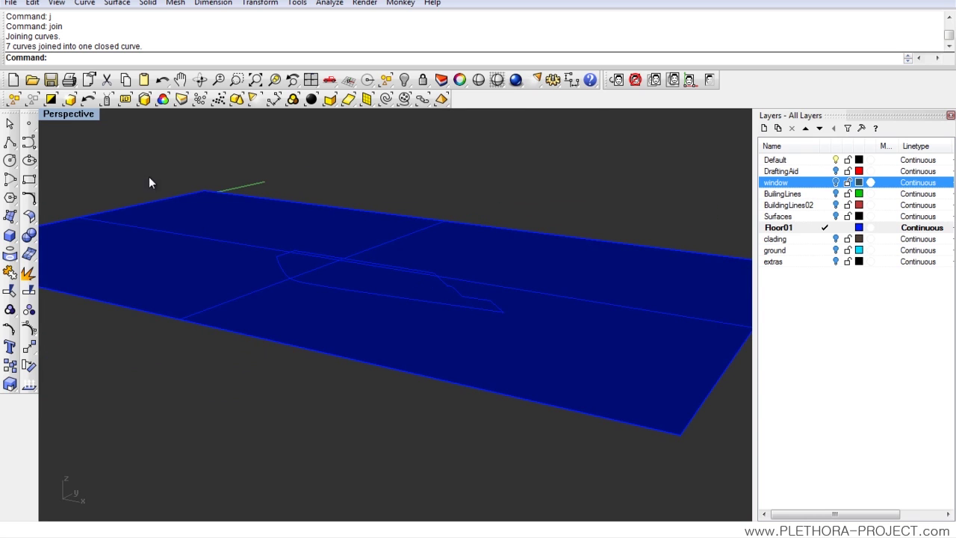
pyautogui.doubleClick(67, 117)
pyautogui.doubleClick(62, 116)
pyautogui.scroll(2, 277, 201)
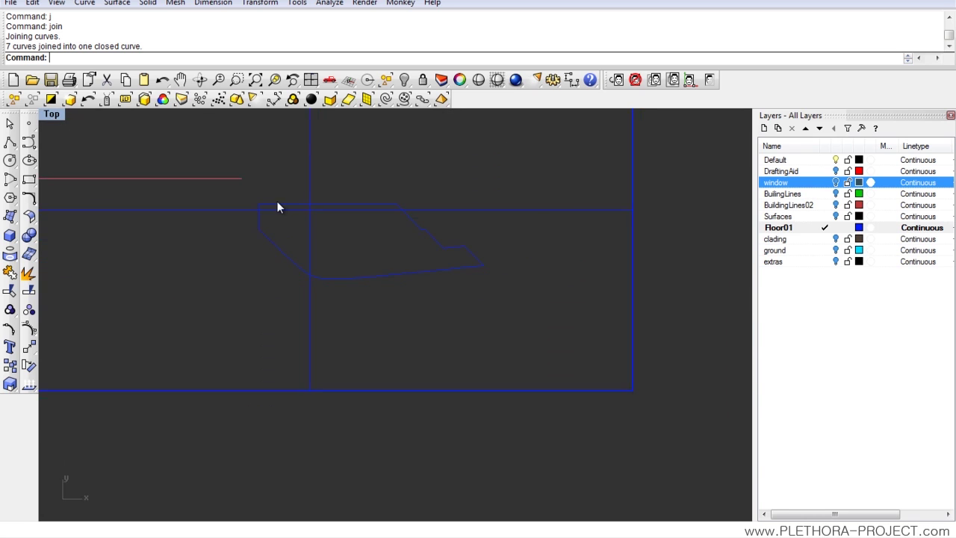
pyautogui.moveTo(276, 201); pyautogui.dragTo(242, 205, button='right')
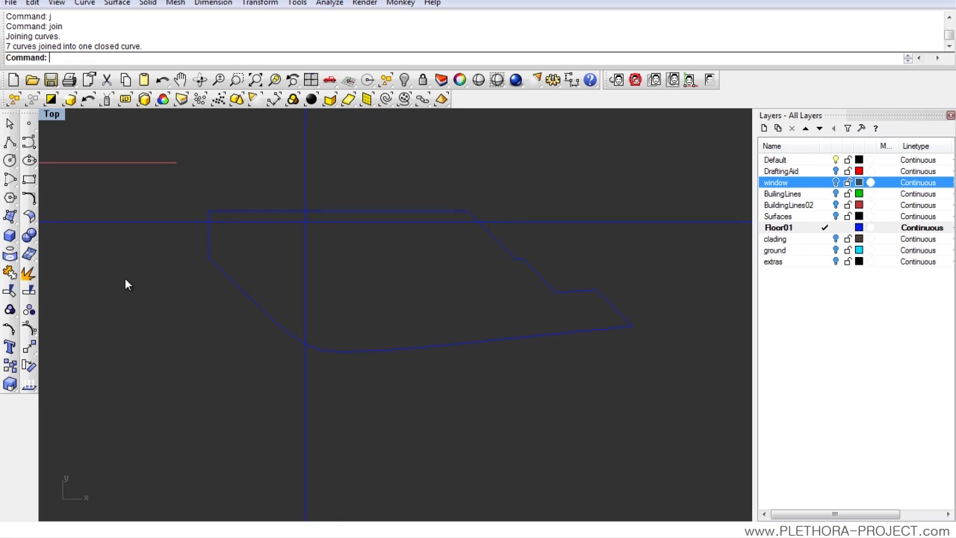
pyautogui.scroll(-4, 307, 250)
pyautogui.scroll(10, 313, 225)
pyautogui.click(224, 220)
pyautogui.moveTo(220, 229); pyautogui.dragTo(289, 207, button='right')
pyautogui.scroll(-12, 314, 222)
pyautogui.scroll(8, 352, 213)
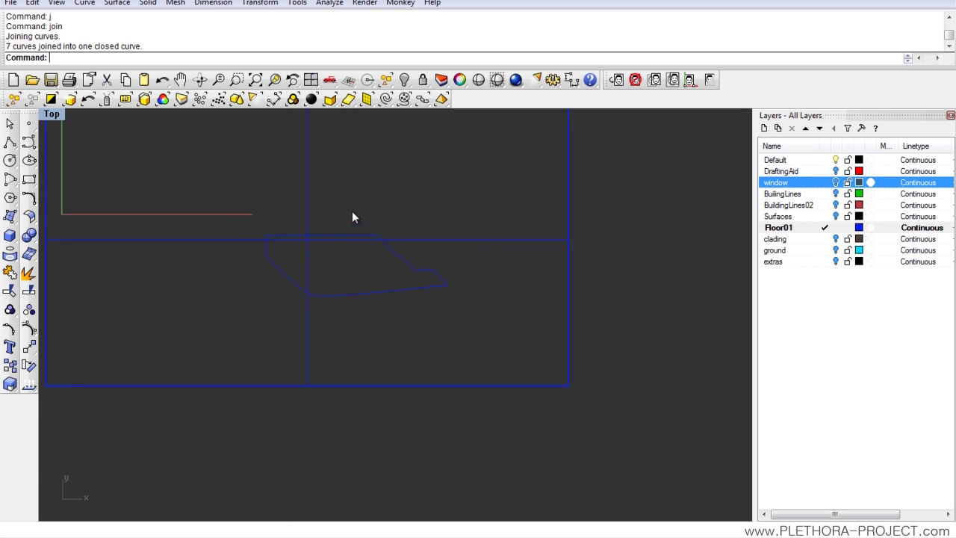
# Split the large Floor01 surface using the closed building outline as the cutting object.
pyautogui.click(28, 290)
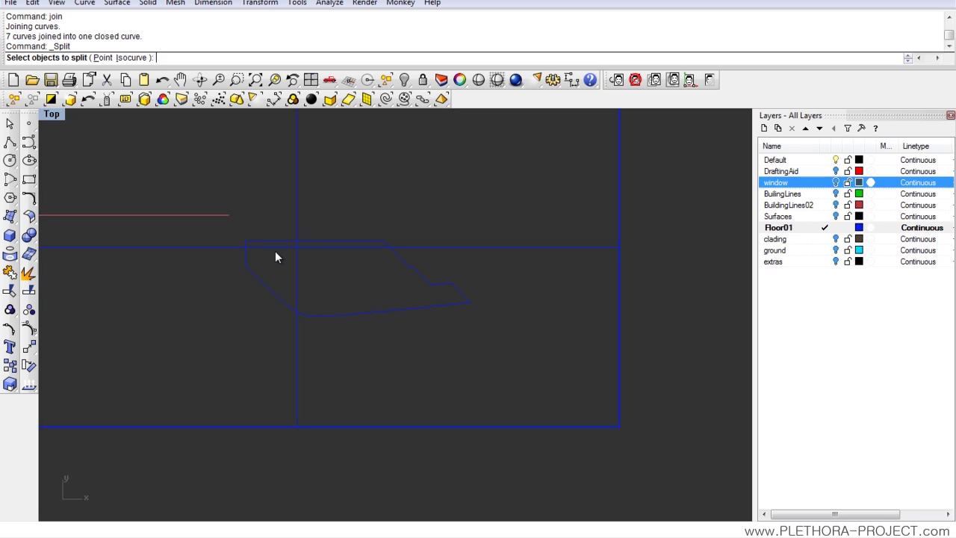
pyautogui.click(191, 247)
pyautogui.press('Return')
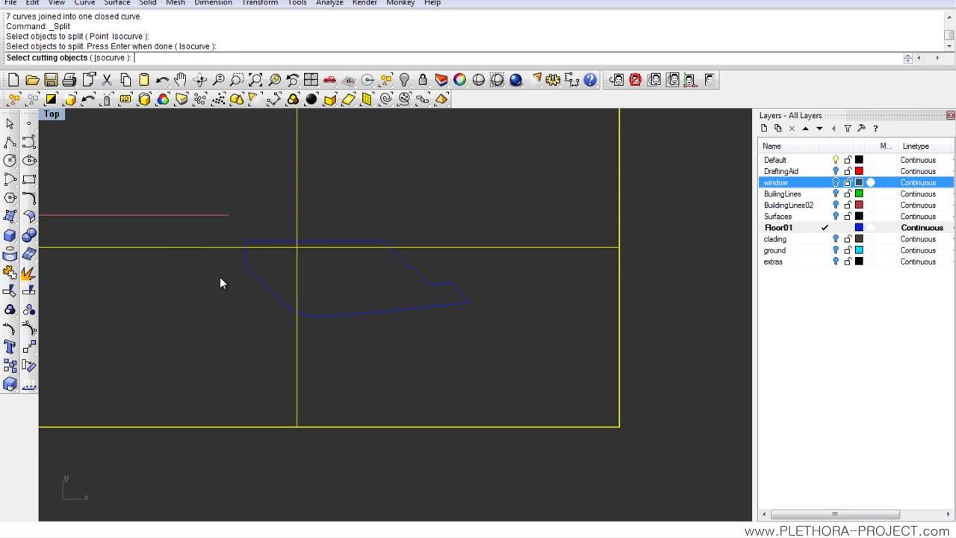
pyautogui.click(249, 275)
pyautogui.press('Return')
pyautogui.click(298, 267)
pyautogui.click(297, 360)
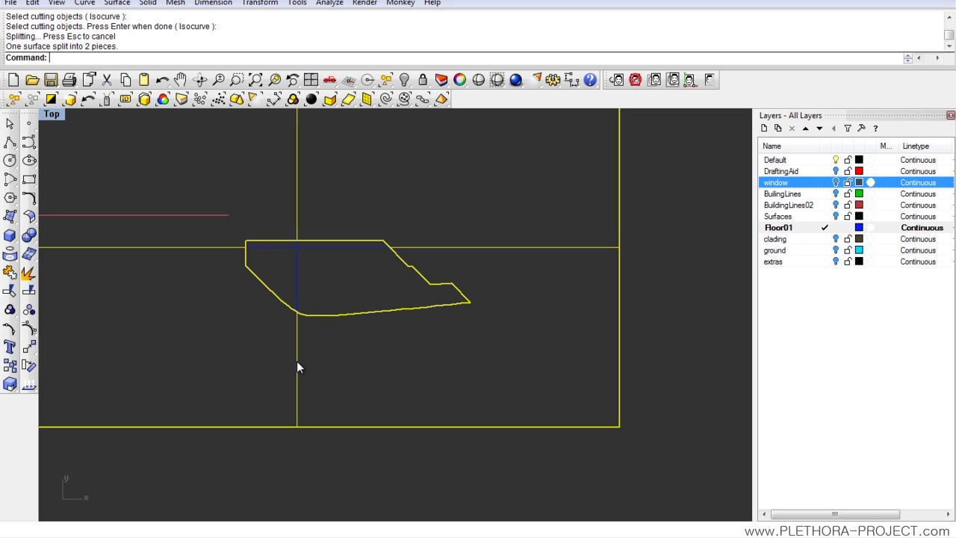
# Select the inner piece of the split surface and create a new layer named Floor02 with a very dark blue colour.
pyautogui.click(301, 280)
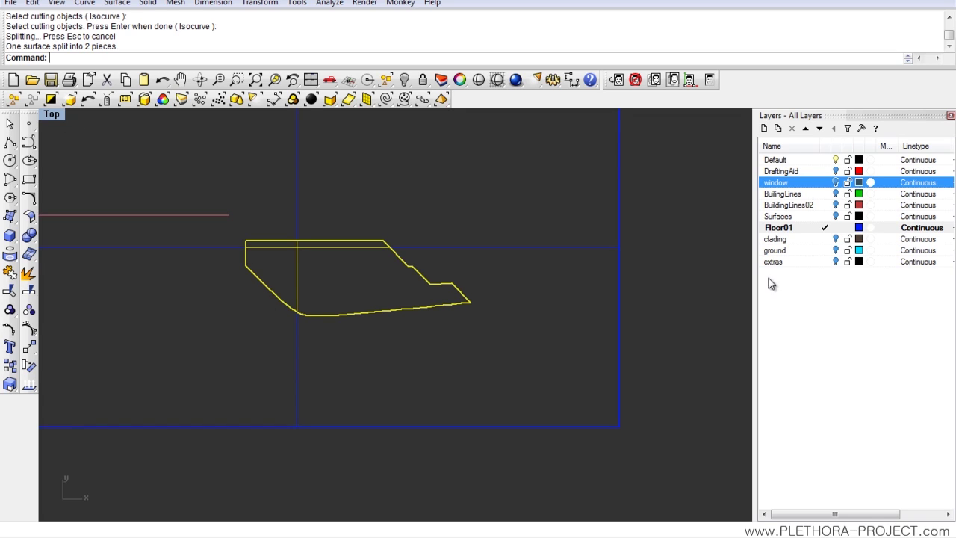
pyautogui.click(805, 228)
pyautogui.click(764, 128)
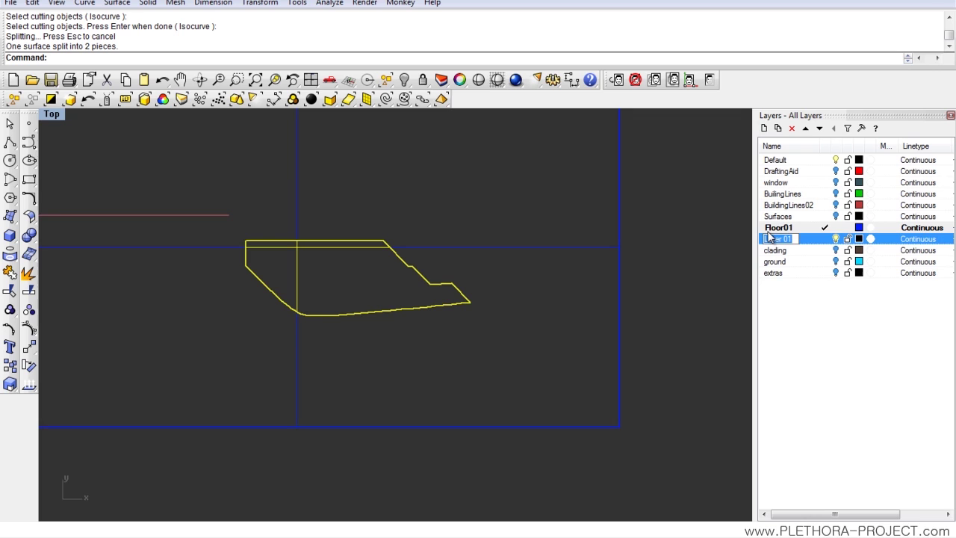
pyautogui.write('Floor02')
pyautogui.press('Return')
pyautogui.click(860, 239)
pyautogui.click(490, 290)
pyautogui.moveTo(506, 271); pyautogui.dragTo(485, 257)
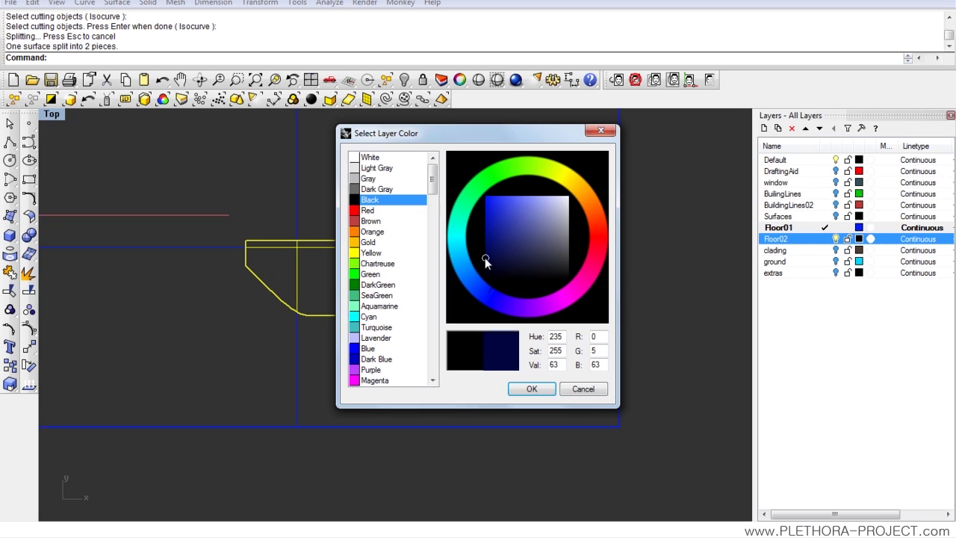
pyautogui.click(523, 389)
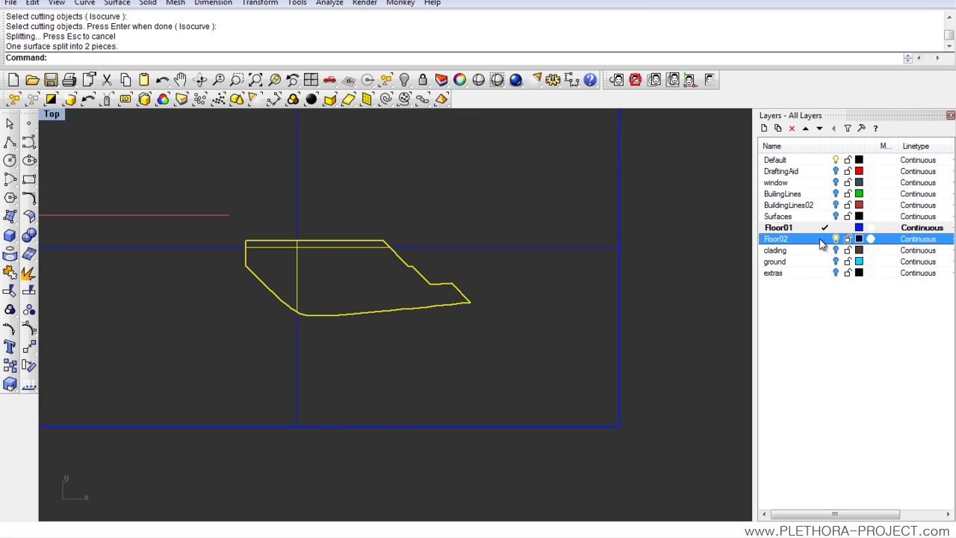
# Move the selected inner floor piece to the Floor02 layer.
pyautogui.rightClick(805, 239)
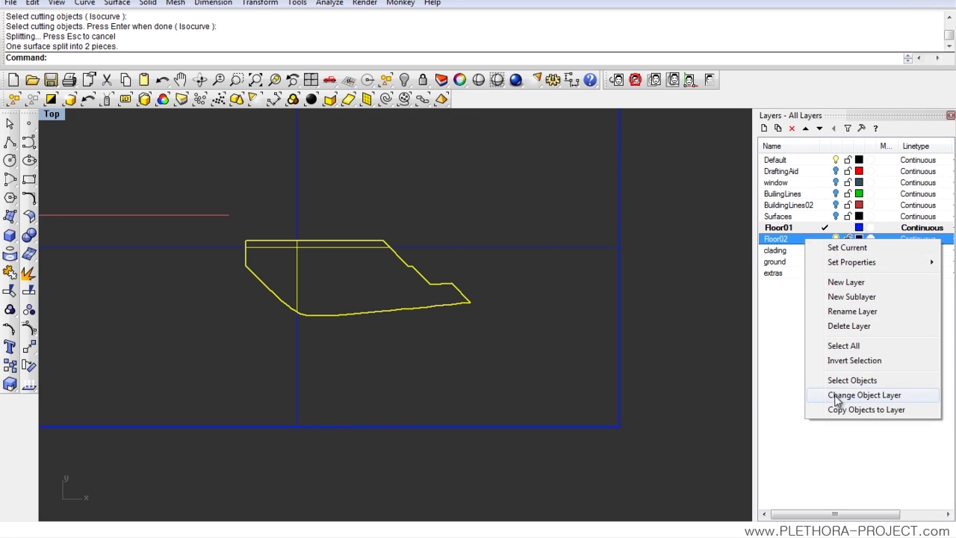
pyautogui.click(422, 354)
pyautogui.click(422, 350)
pyautogui.press('Left')
pyautogui.click(342, 276)
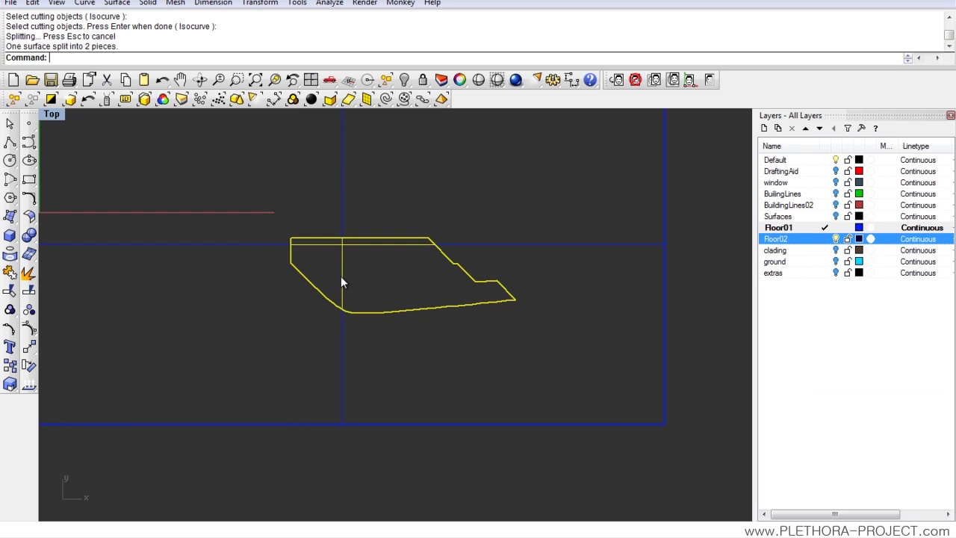
pyautogui.click(407, 282)
# Move the Floor02 surface vertically by -0.51 in the Perspective view.
pyautogui.doubleClick(51, 115)
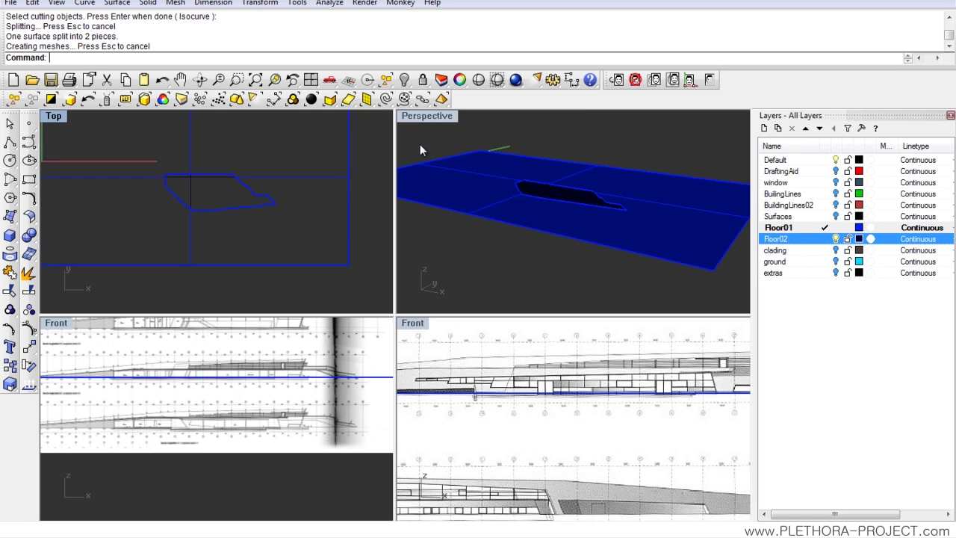
pyautogui.doubleClick(421, 117)
pyautogui.scroll(3, 344, 280)
pyautogui.click(318, 304)
pyautogui.write('m')
pyautogui.press('Return')
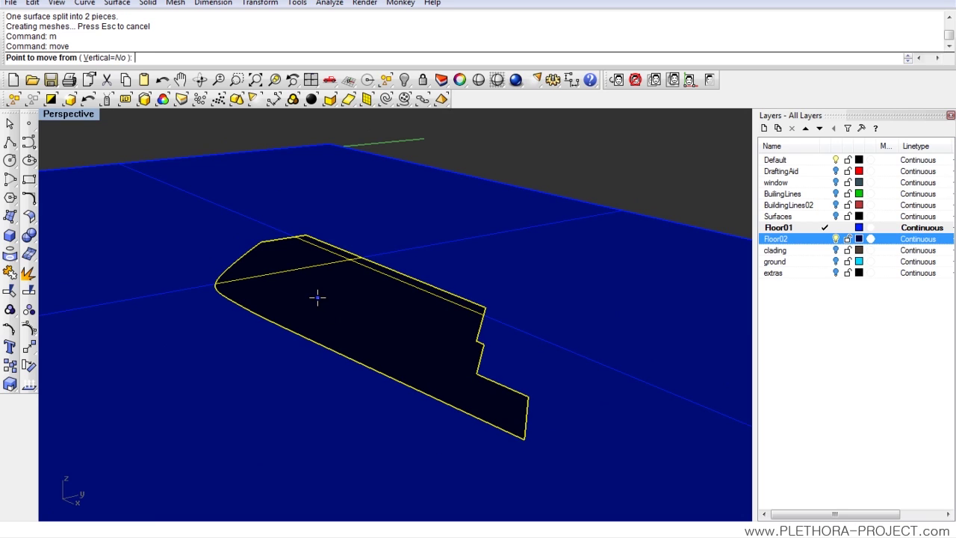
pyautogui.write('v')
pyautogui.press('Return')
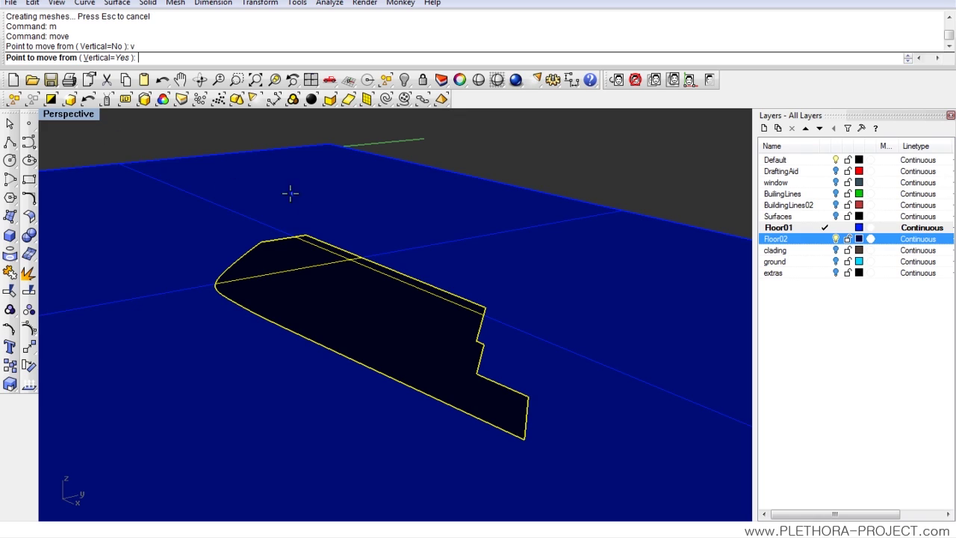
pyautogui.click(303, 236)
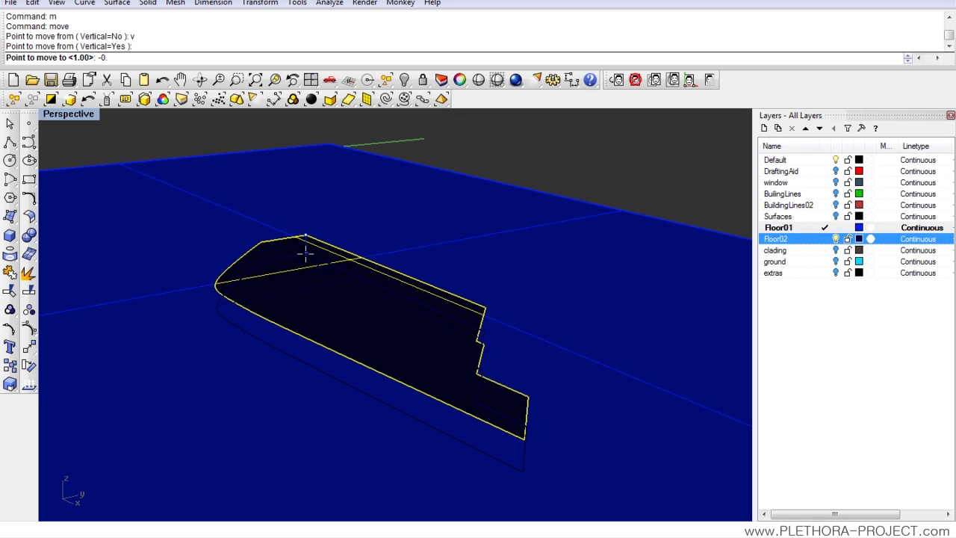
pyautogui.write('-0.51')
pyautogui.press('Return')
pyautogui.moveTo(306, 253); pyautogui.dragTo(315, 286, button='right')
pyautogui.scroll(-7, 293, 275)
pyautogui.scroll(5, 259, 276)
pyautogui.press('Escape')
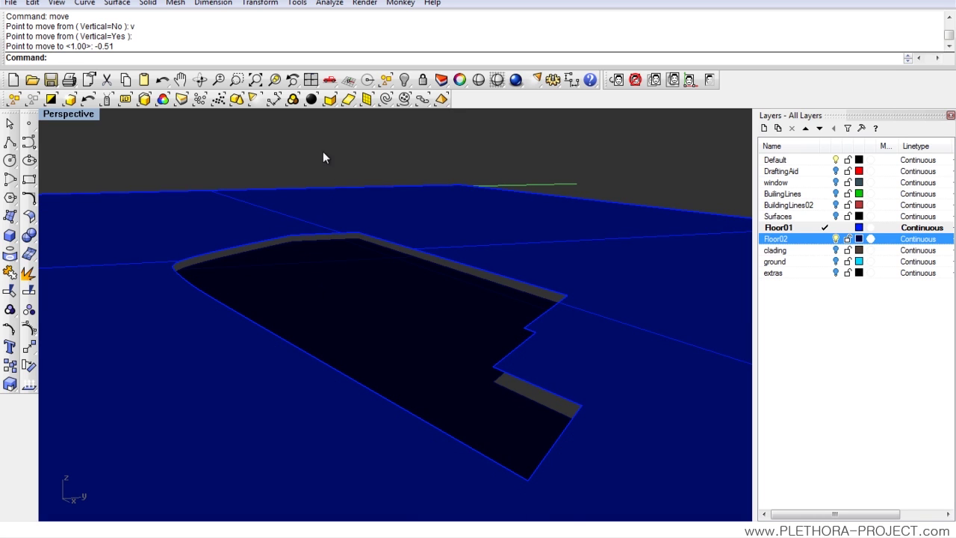
# Show the Surfaces layer and examine how the lowered floor and the floor opening meet the building's walls.
pyautogui.click(836, 216)
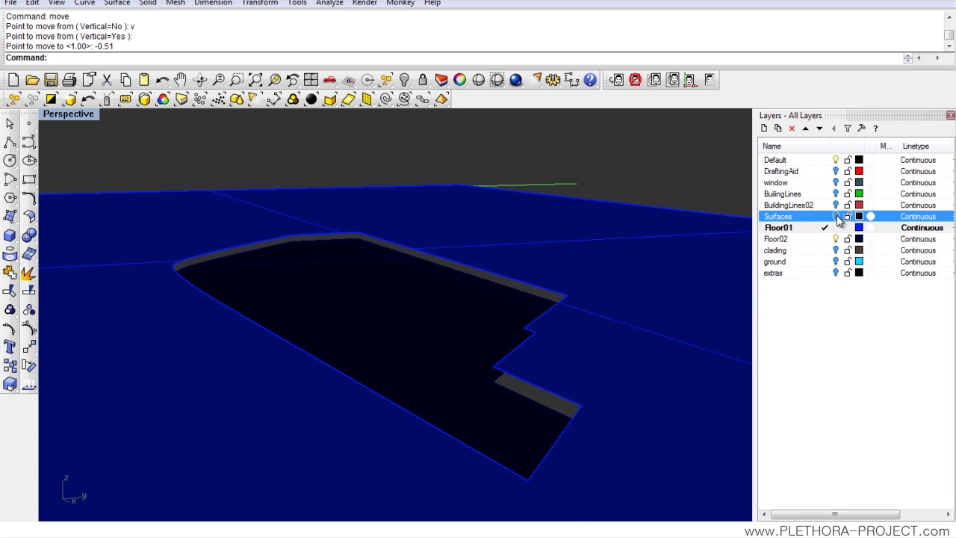
pyautogui.moveTo(590, 269); pyautogui.dragTo(447, 241, button='right')
pyautogui.click(447, 241)
pyautogui.moveTo(391, 257); pyautogui.dragTo(238, 261, button='right')
pyautogui.moveTo(335, 312); pyautogui.dragTo(254, 358, button='right')
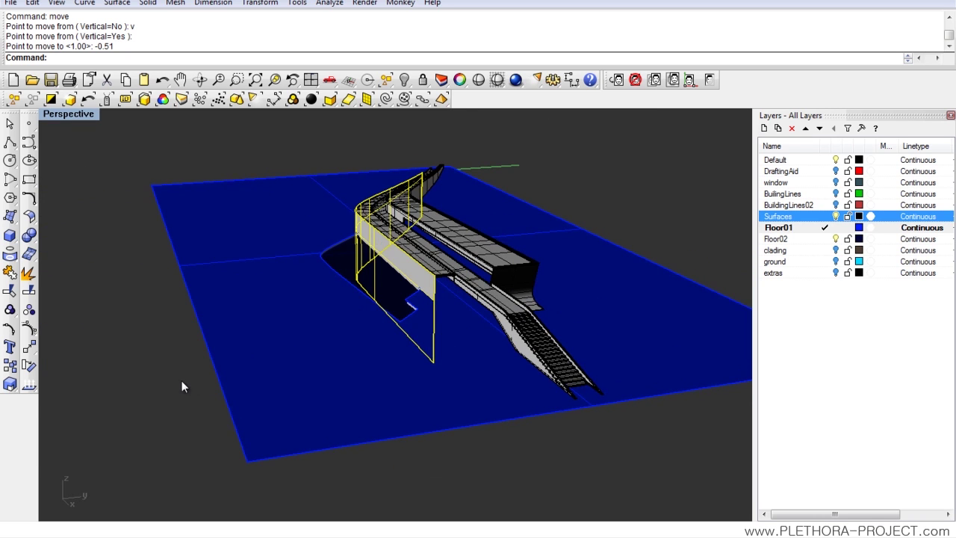
pyautogui.press('Escape')
pyautogui.scroll(5, 355, 314)
pyautogui.moveTo(359, 271); pyautogui.dragTo(401, 274, button='right')
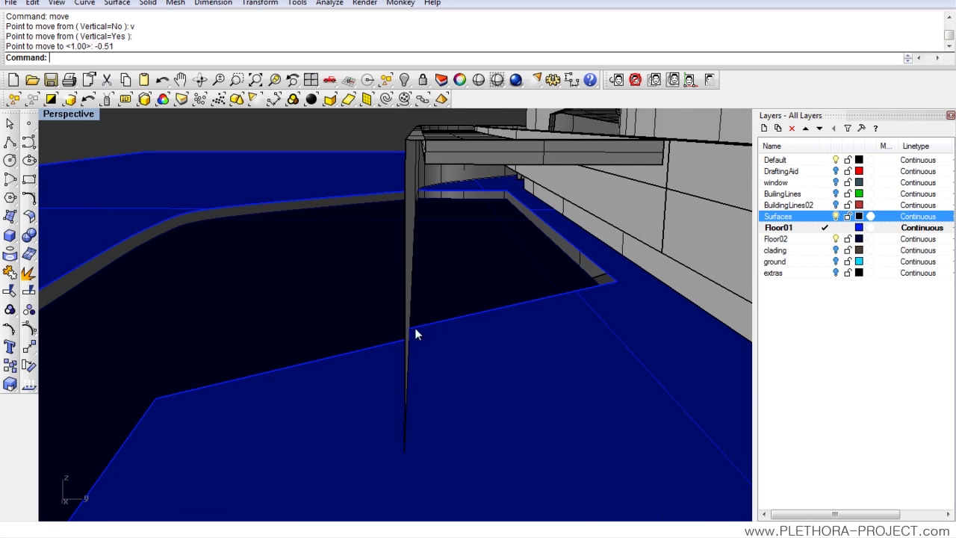
pyautogui.moveTo(420, 322); pyautogui.dragTo(234, 245, button='right')
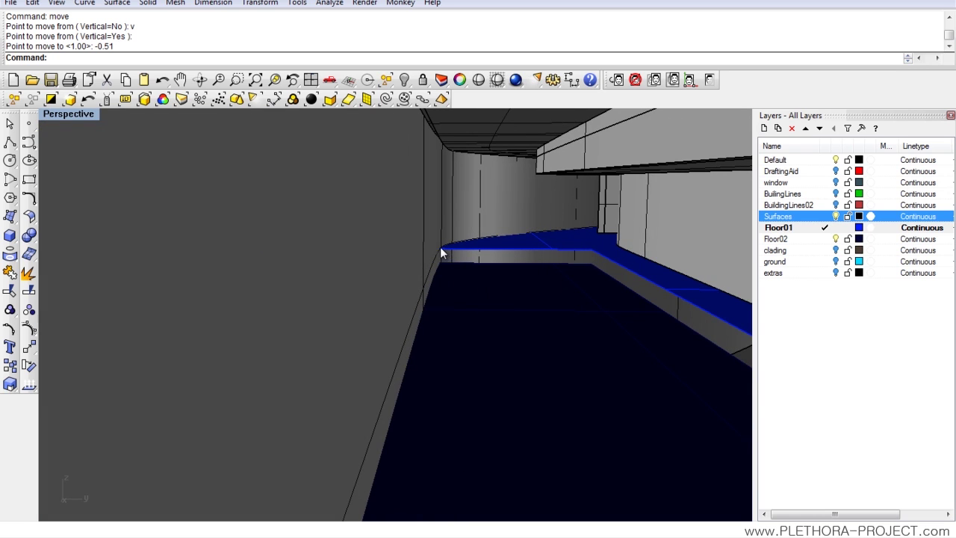
pyautogui.moveTo(437, 252); pyautogui.dragTo(438, 250, button='right')
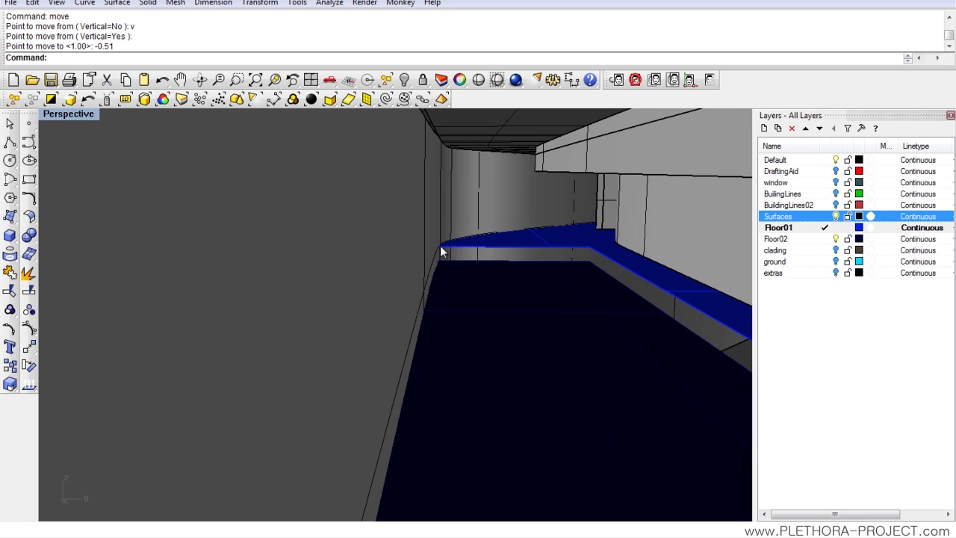
pyautogui.moveTo(336, 264); pyautogui.dragTo(462, 362, button='right')
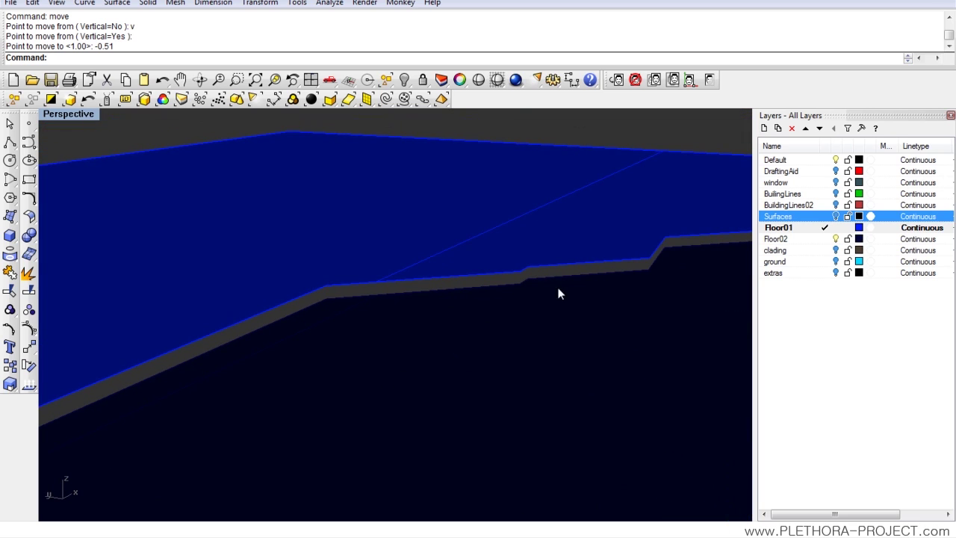
# Draw a polyline from a corner of the Floor01 opening straight down to the matching corner of the lowered floor.
pyautogui.moveTo(511, 288); pyautogui.dragTo(147, 240, button='right')
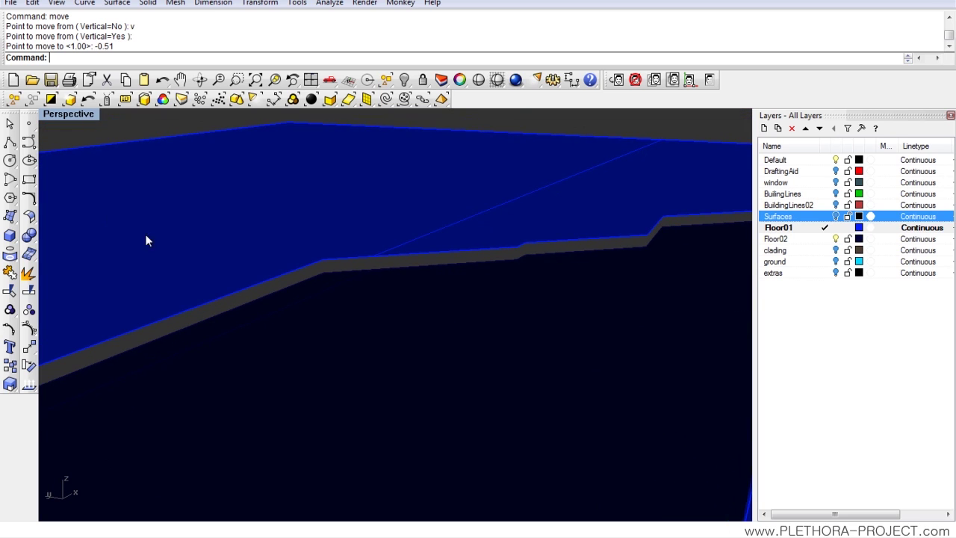
pyautogui.click(10, 142)
pyautogui.click(323, 262)
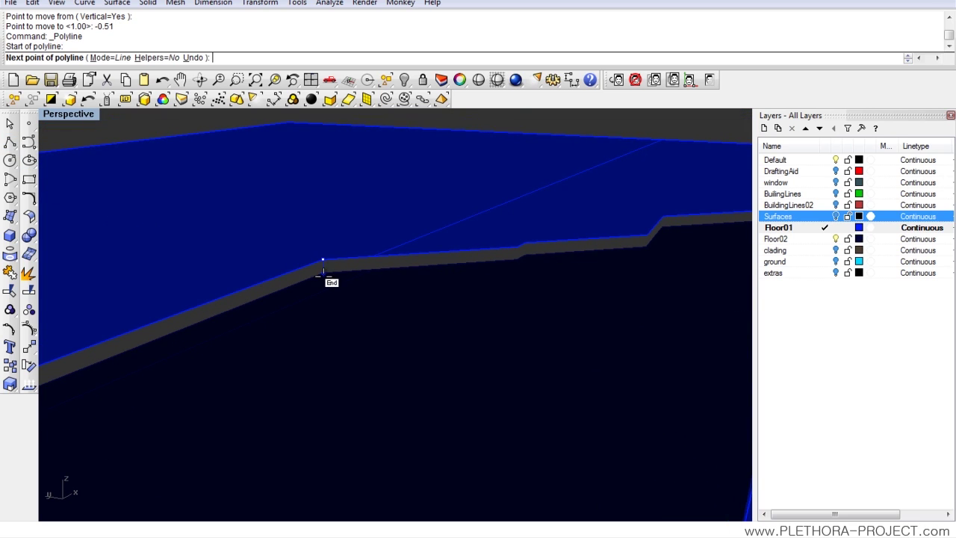
pyautogui.click(323, 269)
pyautogui.moveTo(324, 269); pyautogui.dragTo(329, 276, button='right')
pyautogui.scroll(2, 329, 269)
pyautogui.rightClick(328, 262)
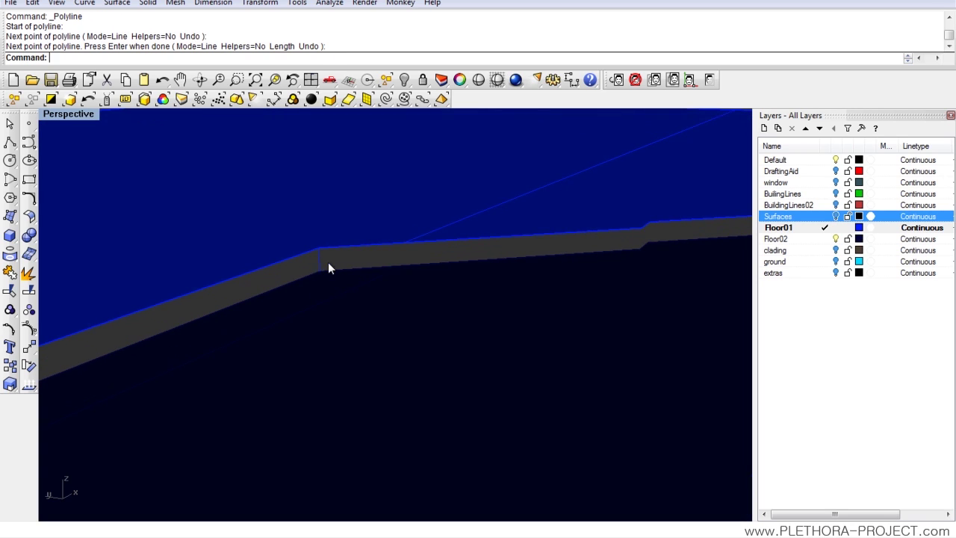
pyautogui.scroll(3, 329, 262)
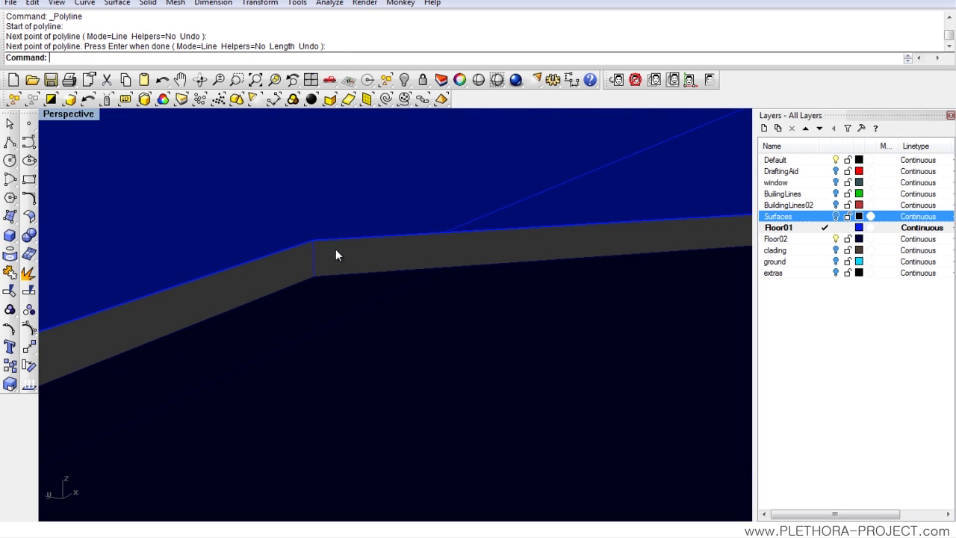
# Sweep the short vertical line along the opening's outline curve with Sweep 1 Rail, using Freeform style and Do not simplify.
pyautogui.click(342, 240)
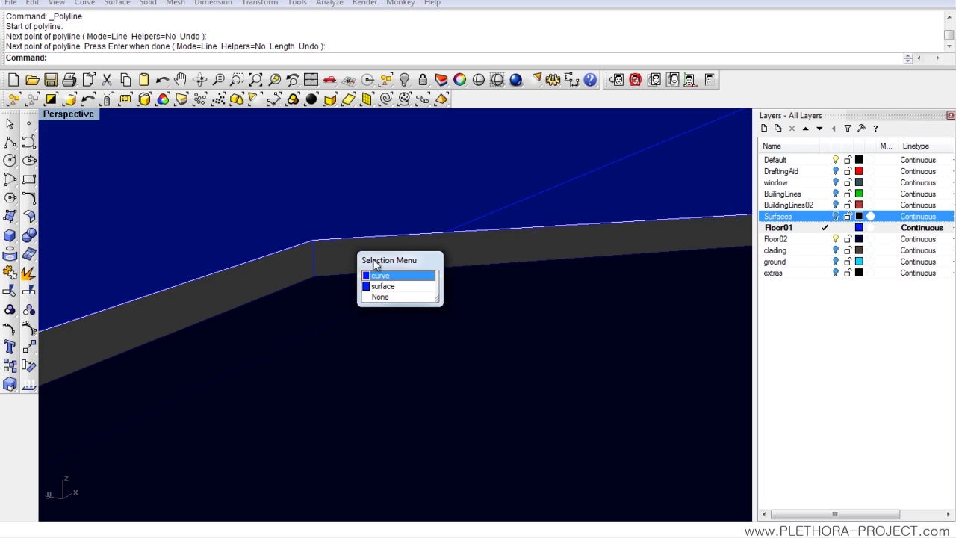
pyautogui.press('Escape')
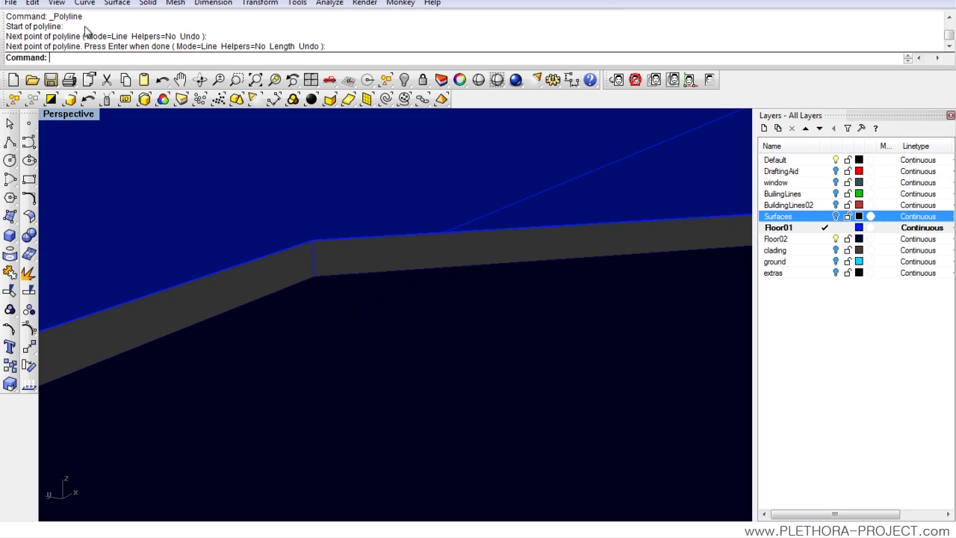
pyautogui.click(115, 3)
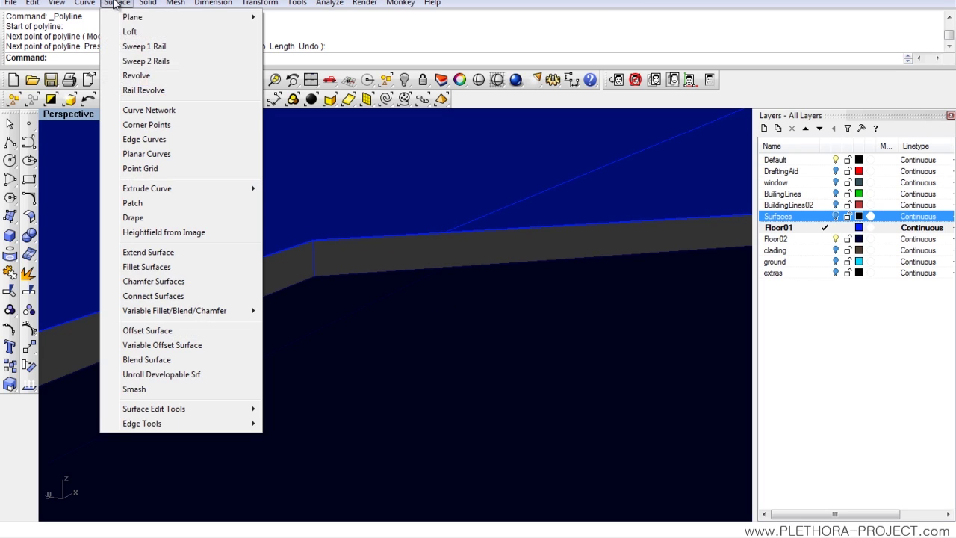
pyautogui.click(142, 45)
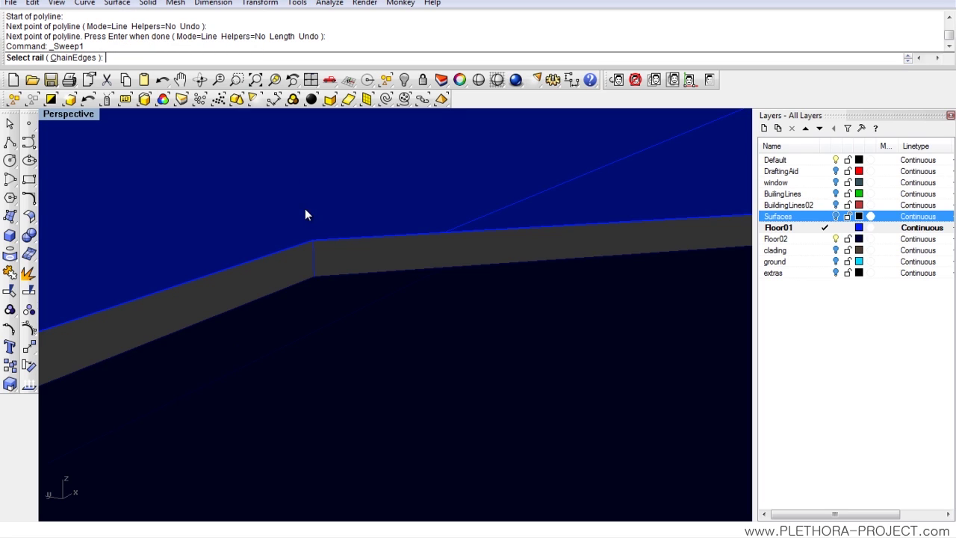
pyautogui.click(342, 245)
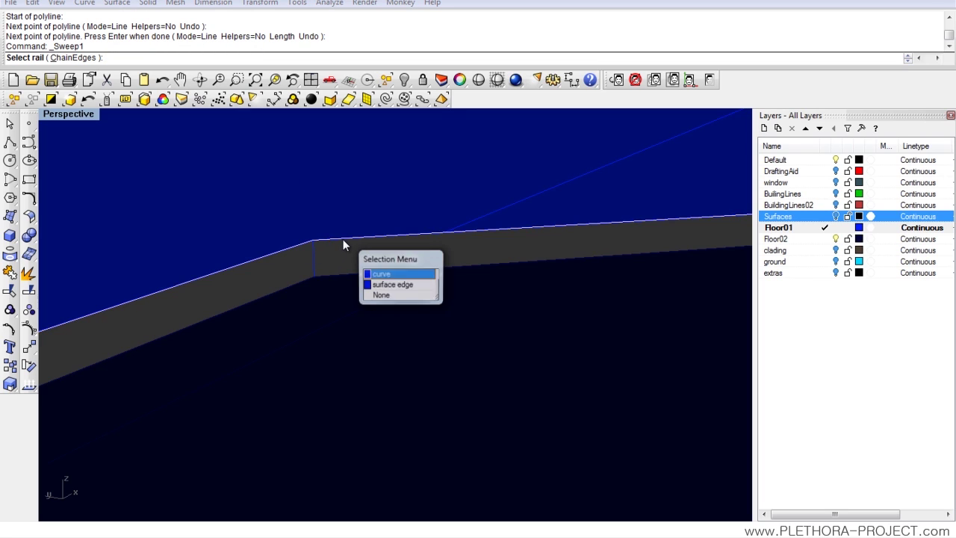
pyautogui.click(390, 271)
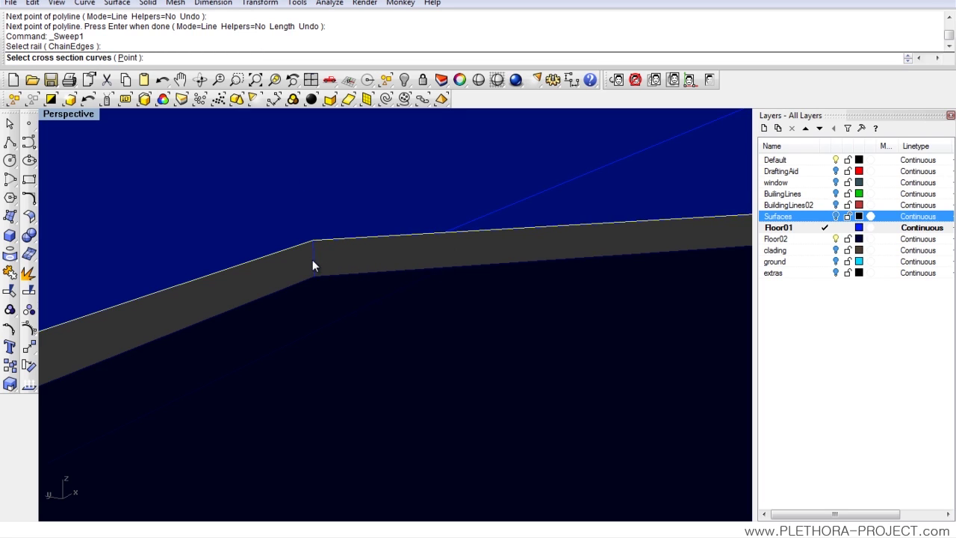
pyautogui.click(314, 260)
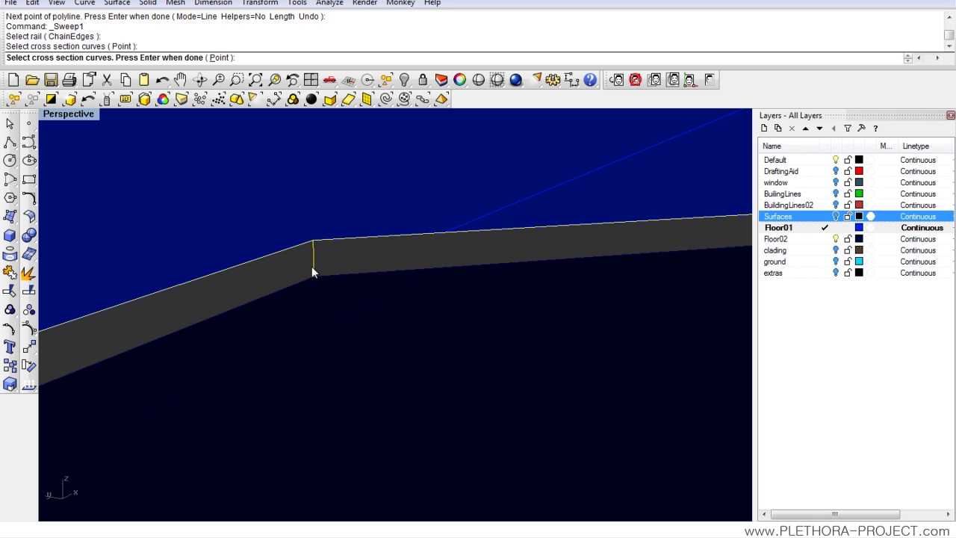
pyautogui.press('Return')
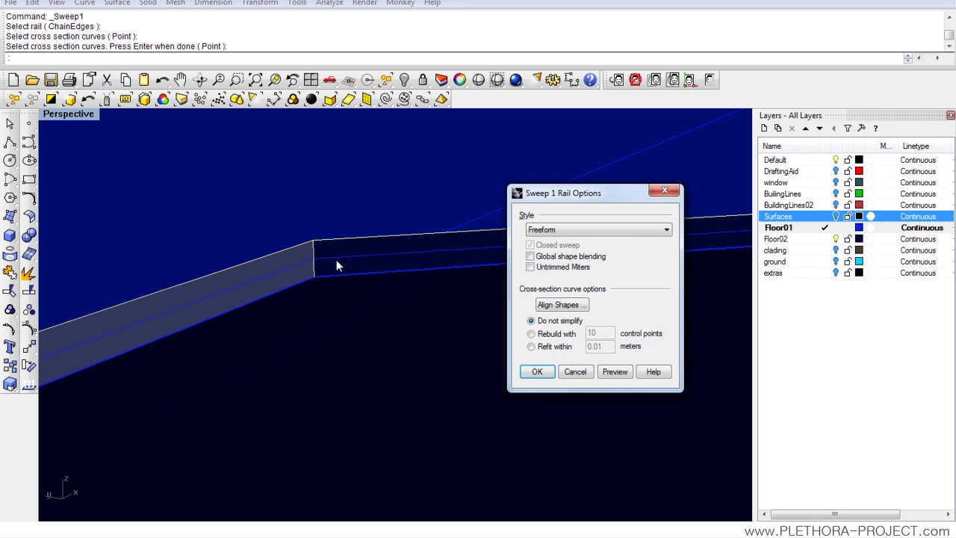
pyautogui.click(537, 372)
# Maximize the Top view and show its background floor plan around the ramp area.
pyautogui.scroll(-3, 437, 253)
pyautogui.moveTo(438, 258); pyautogui.dragTo(356, 299, button='right')
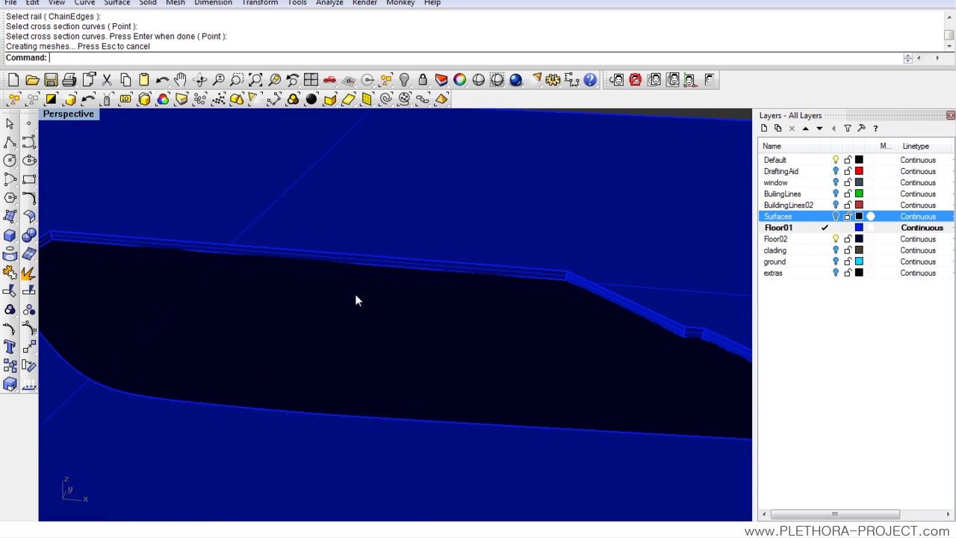
pyautogui.scroll(-8, 356, 300)
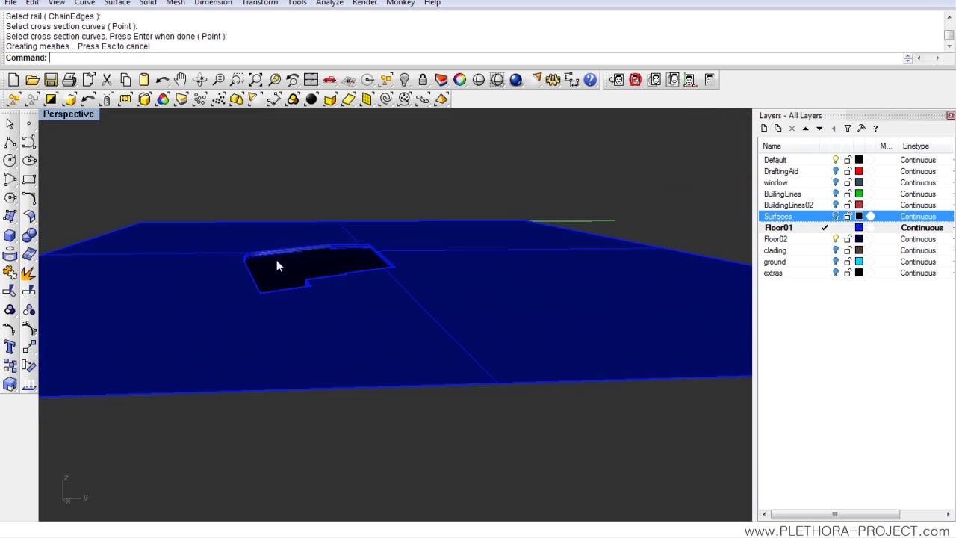
pyautogui.scroll(5, 276, 259)
pyautogui.moveTo(277, 262); pyautogui.dragTo(165, 216, button='right')
pyautogui.scroll(-3, 267, 276)
pyautogui.doubleClick(65, 115)
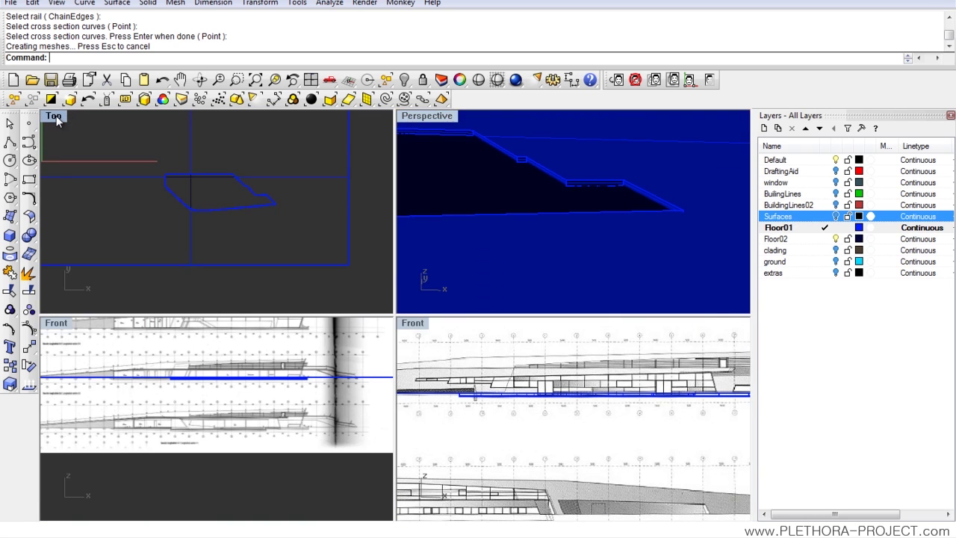
pyautogui.doubleClick(65, 115)
pyautogui.click(710, 80)
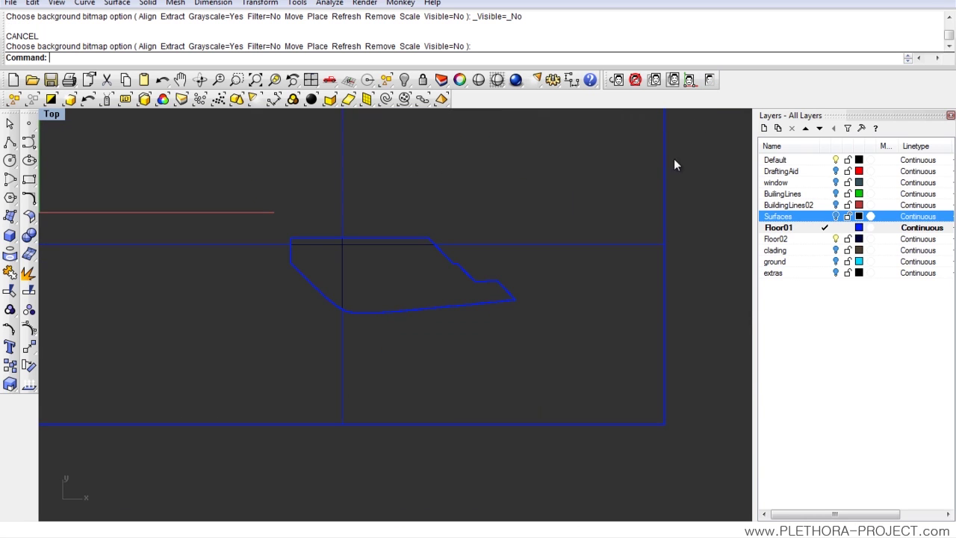
pyautogui.click(710, 80)
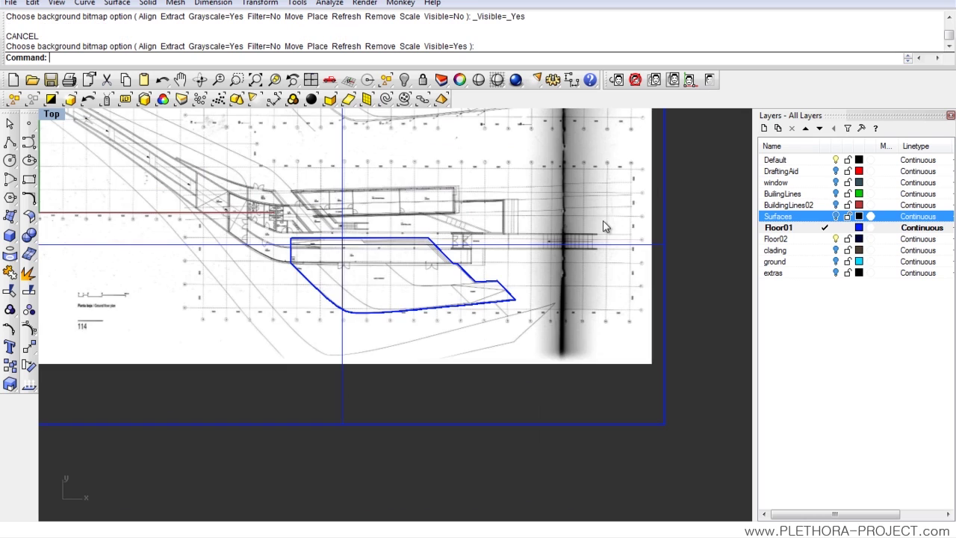
pyautogui.scroll(3, 390, 283)
pyautogui.scroll(5, 373, 261)
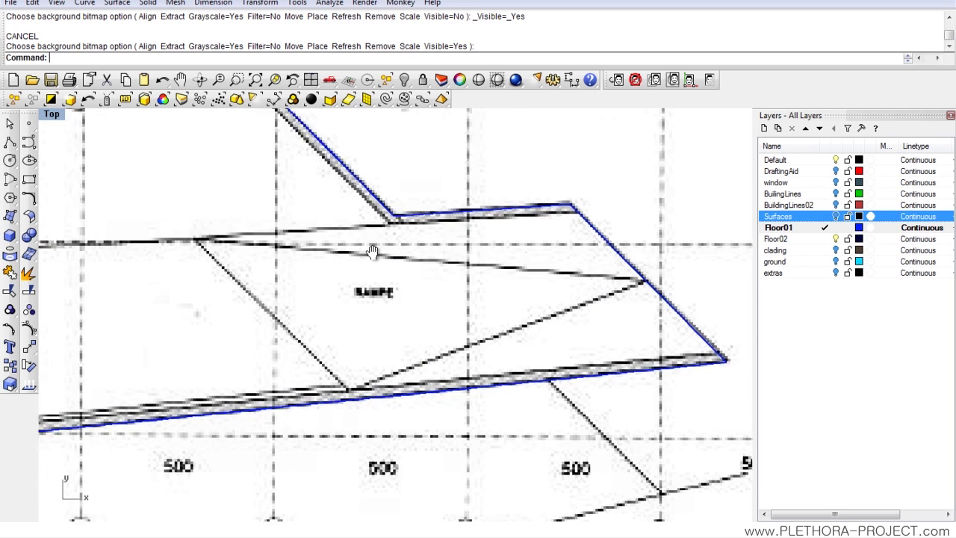
pyautogui.scroll(-4, 374, 254)
pyautogui.click(10, 142)
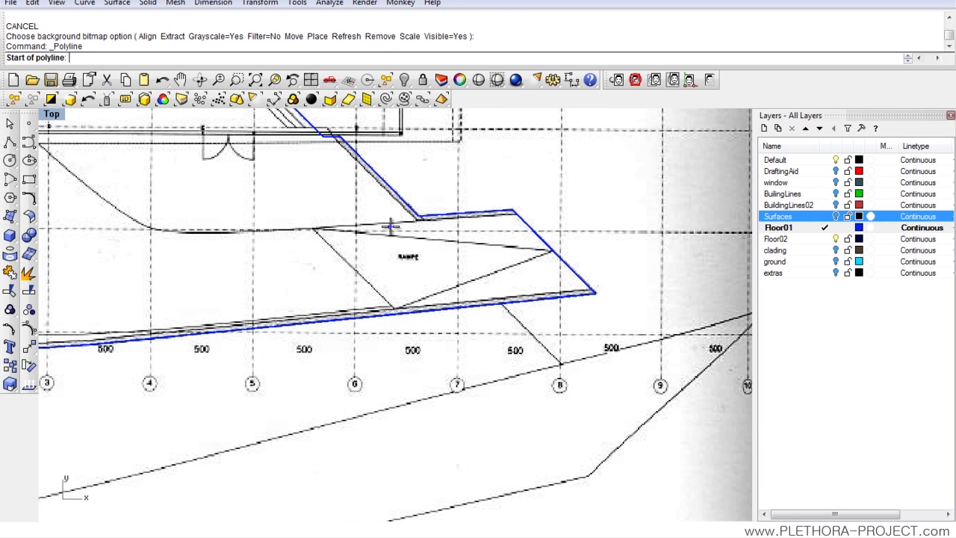
pyautogui.scroll(2, 370, 231)
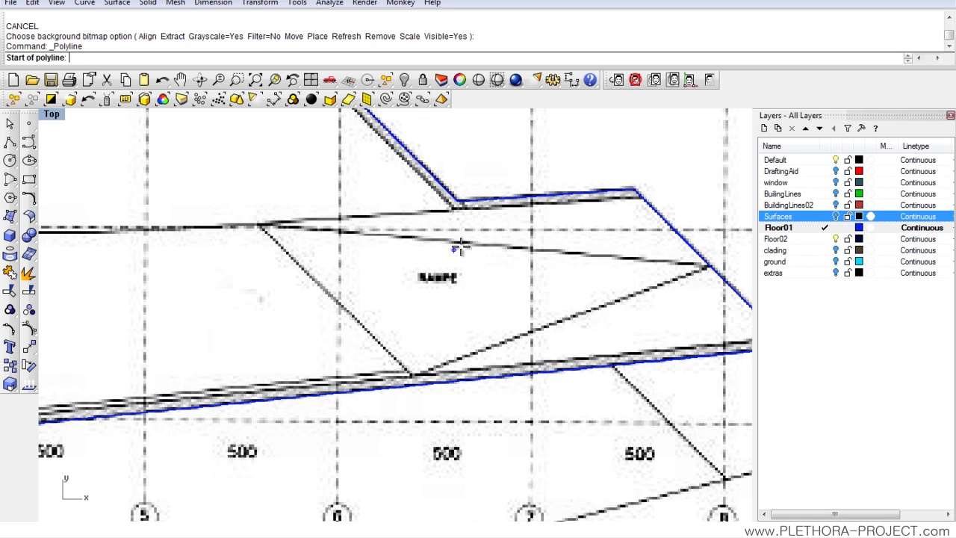
pyautogui.click(633, 187)
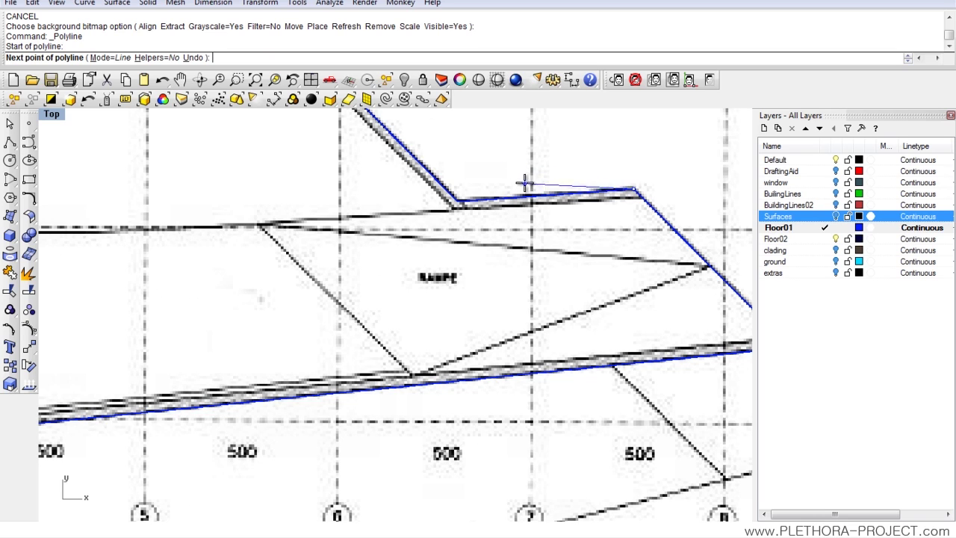
pyautogui.press('Escape')
pyautogui.press('Return')
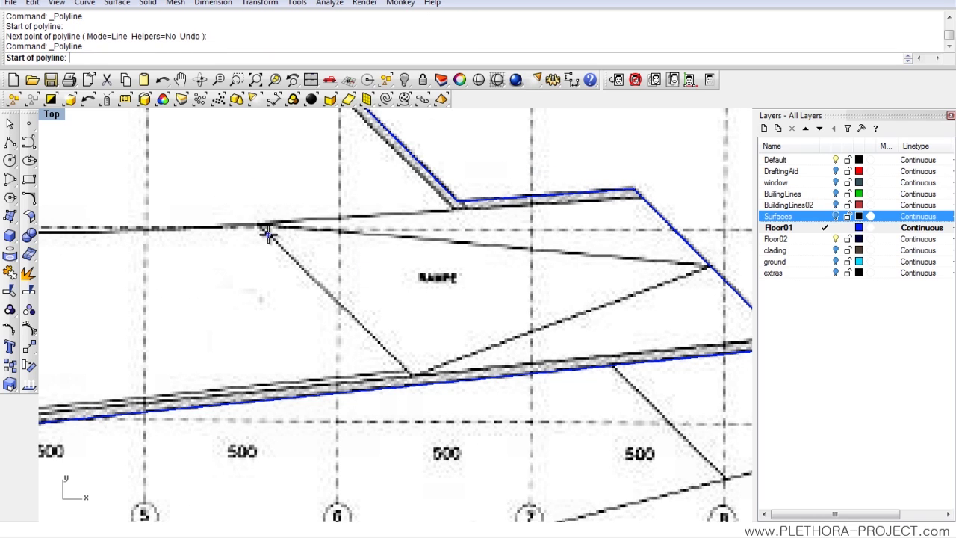
pyautogui.click(415, 375)
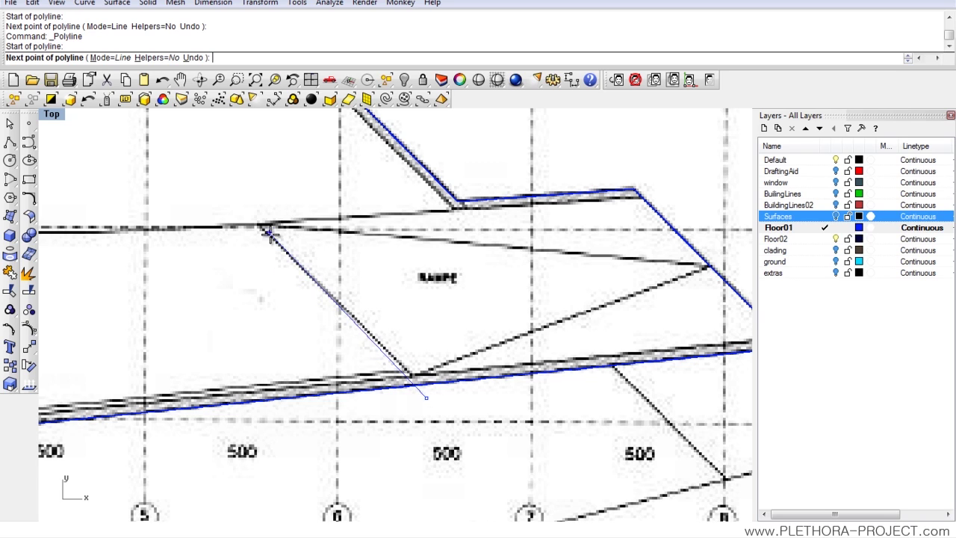
pyautogui.press('Escape')
# Draw a polyline along the ramp's diagonal start line in the plan, running past both of its ends.
pyautogui.press('Return')
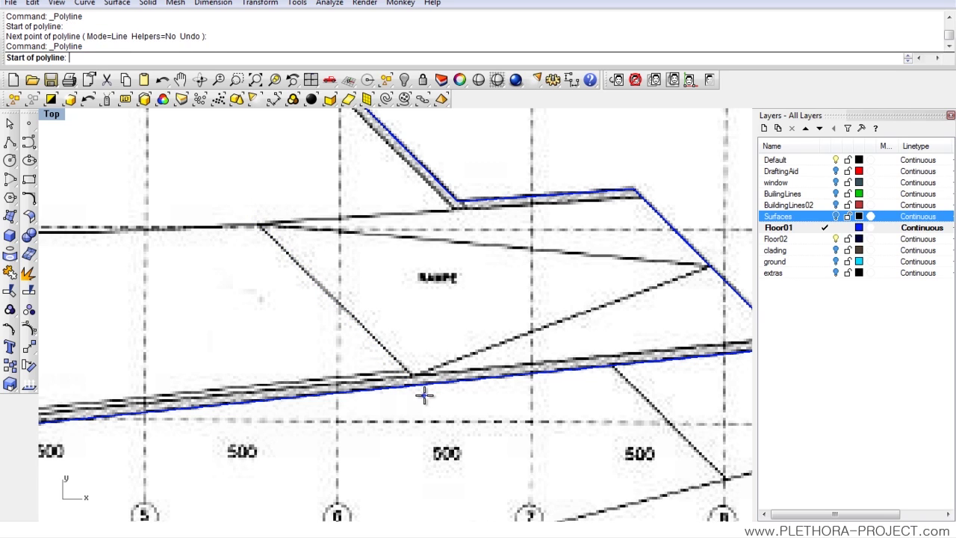
pyautogui.click(428, 395)
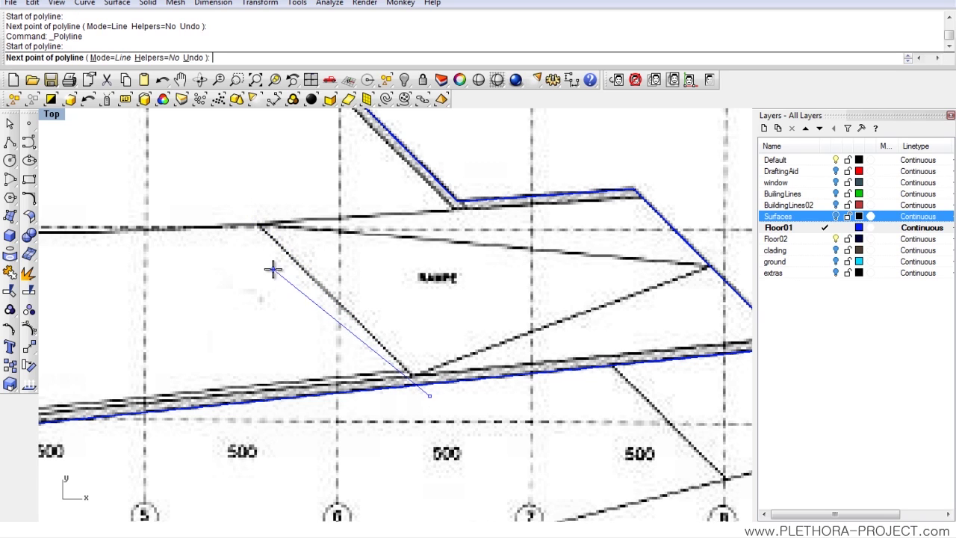
pyautogui.click(194, 163)
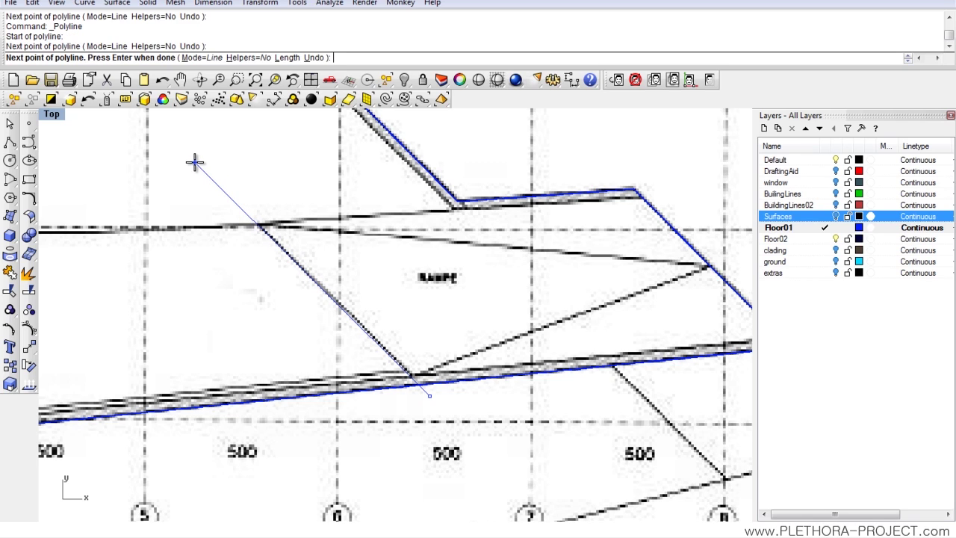
pyautogui.press('Return')
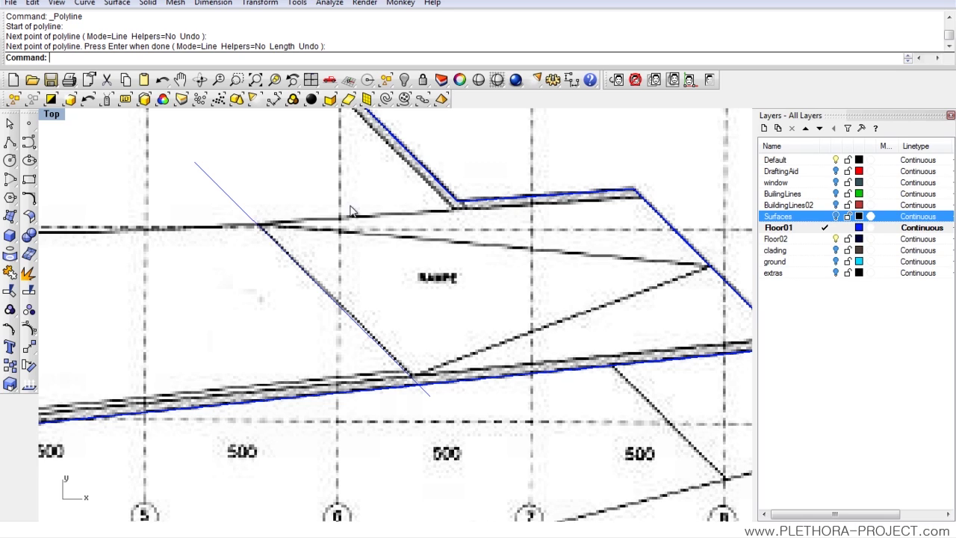
# Draw a polyline along the short outline edge above the ramp, between its two corners.
pyautogui.press('Return')
pyautogui.click(634, 189)
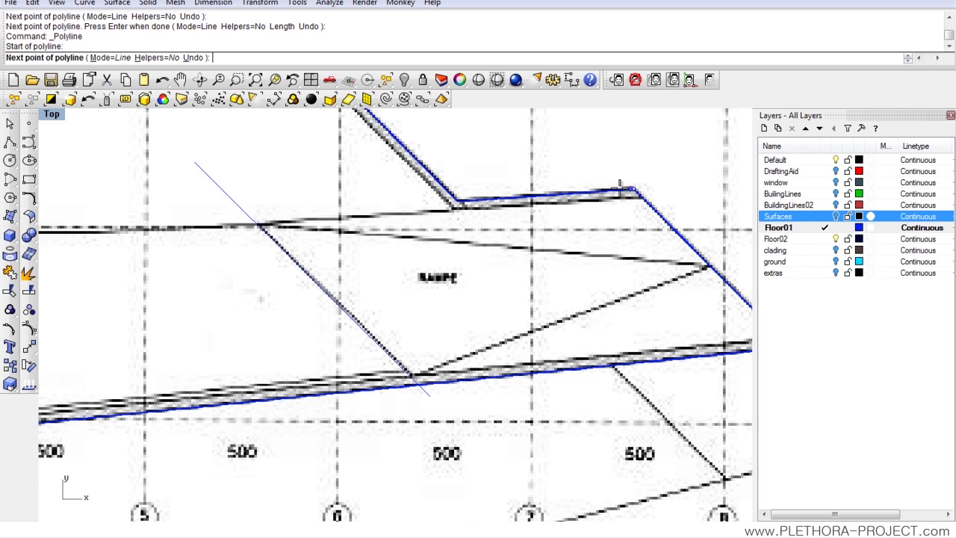
pyautogui.click(457, 201)
pyautogui.press('Return')
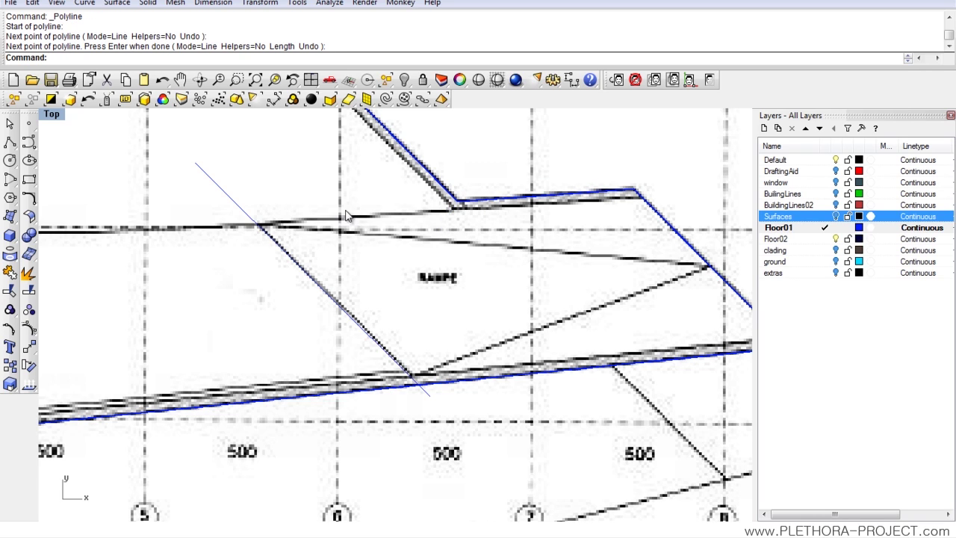
# Extend the line above the ramp to the diagonal ramp line, using the diagonal as the boundary.
pyautogui.click(493, 198)
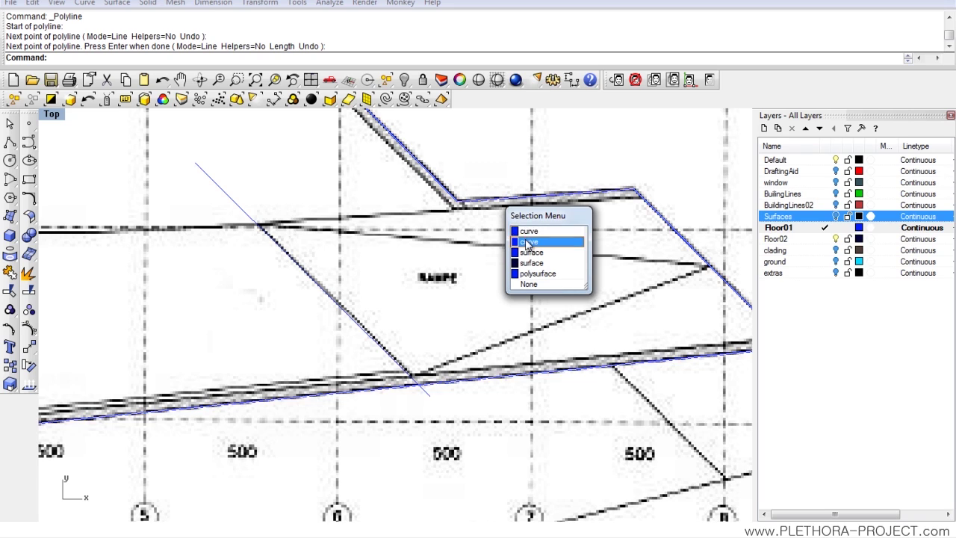
pyautogui.click(528, 232)
pyautogui.click(505, 182)
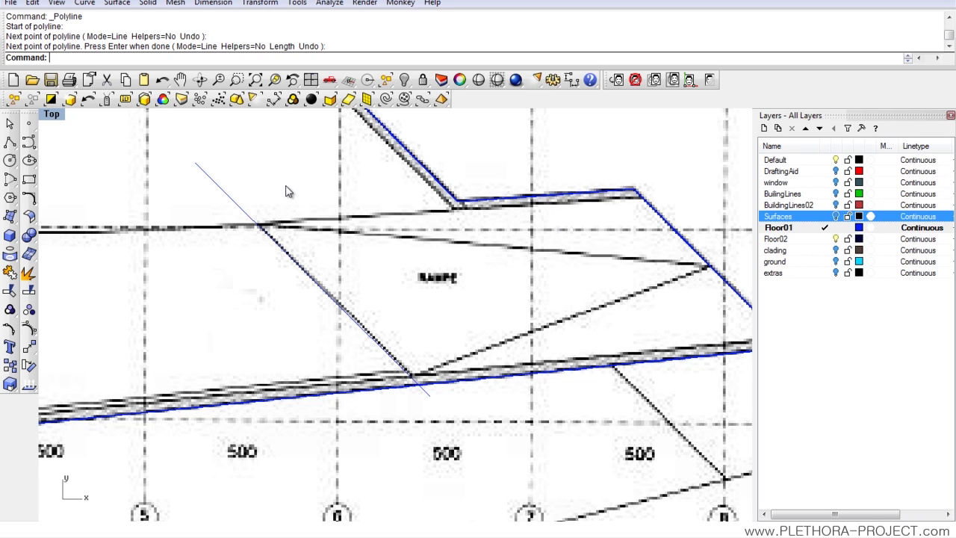
pyautogui.write('Extend')
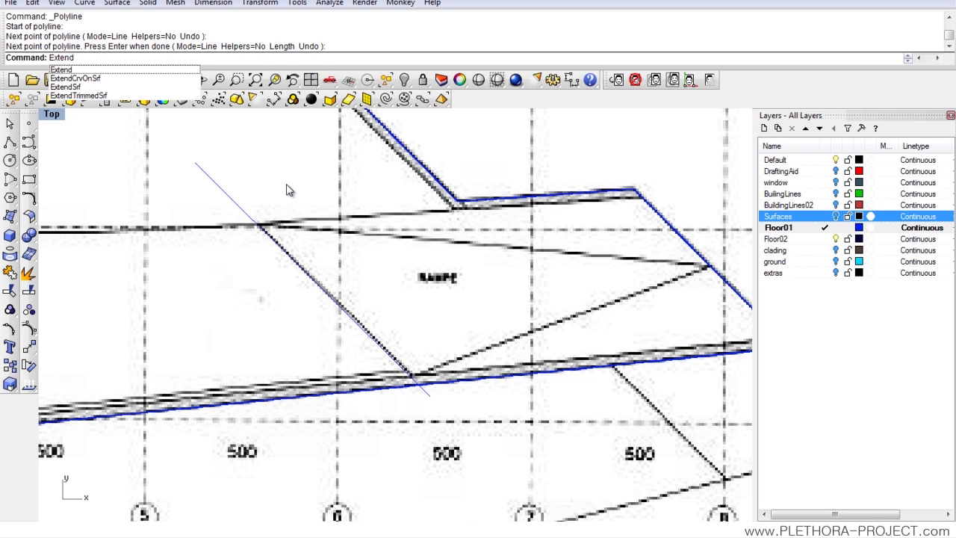
pyautogui.press('Return')
pyautogui.moveTo(261, 192); pyautogui.dragTo(224, 230)
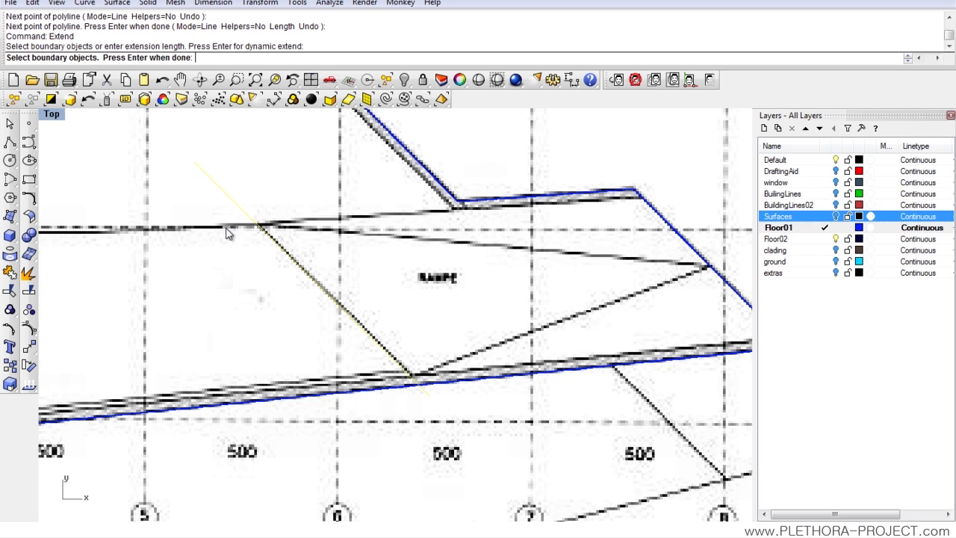
pyautogui.press('Return')
pyautogui.click(481, 205)
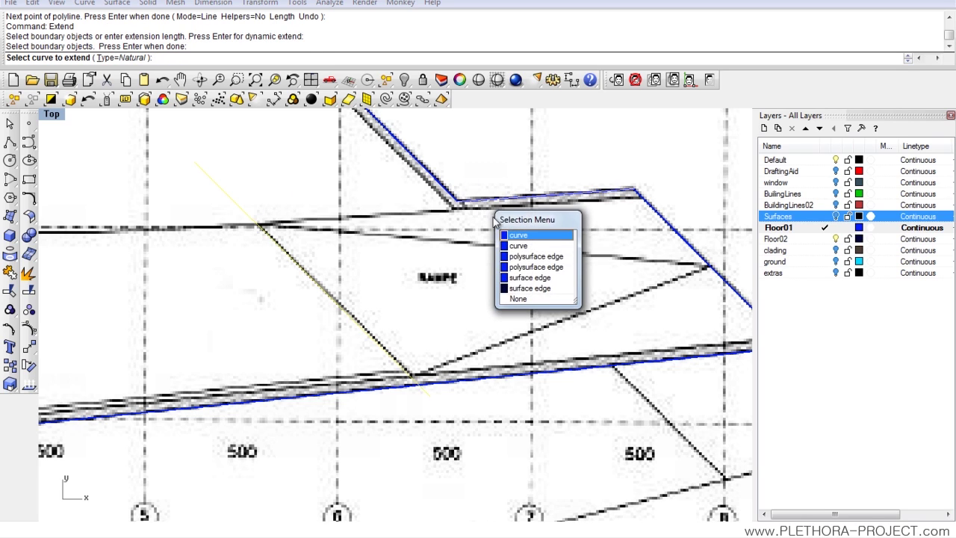
pyautogui.click(518, 236)
pyautogui.press('Return')
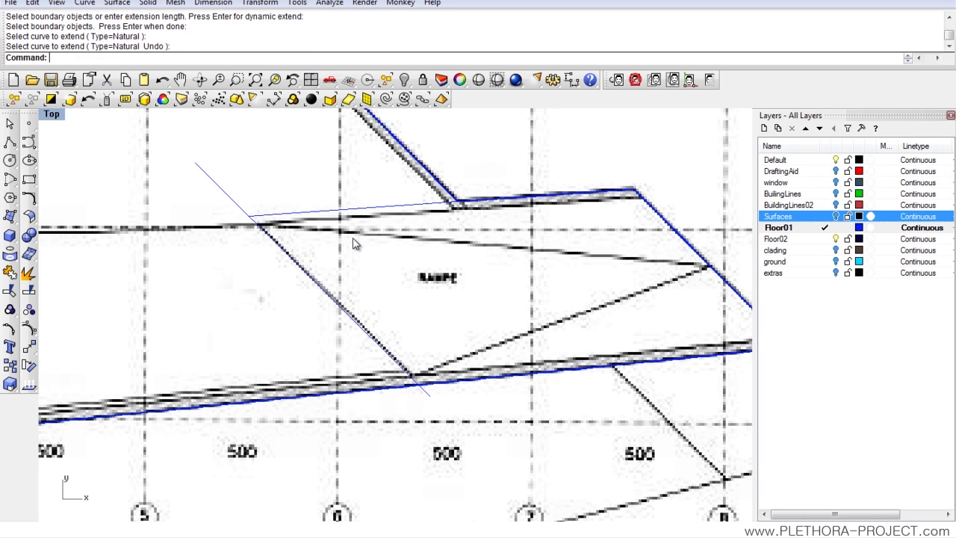
# Turn on the control points of the extended ramp edge line in the maximized Perspective view.
pyautogui.moveTo(90, 162); pyautogui.dragTo(116, 161, button='right')
pyautogui.hotkey('ctrl', 'm')
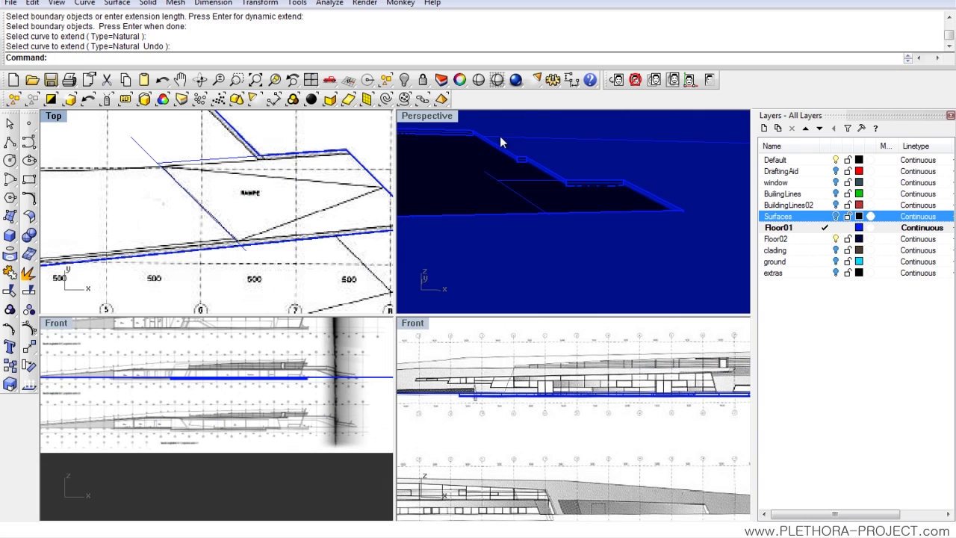
pyautogui.doubleClick(433, 118)
pyautogui.moveTo(445, 156); pyautogui.dragTo(395, 293, button='right')
pyautogui.click(399, 304)
pyautogui.click(29, 328)
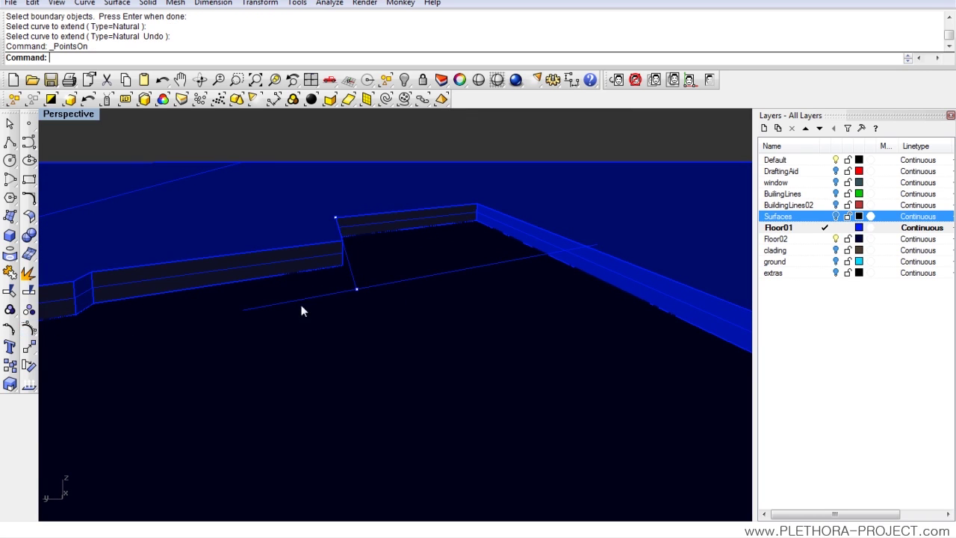
# Move the extended line's end point where it meets the diagonal ramp line.
pyautogui.moveTo(301, 306); pyautogui.dragTo(465, 298, button='right')
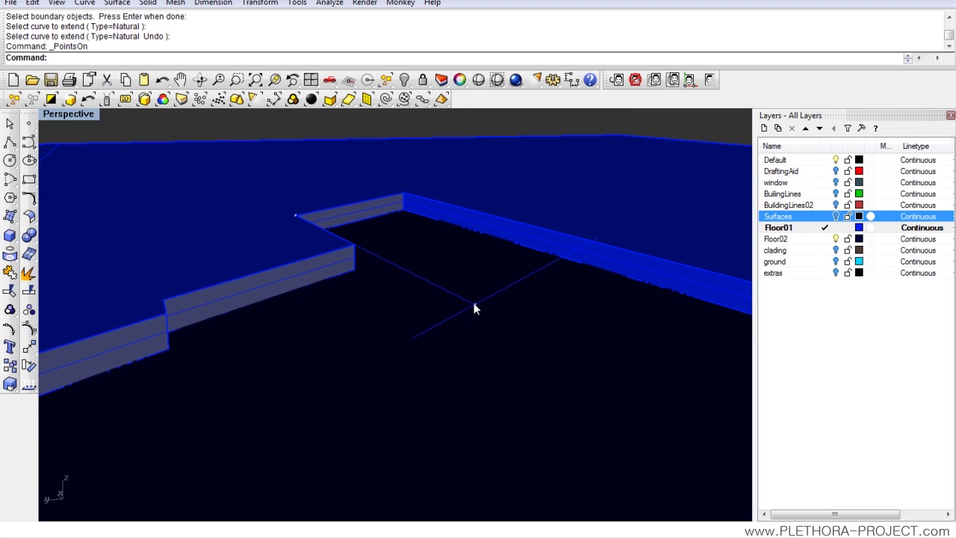
pyautogui.write('m')
pyautogui.press('Return')
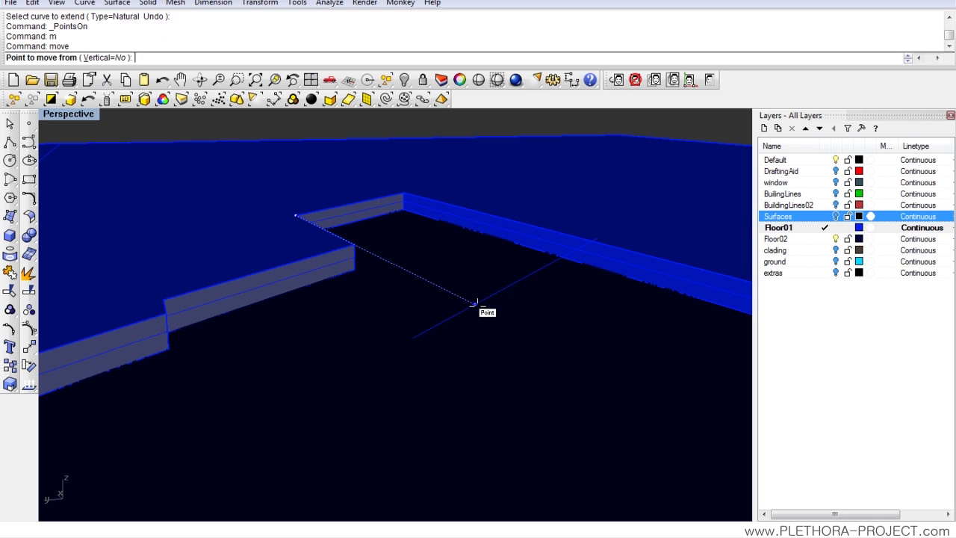
# Move the outer end point of the ramp's edge line vertically by -0.51.
pyautogui.press('Return')
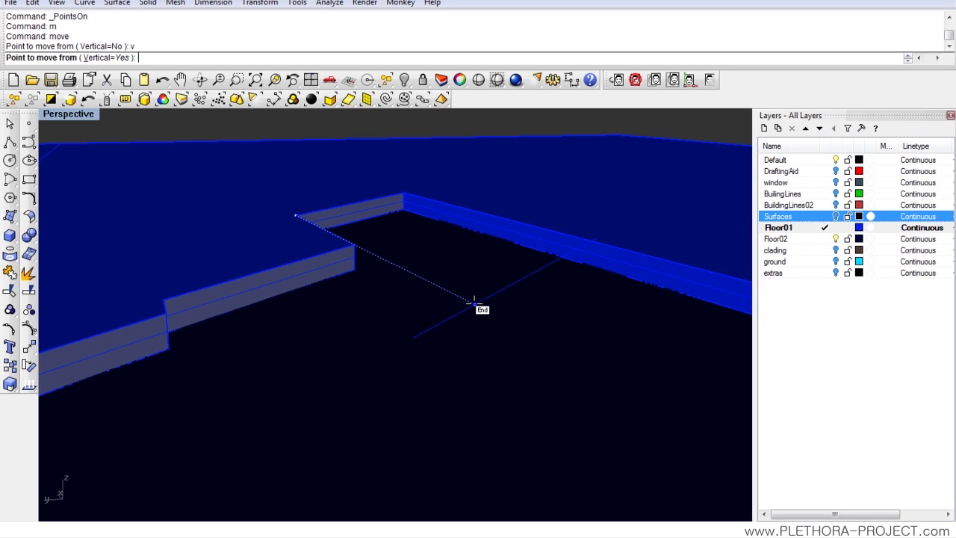
pyautogui.click(474, 303)
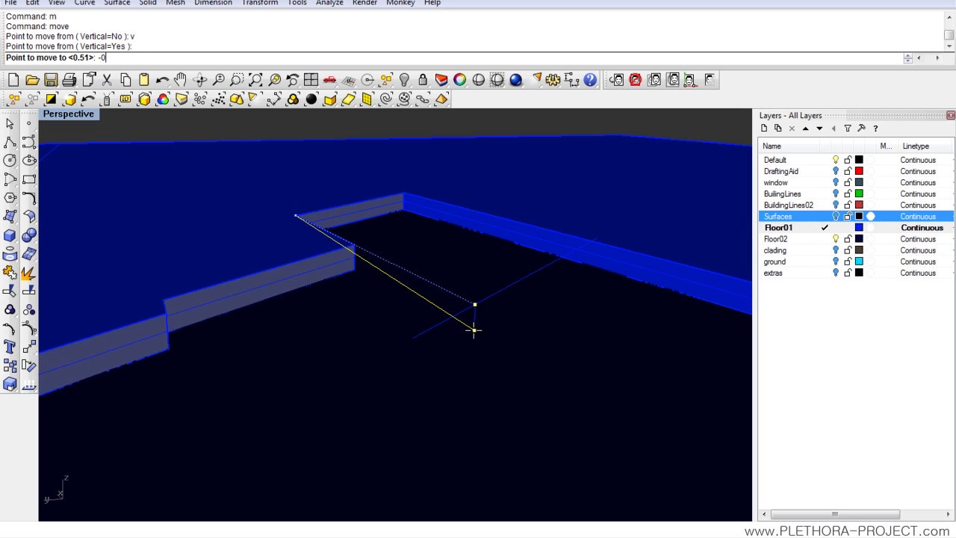
pyautogui.press('Return')
# Extrude the sloped ramp line along the direction of the short wall's upper edge, far enough to pass through the long wall.
pyautogui.moveTo(443, 329); pyautogui.dragTo(420, 298, button='right')
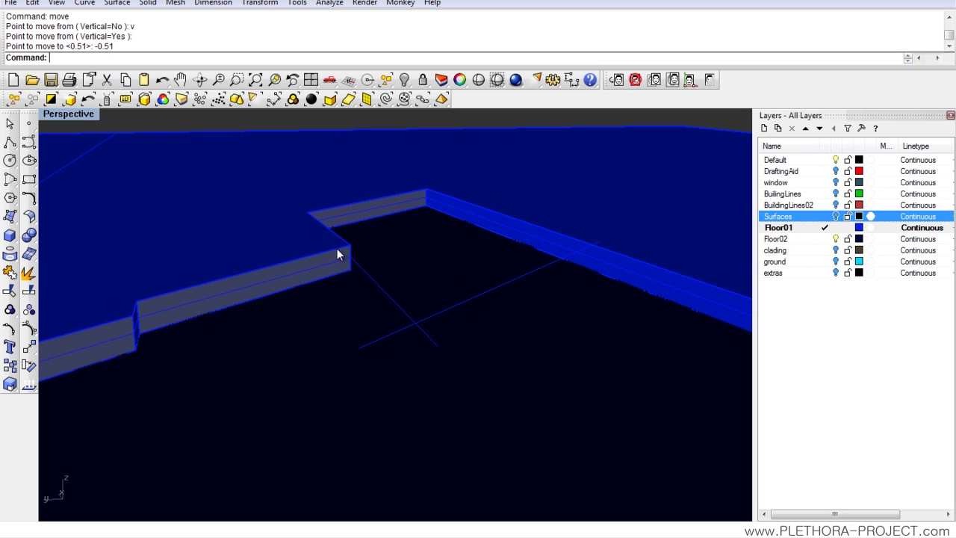
pyautogui.click(382, 288)
pyautogui.write('extrudeCrv')
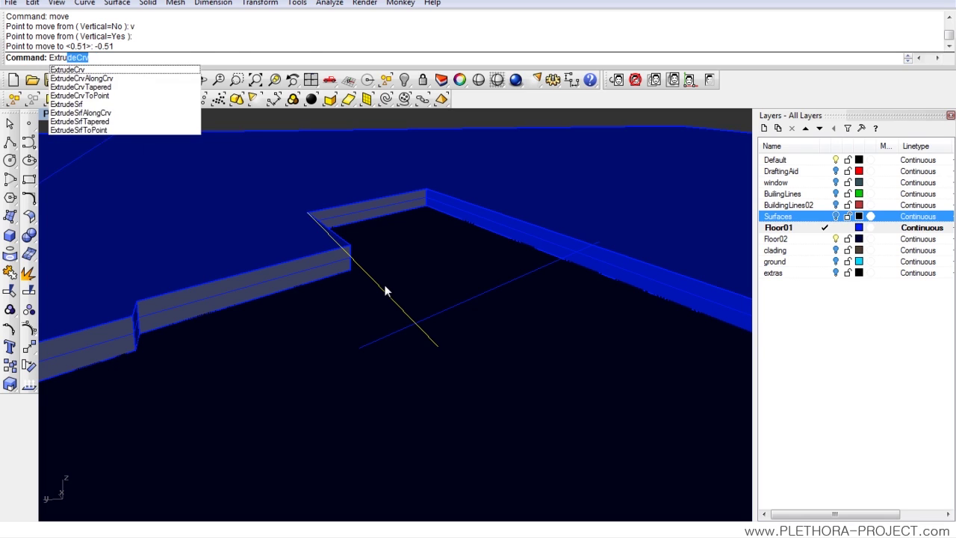
pyautogui.press('Return')
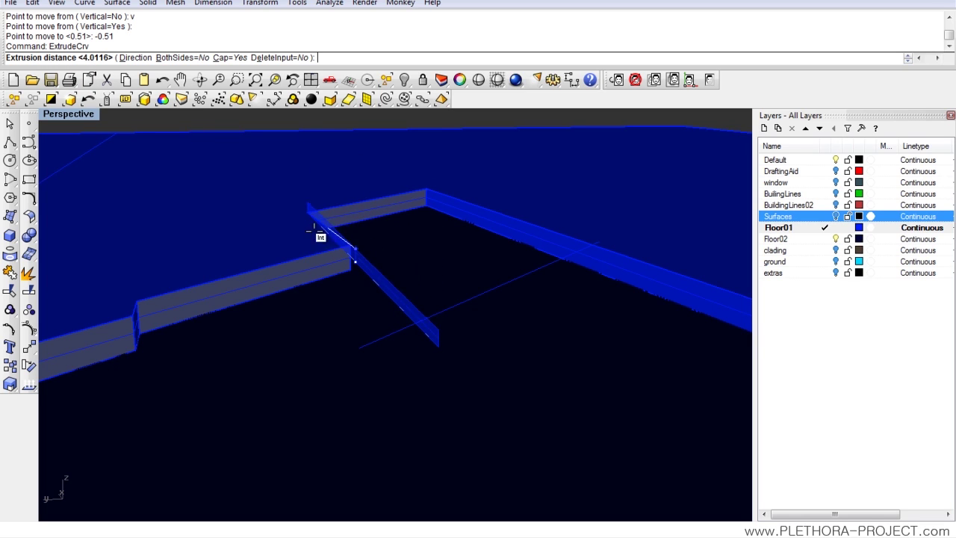
pyautogui.click(135, 57)
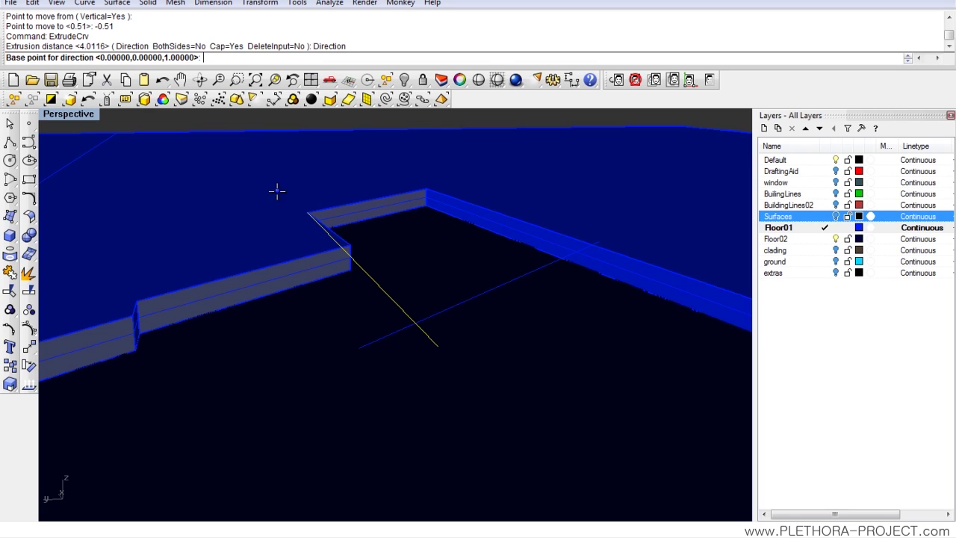
pyautogui.click(308, 213)
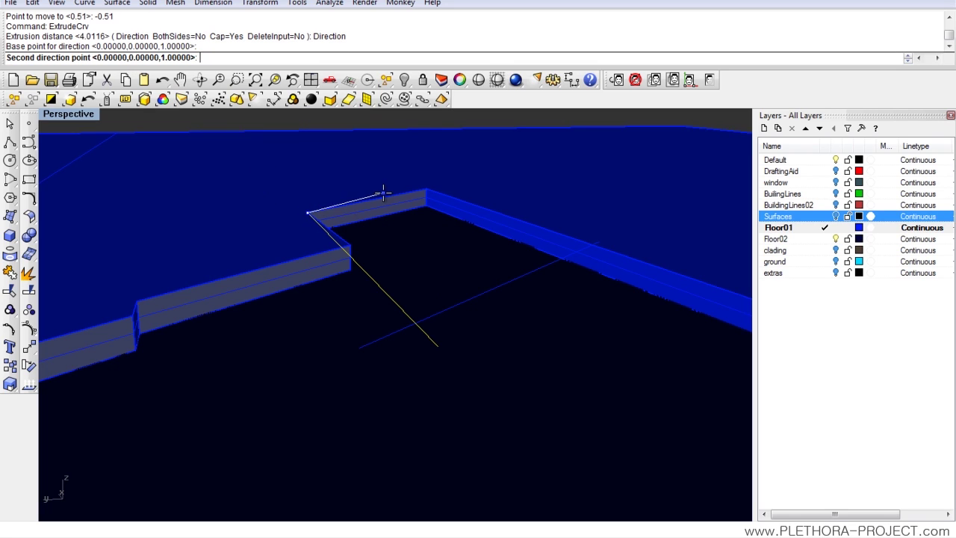
pyautogui.click(426, 187)
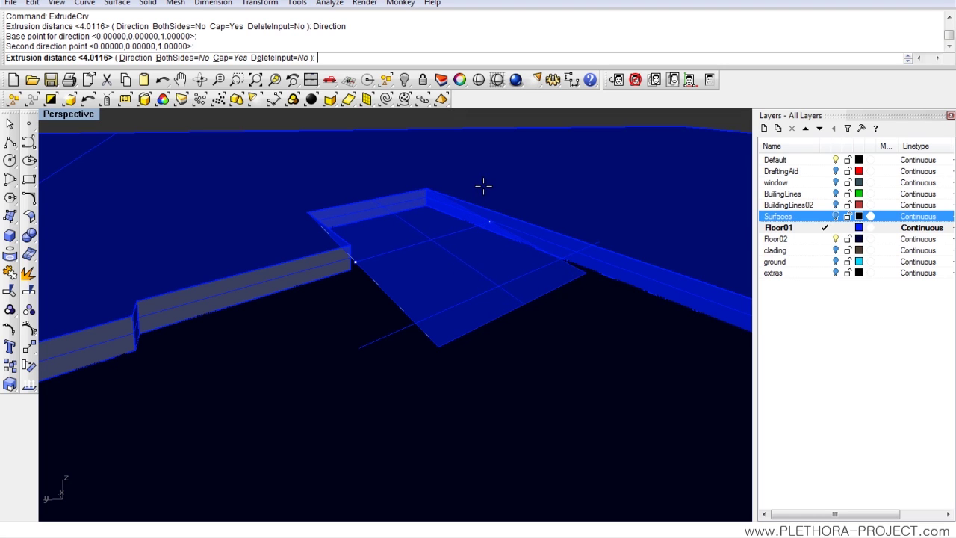
pyautogui.moveTo(486, 186); pyautogui.dragTo(444, 206, button='right')
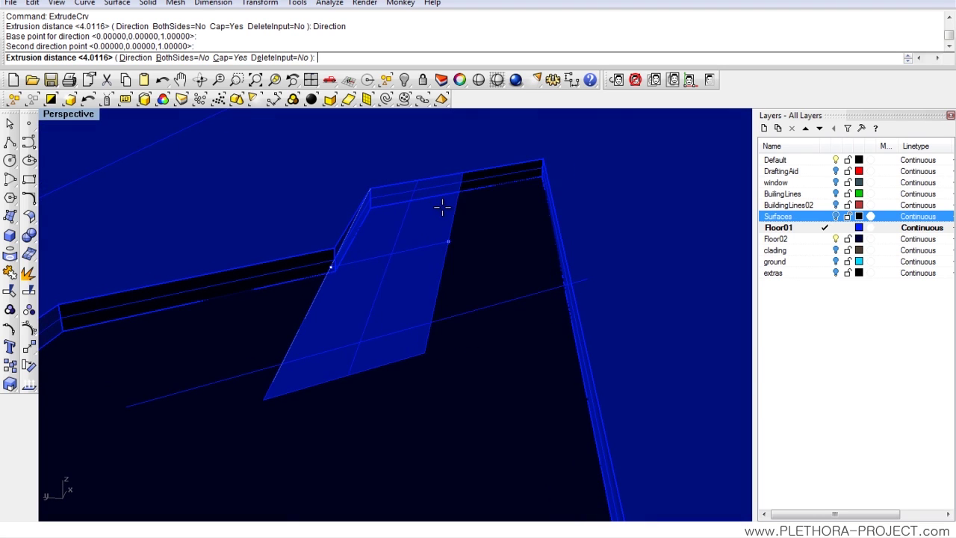
pyautogui.click(566, 192)
pyautogui.moveTo(559, 199); pyautogui.dragTo(470, 231, button='right')
pyautogui.click(28, 272)
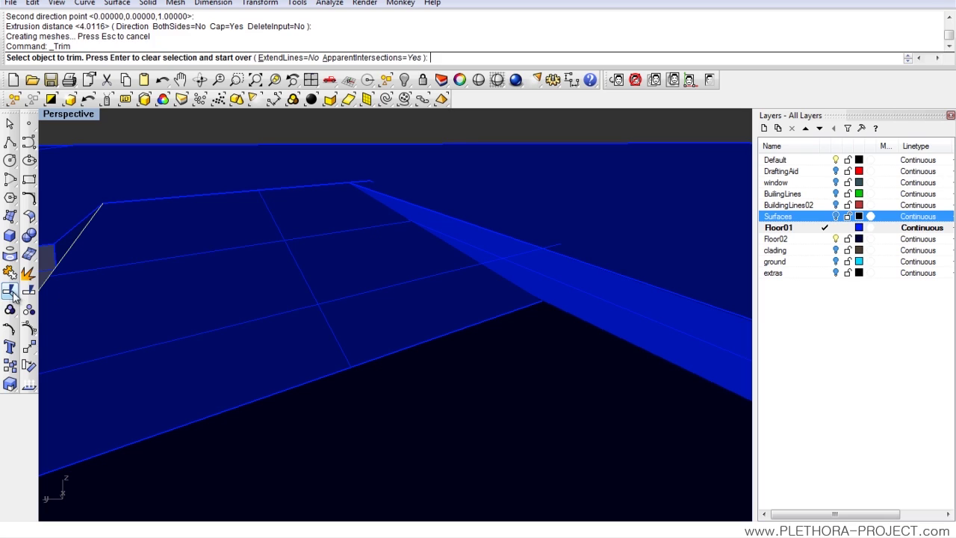
pyautogui.click(568, 272)
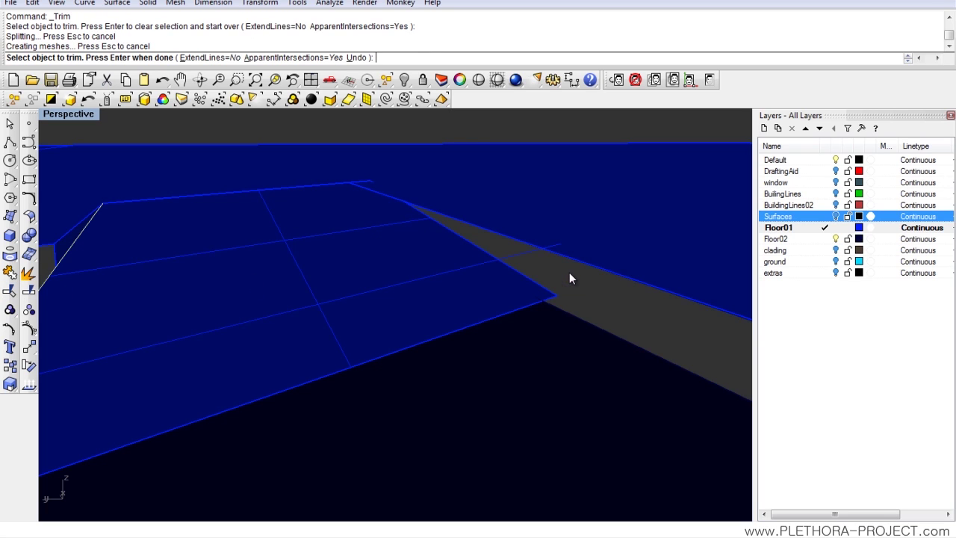
pyautogui.hotkey('ctrl', 'z')
pyautogui.hotkey('ctrl', 'z')
pyautogui.press('Return')
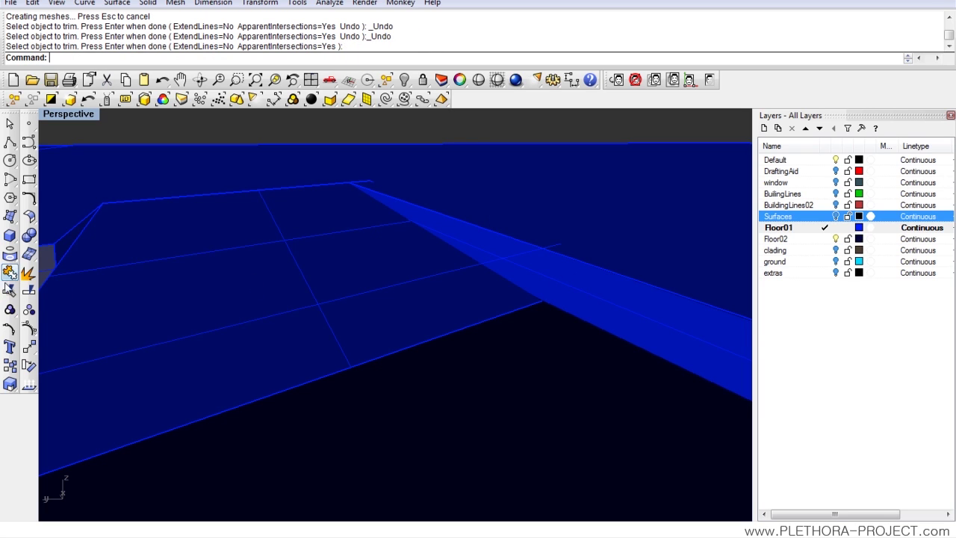
# Trim off the part of the ramp surface beyond the floor's edge walls and delete the leftover guide line crossing the ramp.
pyautogui.click(10, 290)
pyautogui.click(590, 285)
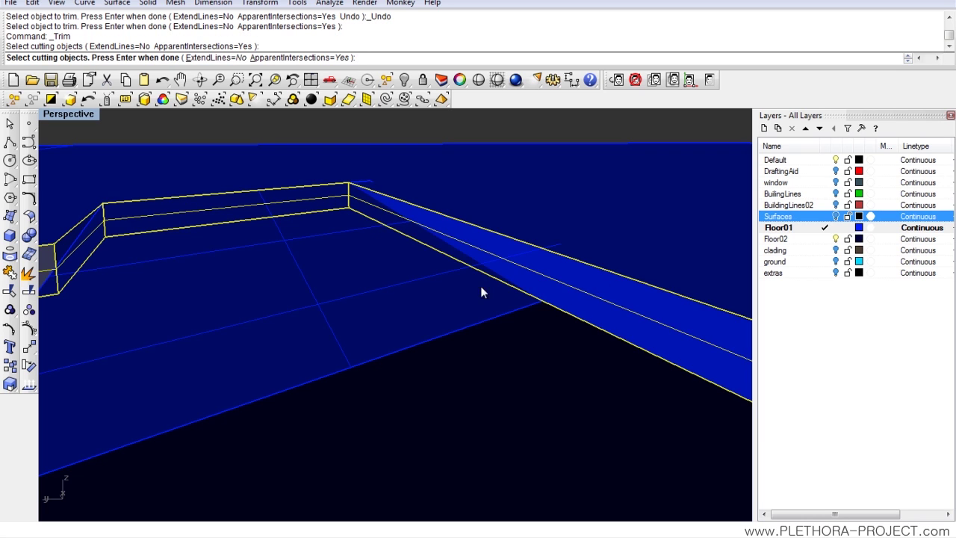
pyautogui.moveTo(445, 273); pyautogui.dragTo(460, 282, button='right')
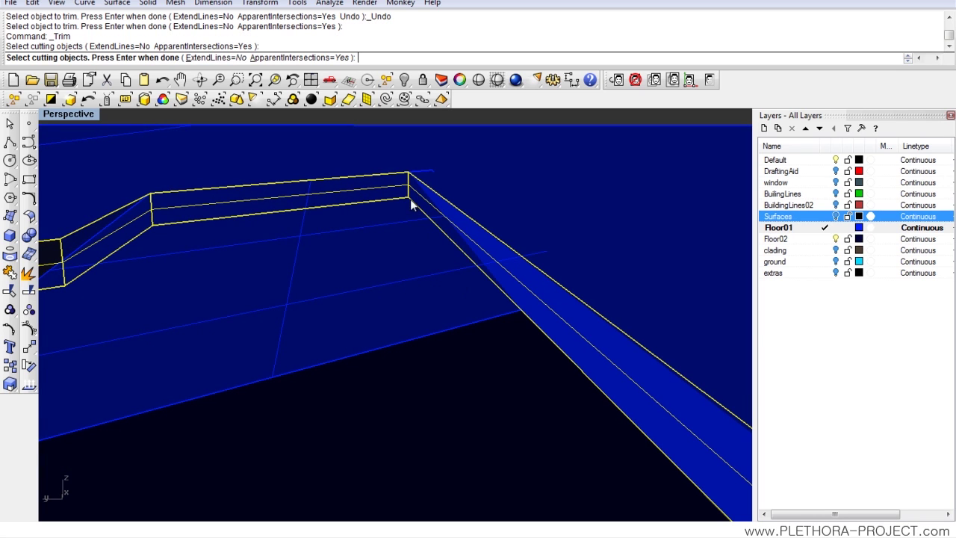
pyautogui.press('Return')
pyautogui.moveTo(409, 213); pyautogui.dragTo(436, 280, button='right')
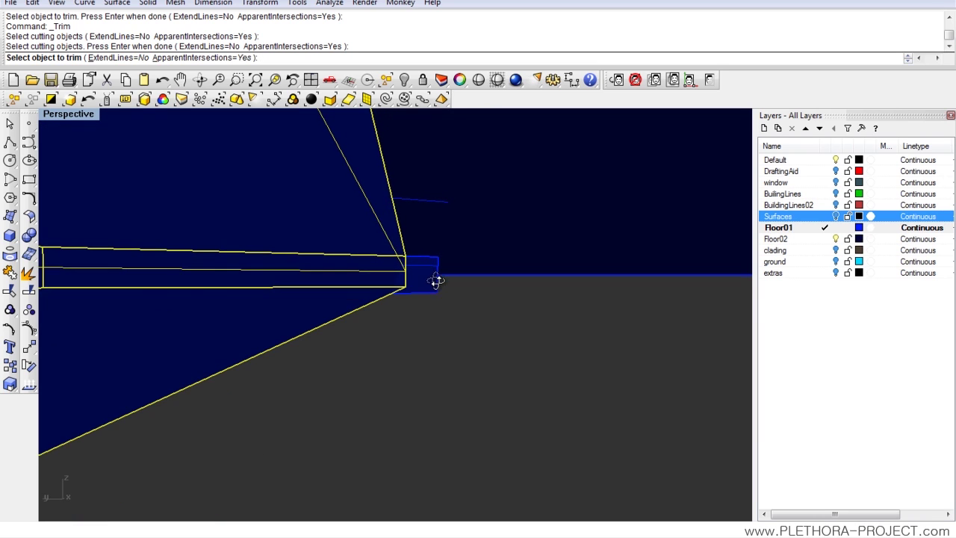
pyautogui.click(433, 289)
pyautogui.moveTo(433, 290); pyautogui.dragTo(363, 283, button='right')
pyautogui.rightClick(433, 293)
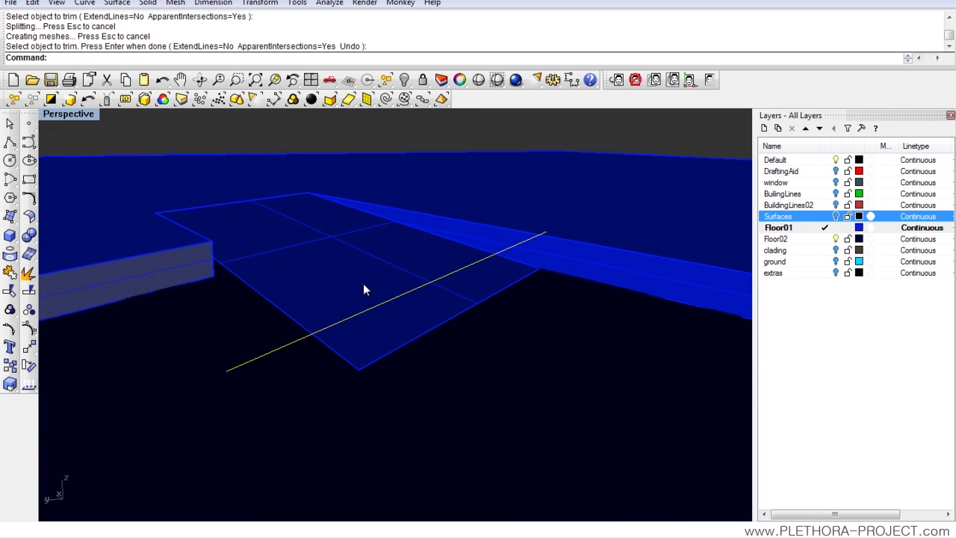
pyautogui.press('Delete')
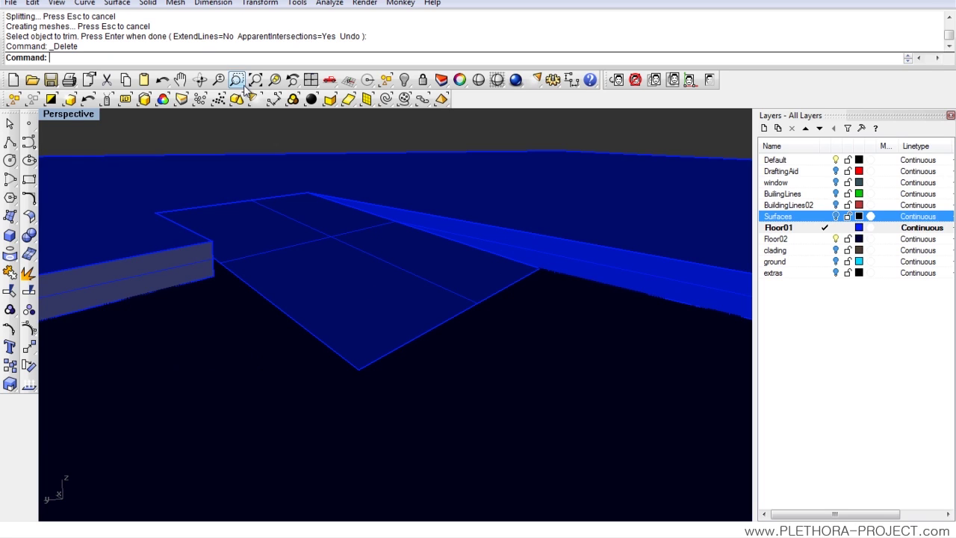
# In wireframe display, draw a polyline from the wall's lower corner to the low end of the ramp's sloped edge.
pyautogui.click(497, 80)
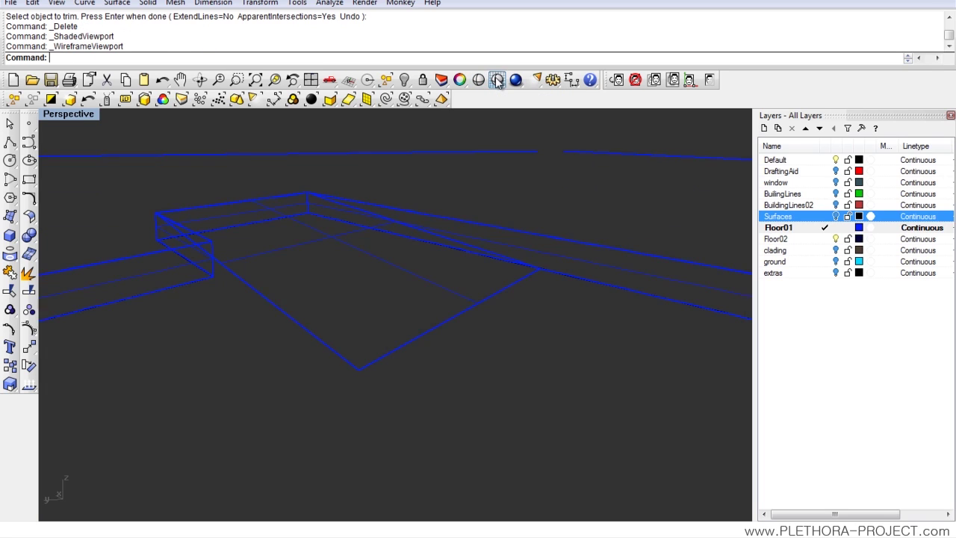
pyautogui.click(10, 142)
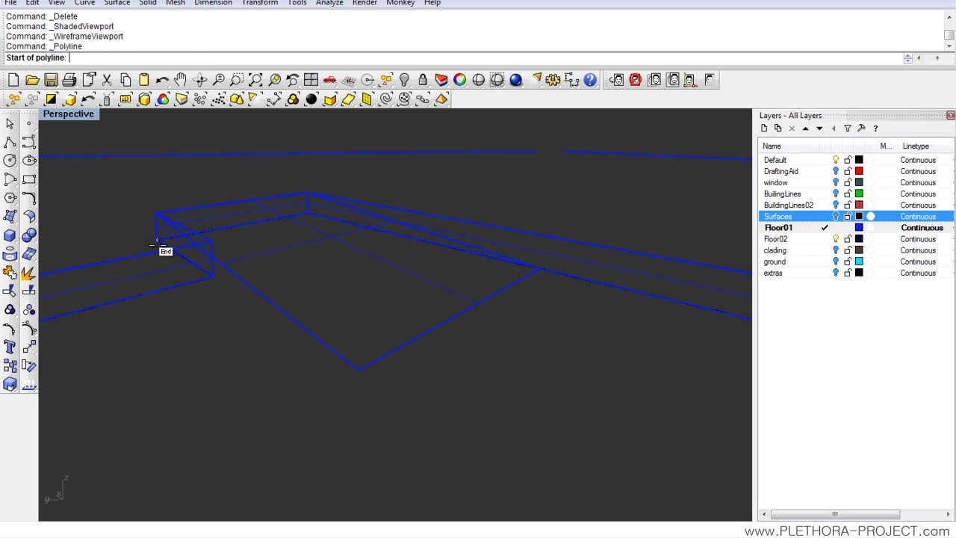
pyautogui.click(157, 239)
pyautogui.click(358, 368)
pyautogui.press('Return')
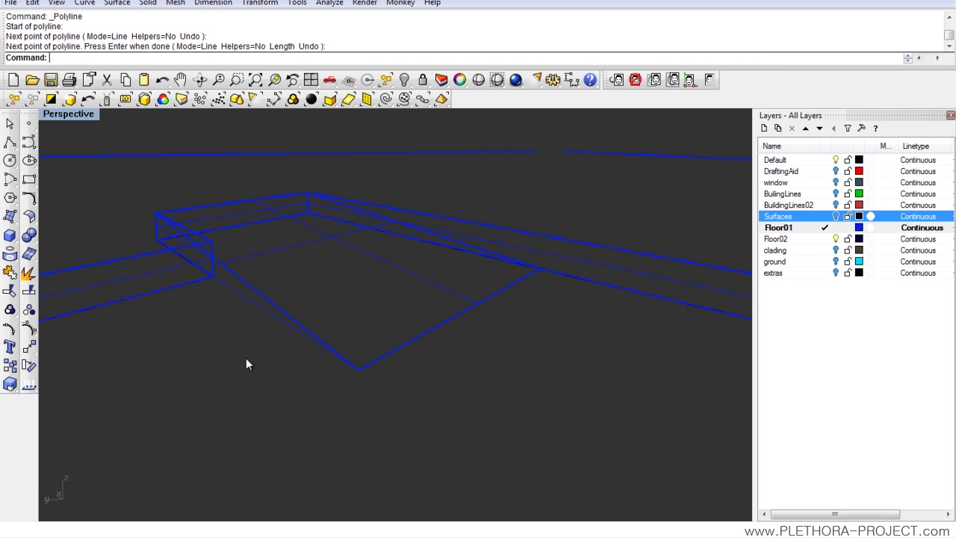
# Loft a Normal-style surface between the ramp's sloped edge and the line beneath it, and return to shaded display.
pyautogui.click(233, 289)
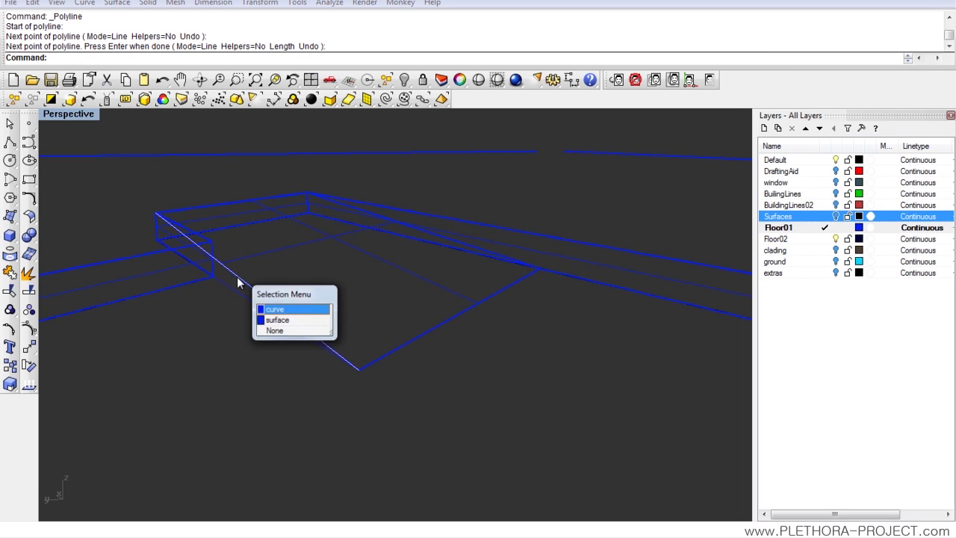
pyautogui.press('Escape')
pyautogui.write('Loft')
pyautogui.press('Return')
pyautogui.click(261, 303)
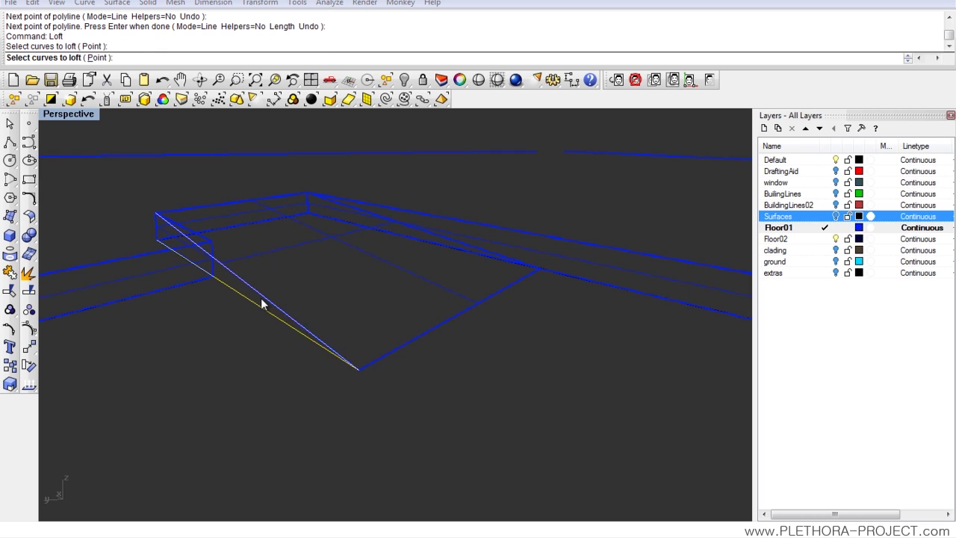
pyautogui.click(307, 332)
pyautogui.press('Return')
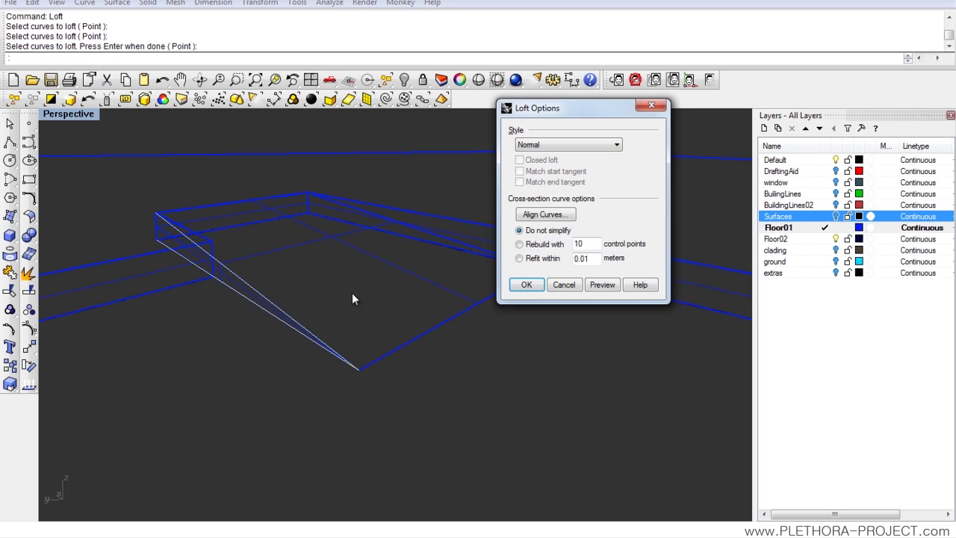
pyautogui.click(506, 285)
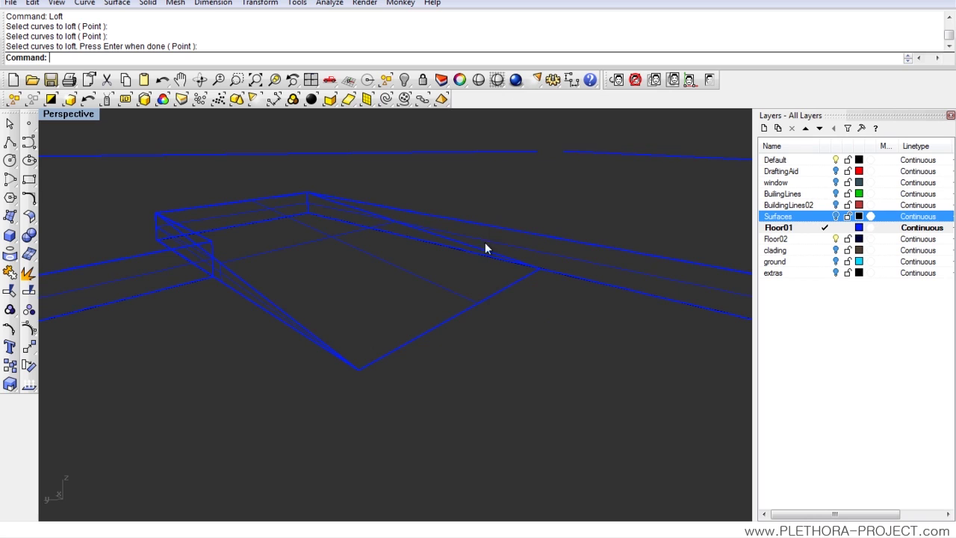
pyautogui.click(496, 80)
pyautogui.click(498, 81)
pyautogui.moveTo(284, 310)
pyautogui.mouseDown(button='right')
pyautogui.moveTo(259, 292)
pyautogui.moveTo(267, 294)
pyautogui.moveTo(249, 310)
pyautogui.moveTo(181, 321)
pyautogui.moveTo(217, 294)
pyautogui.moveTo(360, 304)
pyautogui.moveTo(321, 316)
pyautogui.moveTo(490, 259)
pyautogui.moveTo(258, 267)
pyautogui.moveTo(226, 256)
pyautogui.moveTo(336, 239)
pyautogui.moveTo(335, 345)
pyautogui.moveTo(399, 358)
pyautogui.moveTo(341, 309)
pyautogui.moveTo(261, 327)
pyautogui.moveTo(331, 361)
pyautogui.mouseUp(button='right')
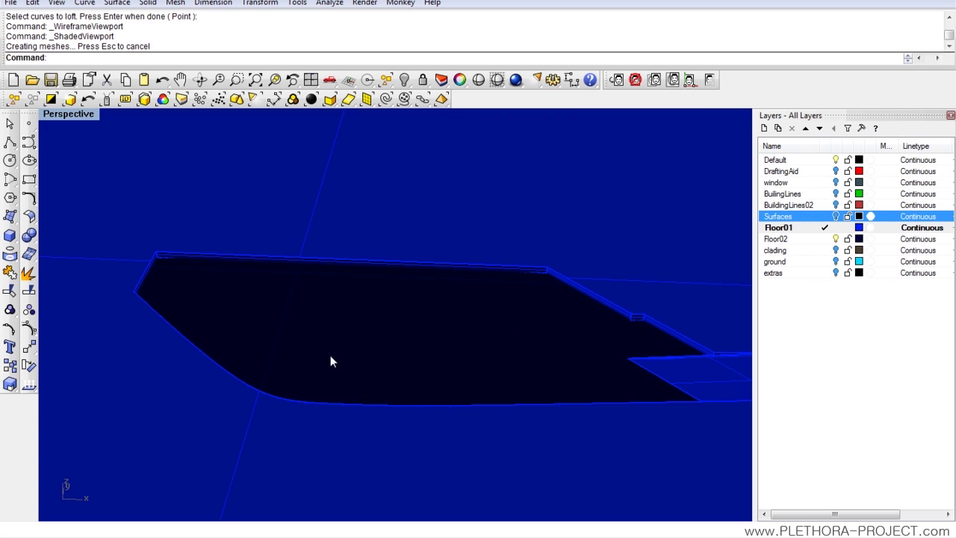
# Maximize the Top view and examine the floor plan around the café and its stepped edge.
pyautogui.doubleClick(64, 115)
pyautogui.click(63, 118)
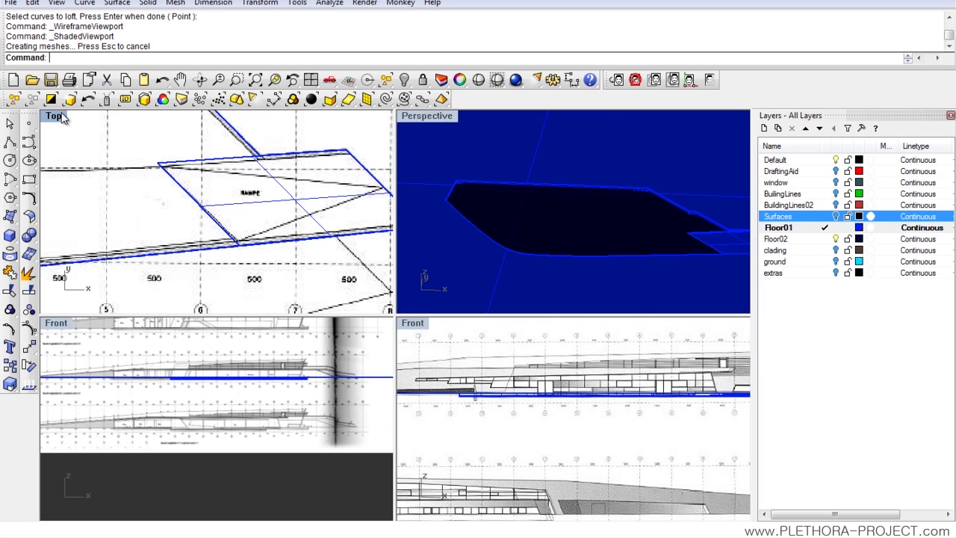
pyautogui.hotkey('ctrl', 'm')
pyautogui.scroll(-4, 267, 207)
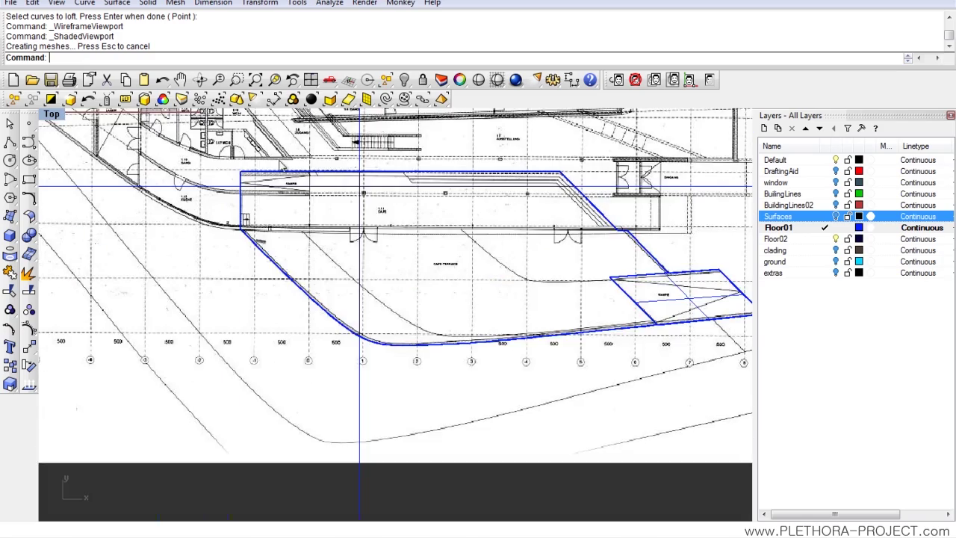
pyautogui.scroll(5, 267, 207)
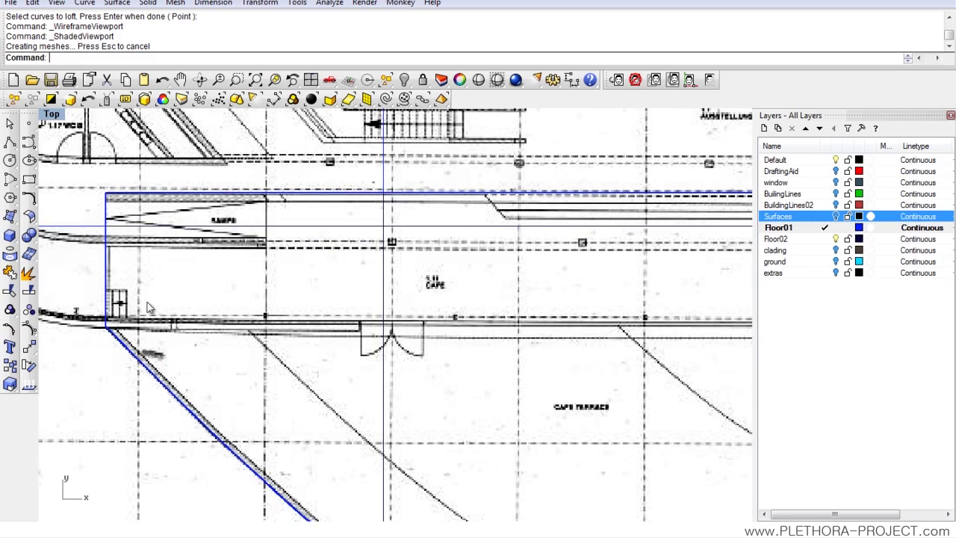
pyautogui.scroll(-3, 119, 305)
pyautogui.scroll(2, 338, 274)
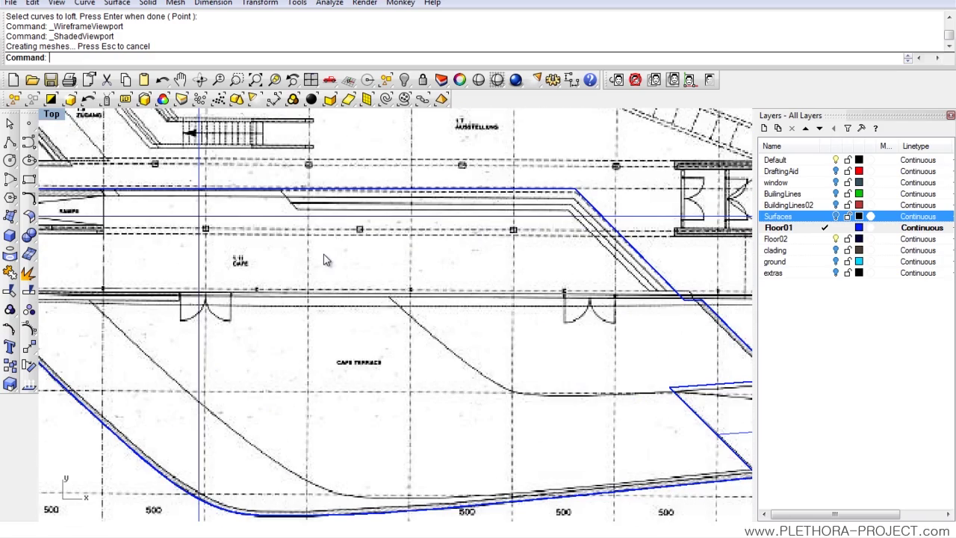
pyautogui.moveTo(323, 260); pyautogui.dragTo(314, 297, button='right')
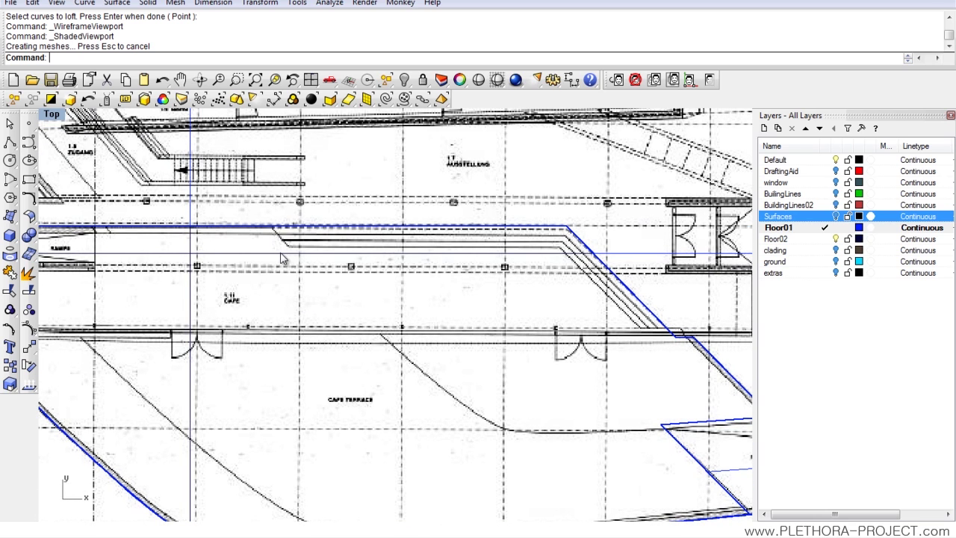
pyautogui.moveTo(438, 270); pyautogui.dragTo(425, 253, button='right')
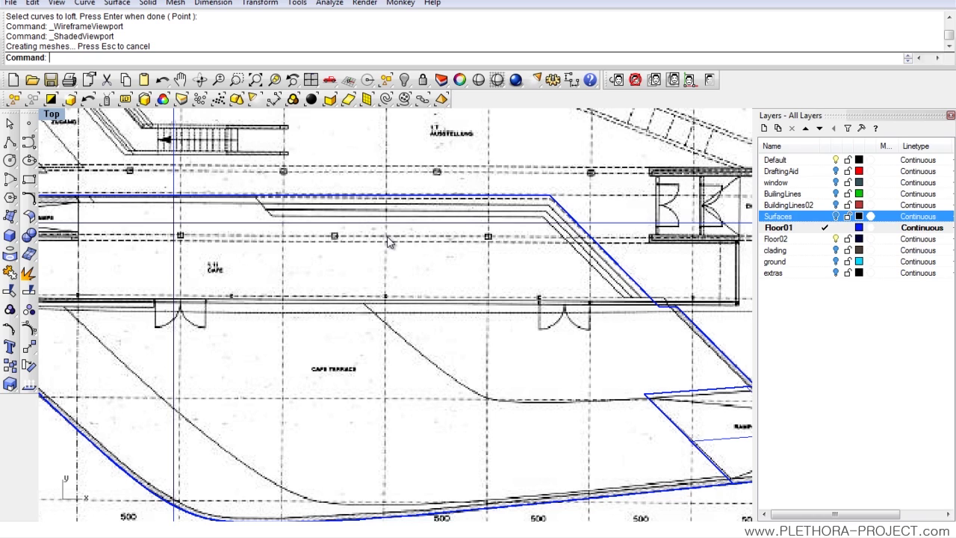
pyautogui.click(11, 144)
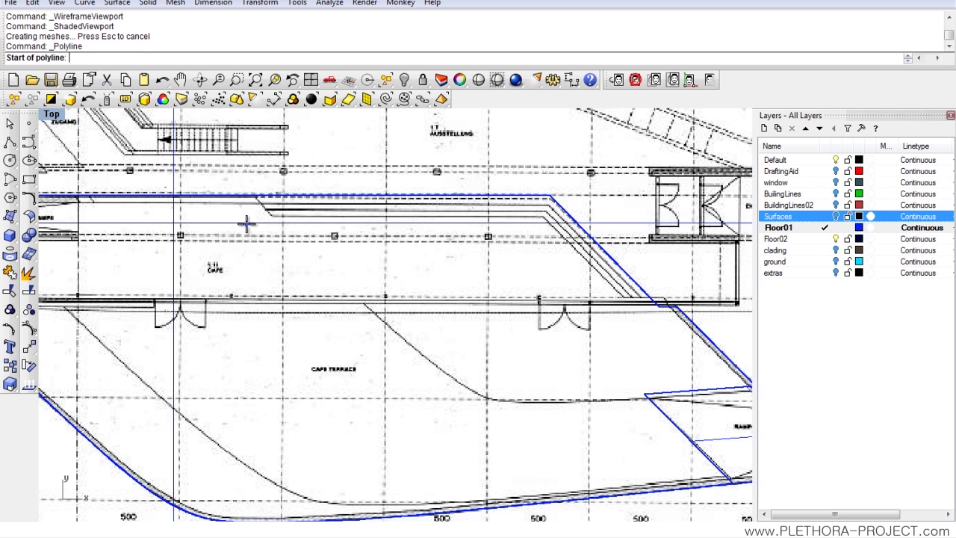
pyautogui.scroll(8, 270, 230)
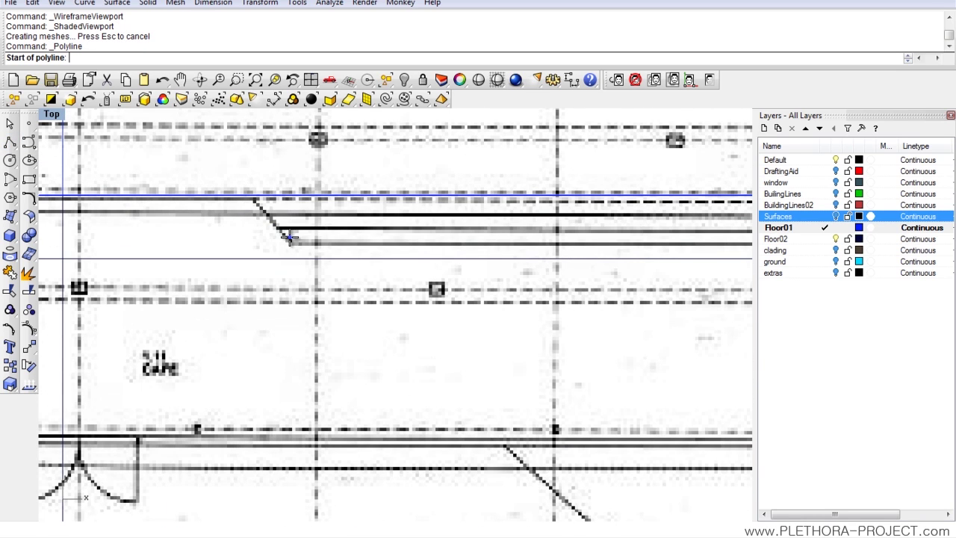
pyautogui.scroll(-3, 274, 230)
pyautogui.moveTo(239, 229); pyautogui.dragTo(231, 233, button='right')
pyautogui.scroll(-8, 231, 234)
pyautogui.scroll(6, 231, 235)
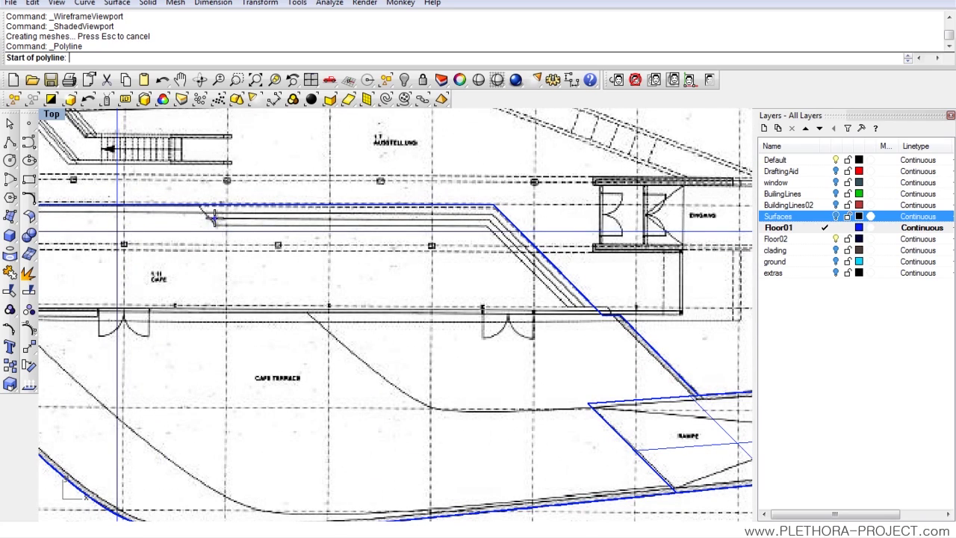
pyautogui.scroll(4, 208, 218)
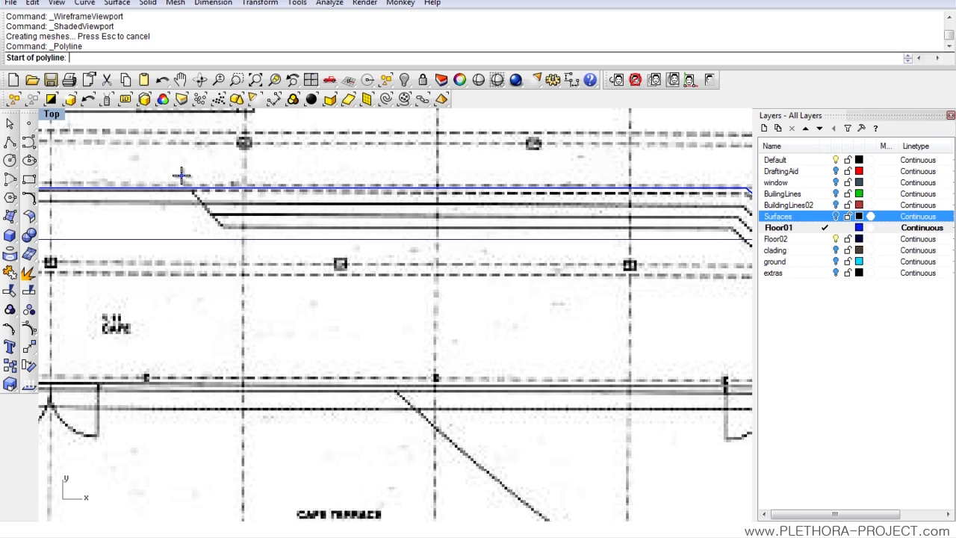
pyautogui.click(180, 174)
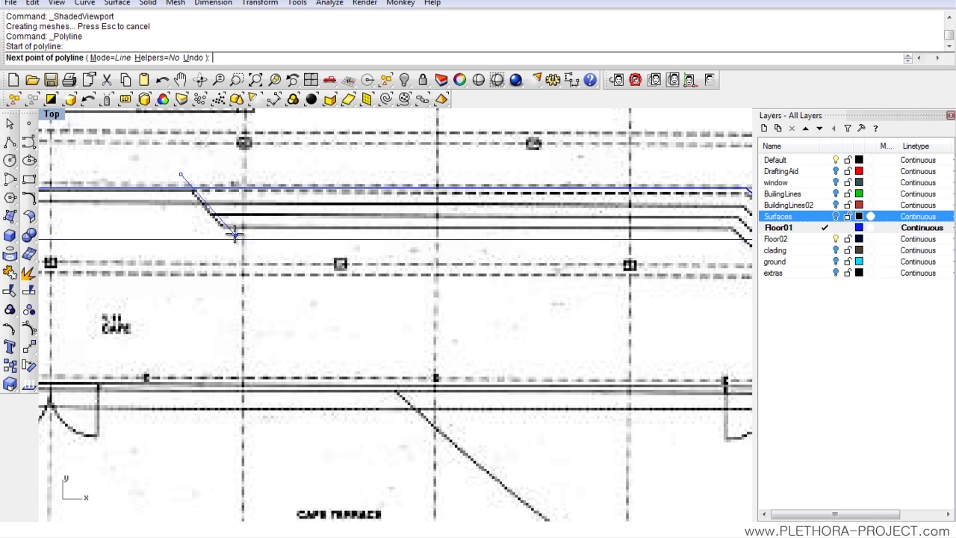
pyautogui.press('Escape')
# Draw a straight polyline along the slanted end of the café steps, starting just outside the floor's edge and extending past the innermost step line.
pyautogui.click(14, 146)
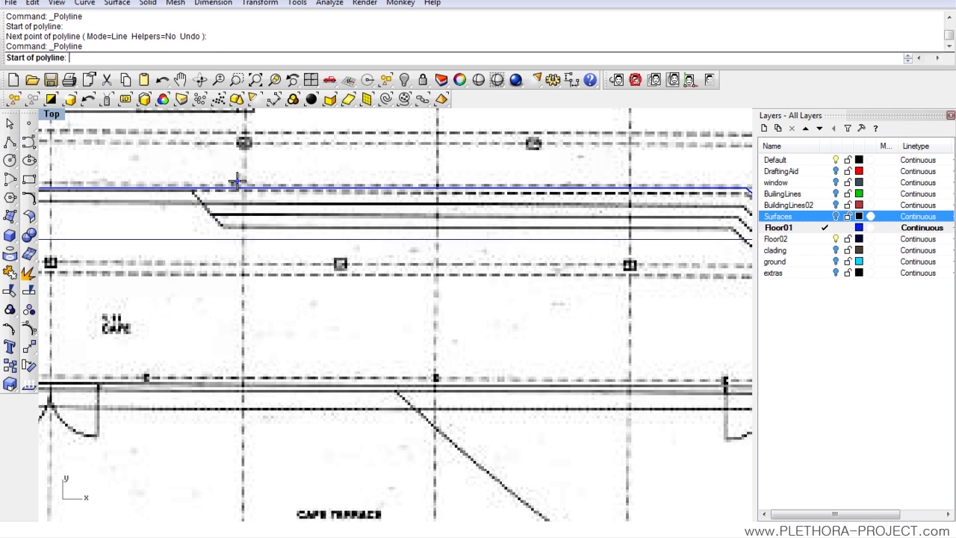
pyautogui.click(181, 175)
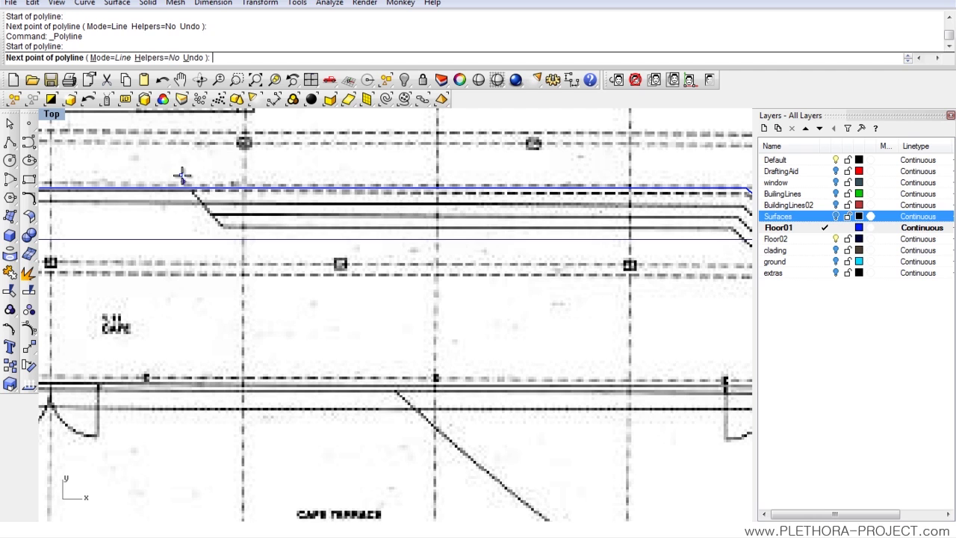
pyautogui.click(236, 240)
pyautogui.rightClick(242, 247)
# Examine the other end of the café steps, where the step lines meet the café's exterior wall.
pyautogui.scroll(-8, 358, 286)
pyautogui.scroll(6, 493, 295)
pyautogui.moveTo(560, 326); pyautogui.dragTo(471, 288, button='right')
pyautogui.scroll(5, 500, 305)
pyautogui.scroll(-4, 553, 304)
pyautogui.scroll(-4, 468, 288)
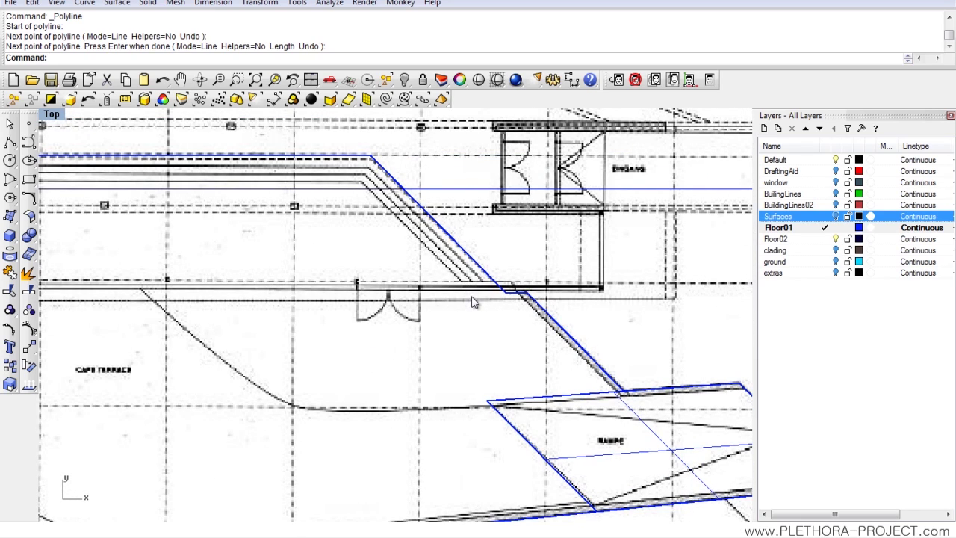
pyautogui.scroll(-5, 471, 296)
pyautogui.moveTo(439, 297); pyautogui.dragTo(430, 274, button='right')
pyautogui.scroll(7, 457, 276)
pyautogui.moveTo(505, 273); pyautogui.dragTo(483, 273, button='right')
pyautogui.scroll(3, 483, 278)
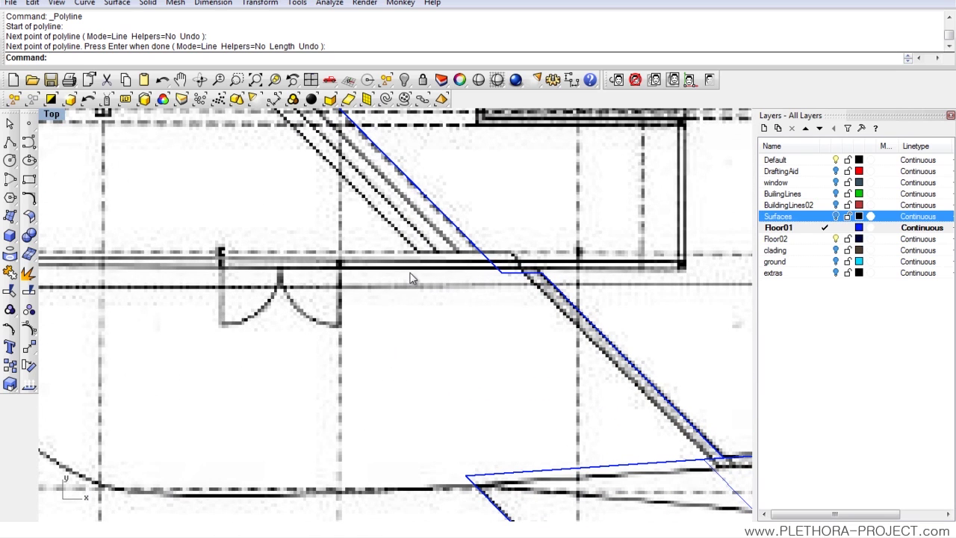
# Show the BuilingLines layer, duplicate the café wall line in place onto the Floor01 layer, and hide BuilingLines again.
pyautogui.click(837, 194)
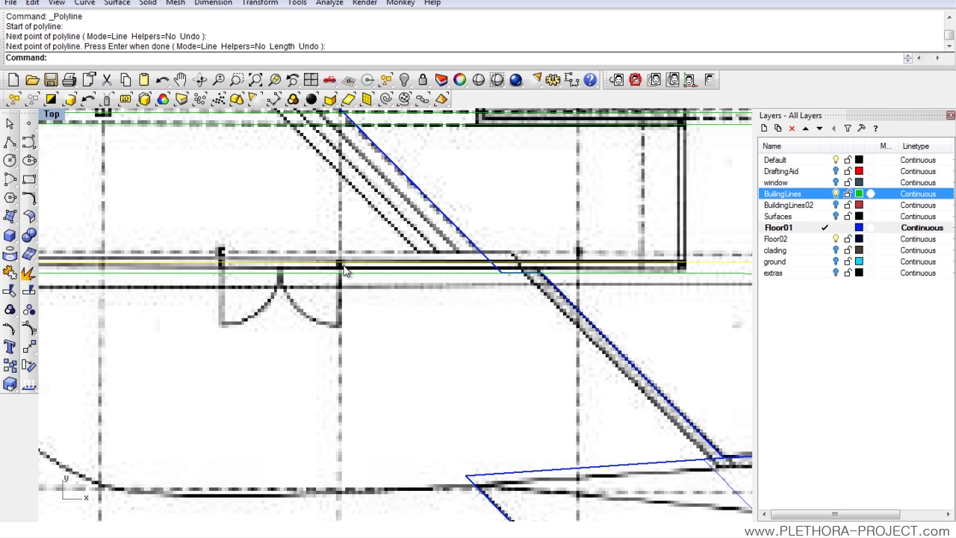
pyautogui.hotkey('ctrl', 'c')
pyautogui.hotkey('ctrl', 'v')
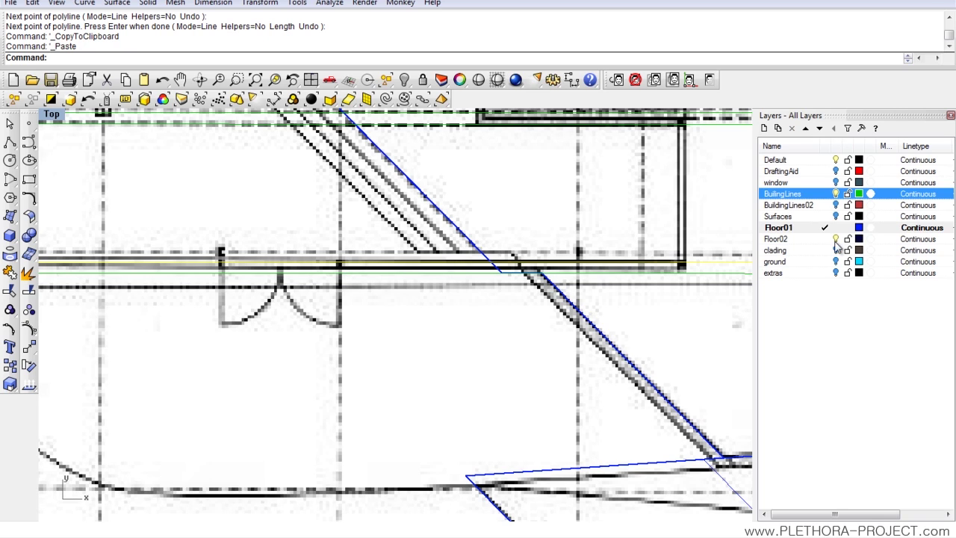
pyautogui.rightClick(798, 231)
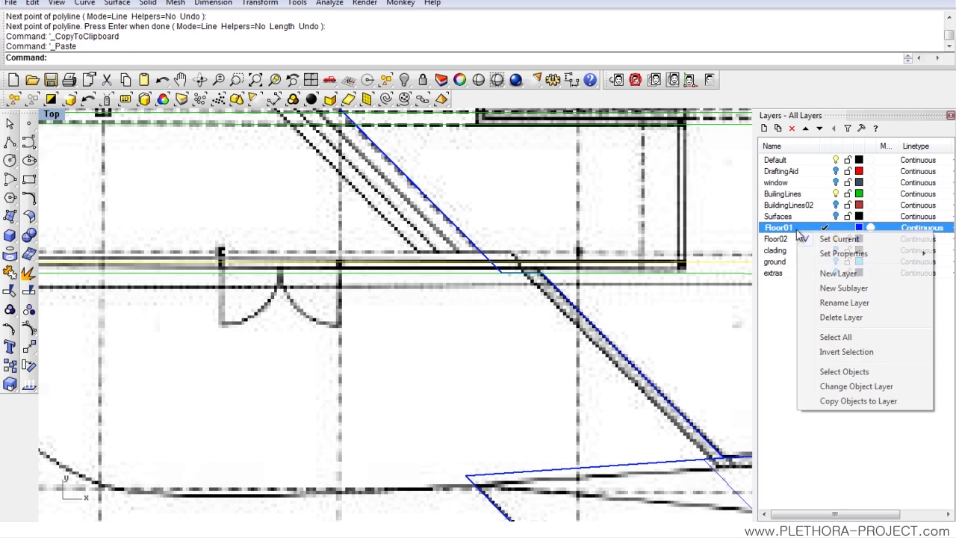
pyautogui.click(829, 386)
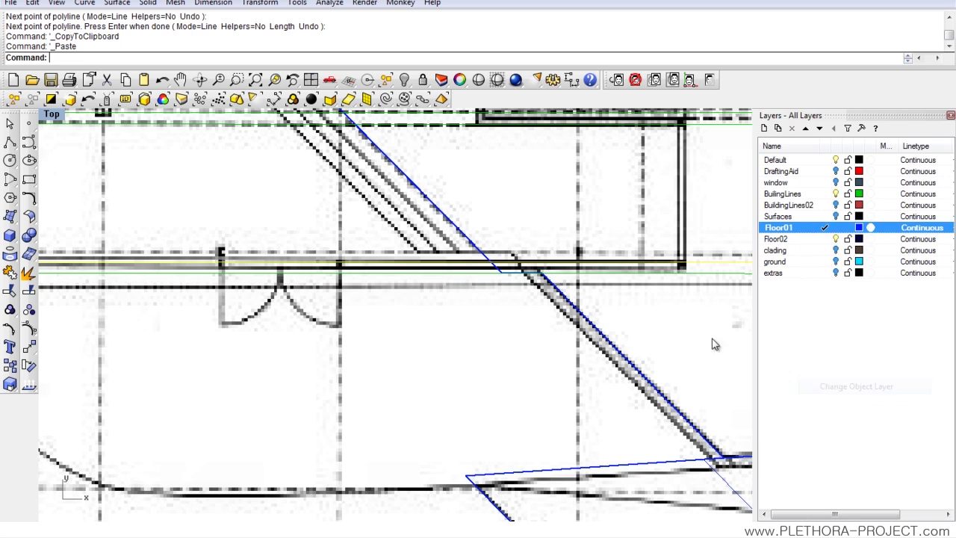
pyautogui.click(825, 195)
pyautogui.scroll(-5, 273, 262)
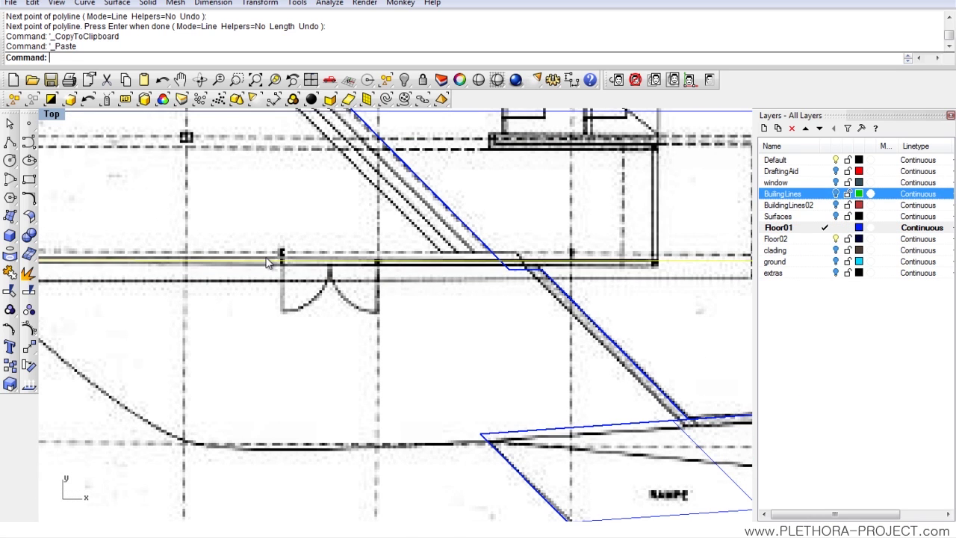
# Hide the background bitmap in the Top view.
pyautogui.moveTo(200, 240); pyautogui.dragTo(325, 231, button='right')
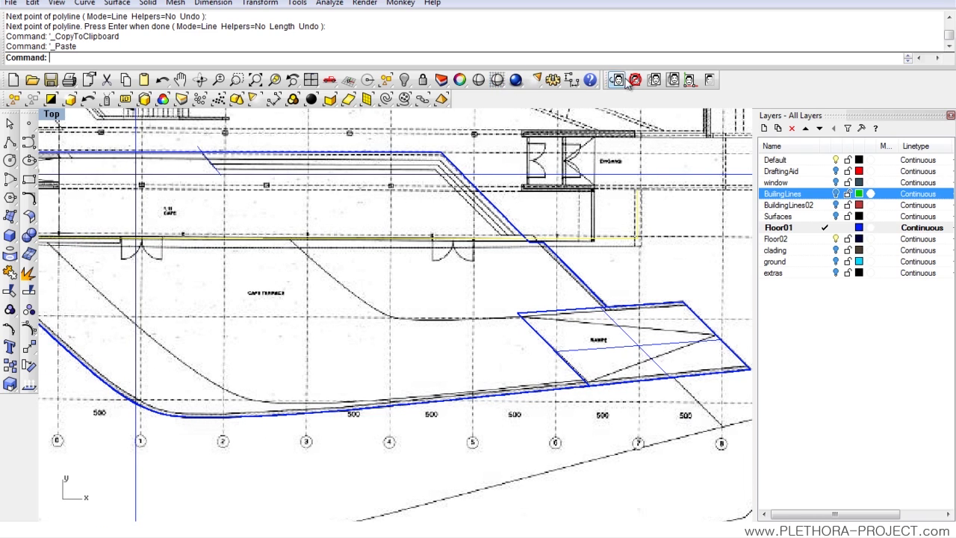
pyautogui.click(709, 80)
pyautogui.moveTo(513, 240); pyautogui.dragTo(494, 259, button='right')
pyautogui.click(522, 240)
pyautogui.scroll(4, 504, 248)
pyautogui.scroll(-3, 328, 238)
pyautogui.moveTo(328, 237); pyautogui.dragTo(416, 237, button='right')
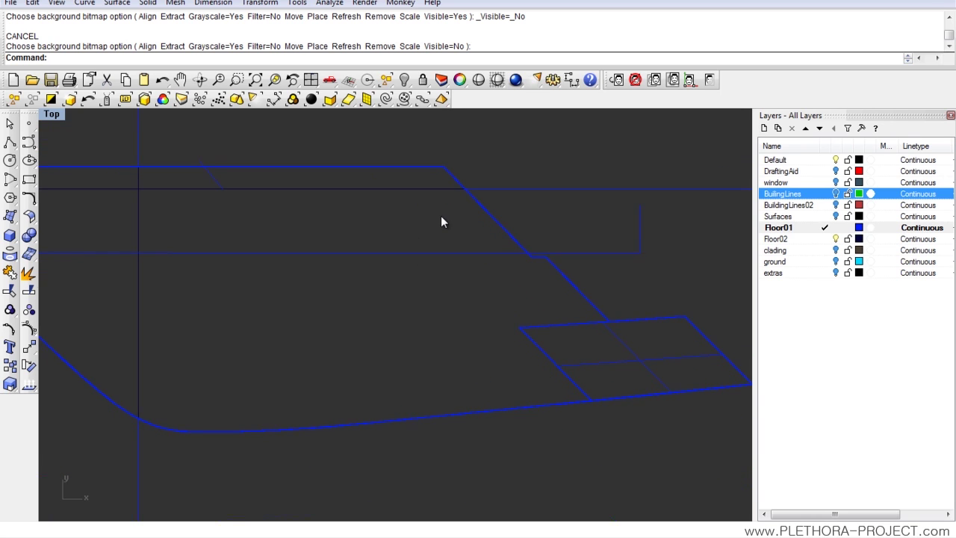
# Select the floor's outline and examine where the slanted step end line and the café wall line cross it.
pyautogui.click(551, 263)
pyautogui.click(581, 299)
pyautogui.moveTo(357, 261); pyautogui.dragTo(439, 252, button='right')
pyautogui.scroll(-5, 405, 259)
pyautogui.scroll(3, 405, 257)
pyautogui.scroll(3, 452, 258)
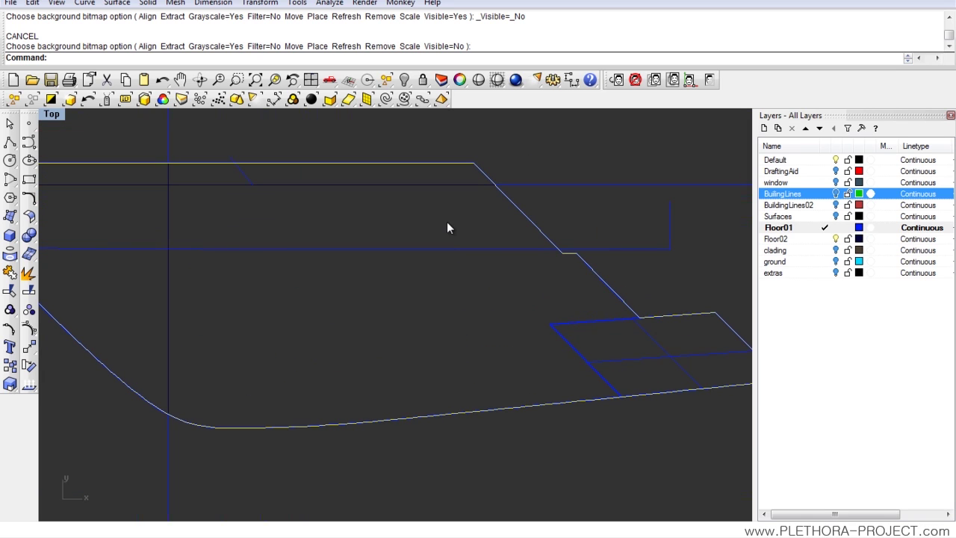
pyautogui.moveTo(336, 233); pyautogui.dragTo(345, 249, button='right')
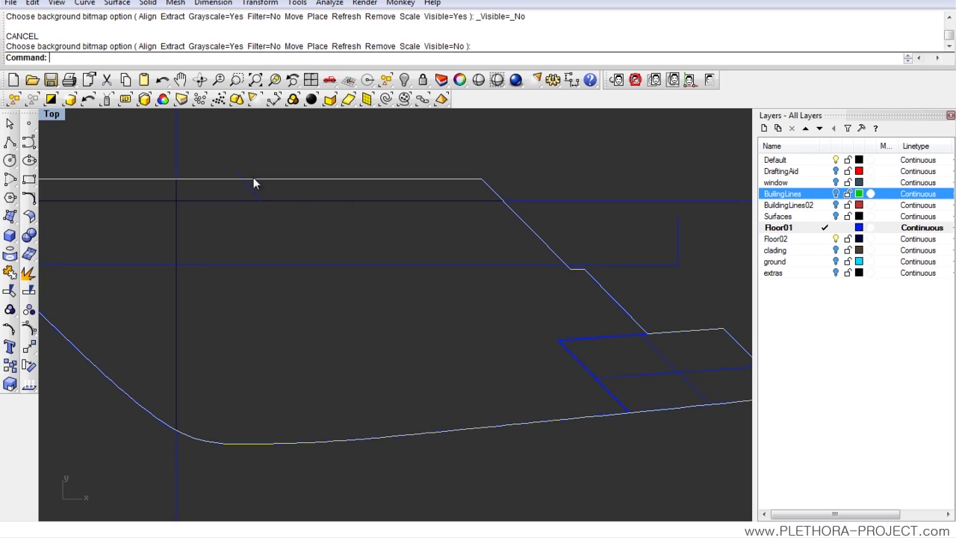
pyautogui.moveTo(274, 184); pyautogui.dragTo(274, 196, button='right')
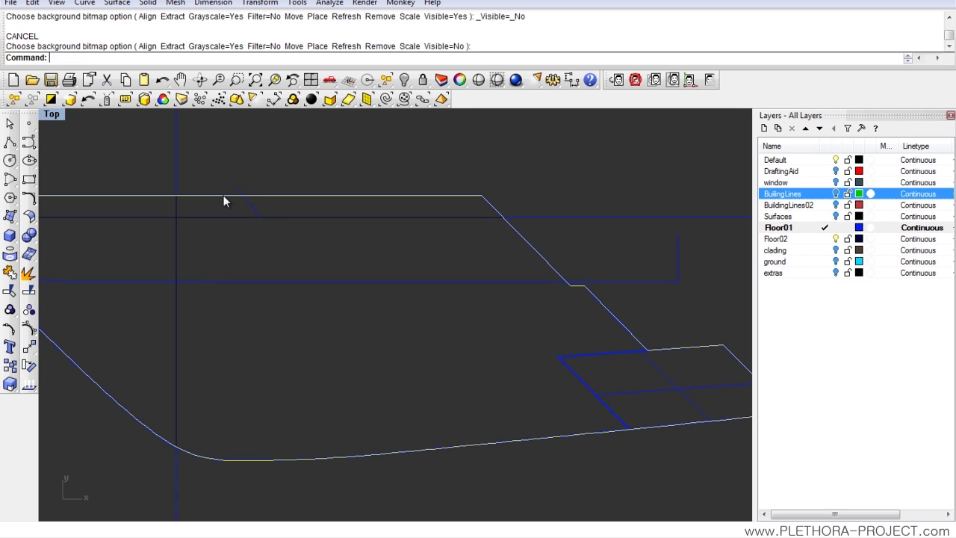
# Draw a polyline along the floor's edge from the slanted line's intersection, through the corner, to the intersection with the café wall line.
pyautogui.click(11, 143)
pyautogui.scroll(4, 233, 195)
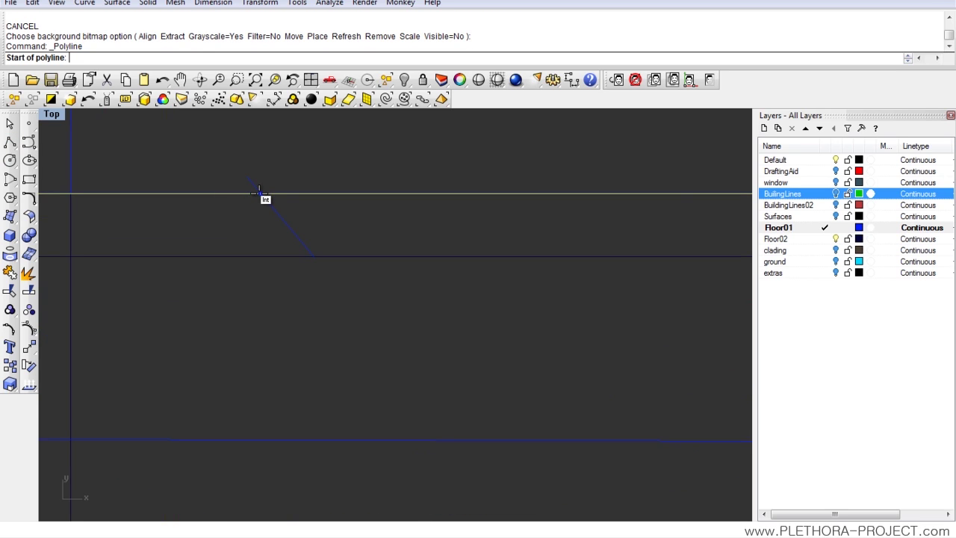
pyautogui.click(259, 194)
pyautogui.moveTo(461, 235); pyautogui.dragTo(193, 246, button='right')
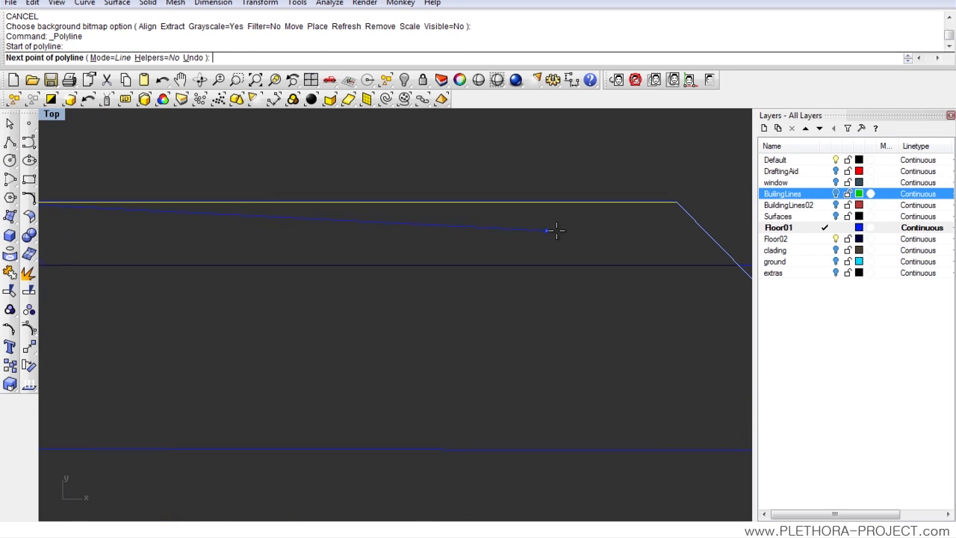
pyautogui.click(679, 204)
pyautogui.moveTo(702, 280); pyautogui.dragTo(555, 249, button='right')
pyautogui.moveTo(637, 349); pyautogui.dragTo(442, 292, button='right')
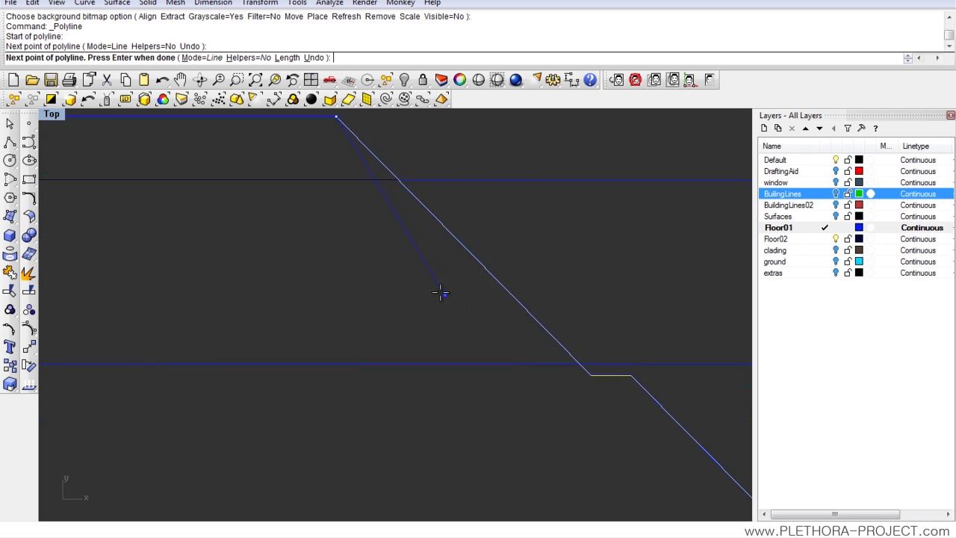
pyautogui.click(575, 363)
pyautogui.press('Return')
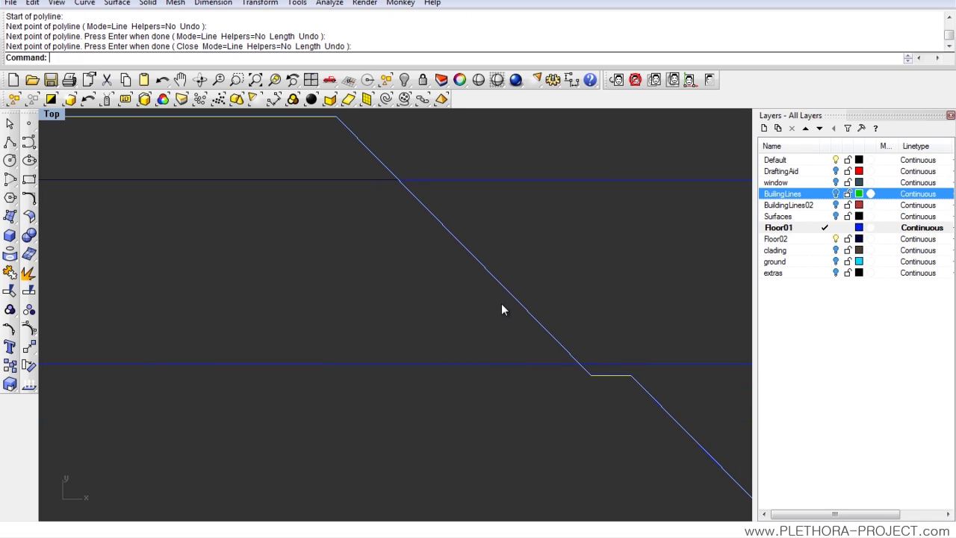
# Select the new step-edge curve and inspect it in a maximized Perspective view, zoomed to the selection.
pyautogui.click(504, 291)
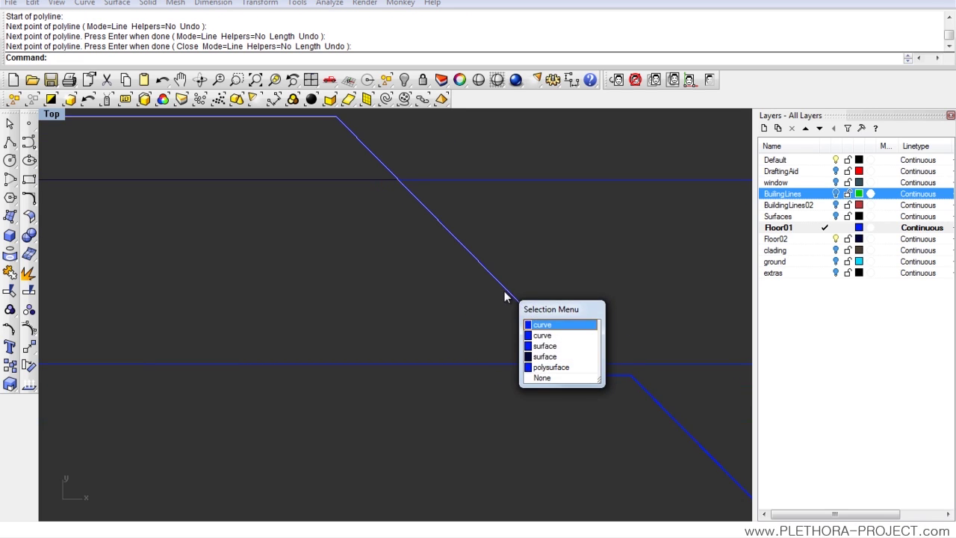
pyautogui.click(543, 326)
pyautogui.scroll(-4, 367, 292)
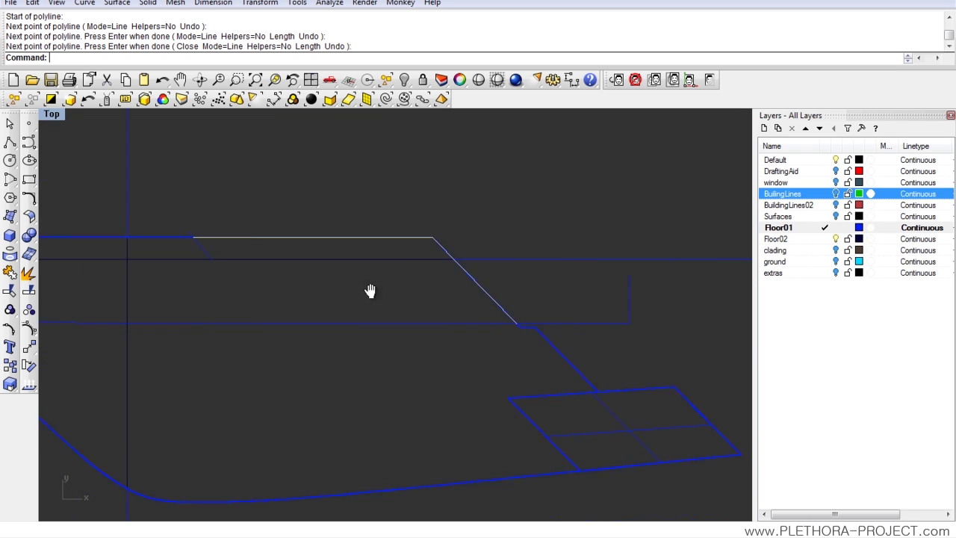
pyautogui.doubleClick(60, 115)
pyautogui.doubleClick(452, 120)
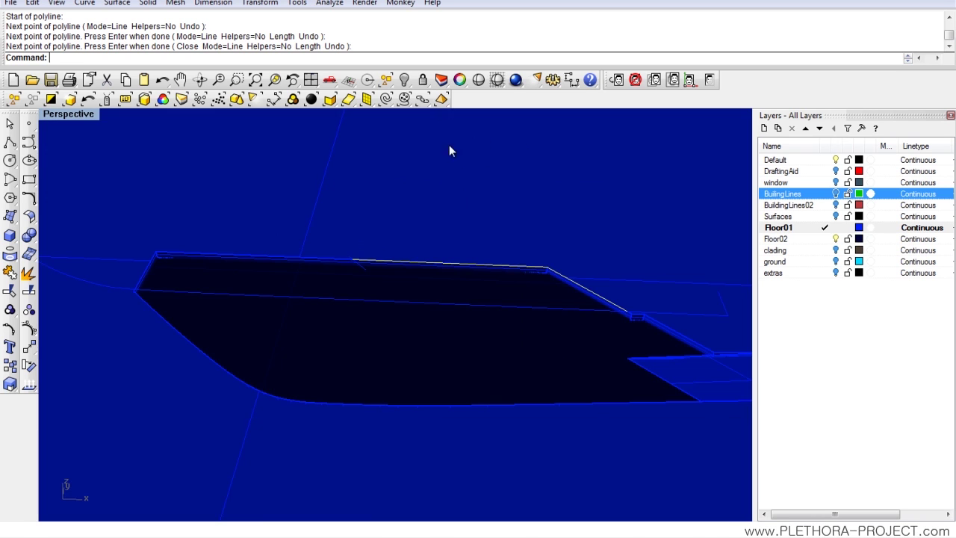
pyautogui.scroll(8, 463, 231)
pyautogui.moveTo(397, 267); pyautogui.dragTo(544, 237, button='right')
pyautogui.write('z')
pyautogui.press('Return')
pyautogui.write('s')
pyautogui.press('Return')
pyautogui.moveTo(351, 299); pyautogui.dragTo(381, 304, button='right')
pyautogui.scroll(3, 267, 328)
pyautogui.scroll(-8, 384, 319)
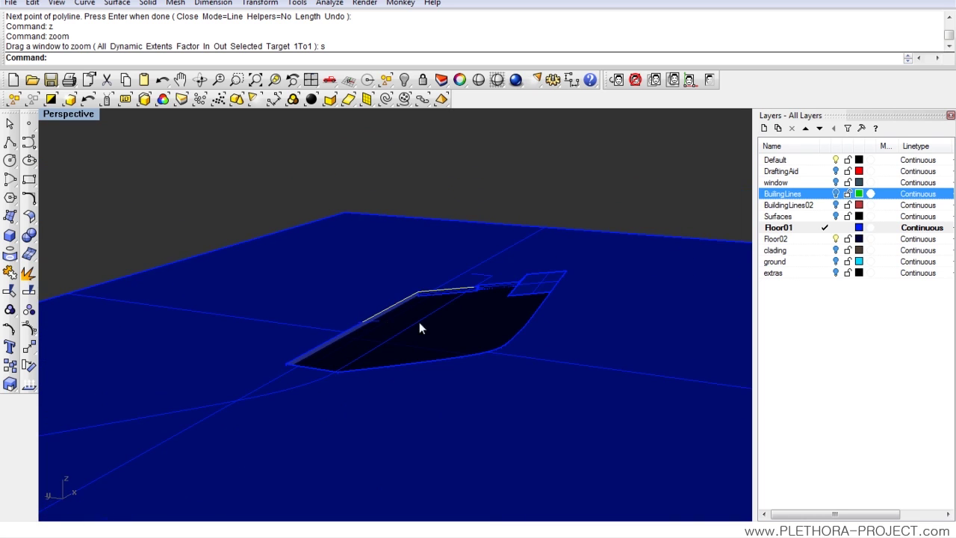
# Maximize the Front view showing the longitudinal sections and hide its background bitmap.
pyautogui.doubleClick(70, 113)
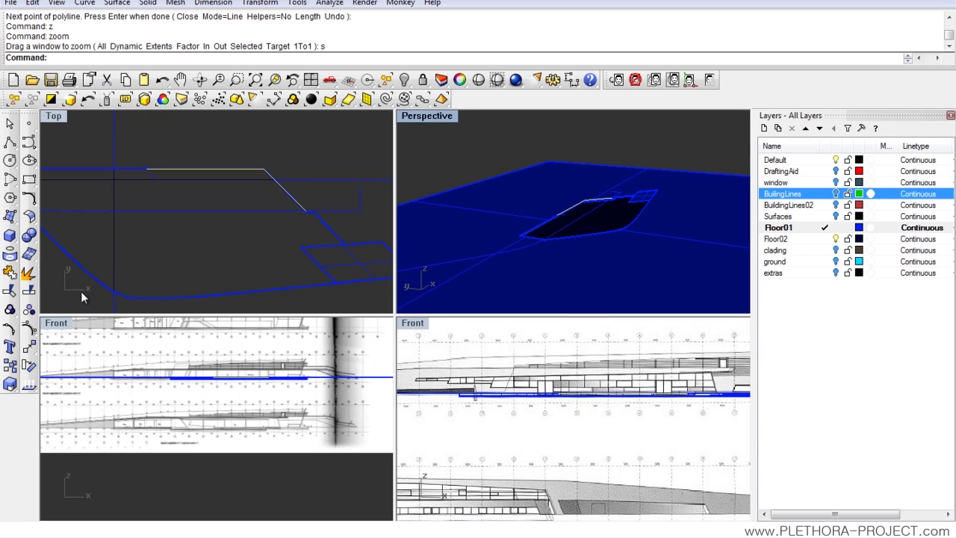
pyautogui.doubleClick(54, 325)
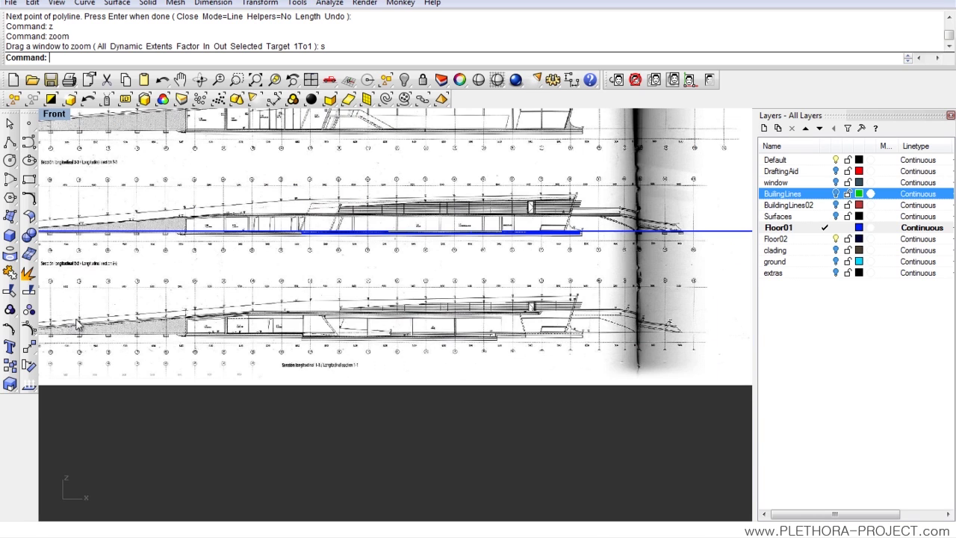
pyautogui.click(710, 80)
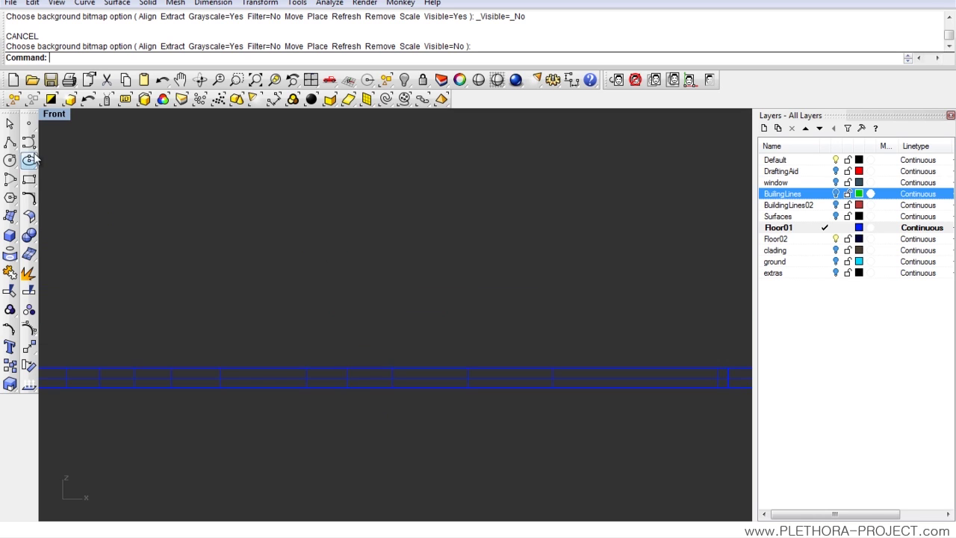
# Draw a single-step polyline above the floor in the Front view, with a 0.3 horizontal tread and a 0.17 downward riser.
pyautogui.click(9, 142)
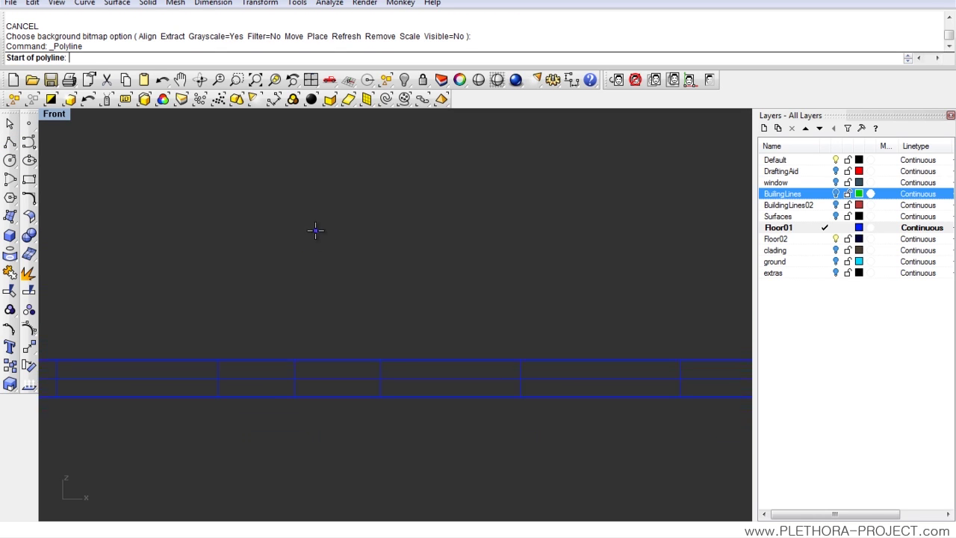
pyautogui.click(262, 223)
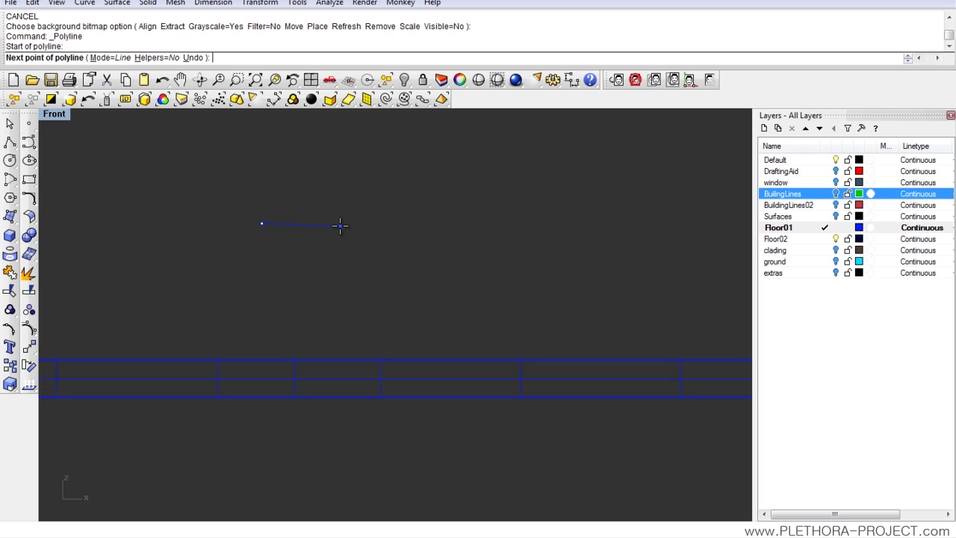
pyautogui.write('0.3')
pyautogui.press('Return')
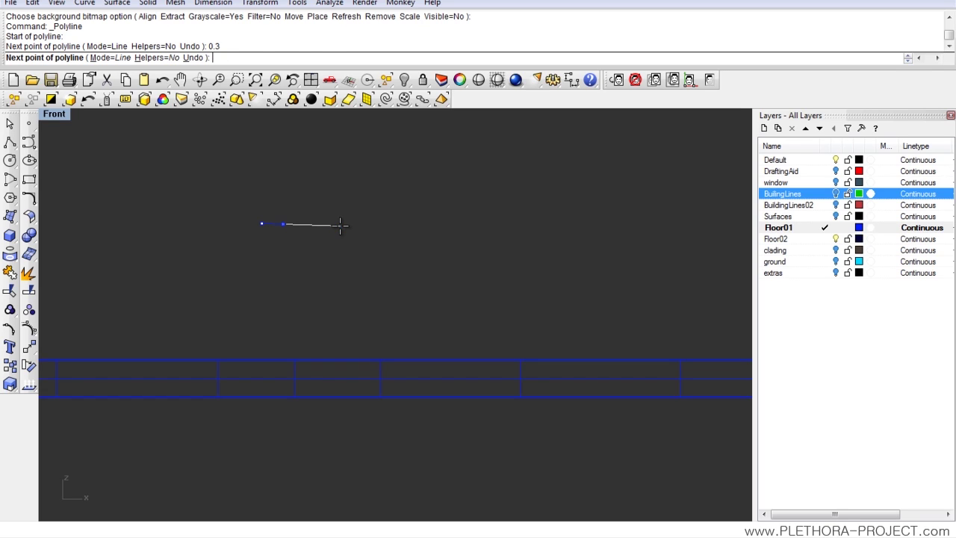
pyautogui.click(296, 297)
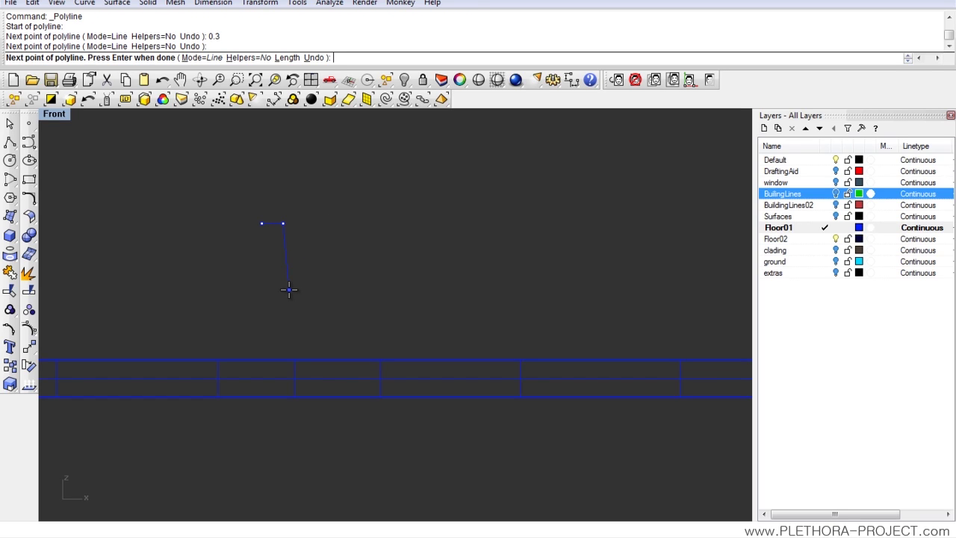
pyautogui.write('0.17')
pyautogui.press('Return')
pyautogui.click(288, 288)
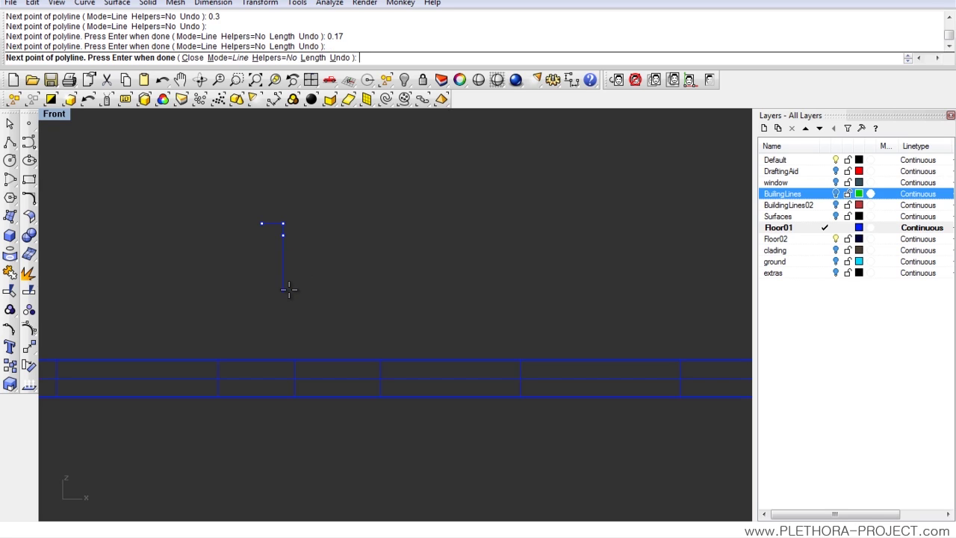
pyautogui.press('Return')
# Copy the step polyline twice, end to end, to form a descending three-step profile.
pyautogui.scroll(4, 282, 235)
pyautogui.write('COpy')
pyautogui.press('Return')
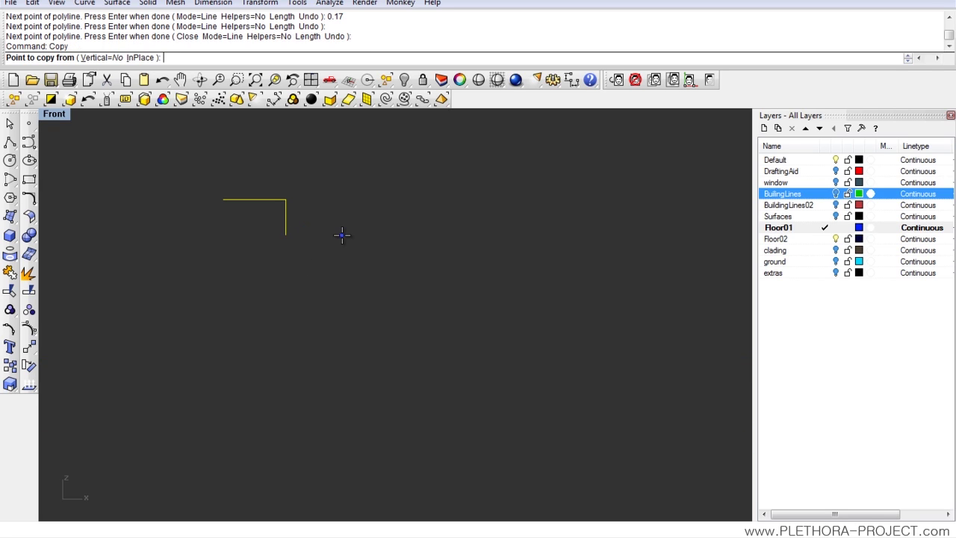
pyautogui.click(223, 200)
pyautogui.click(286, 235)
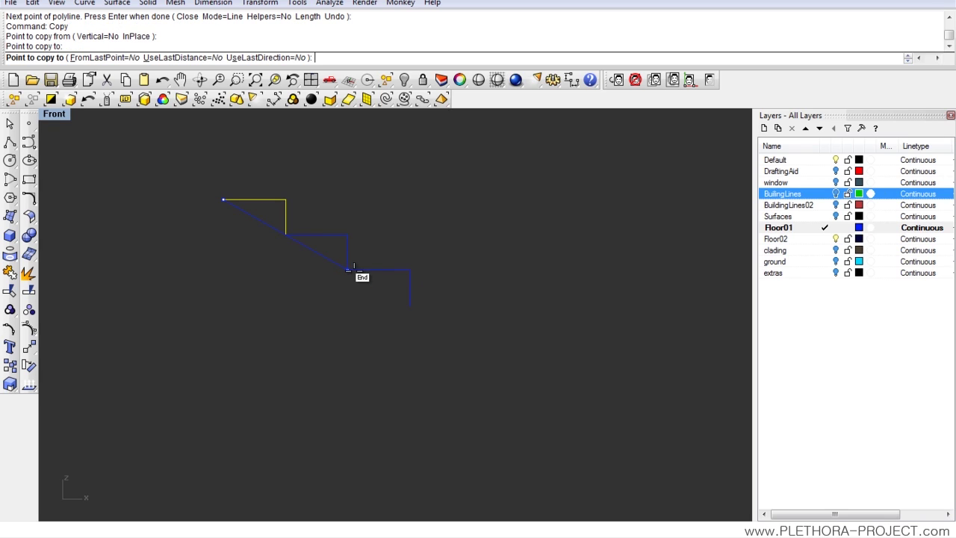
pyautogui.click(348, 269)
pyautogui.press('Return')
# Join the three step polylines into one curve and select it.
pyautogui.moveTo(152, 173); pyautogui.dragTo(525, 310)
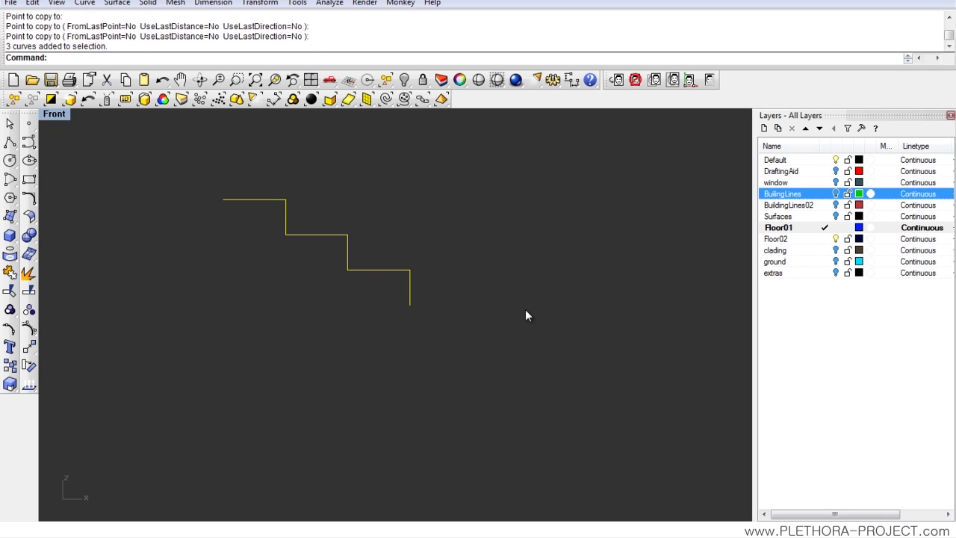
pyautogui.write('j')
pyautogui.press('Return')
pyautogui.press('Escape')
pyautogui.click(354, 267)
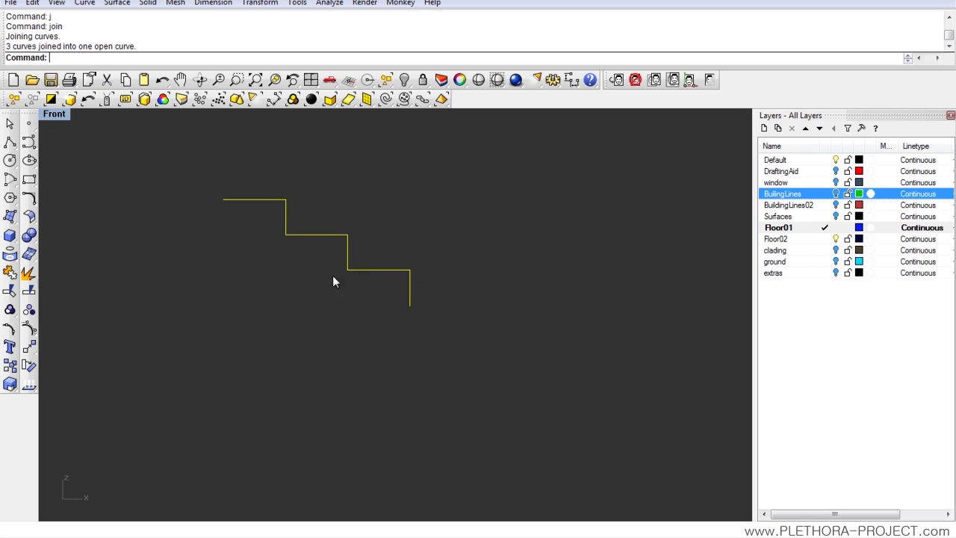
# Move the step profile in the Top view from its upper end to the step-edge curve's start at the slanted line.
pyautogui.doubleClick(61, 117)
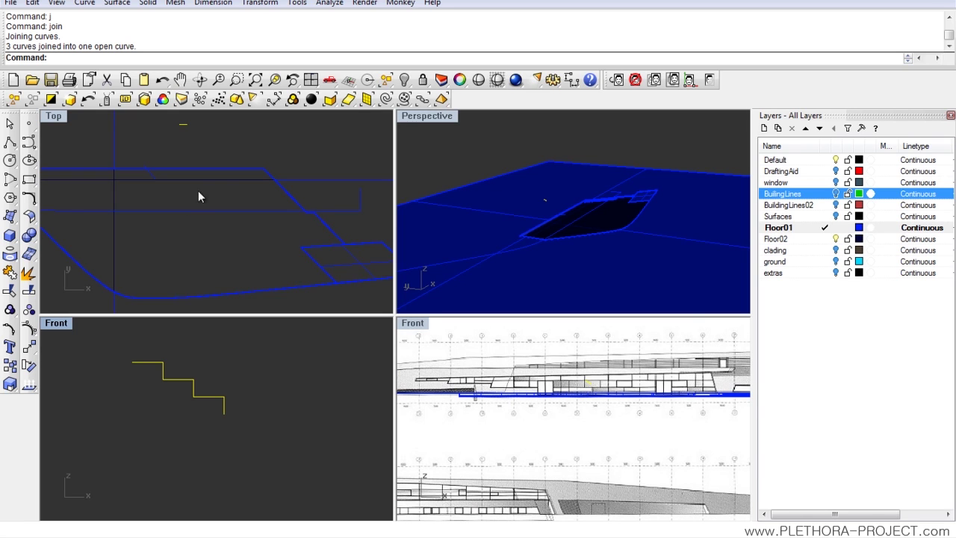
pyautogui.moveTo(193, 394); pyautogui.dragTo(201, 420)
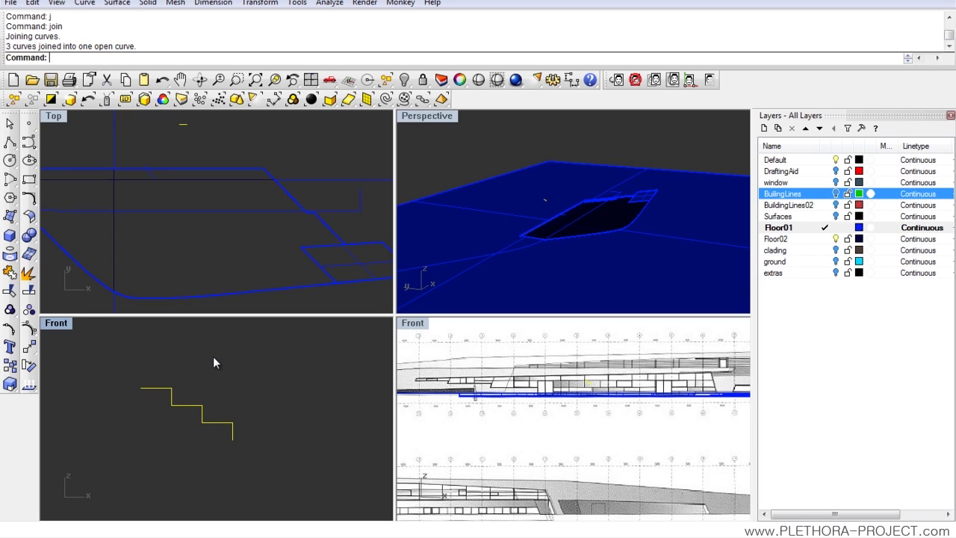
pyautogui.moveTo(191, 126); pyautogui.dragTo(215, 154, button='right')
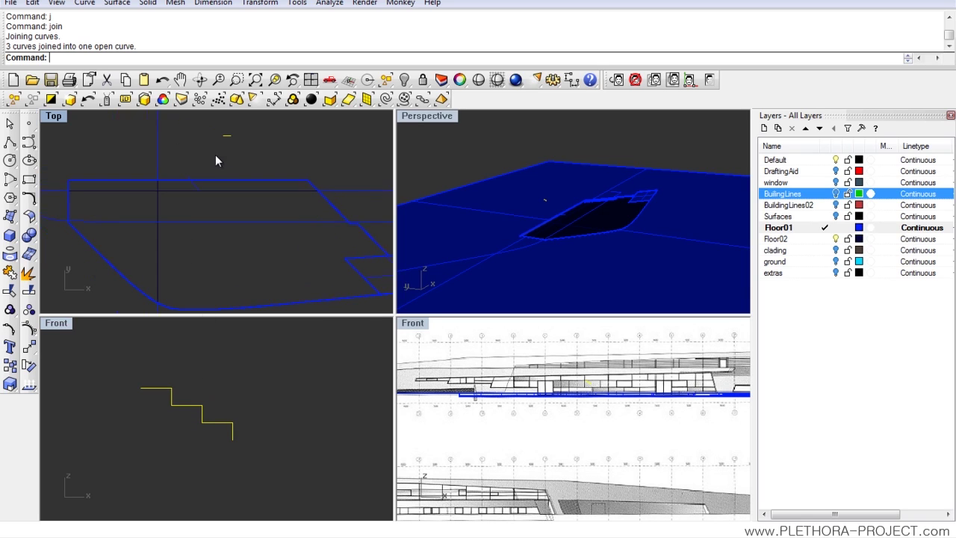
pyautogui.write('m')
pyautogui.press('Return')
pyautogui.scroll(2, 213, 153)
pyautogui.click(232, 129)
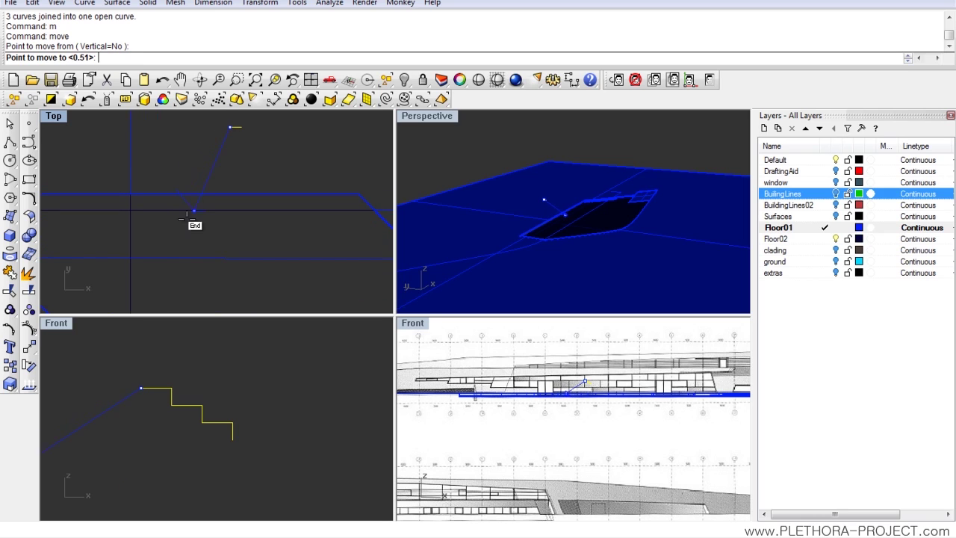
pyautogui.scroll(2, 180, 210)
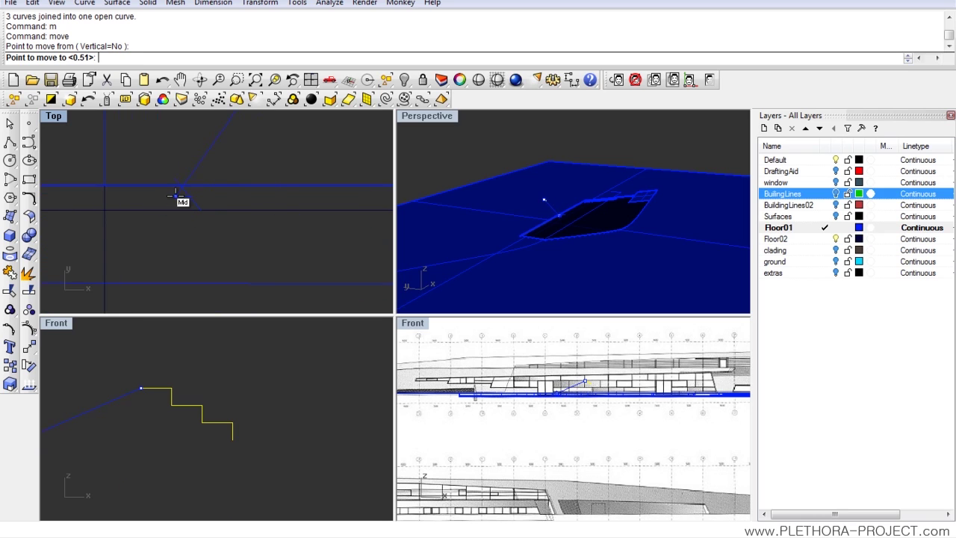
pyautogui.click(183, 184)
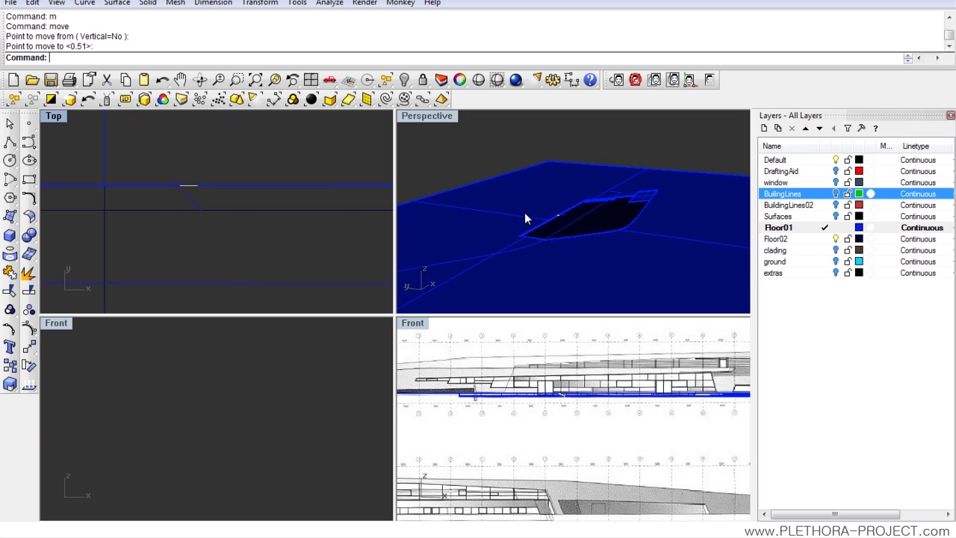
# Examine the moved step profile against the floor edge in a maximized Perspective view, zoomed to the selection.
pyautogui.moveTo(522, 215); pyautogui.dragTo(472, 186, button='right')
pyautogui.doubleClick(416, 115)
pyautogui.write('z')
pyautogui.press('Return')
pyautogui.write('s')
pyautogui.press('Return')
pyautogui.scroll(-10, 390, 219)
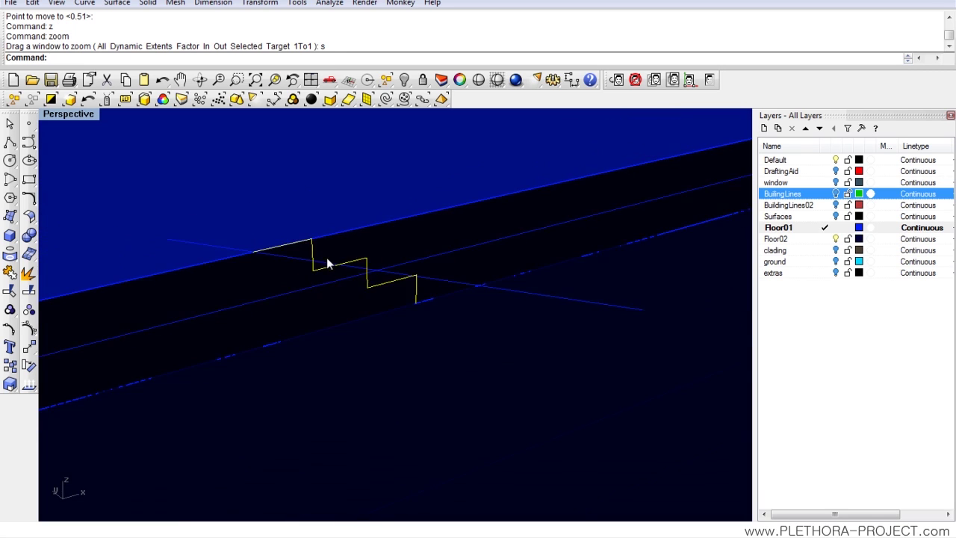
pyautogui.scroll(10, 358, 293)
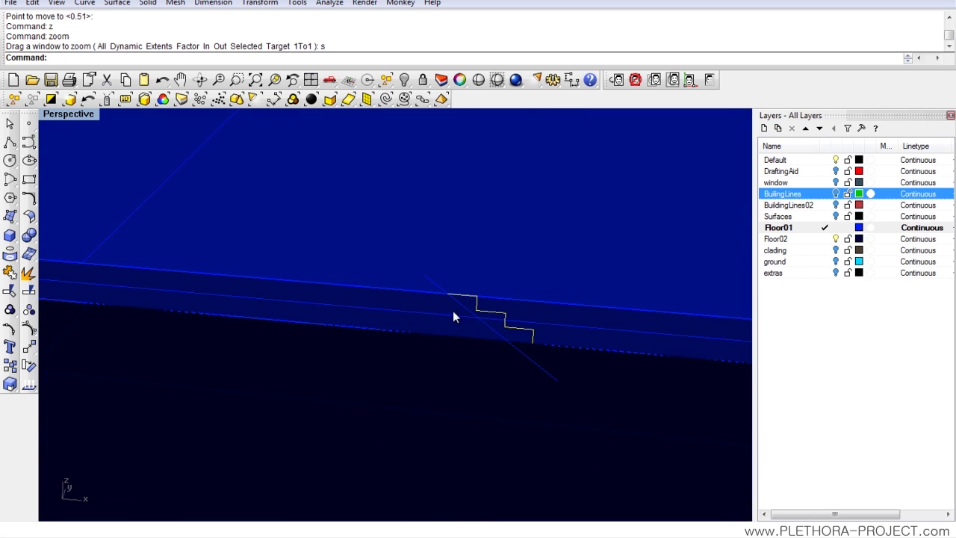
# Rotate the step profile in the Top view about its upper end until it is perpendicular to the floor's edge.
pyautogui.doubleClick(67, 117)
pyautogui.doubleClick(59, 115)
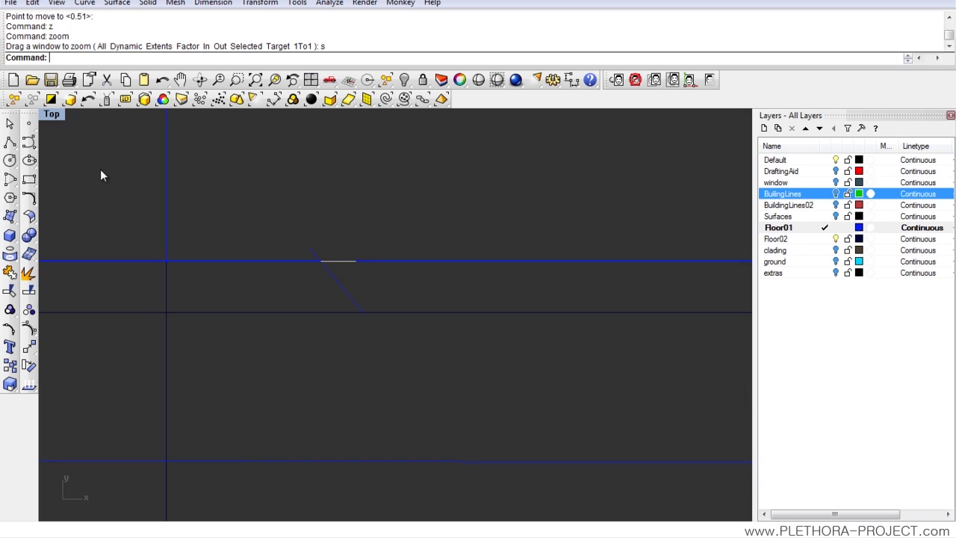
pyautogui.write('o')
pyautogui.press('Return')
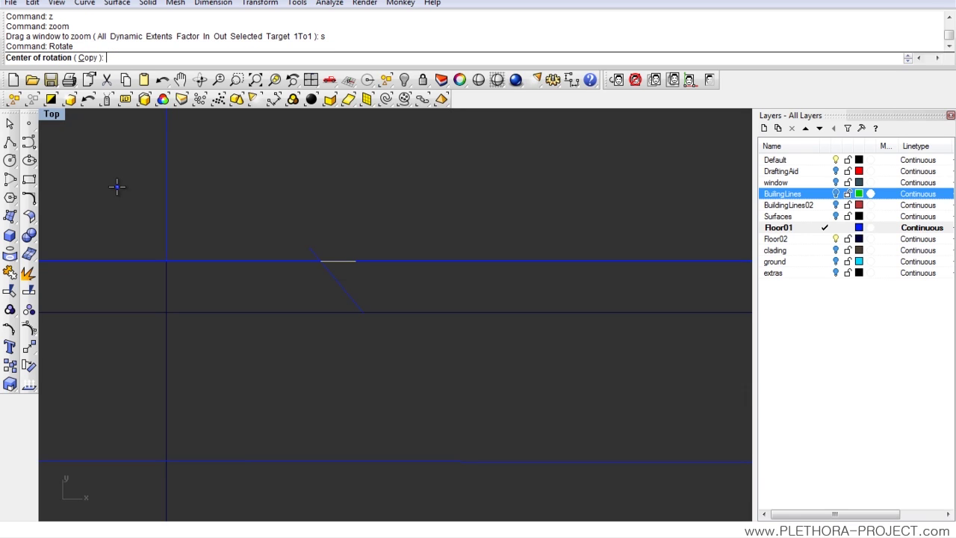
pyautogui.click(322, 261)
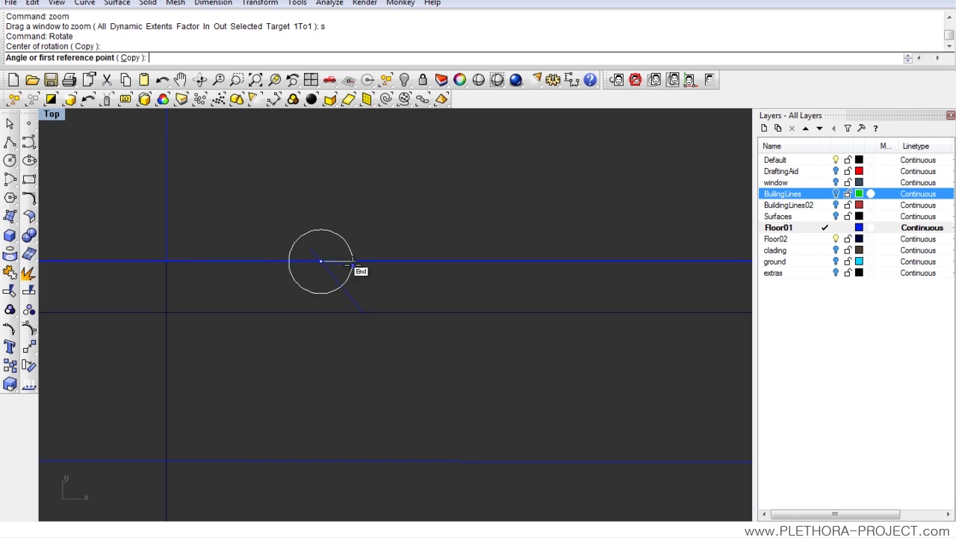
pyautogui.click(355, 261)
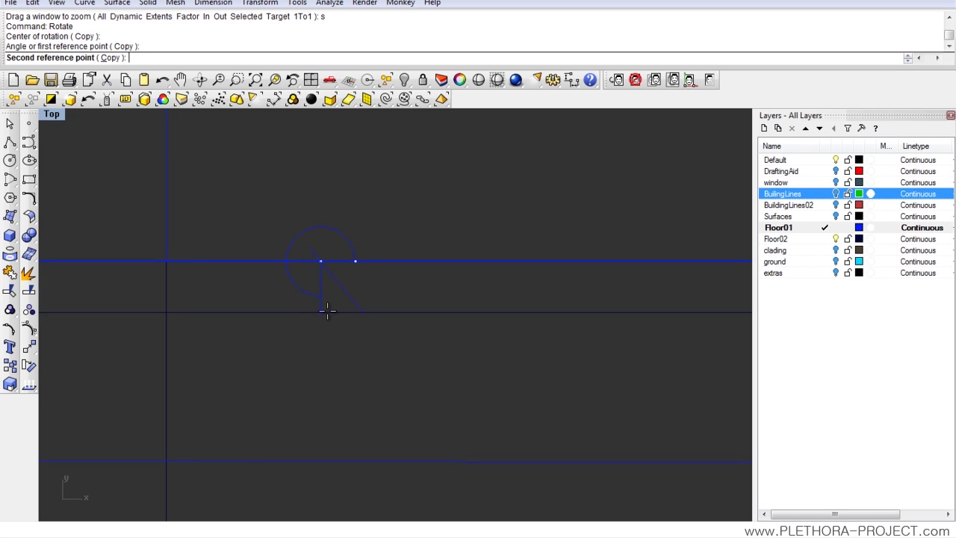
pyautogui.click(328, 311)
# Inspect the rotated step profile and the floor edge from several angles in a maximized Perspective view.
pyautogui.hotkey('ctrl', 'm')
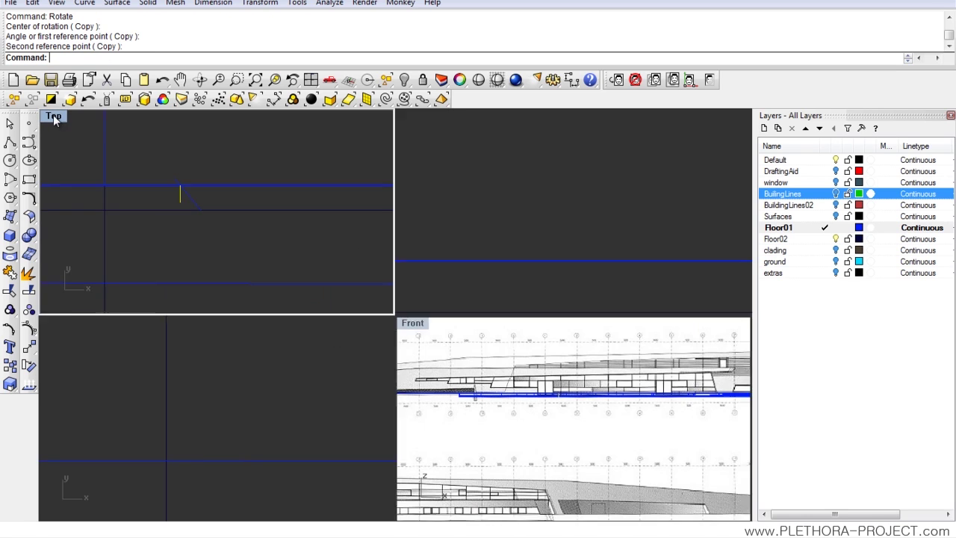
pyautogui.doubleClick(444, 117)
pyautogui.moveTo(431, 247); pyautogui.dragTo(345, 240, button='right')
pyautogui.moveTo(408, 242); pyautogui.dragTo(325, 258, button='right')
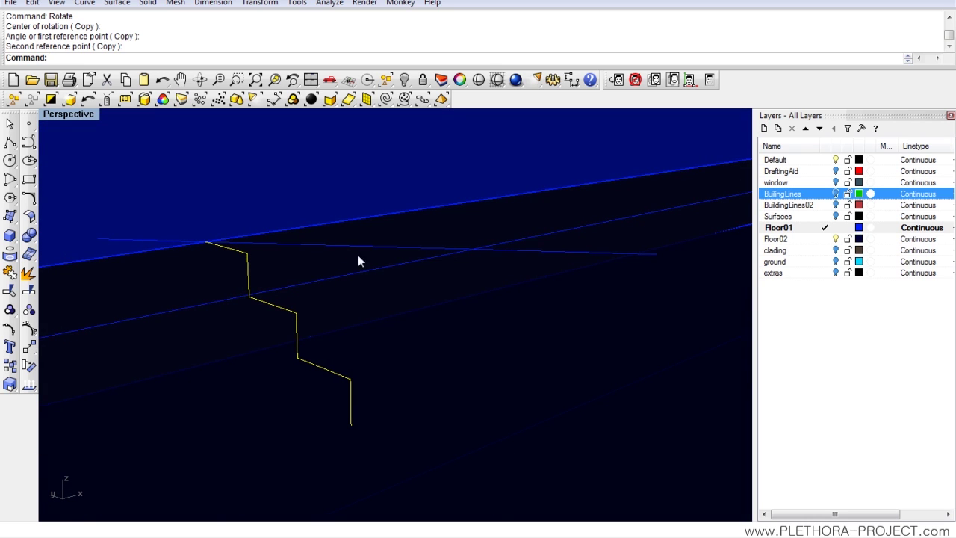
pyautogui.moveTo(619, 266); pyautogui.dragTo(266, 258, button='right')
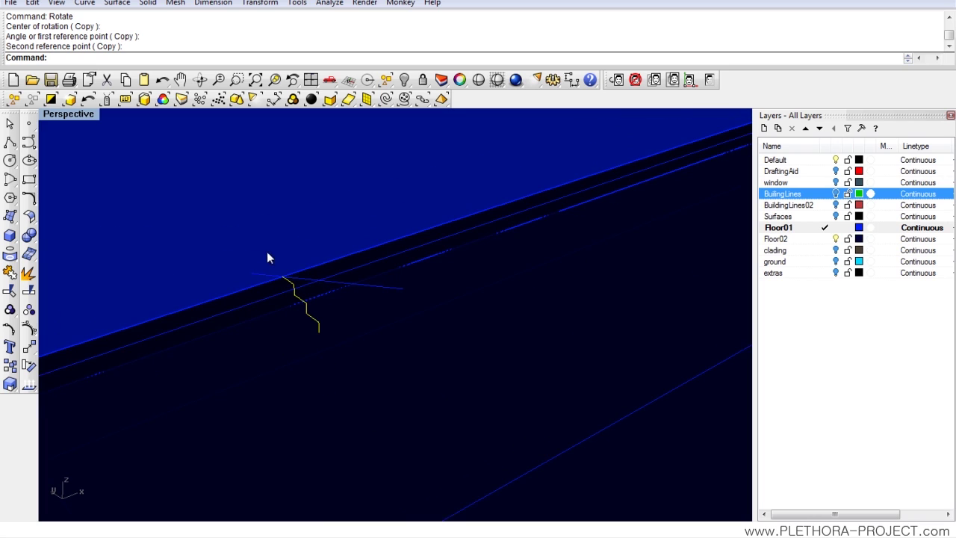
pyautogui.moveTo(329, 287); pyautogui.dragTo(342, 320, button='right')
pyautogui.scroll(-2, 306, 292)
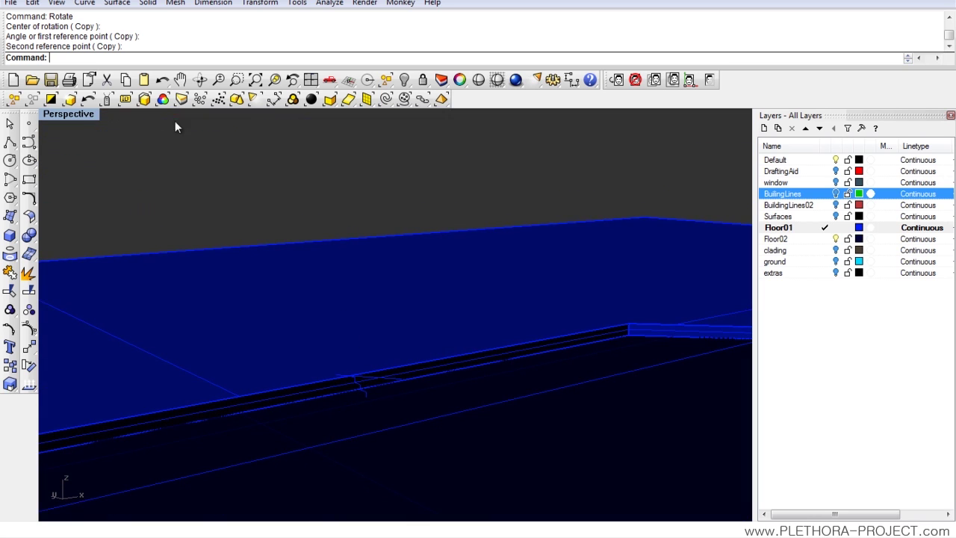
# Sweep the step profile along the step-edge curve with a one-rail sweep to create the café steps.
pyautogui.click(127, 7)
pyautogui.click(142, 45)
pyautogui.moveTo(365, 320); pyautogui.dragTo(321, 243, button='right')
pyautogui.click(339, 345)
pyautogui.click(365, 392)
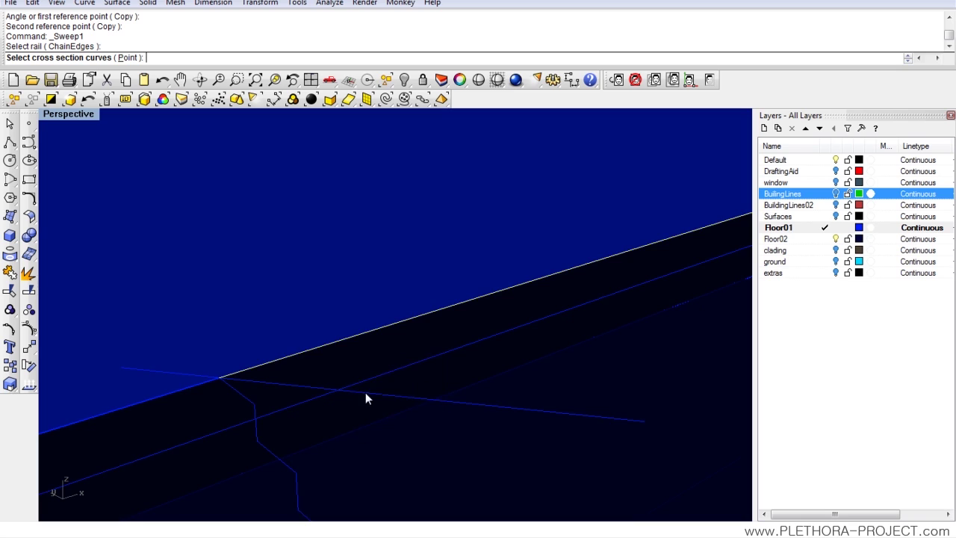
pyautogui.keyDown('shift'); pyautogui.moveTo(365, 392); pyautogui.dragTo(365, 311, button='right'); pyautogui.keyUp('shift')
pyautogui.scroll(-6, 366, 313)
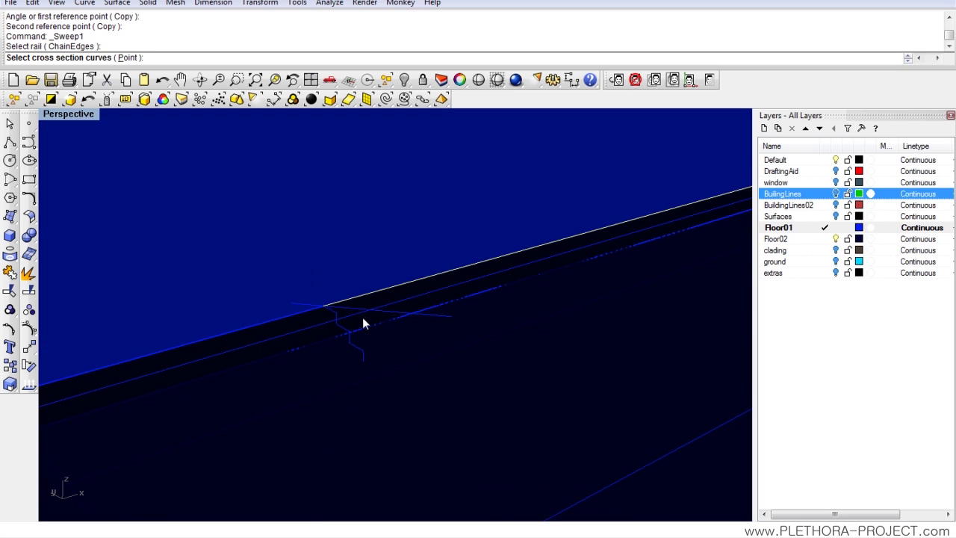
pyautogui.click(342, 333)
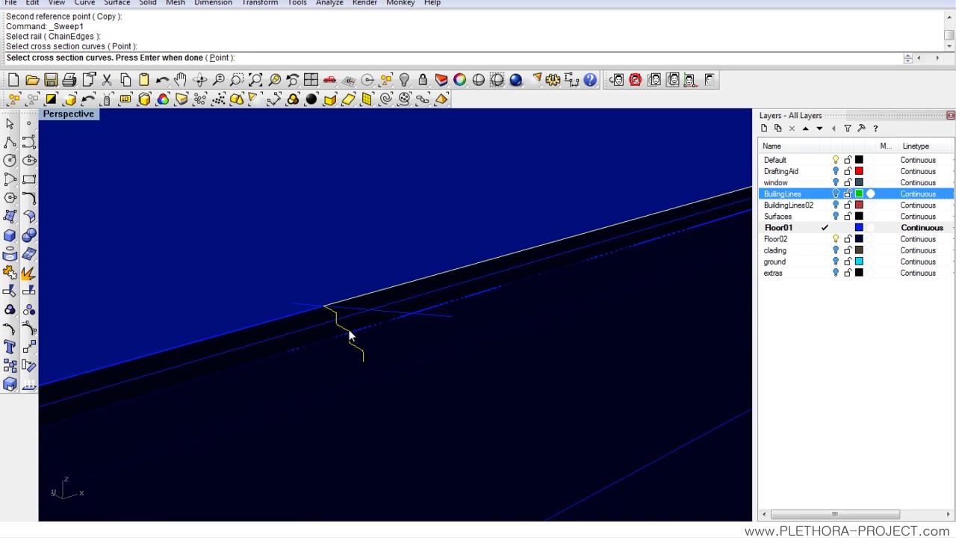
pyautogui.press('Return')
pyautogui.click(540, 372)
# Trim the start of the swept steps in the Top view, using the slanted end line as the cutting object.
pyautogui.moveTo(473, 353); pyautogui.dragTo(439, 386, button='right')
pyautogui.scroll(-5, 331, 316)
pyautogui.moveTo(186, 347); pyautogui.dragTo(250, 355, button='right')
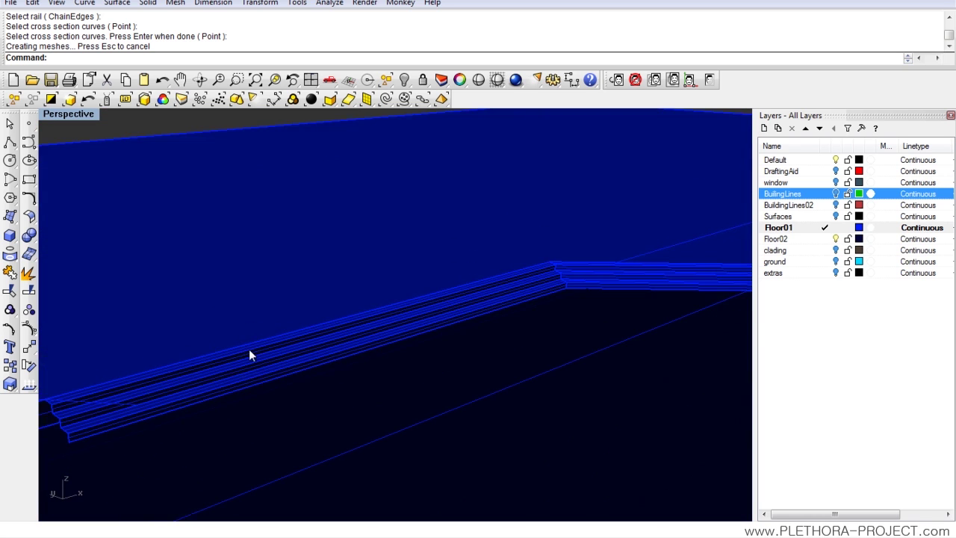
pyautogui.doubleClick(54, 114)
pyautogui.doubleClick(49, 115)
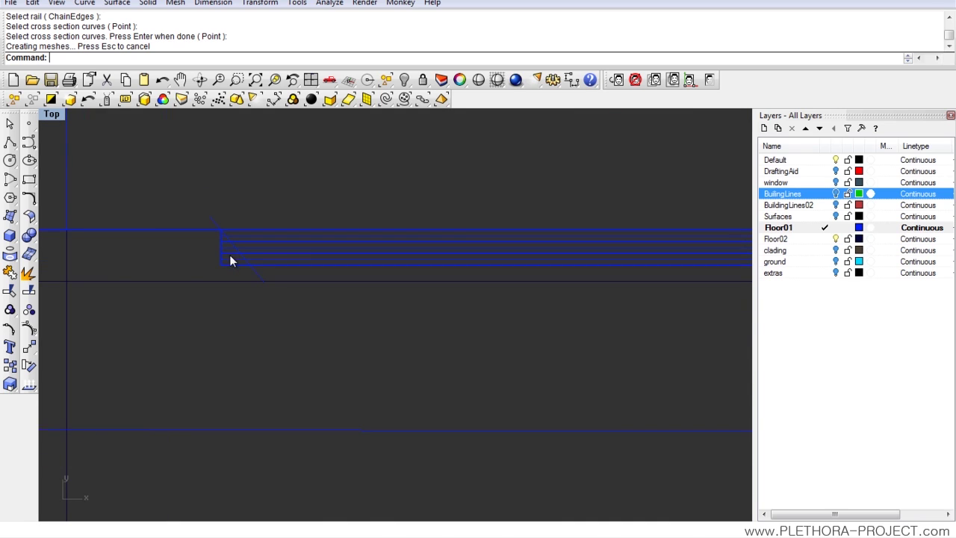
pyautogui.click(10, 291)
pyautogui.click(257, 272)
pyautogui.press('Return')
pyautogui.scroll(-3, 473, 289)
pyautogui.scroll(5, 465, 317)
pyautogui.press('Return')
# Trim the far end of the swept steps with the café wall line as the cutting object.
pyautogui.press('Return')
pyautogui.click(430, 334)
pyautogui.press('Return')
pyautogui.click(467, 345)
pyautogui.scroll(-3, 314, 351)
pyautogui.press('Return')
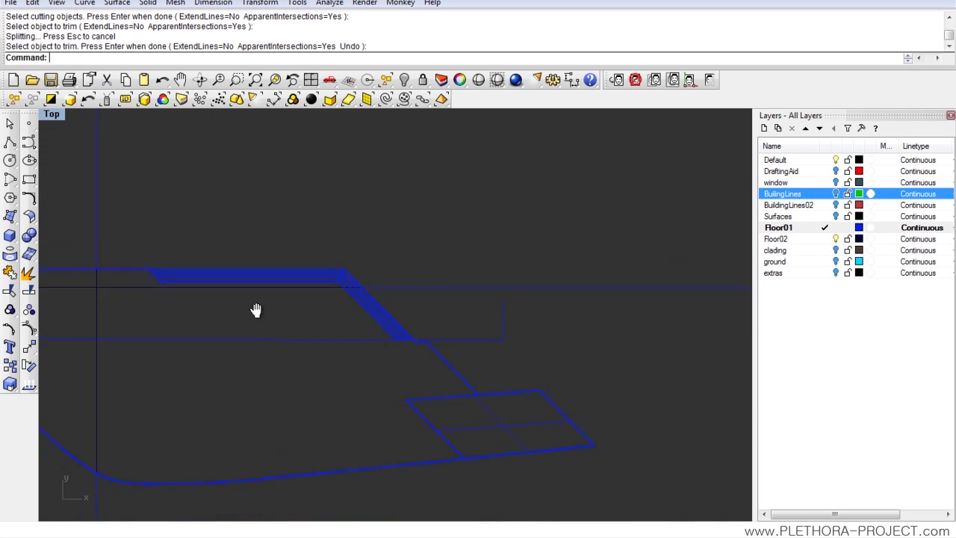
# Move the leftover step profile and the lines used for trimming the café steps to the extras layer.
pyautogui.doubleClick(52, 114)
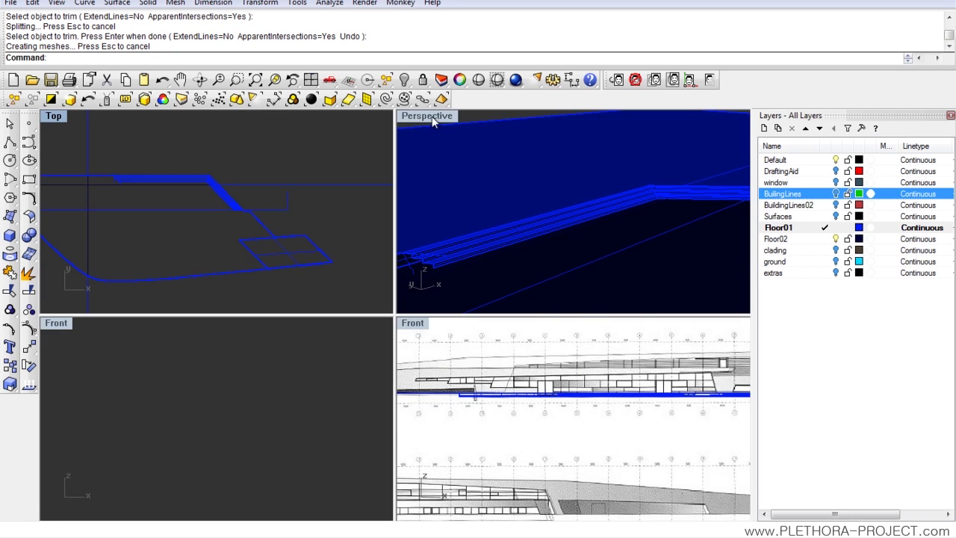
pyautogui.doubleClick(425, 115)
pyautogui.scroll(3, 414, 314)
pyautogui.scroll(3, 240, 314)
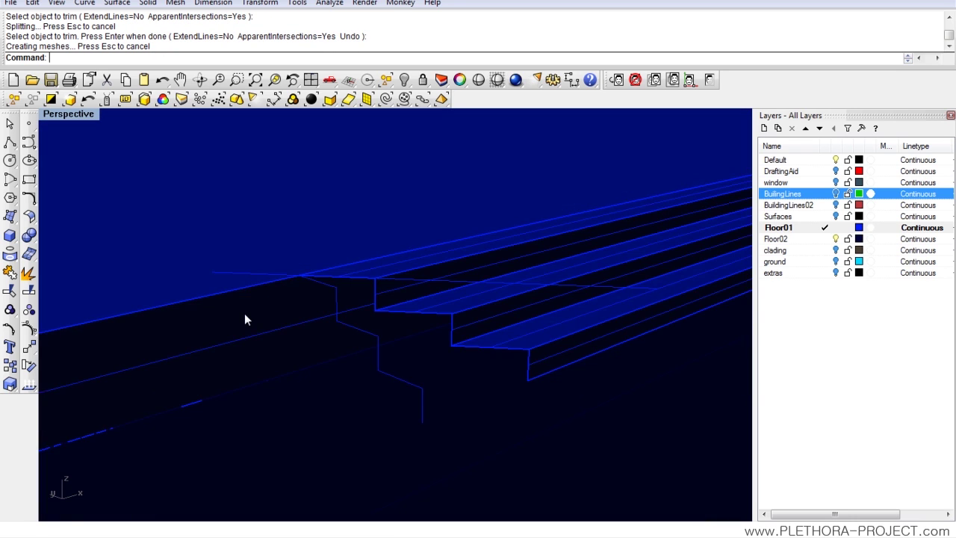
pyautogui.keyDown('shift'); pyautogui.moveTo(282, 319); pyautogui.dragTo(284, 289, button='right'); pyautogui.keyUp('shift')
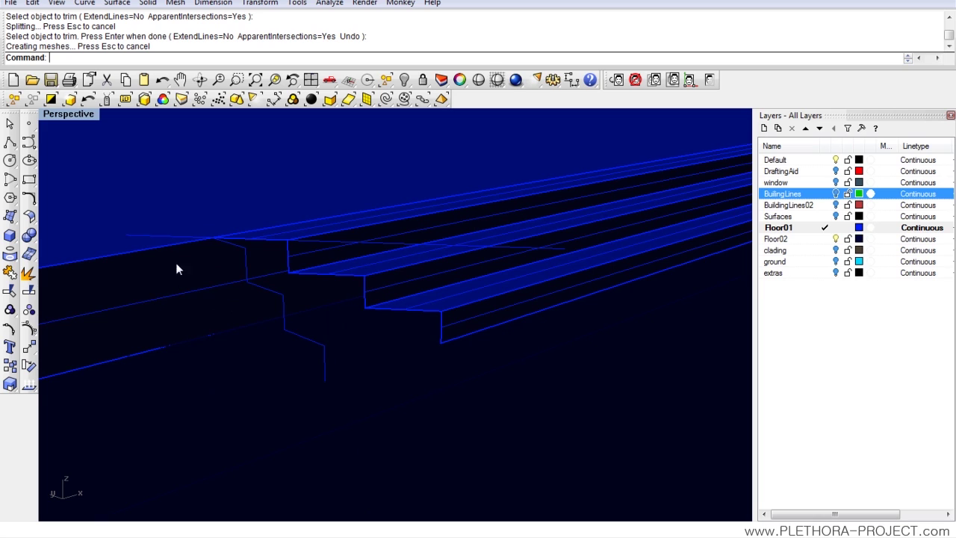
pyautogui.click(280, 298)
pyautogui.moveTo(280, 299); pyautogui.dragTo(334, 291, button='right')
pyautogui.moveTo(367, 239); pyautogui.dragTo(442, 253, button='right')
pyautogui.click(440, 250)
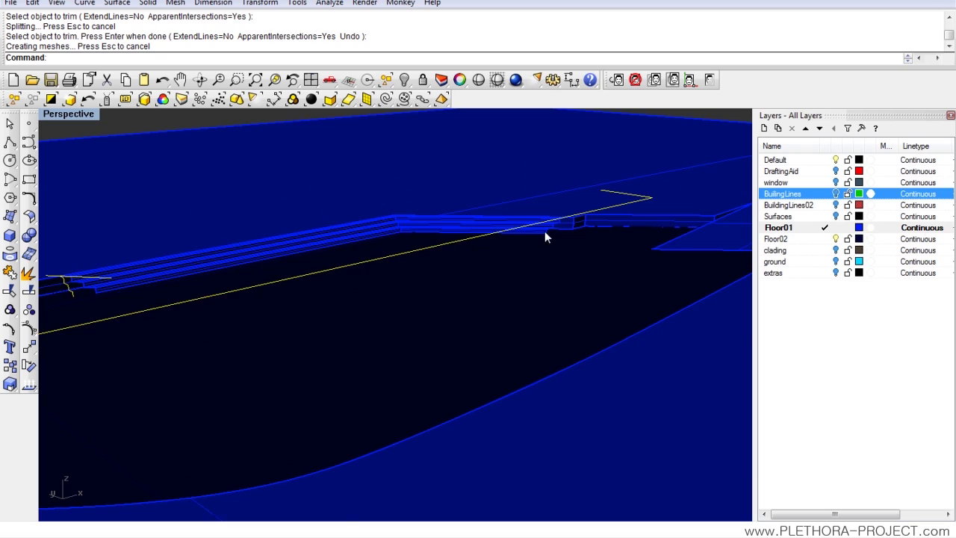
pyautogui.scroll(3, 544, 239)
pyautogui.click(781, 272)
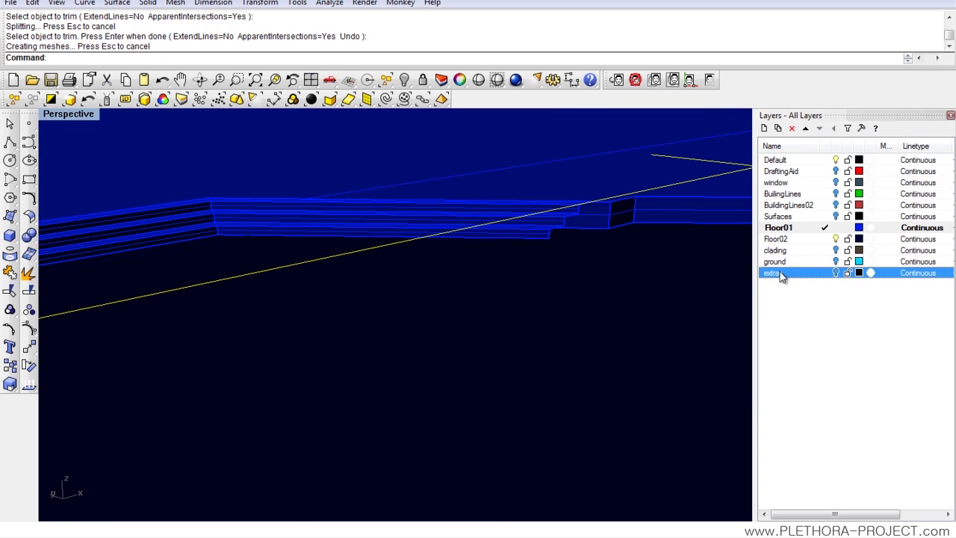
pyautogui.rightClick(779, 273)
pyautogui.click(820, 437)
# Draw a closed polyline around the open start end of the café steps, following the stepped edge and the floor's vertical face.
pyautogui.moveTo(549, 365); pyautogui.dragTo(482, 314, button='right')
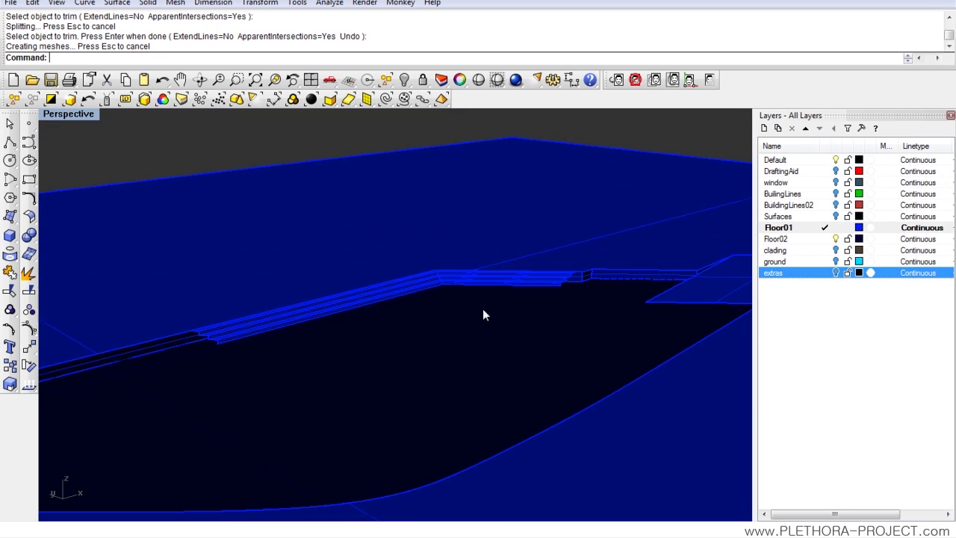
pyautogui.moveTo(249, 290); pyautogui.dragTo(407, 333, button='right')
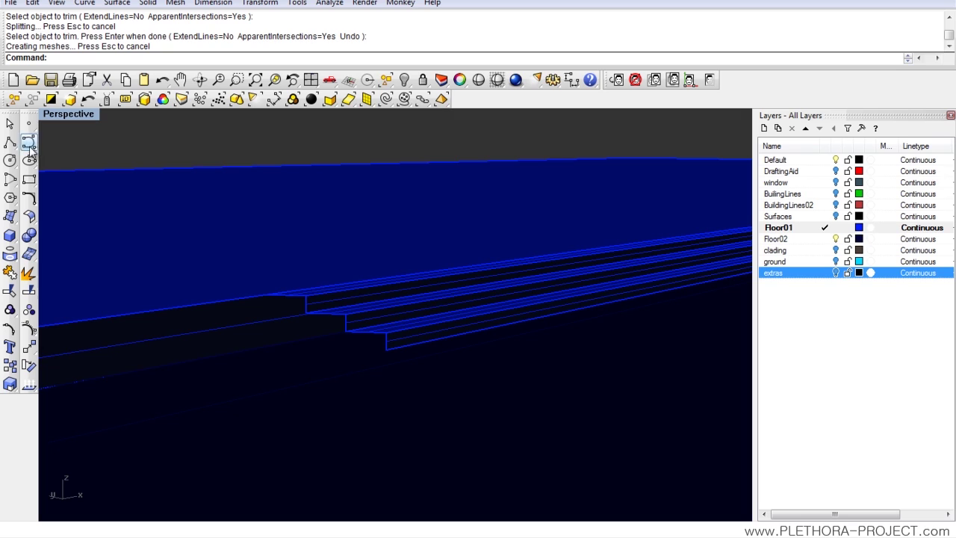
pyautogui.click(9, 142)
pyautogui.click(266, 296)
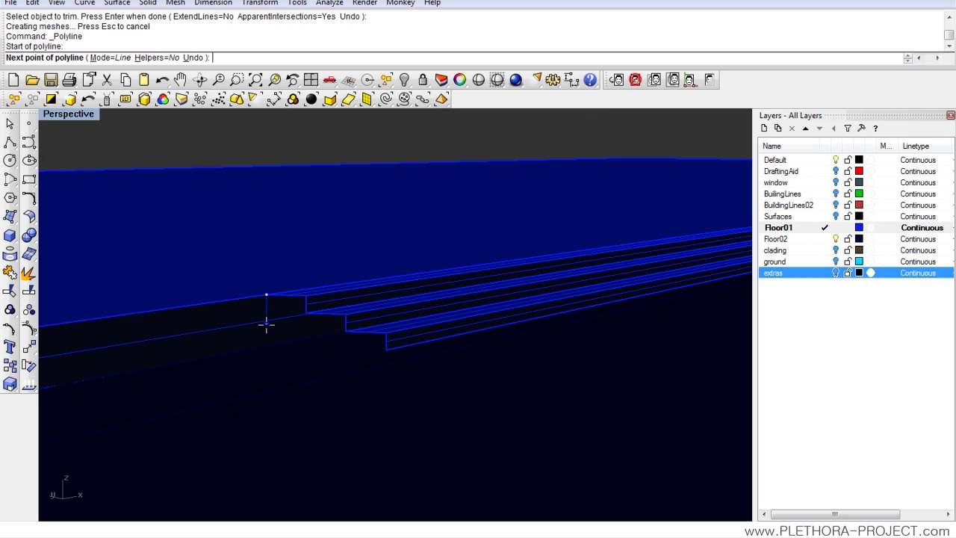
pyautogui.click(267, 347)
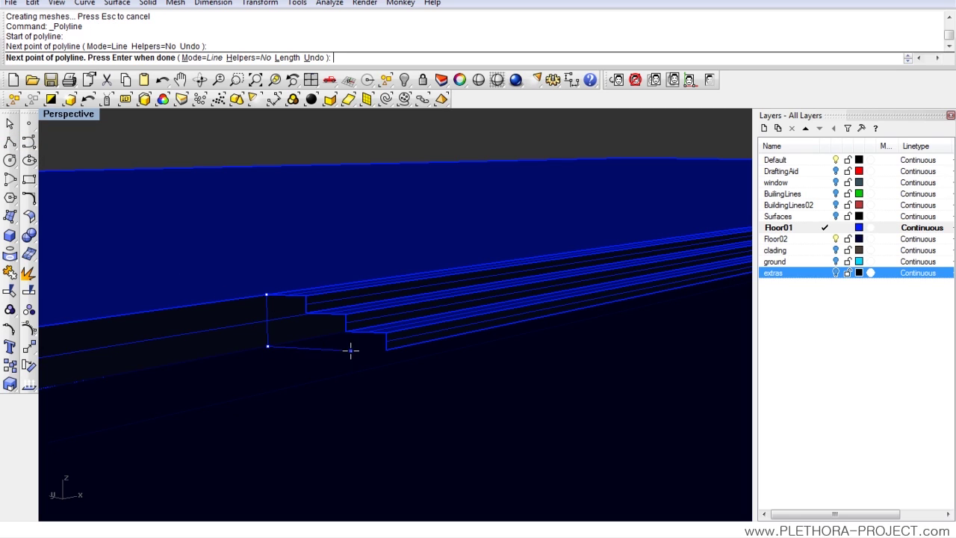
pyautogui.click(385, 349)
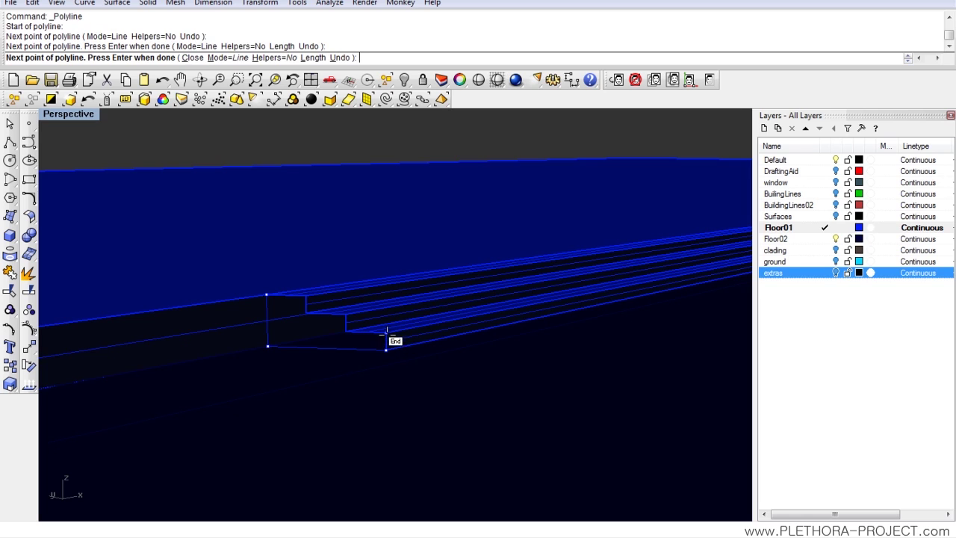
pyautogui.click(385, 333)
pyautogui.click(346, 333)
pyautogui.click(347, 313)
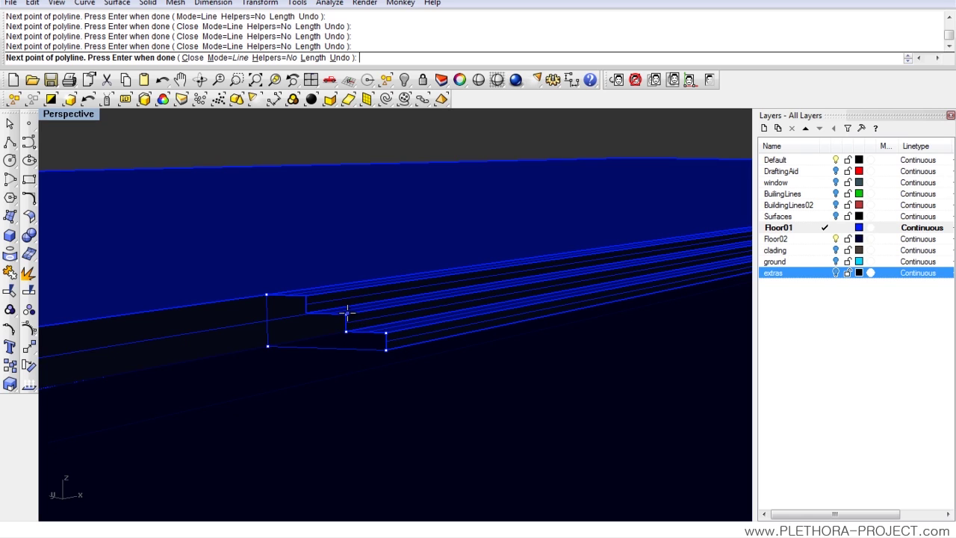
pyautogui.click(304, 310)
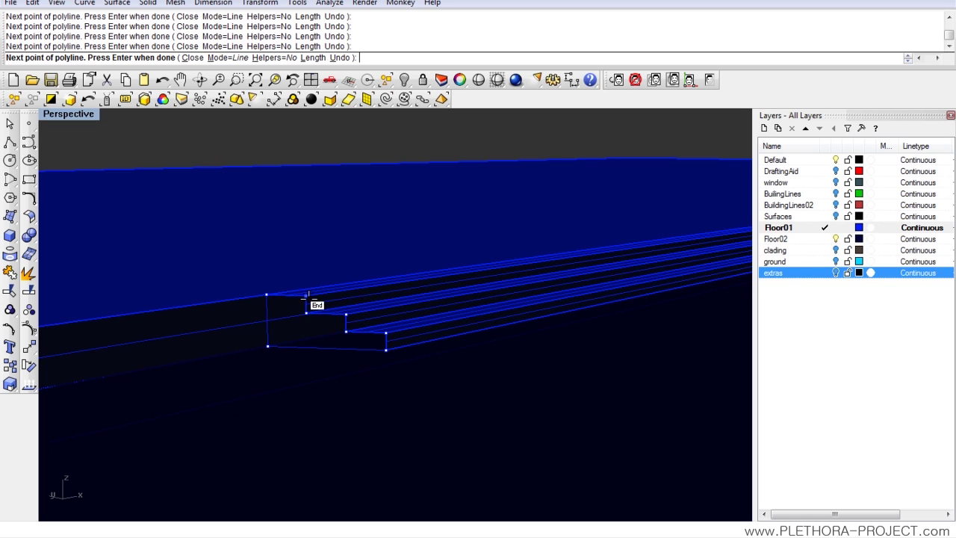
pyautogui.click(267, 295)
# Cap the start end of the café steps with a planar surface from the closed outline.
pyautogui.moveTo(266, 348); pyautogui.dragTo(288, 328, button='right')
pyautogui.click(208, 346)
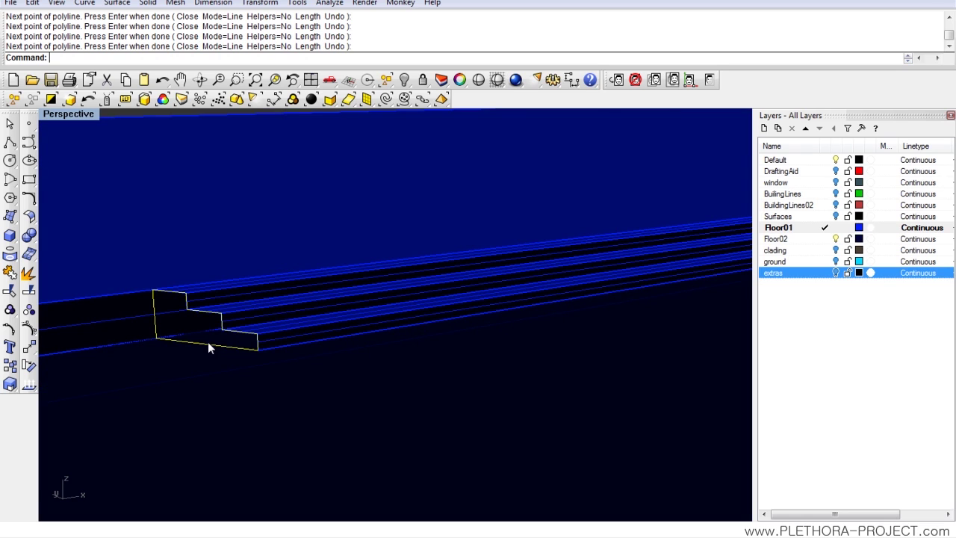
pyautogui.write('PlanarSrf')
pyautogui.press('Return')
# Trace the open far end of the café steps with a closed polyline down to the base of the floor edge.
pyautogui.moveTo(224, 302); pyautogui.dragTo(273, 201, button='right')
pyautogui.moveTo(280, 156); pyautogui.dragTo(377, 318, button='right')
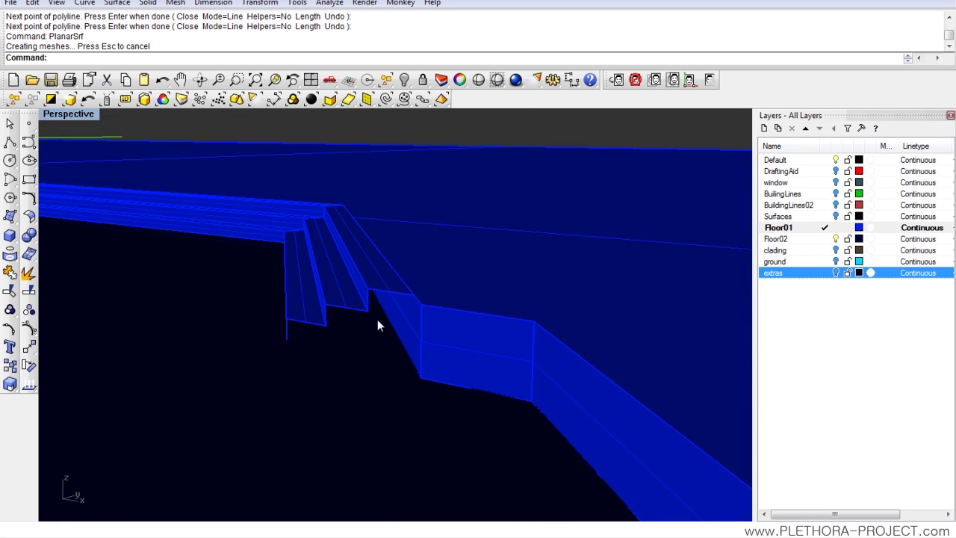
pyautogui.click(10, 145)
pyautogui.click(413, 296)
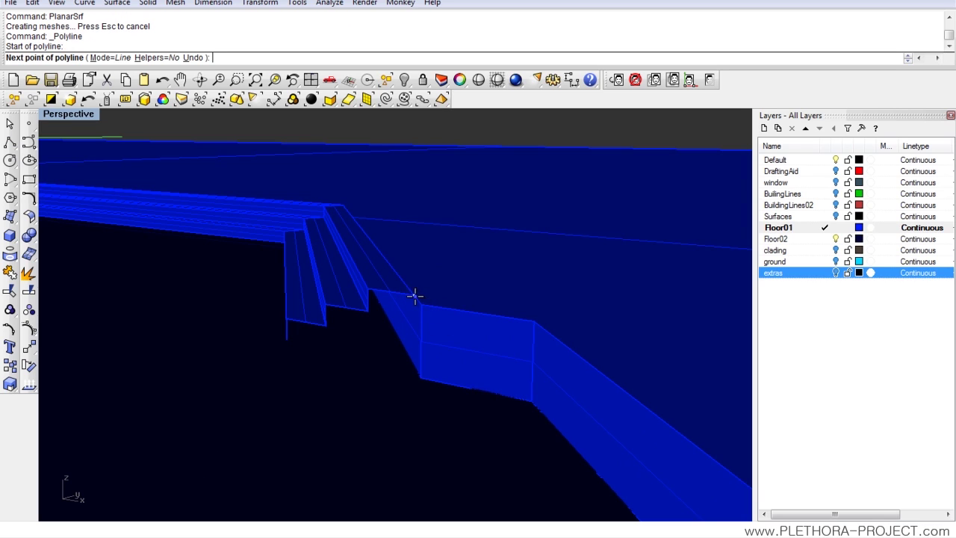
pyautogui.click(414, 364)
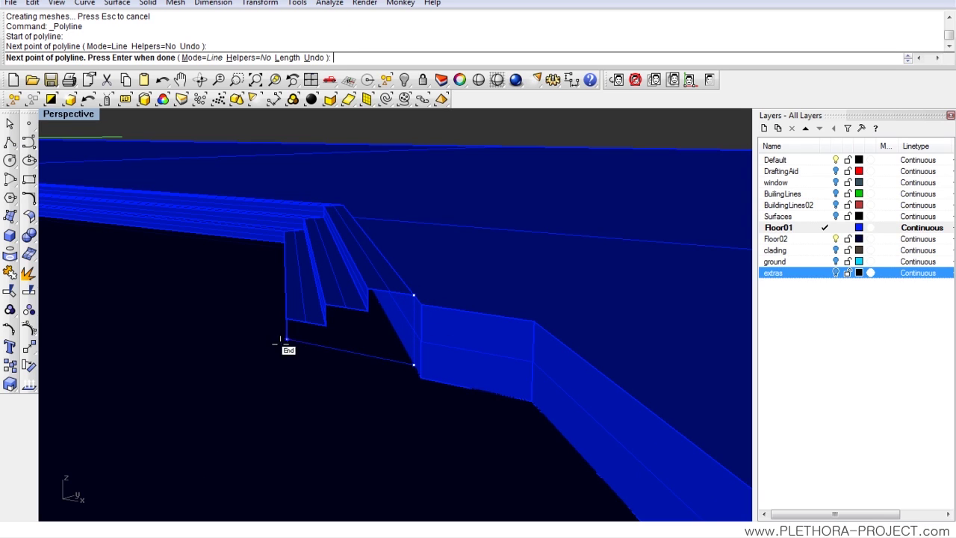
pyautogui.click(287, 339)
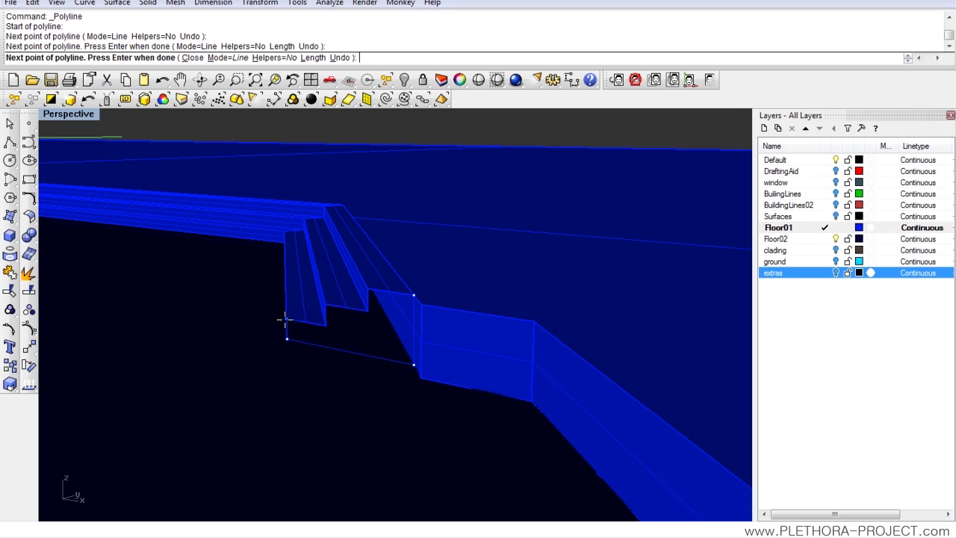
pyautogui.click(287, 318)
pyautogui.click(325, 326)
pyautogui.click(326, 305)
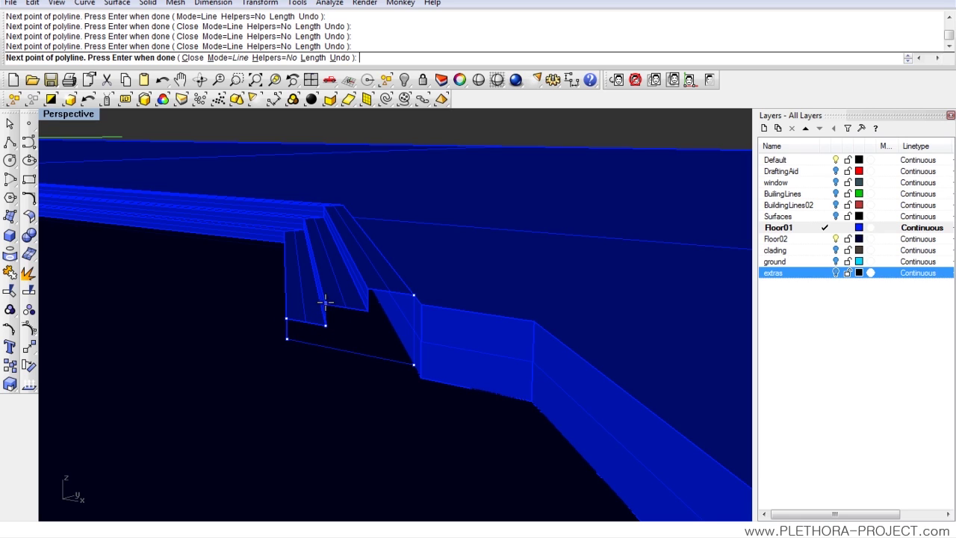
pyautogui.click(367, 311)
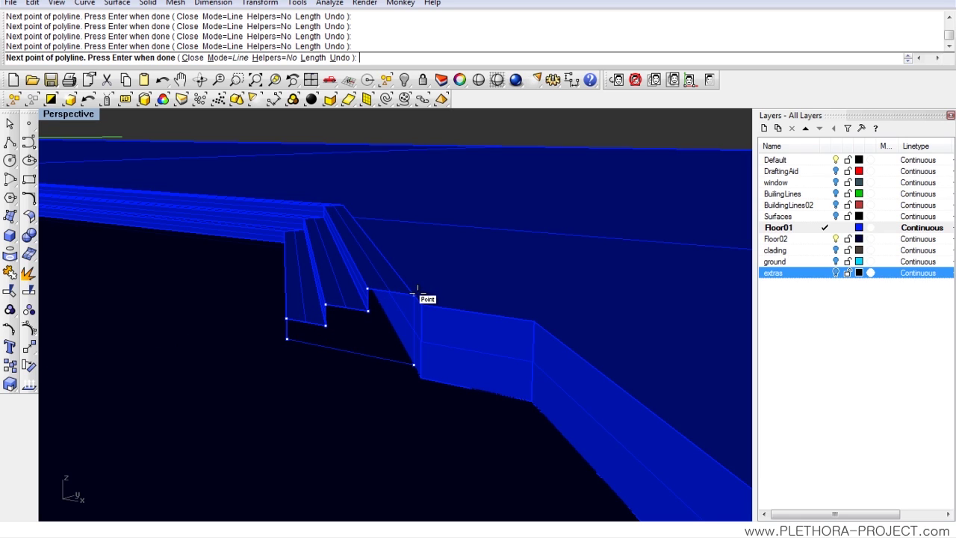
pyautogui.press('Return')
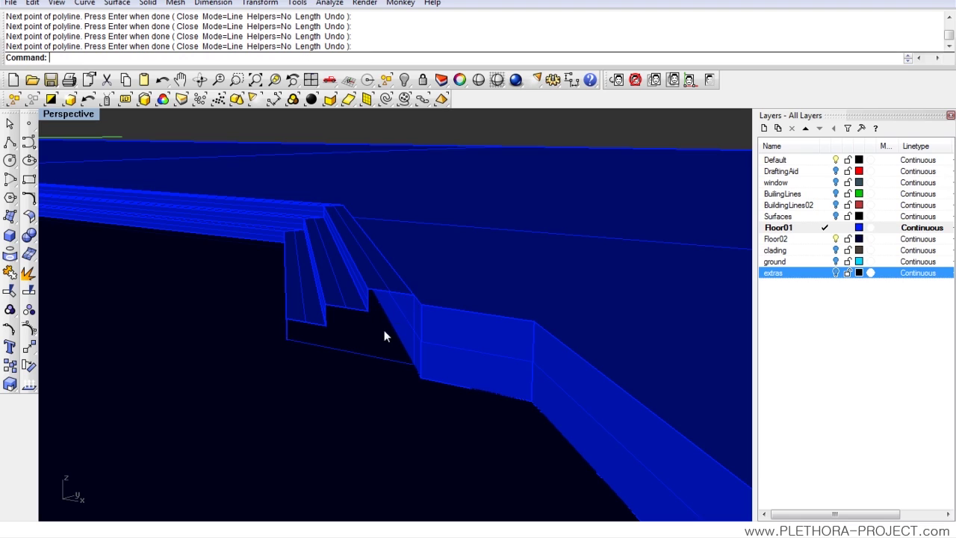
# Create a planar surface from the far-end outline to close that side of the café steps.
pyautogui.click(391, 363)
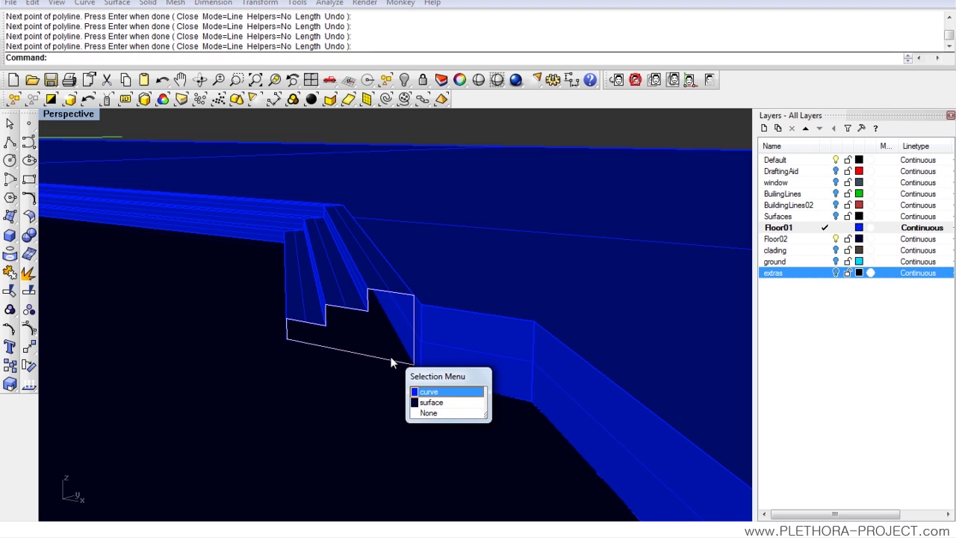
pyautogui.click(432, 393)
pyautogui.write('PlaceHole')
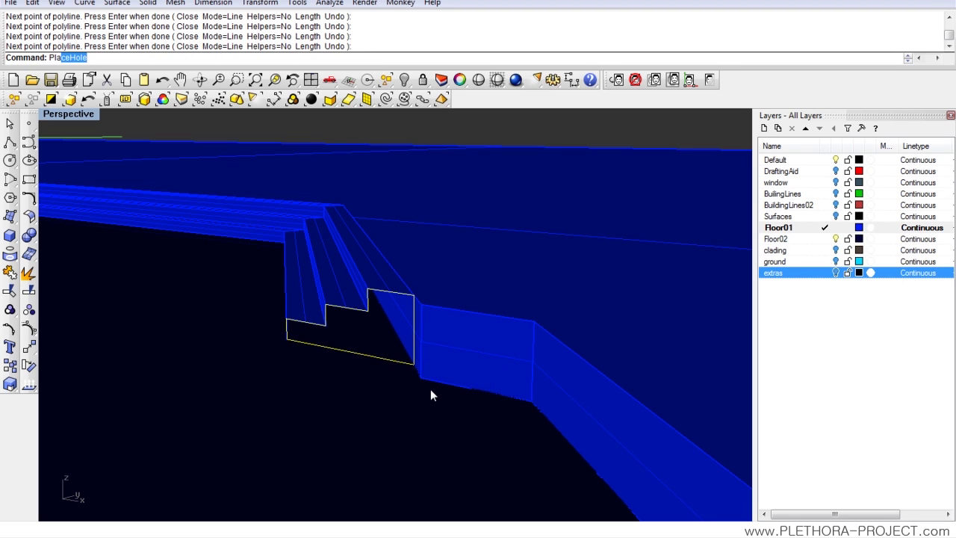
pyautogui.press('Down')
pyautogui.press('Down')
pyautogui.press('Down')
pyautogui.press('Down')
pyautogui.press('Return')
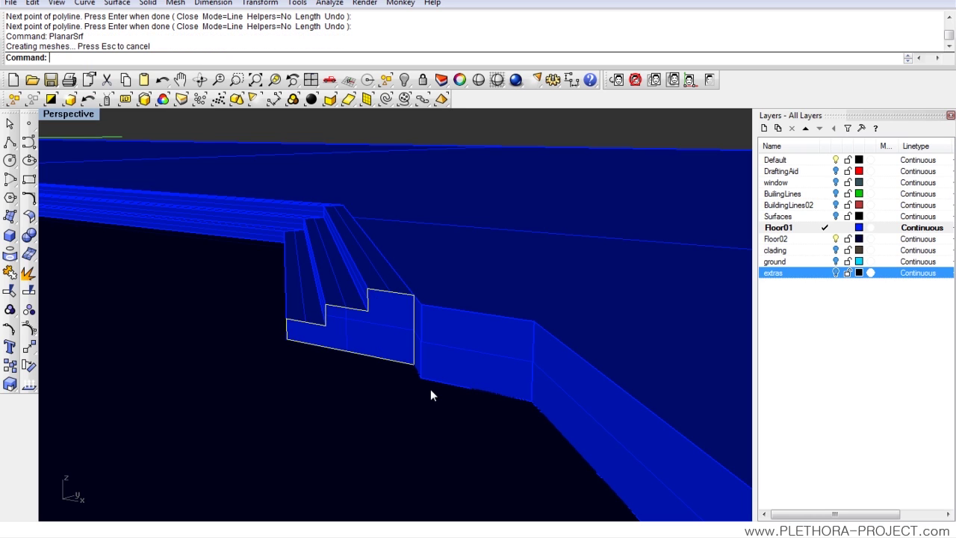
# Show the Surfaces layer temporarily to examine how the floor and café steps fit beneath the building shell.
pyautogui.moveTo(431, 389); pyautogui.dragTo(402, 328, button='right')
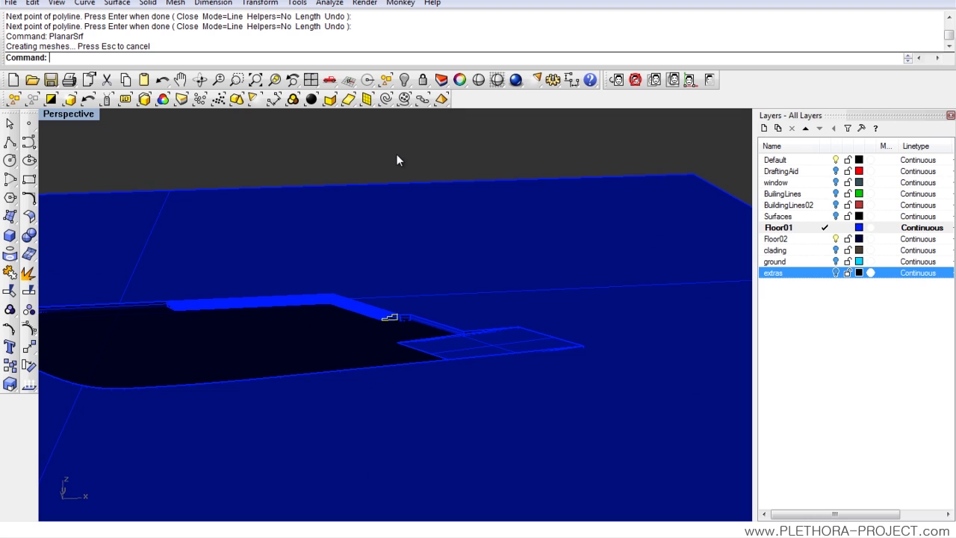
pyautogui.click(836, 215)
pyautogui.moveTo(358, 321); pyautogui.dragTo(265, 292, button='right')
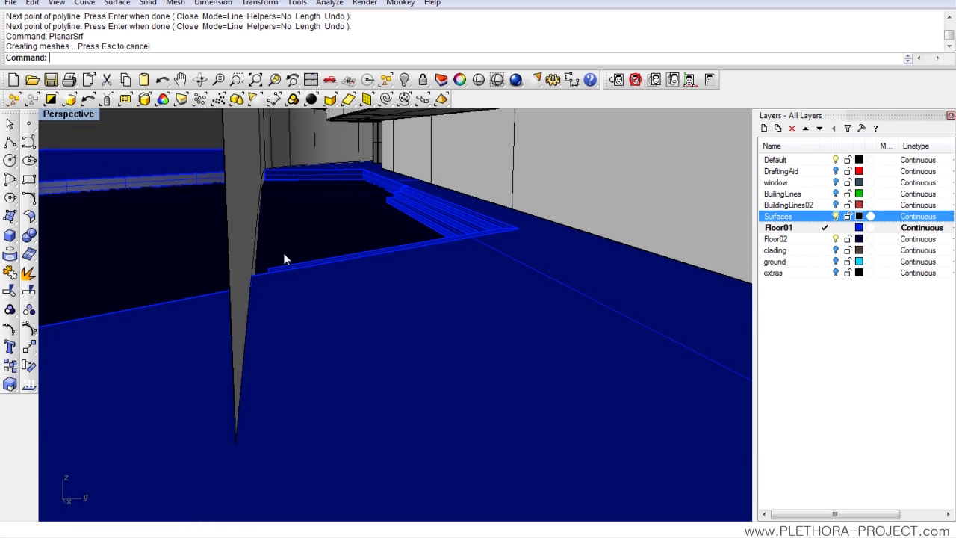
pyautogui.keyDown('shift'); pyautogui.moveTo(284, 253); pyautogui.dragTo(297, 294, button='right'); pyautogui.keyUp('shift')
pyautogui.moveTo(290, 239); pyautogui.dragTo(282, 329, button='right')
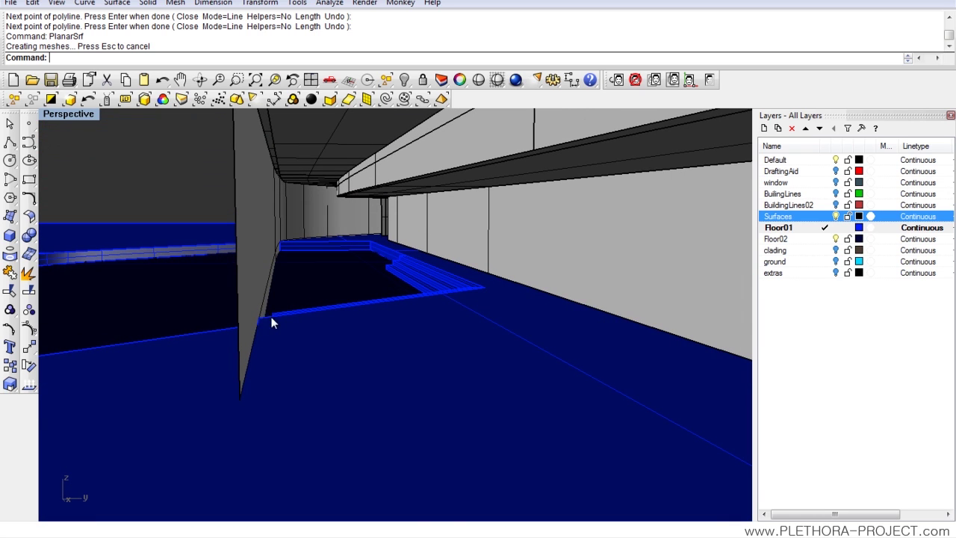
pyautogui.moveTo(294, 305); pyautogui.dragTo(310, 277, button='right')
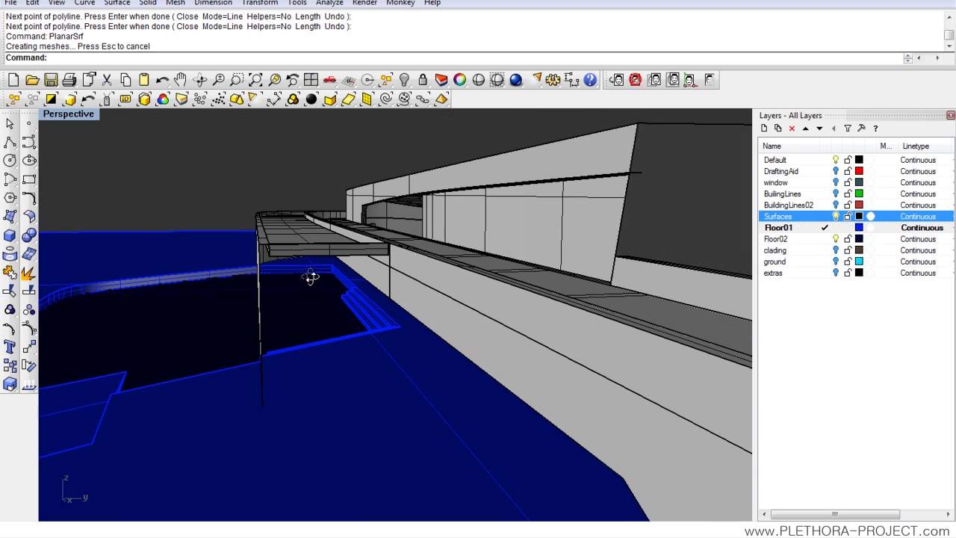
pyautogui.click(835, 216)
pyautogui.moveTo(441, 312); pyautogui.dragTo(394, 366, button='right')
# Maximize the Top view and turn on its background floor plan image.
pyautogui.doubleClick(73, 112)
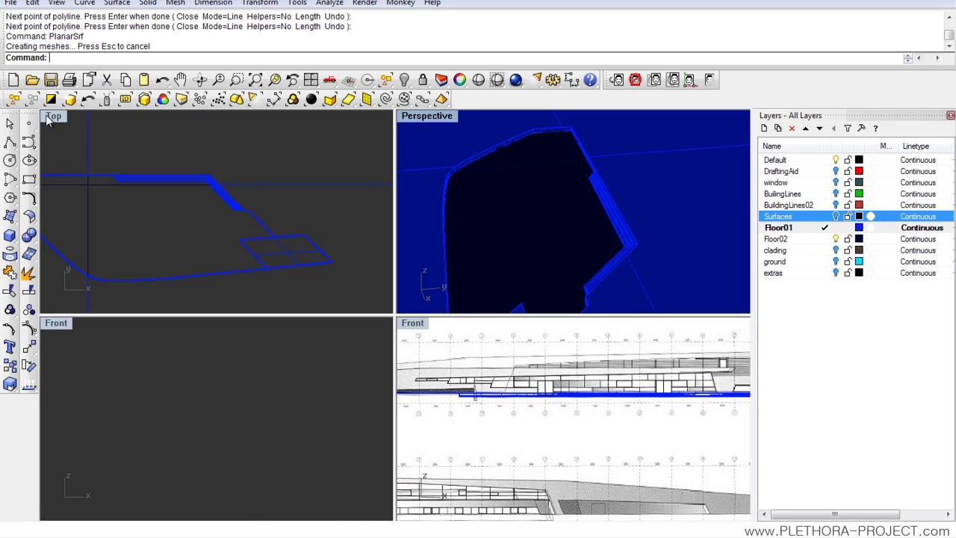
pyautogui.doubleClick(45, 114)
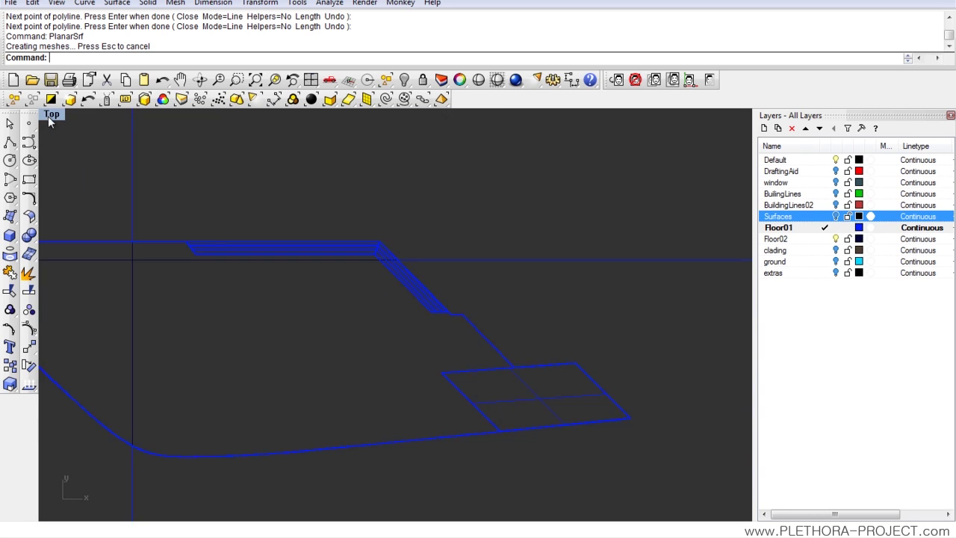
pyautogui.click(690, 79)
pyautogui.click(710, 80)
# Examine the plan around the interior ramp and café, briefly showing the Surfaces layer for comparison.
pyautogui.scroll(5, 323, 277)
pyautogui.scroll(-3, 225, 288)
pyautogui.moveTo(329, 281); pyautogui.dragTo(301, 274, button='right')
pyautogui.scroll(-5, 299, 258)
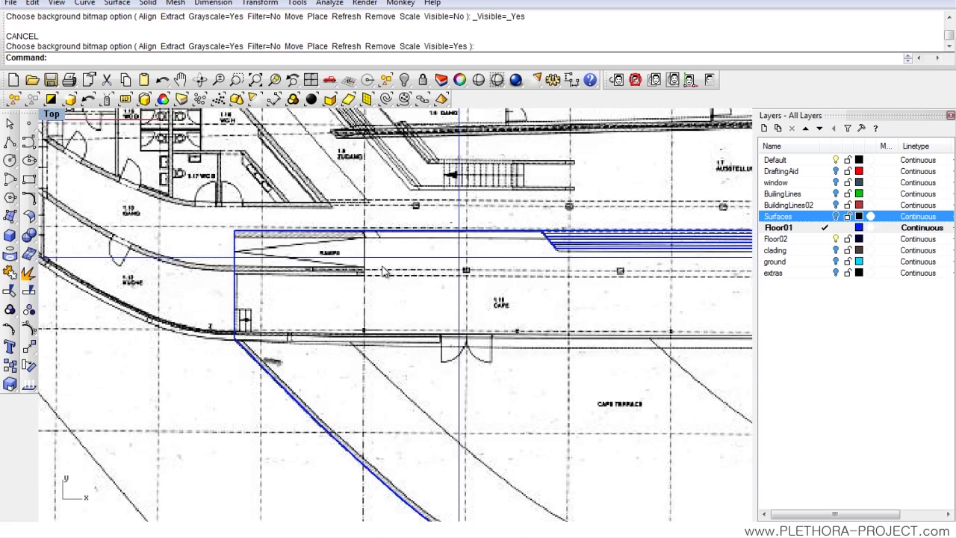
pyautogui.scroll(5, 183, 261)
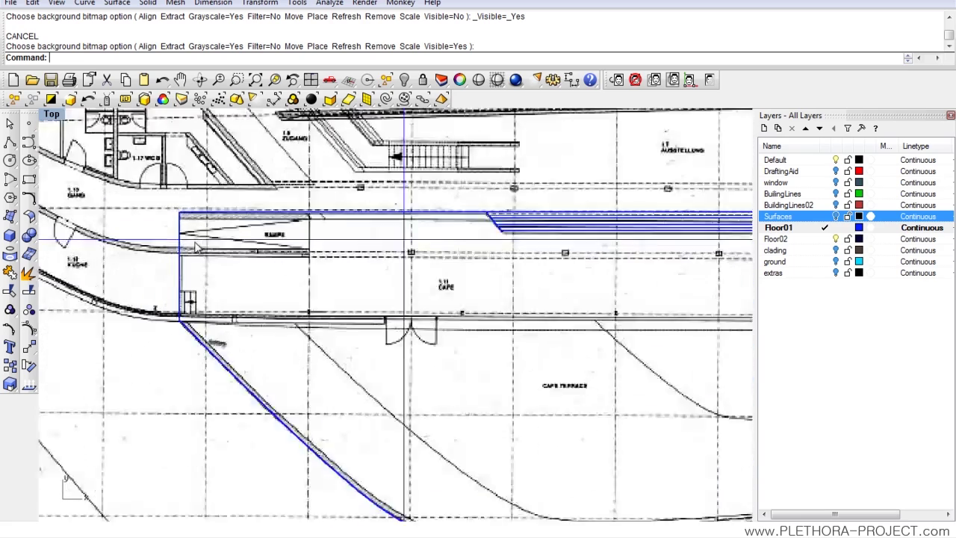
pyautogui.scroll(-5, 202, 254)
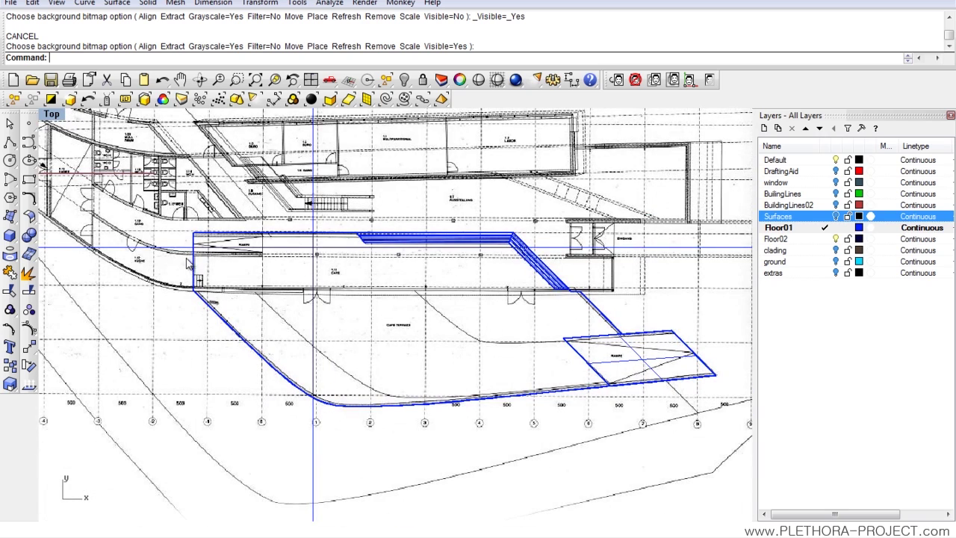
pyautogui.scroll(5, 209, 258)
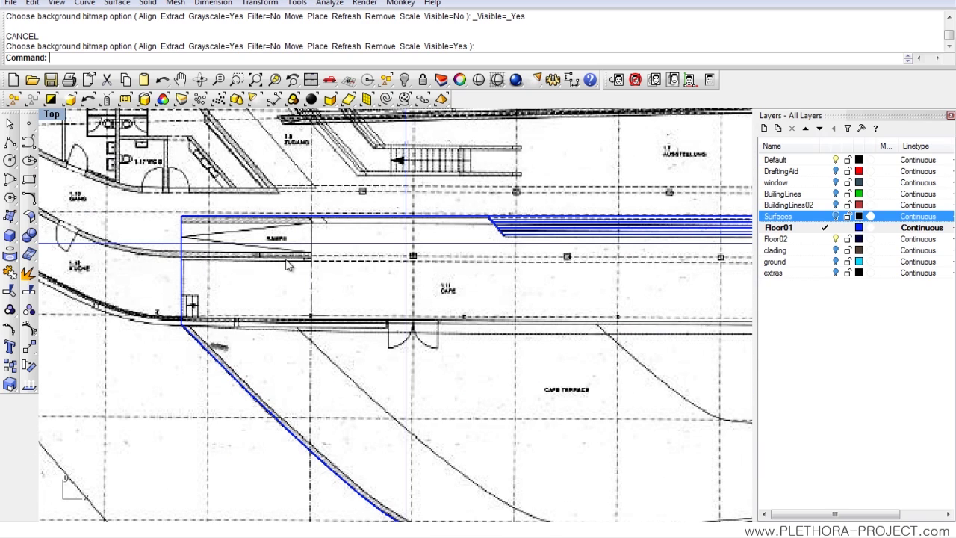
pyautogui.moveTo(287, 263); pyautogui.dragTo(310, 259, button='right')
pyautogui.click(836, 217)
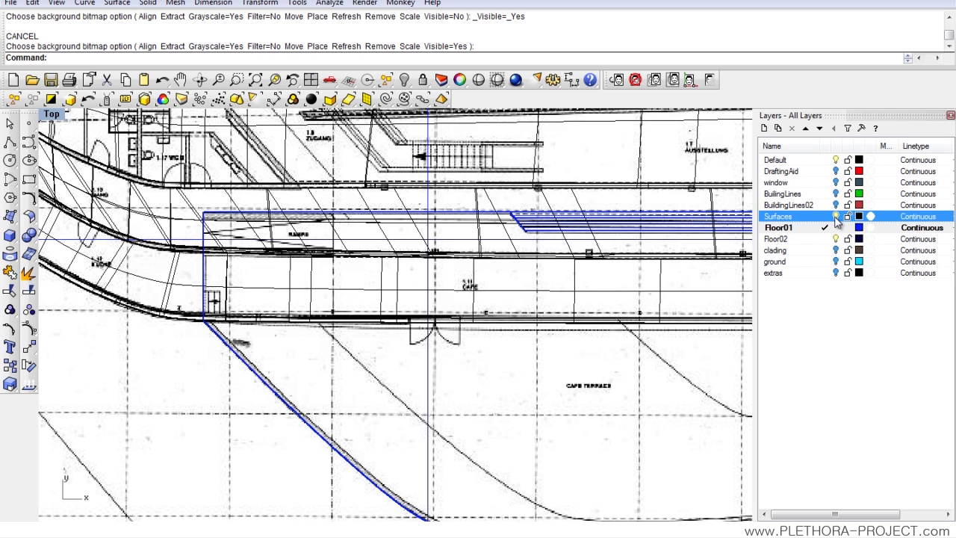
pyautogui.click(836, 216)
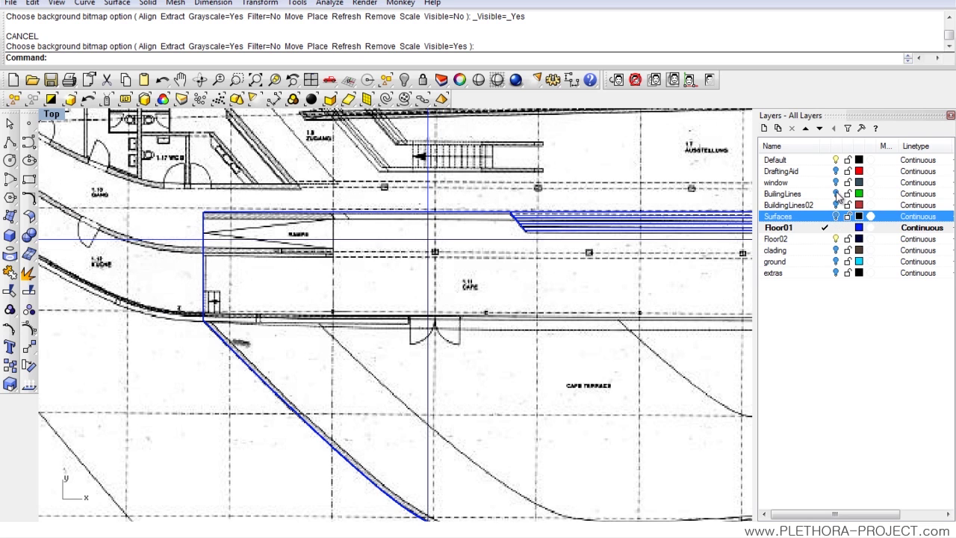
# Show the BuilingLines layer and draw a vertical line across the interior ramp's café-side end, overshooting both of the ramp's edges.
pyautogui.click(836, 194)
pyautogui.scroll(6, 247, 248)
pyautogui.moveTo(247, 249); pyautogui.dragTo(364, 249, button='right')
pyautogui.click(10, 142)
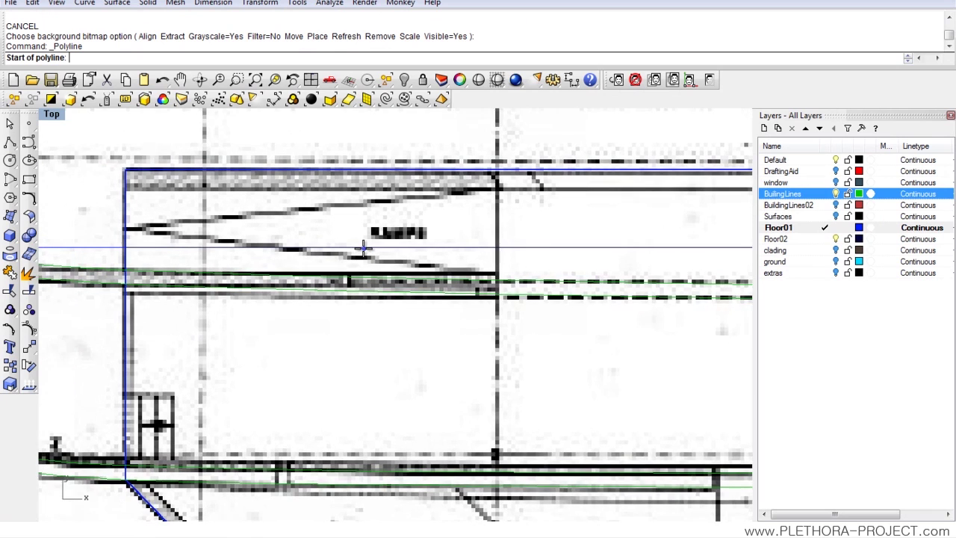
pyautogui.click(495, 142)
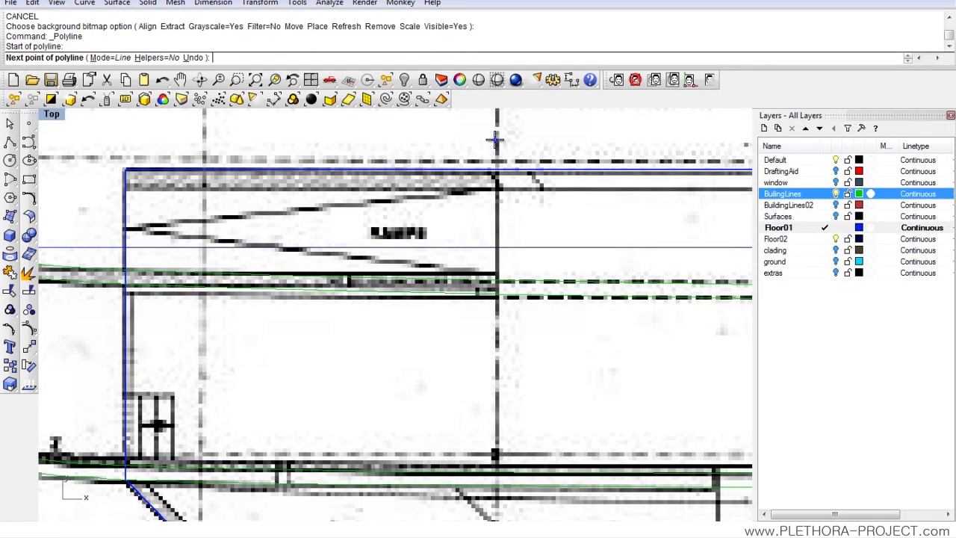
pyautogui.click(496, 343)
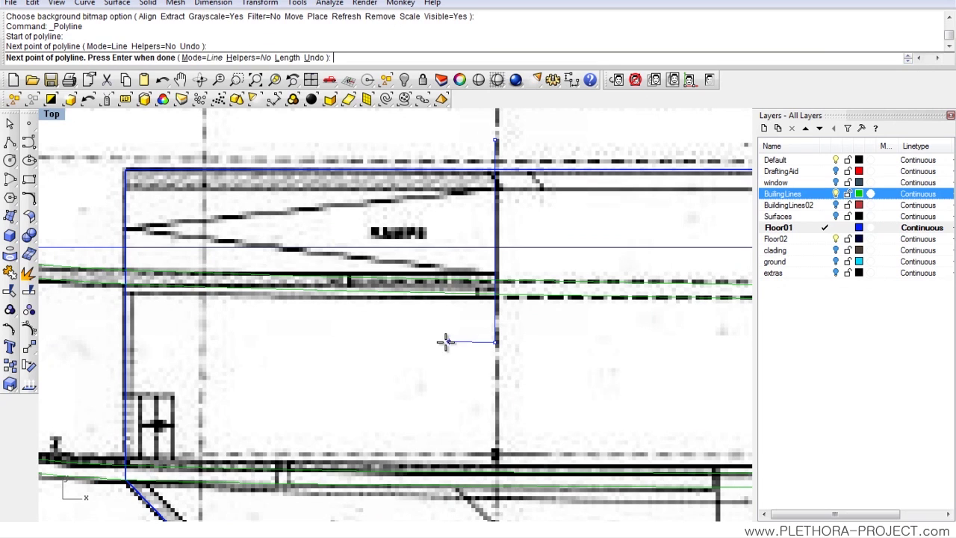
pyautogui.press('Return')
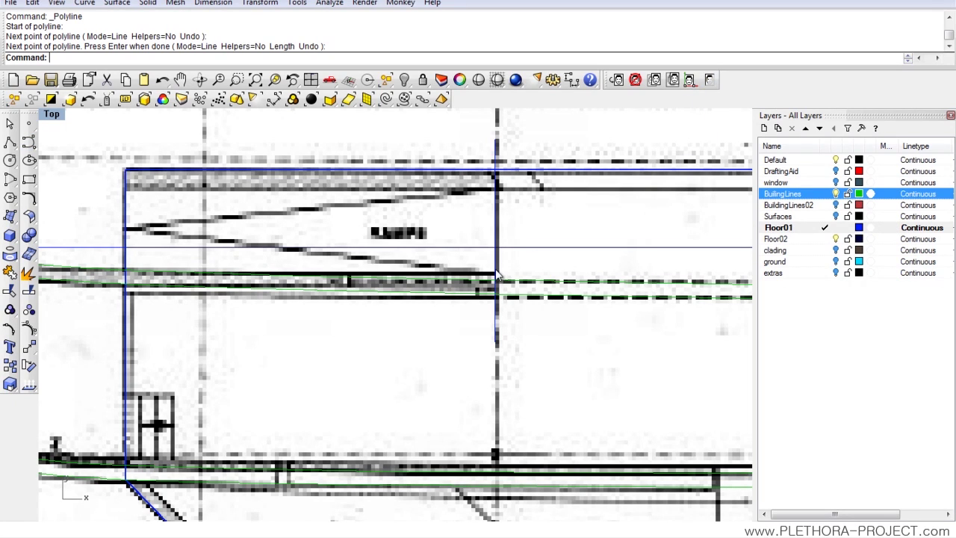
# Hide the plan image and trim the vertical line's lower overshoot back to the upper building line.
pyautogui.click(710, 79)
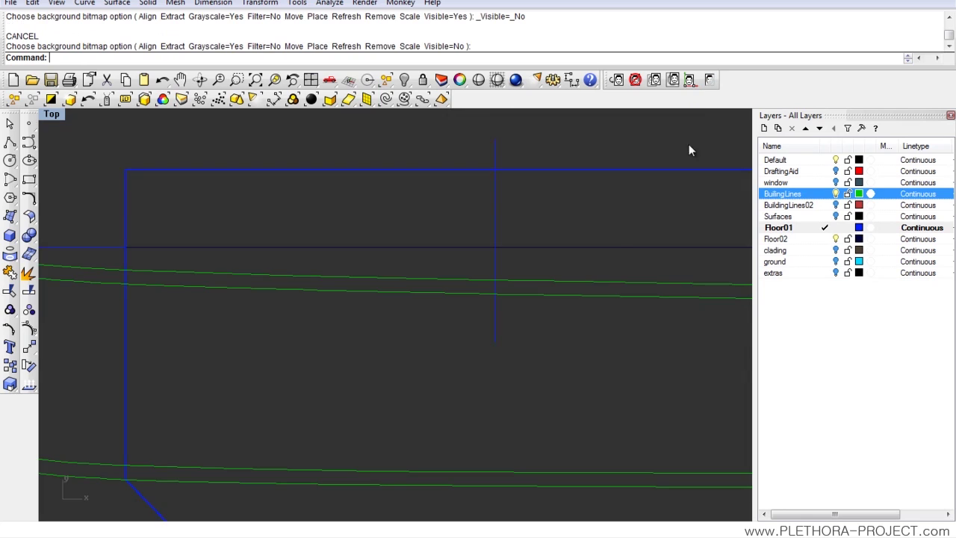
pyautogui.click(9, 291)
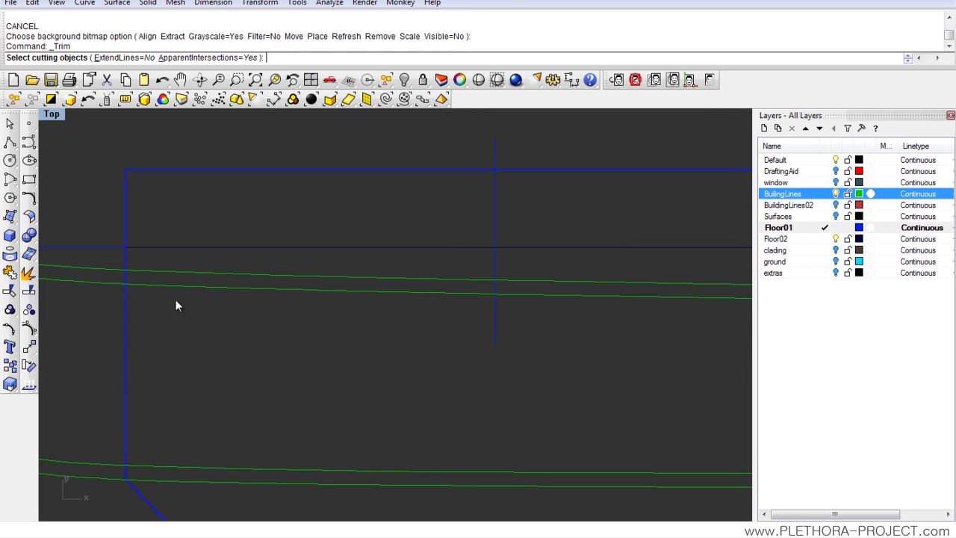
pyautogui.click(483, 282)
pyautogui.press('Return')
pyautogui.click(493, 304)
pyautogui.click(496, 199)
pyautogui.hotkey('ctrl', 'z')
pyautogui.hotkey('ctrl', 'z')
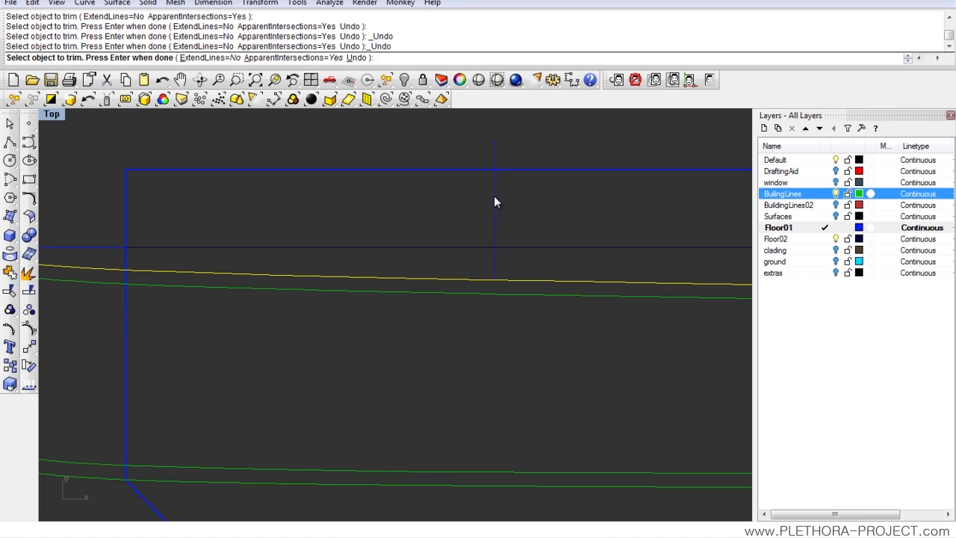
pyautogui.press('Return')
# Trim the vertical line's upper overshoot using the floor outline curve as the cutting object.
pyautogui.press('Return')
pyautogui.click(510, 170)
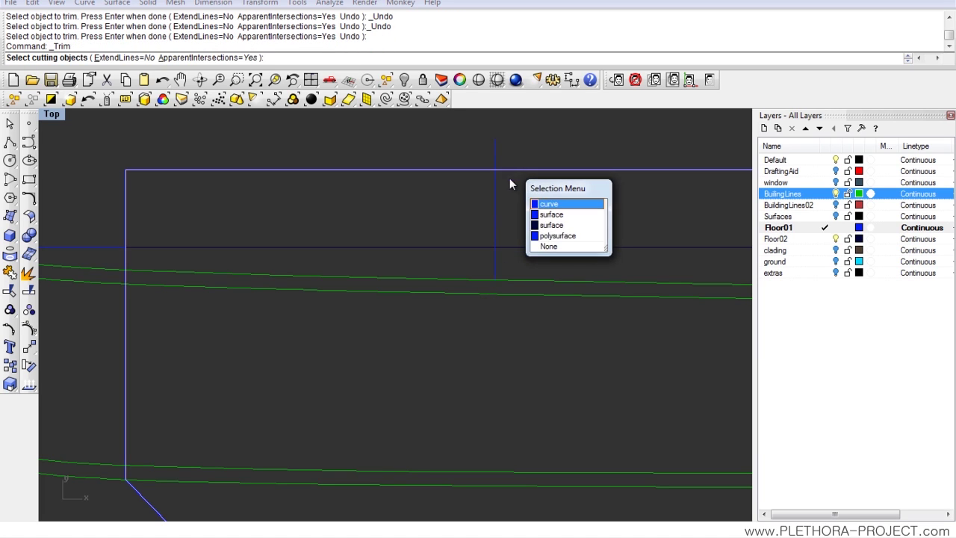
pyautogui.click(546, 204)
pyautogui.press('Return')
pyautogui.press('Return')
# Draw the ramp's opposite end line from the floor outline's corner to its intersection with the upper building line.
pyautogui.click(12, 162)
pyautogui.click(125, 170)
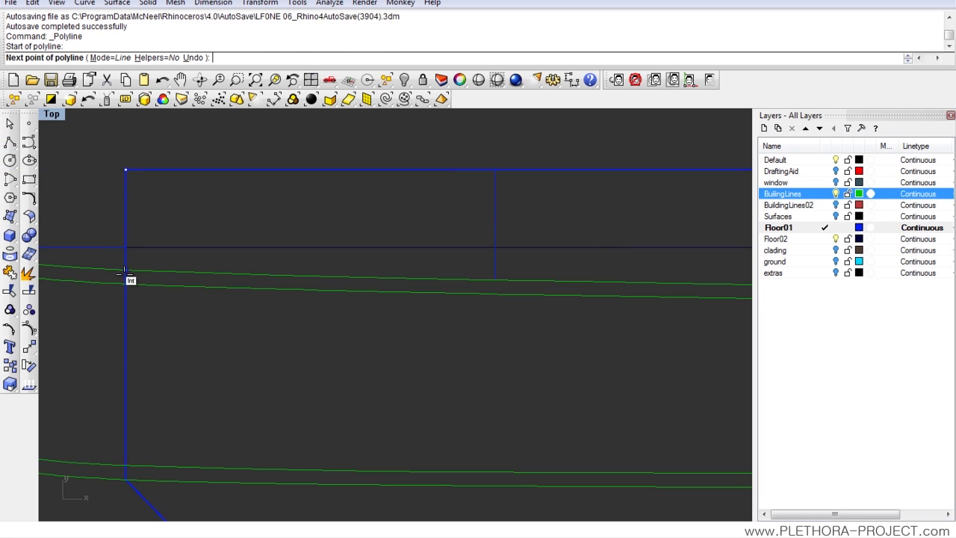
pyautogui.click(125, 273)
pyautogui.press('Return')
# Maximize the Perspective view, hide the BuilingLines layer and zoom to the interior ramp's end lines.
pyautogui.doubleClick(53, 116)
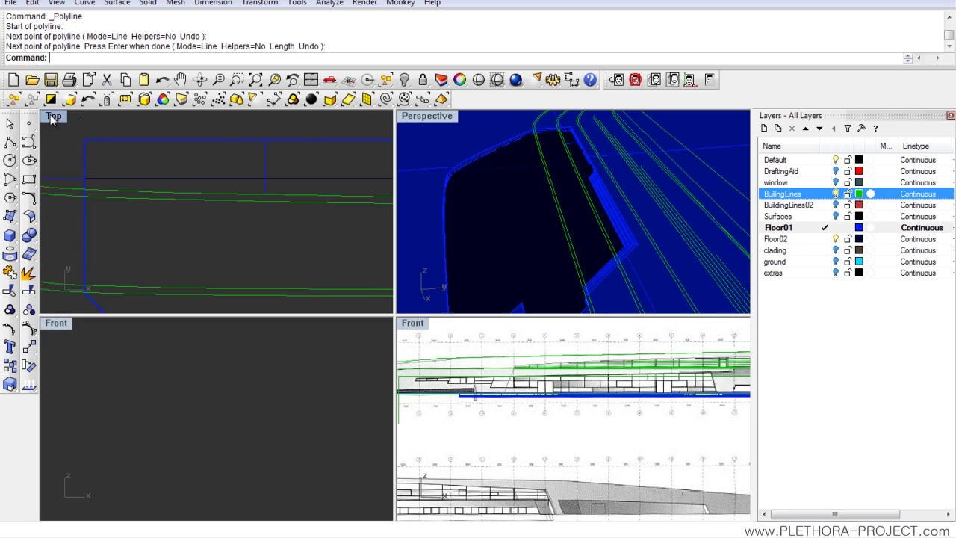
pyautogui.doubleClick(448, 115)
pyautogui.moveTo(405, 207); pyautogui.dragTo(299, 329, button='right')
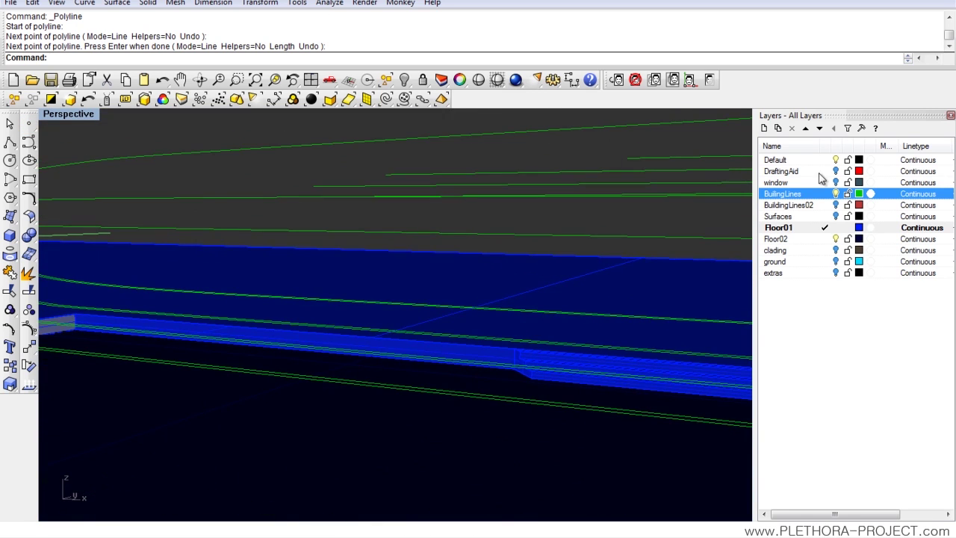
pyautogui.click(836, 193)
pyautogui.moveTo(226, 292); pyautogui.dragTo(186, 305, button='right')
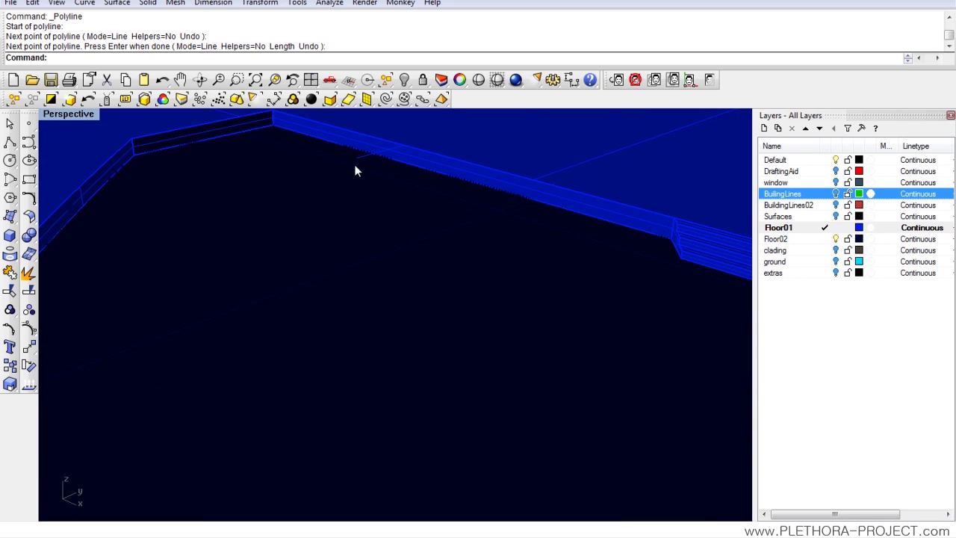
pyautogui.write('z')
pyautogui.press('Return')
pyautogui.write('s')
pyautogui.press('Return')
pyautogui.scroll(-10, 365, 165)
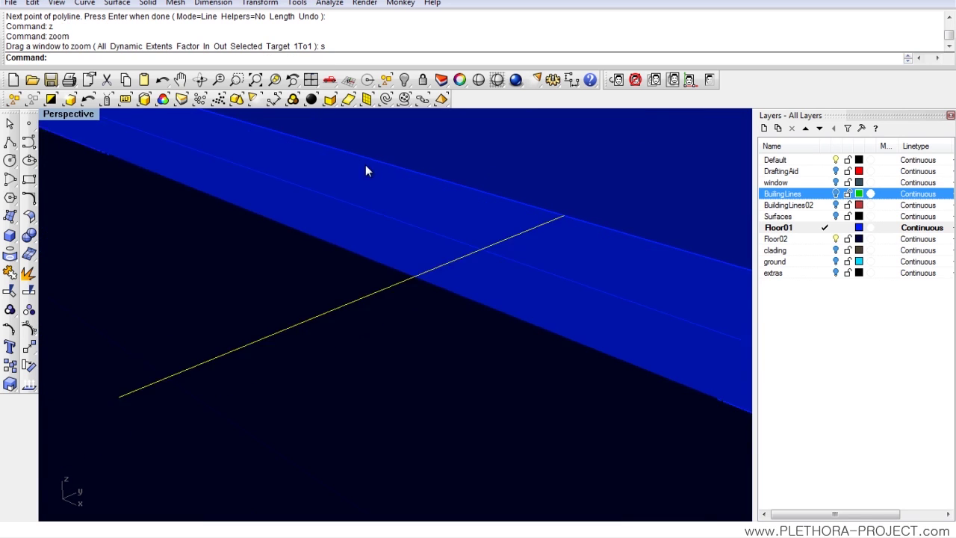
pyautogui.scroll(3, 299, 195)
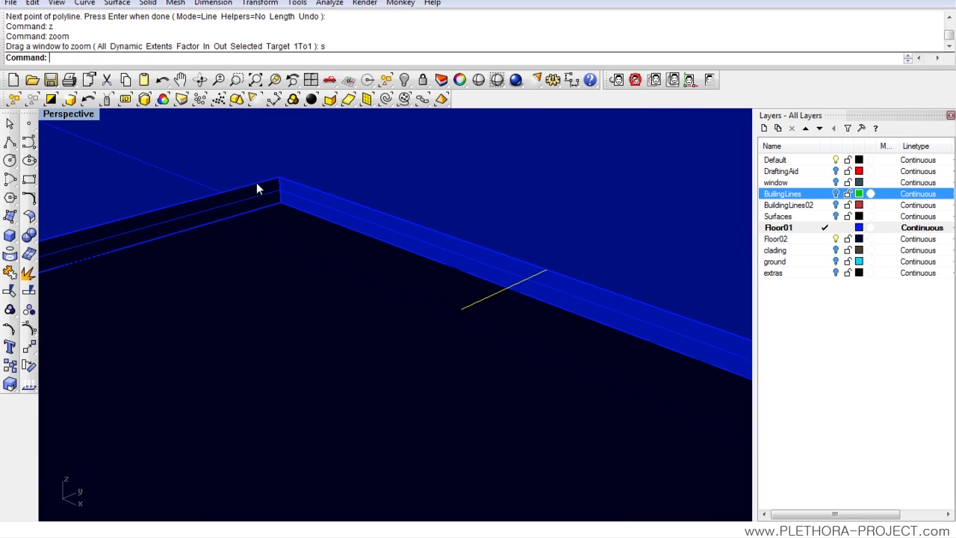
# Move the ramp's café-side end line vertically by -0.51 to the lower floor.
pyautogui.click(257, 183)
pyautogui.click(481, 303)
pyautogui.write('m')
pyautogui.press('Return')
pyautogui.write('v')
pyautogui.press('Return')
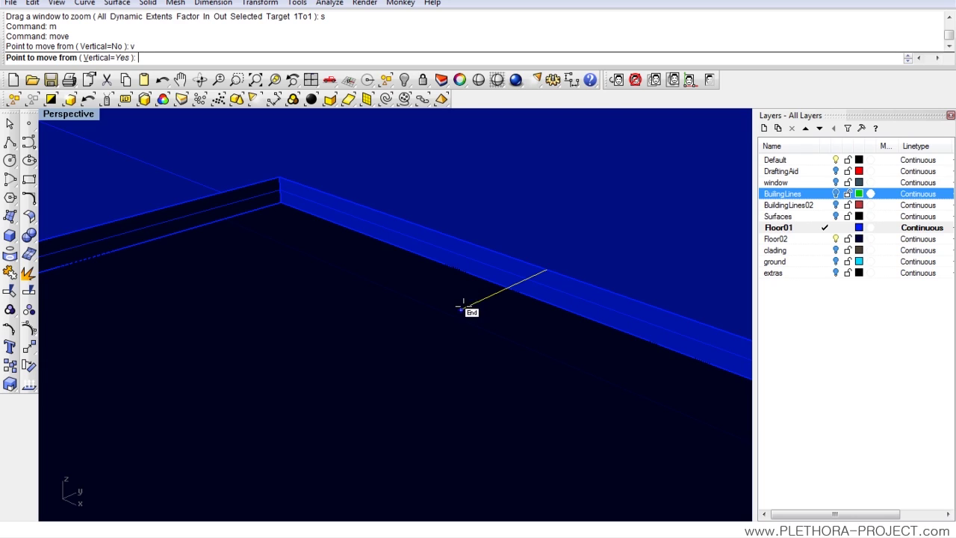
pyautogui.click(461, 310)
pyautogui.write('-0.51')
pyautogui.press('Return')
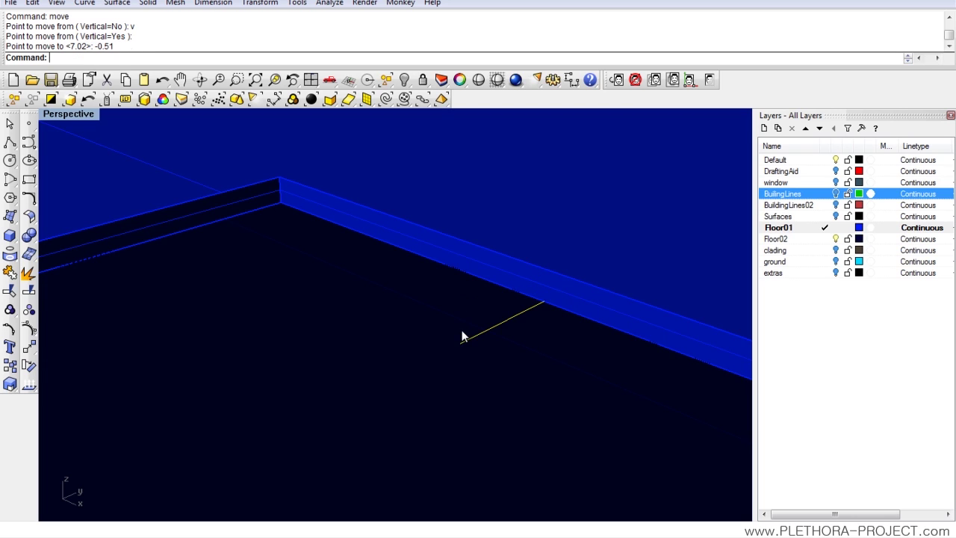
# Loft the ramp surface between its two end lines with the Normal style and no simplification.
pyautogui.click(253, 189)
pyautogui.click(293, 222)
pyautogui.write('loft')
pyautogui.press('Return')
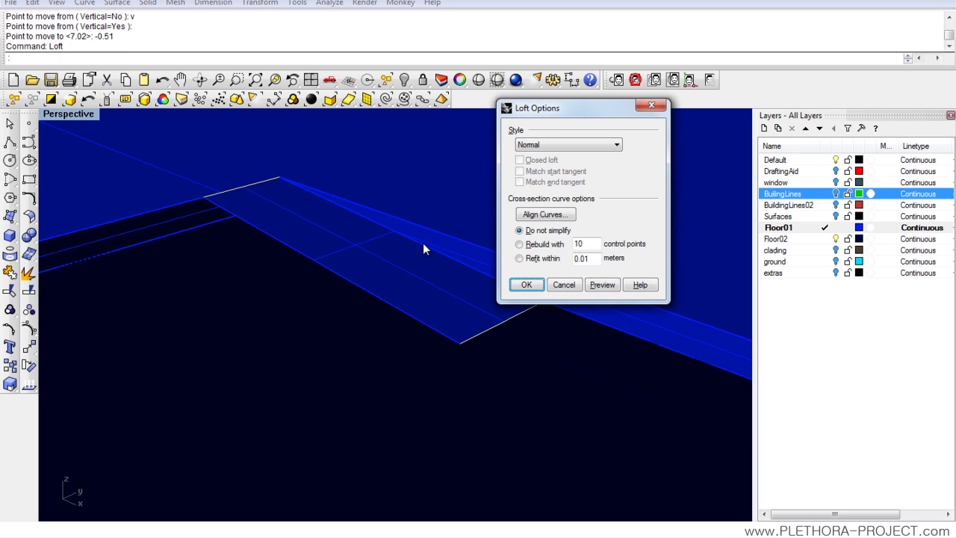
pyautogui.click(523, 285)
# Show the Surfaces layer temporarily to examine the new interior ramp and café steps from inside the building shell.
pyautogui.moveTo(425, 309); pyautogui.dragTo(352, 272, button='right')
pyautogui.click(836, 216)
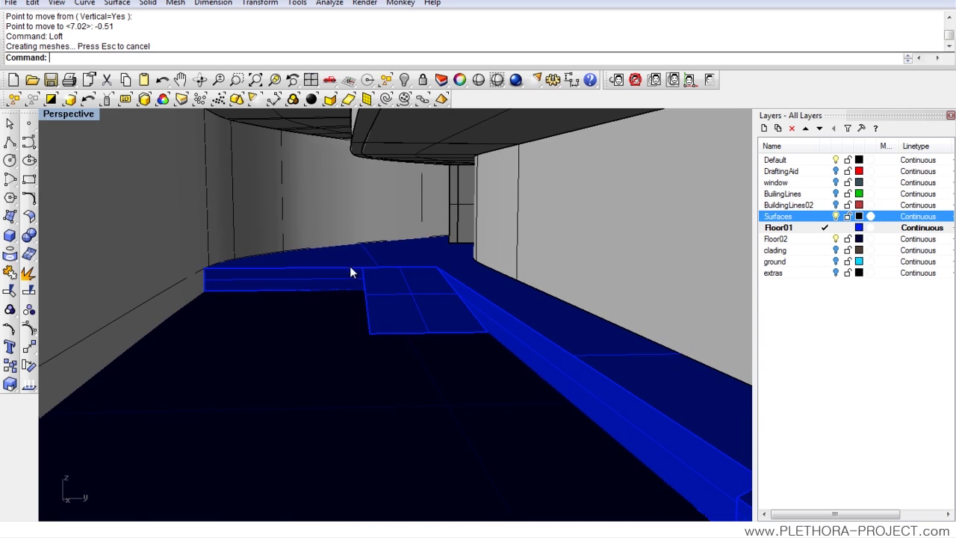
pyautogui.moveTo(360, 341); pyautogui.dragTo(371, 242, button='right')
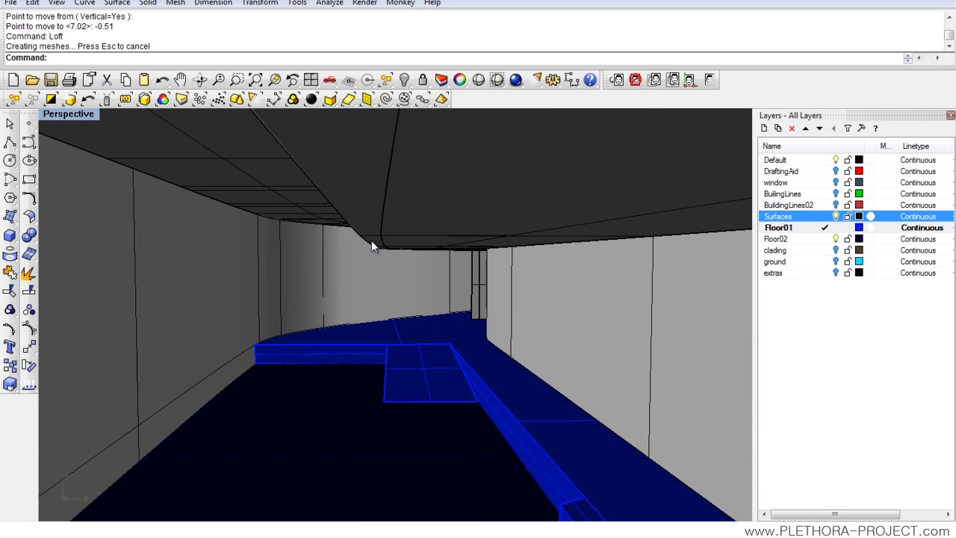
pyautogui.moveTo(377, 348)
pyautogui.mouseDown(button='right')
pyautogui.moveTo(416, 365)
pyautogui.moveTo(379, 362)
pyautogui.mouseUp(button='right')
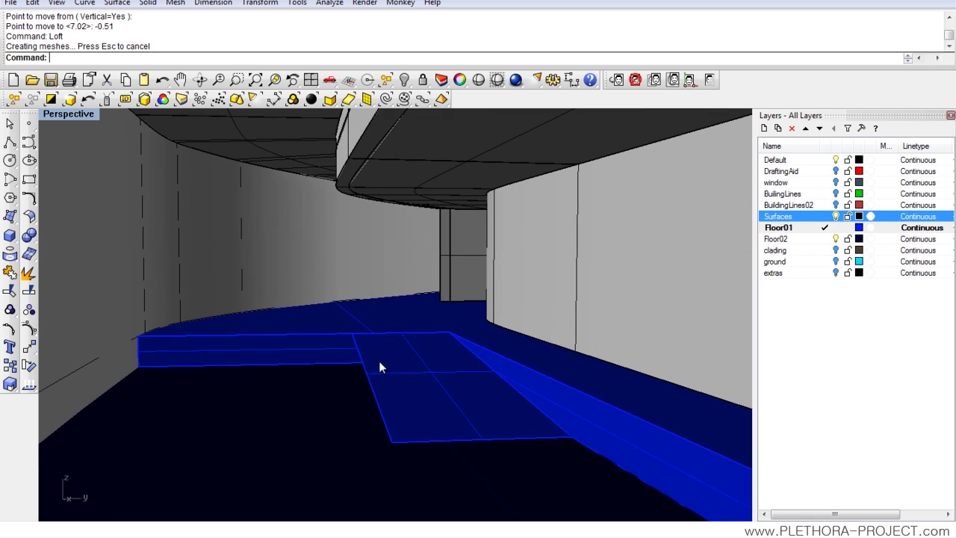
pyautogui.moveTo(382, 420); pyautogui.dragTo(360, 362, button='right')
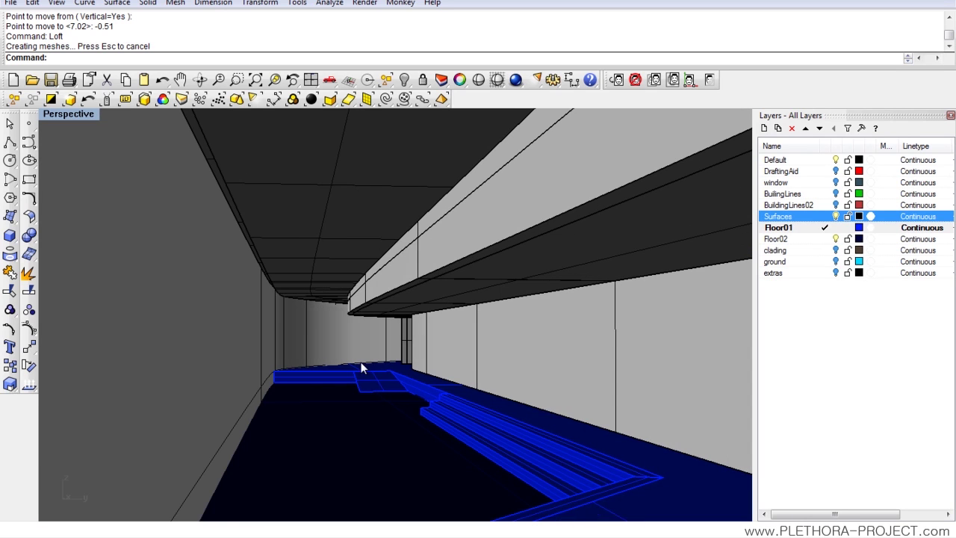
pyautogui.click(835, 217)
pyautogui.moveTo(429, 348); pyautogui.dragTo(355, 377, button='right')
# Create a layer named columns, colour it blue (R 0, G 121, B 255) and make it current.
pyautogui.doubleClick(75, 116)
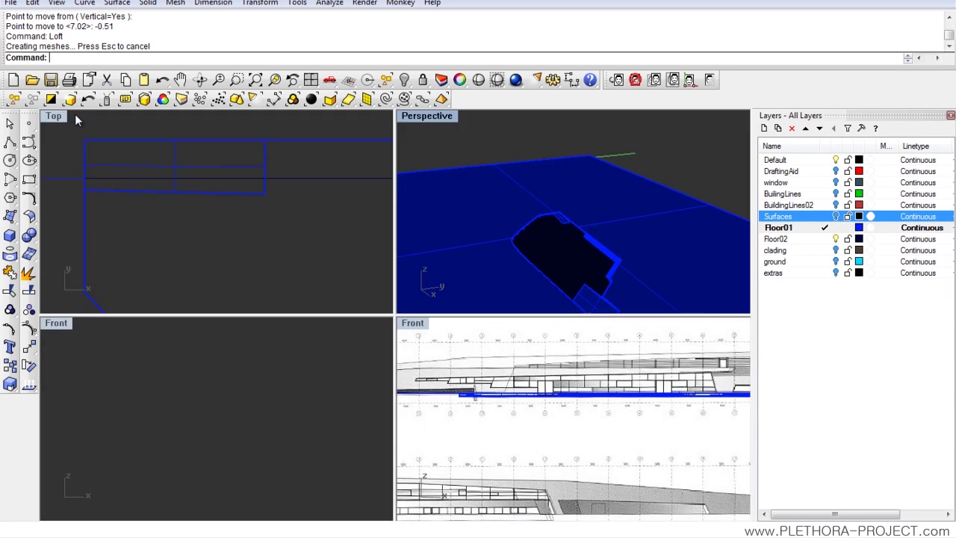
pyautogui.click(764, 128)
pyautogui.write('c')
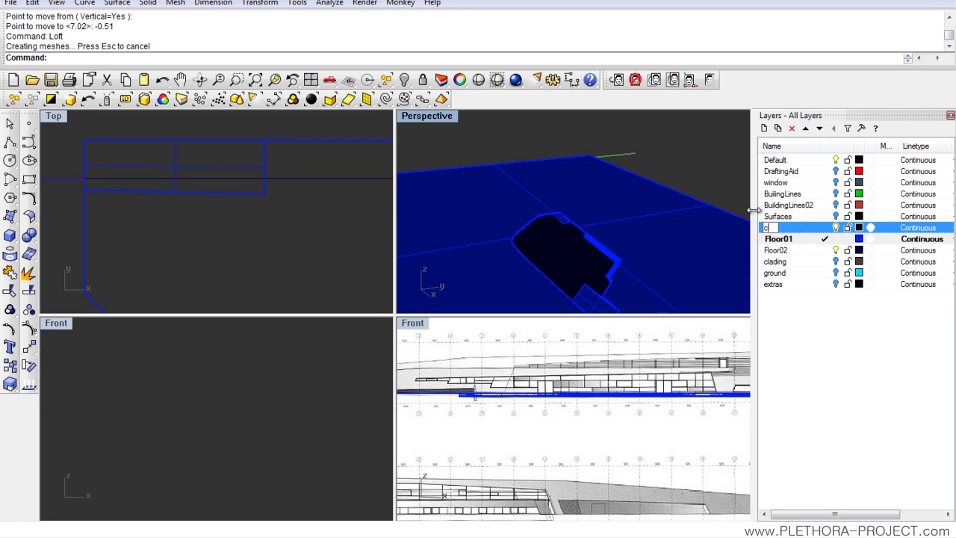
pyautogui.write('olumns')
pyautogui.press('Return')
pyautogui.click(859, 227)
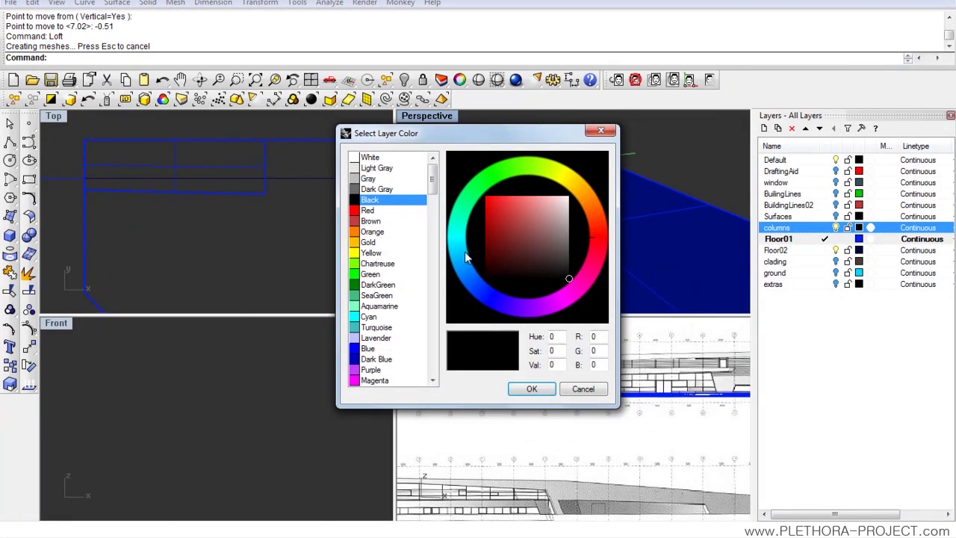
pyautogui.moveTo(479, 280); pyautogui.dragTo(473, 271)
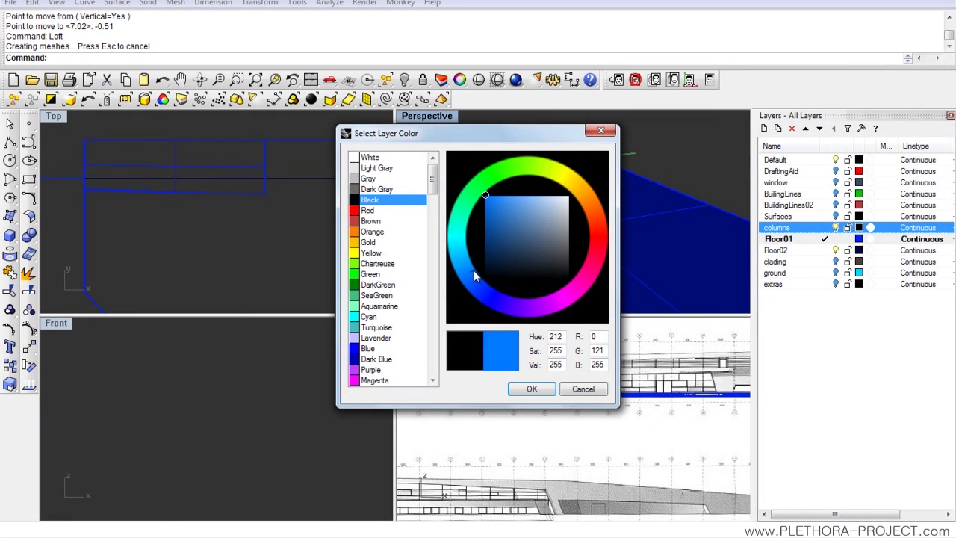
pyautogui.click(531, 389)
pyautogui.click(826, 228)
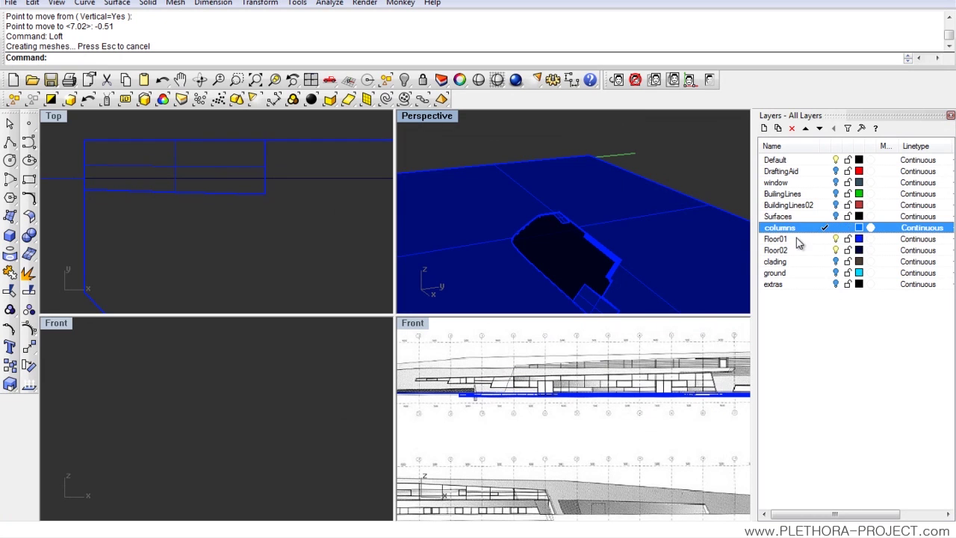
# Maximize the Top view and turn on the plan image around the café's column markers.
pyautogui.doubleClick(54, 116)
pyautogui.scroll(-3, 328, 246)
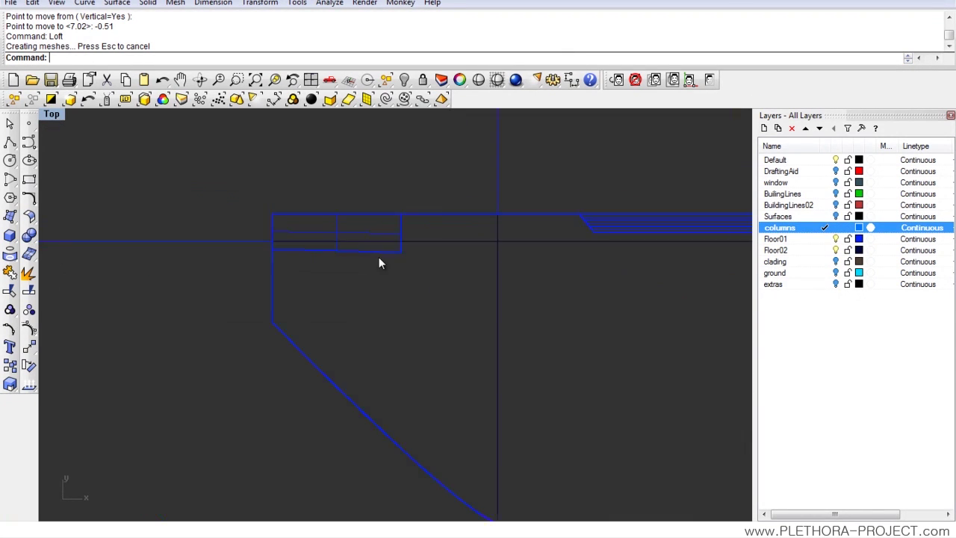
pyautogui.moveTo(369, 252); pyautogui.dragTo(324, 247, button='right')
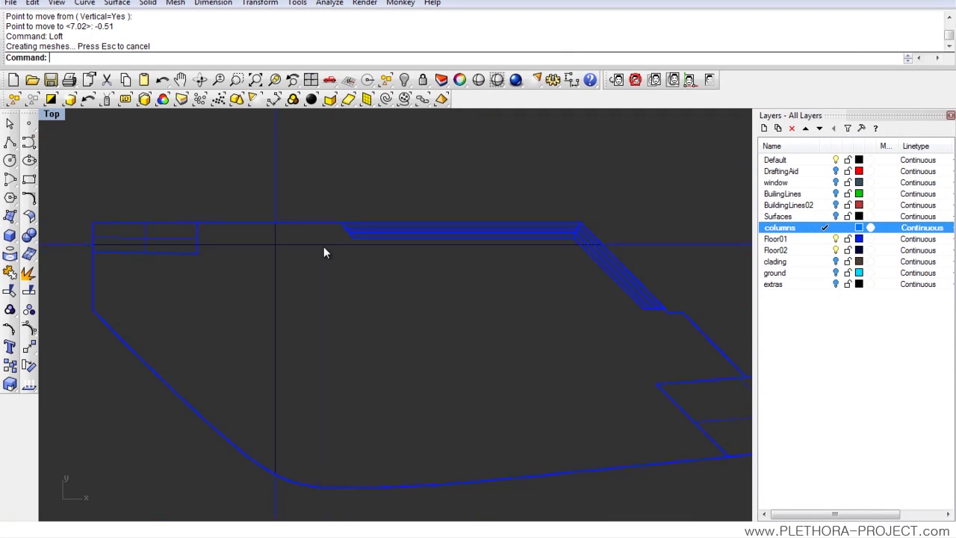
pyautogui.click(709, 80)
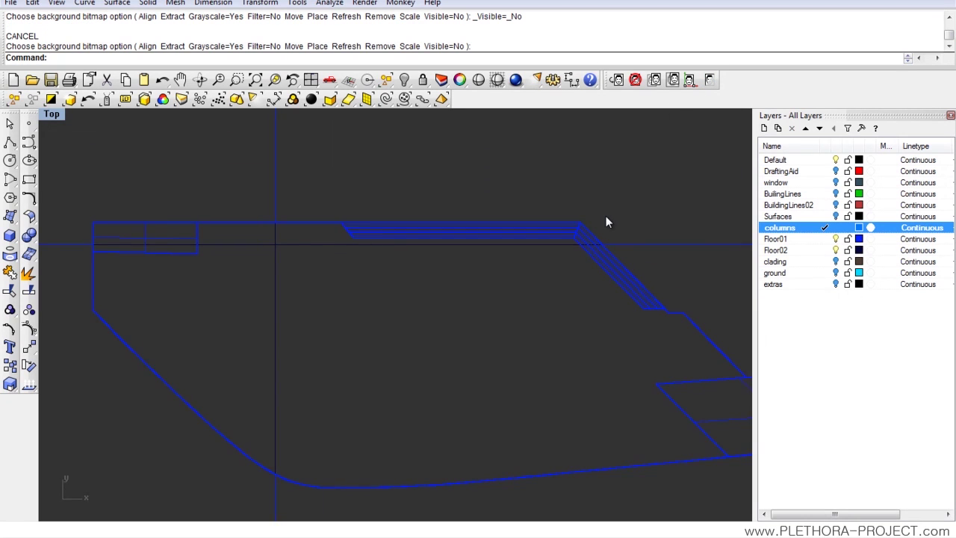
pyautogui.click(709, 81)
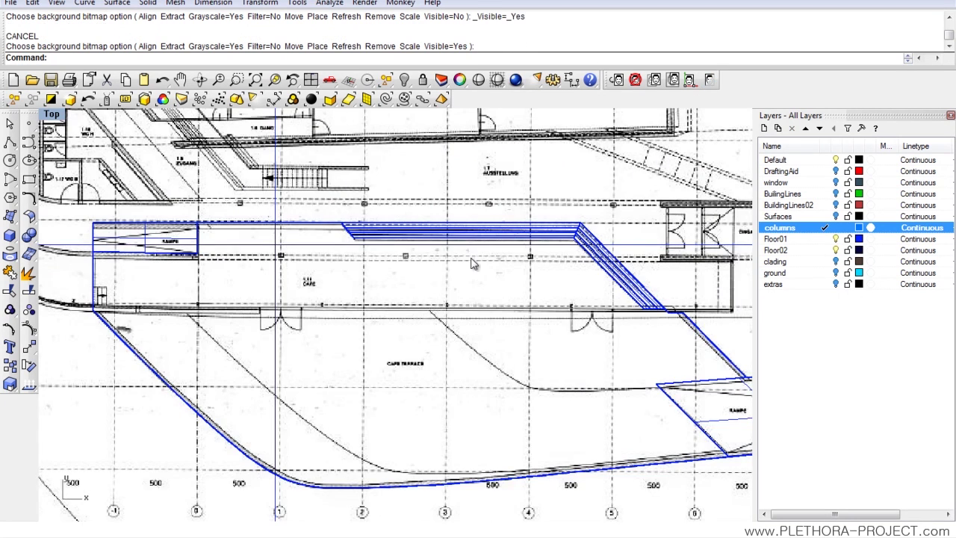
pyautogui.moveTo(473, 260); pyautogui.dragTo(437, 256, button='right')
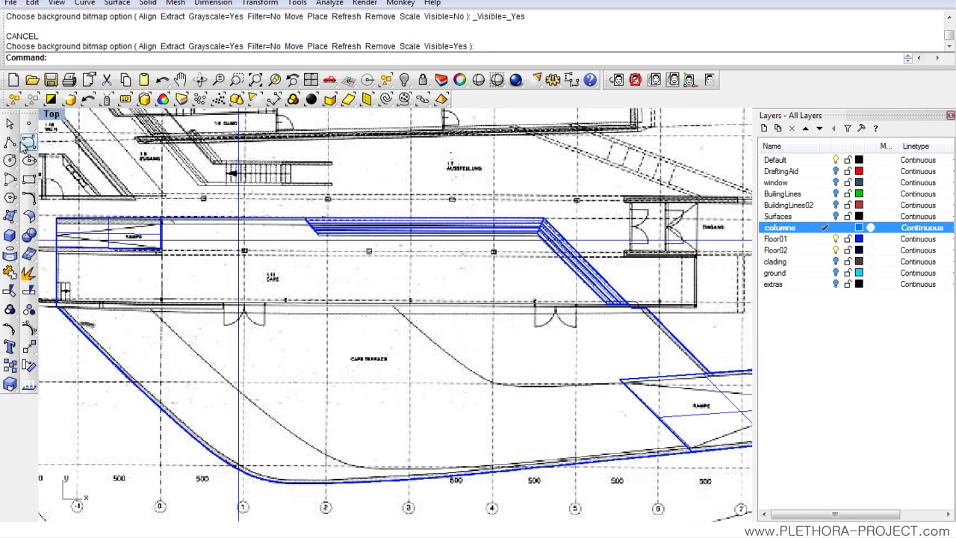
# Try a centre-based rectangle of 0.25 by 0.3 on the café's first column marker and delete it.
pyautogui.click(29, 181)
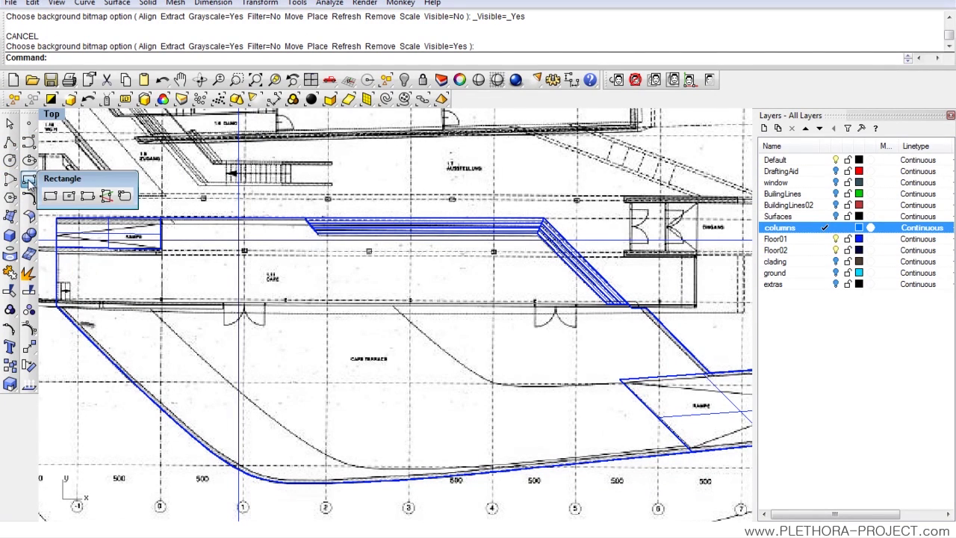
pyautogui.click(68, 196)
pyautogui.scroll(10, 288, 252)
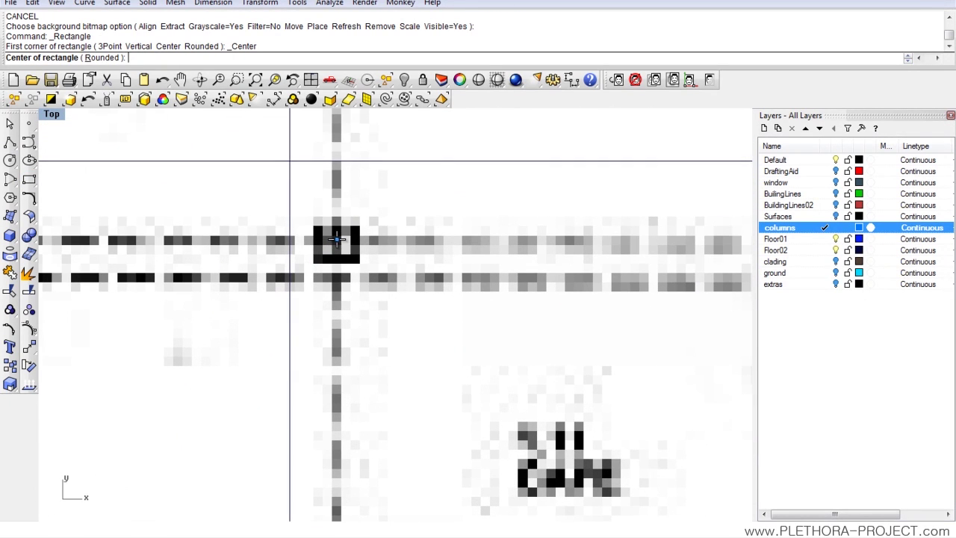
pyautogui.click(336, 239)
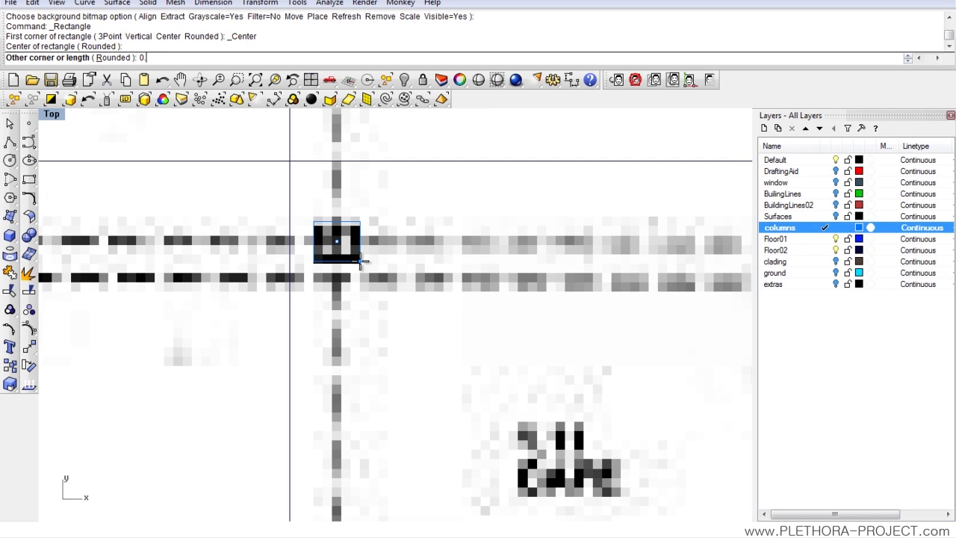
pyautogui.write('0.25')
pyautogui.press('Return')
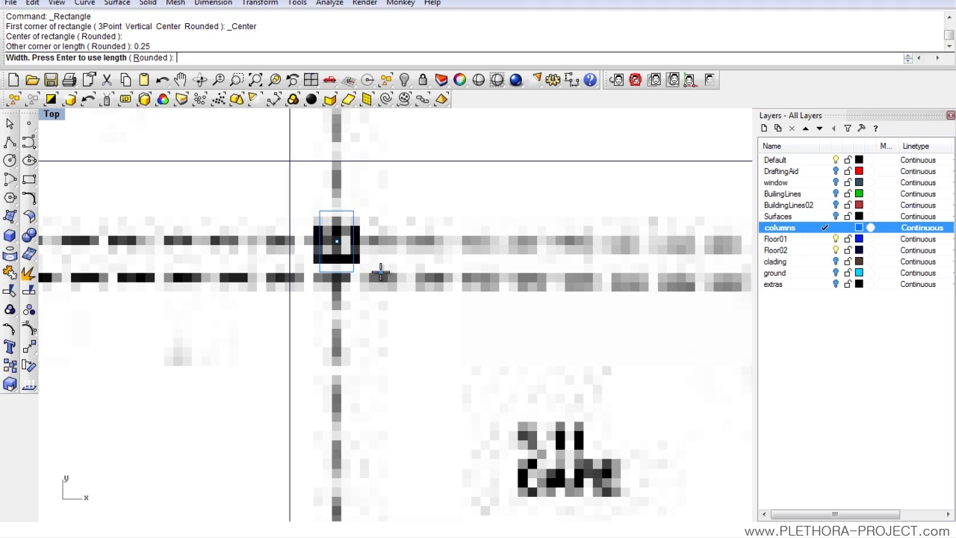
pyautogui.write('0.3')
pyautogui.press('Return')
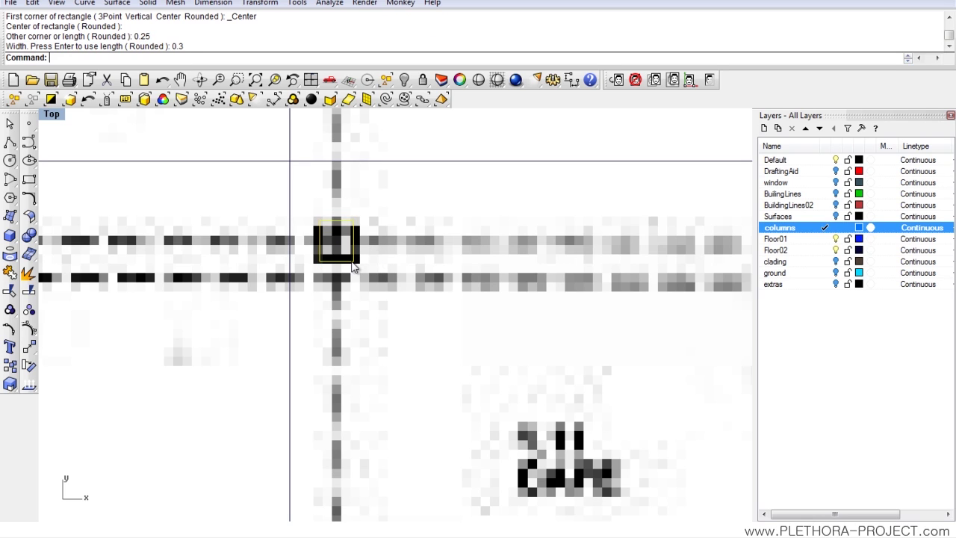
pyautogui.press('Delete')
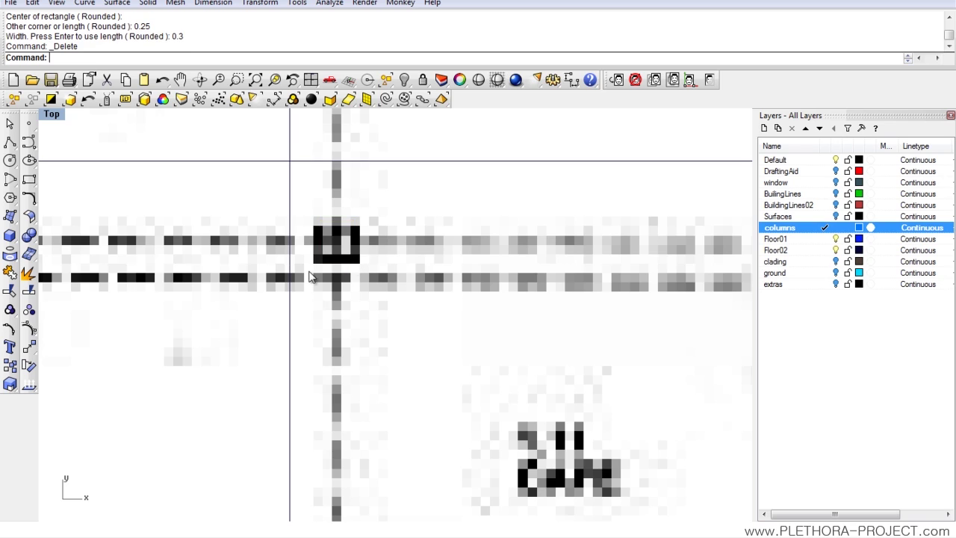
# Draw a rectangle 0.35 long and 0.25 wide from its centre on the café's first column marker.
pyautogui.click(29, 180)
pyautogui.click(67, 196)
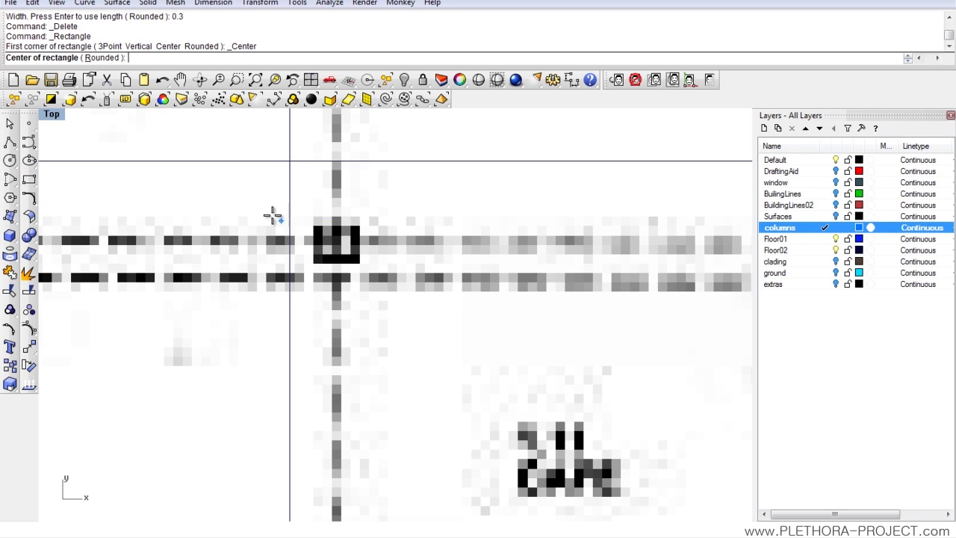
pyautogui.click(336, 244)
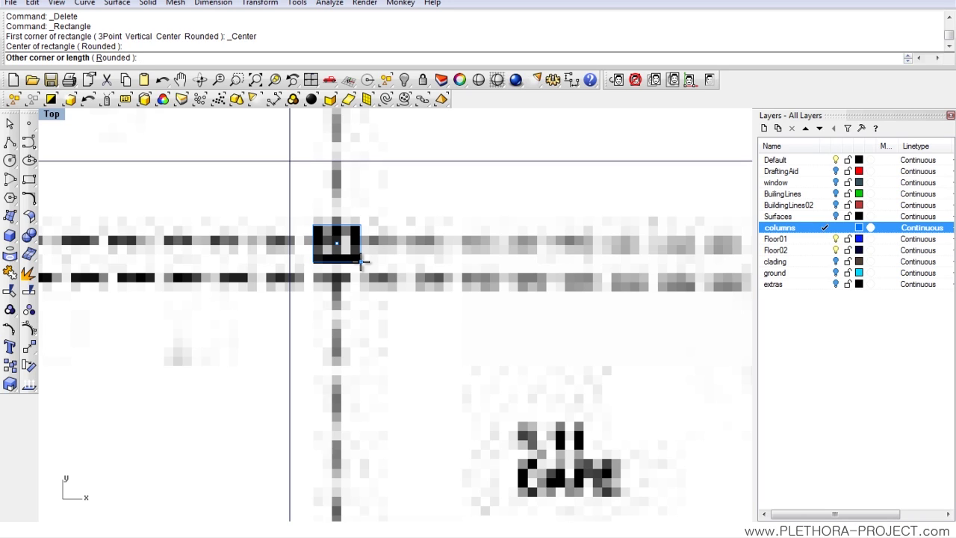
pyautogui.write('0.35')
pyautogui.press('Return')
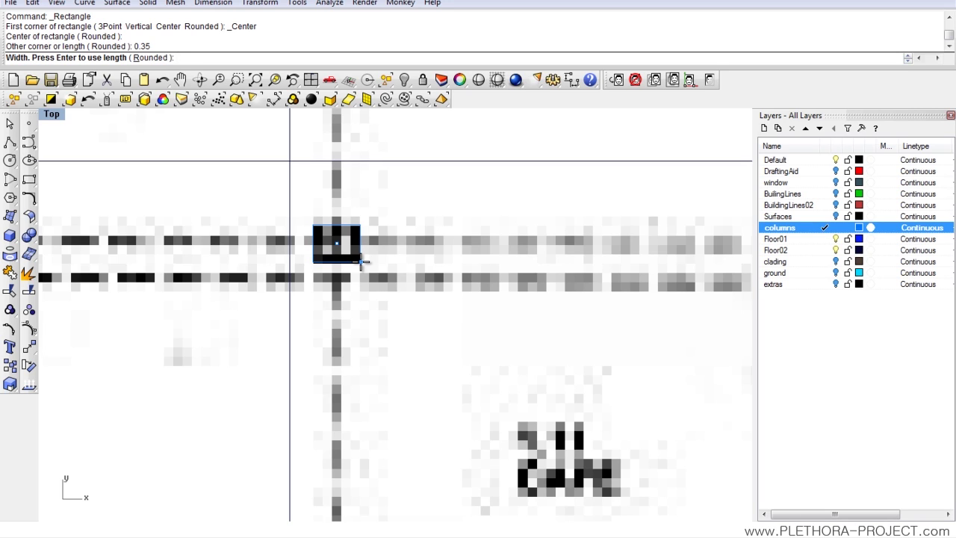
pyautogui.write('0.25')
pyautogui.press('Return')
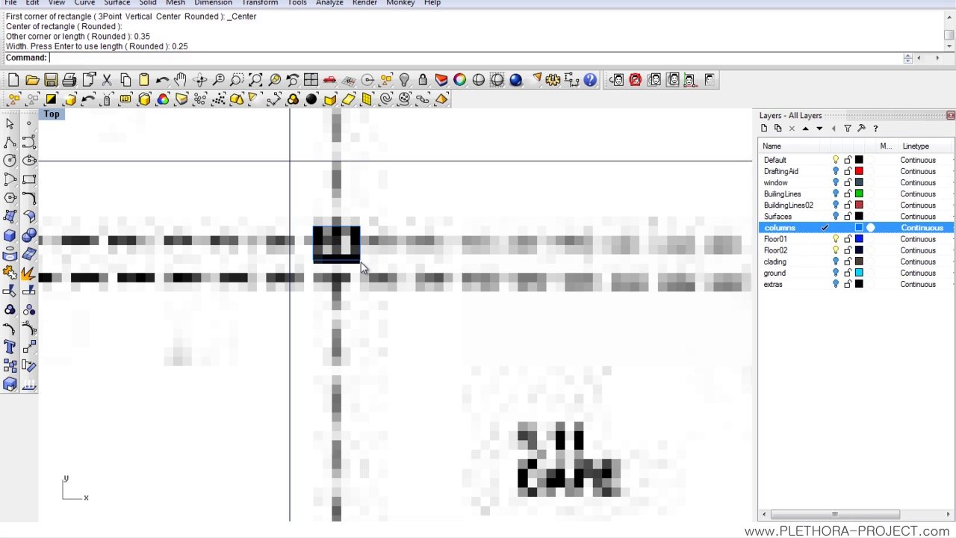
pyautogui.scroll(-3, 356, 258)
pyautogui.scroll(4, 359, 260)
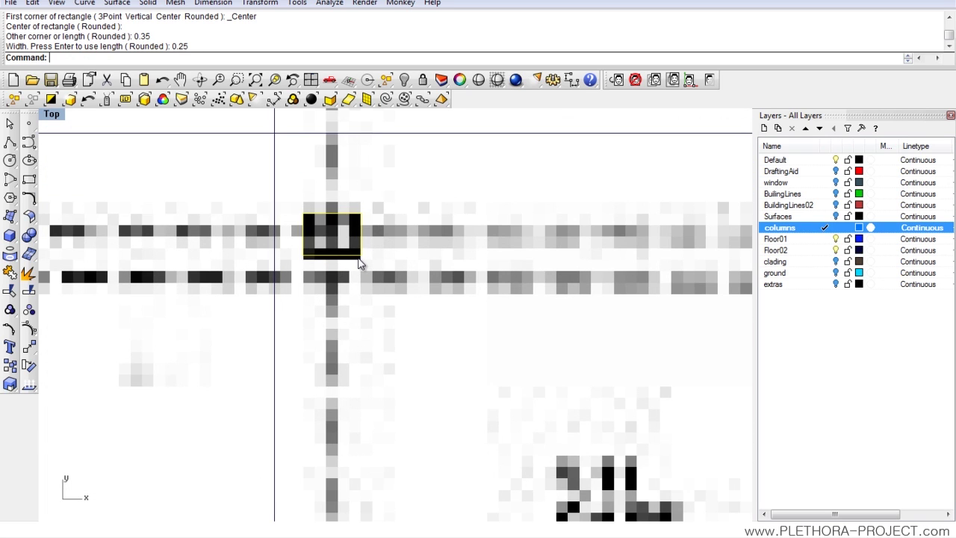
pyautogui.scroll(-5, 359, 262)
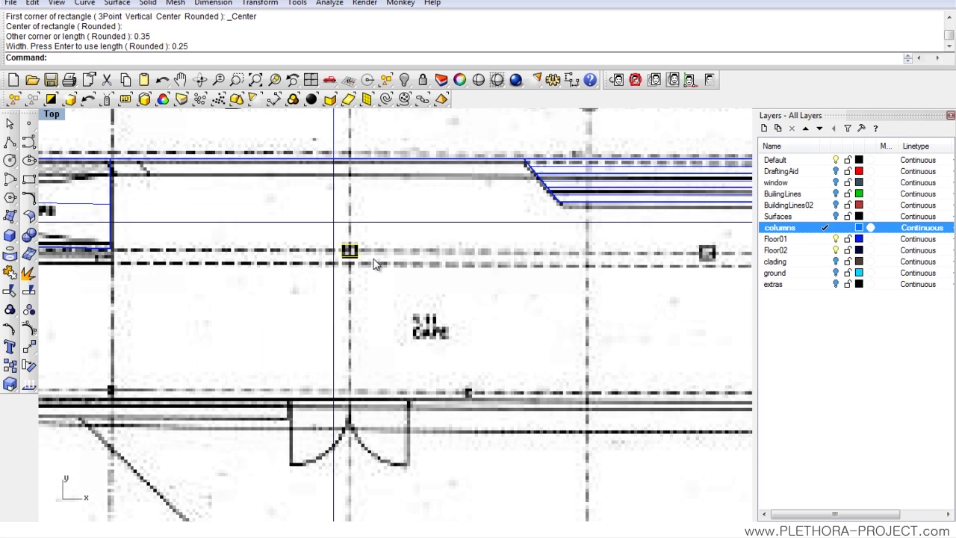
pyautogui.click(28, 123)
pyautogui.scroll(5, 351, 251)
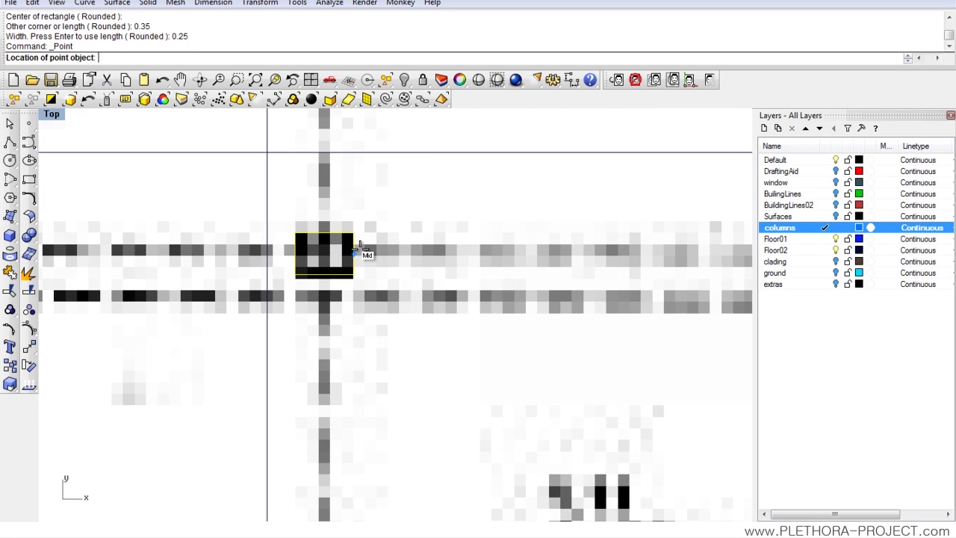
pyautogui.click(306, 257)
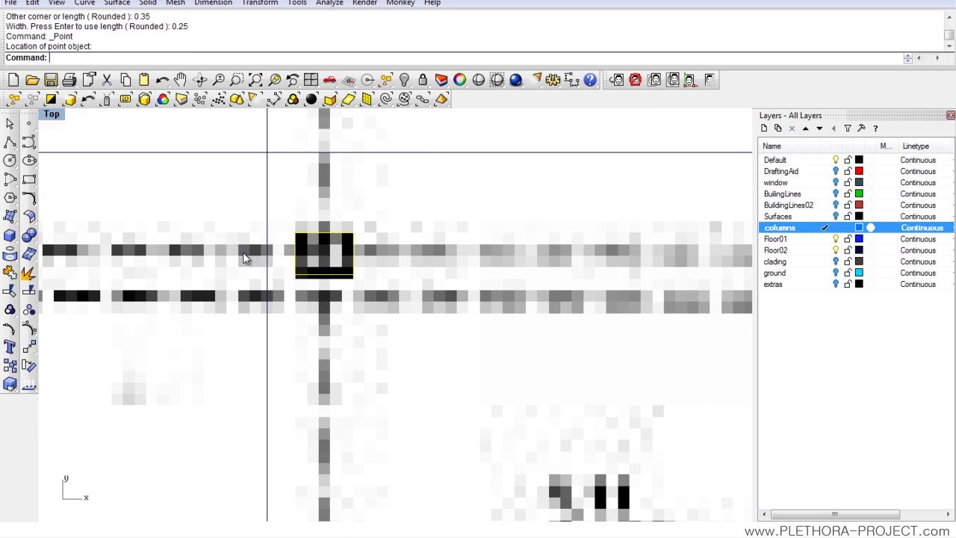
# Copy the column rectangle by its corner from the first café marker onto the adjacent marker in the same row.
pyautogui.scroll(-5, 312, 278)
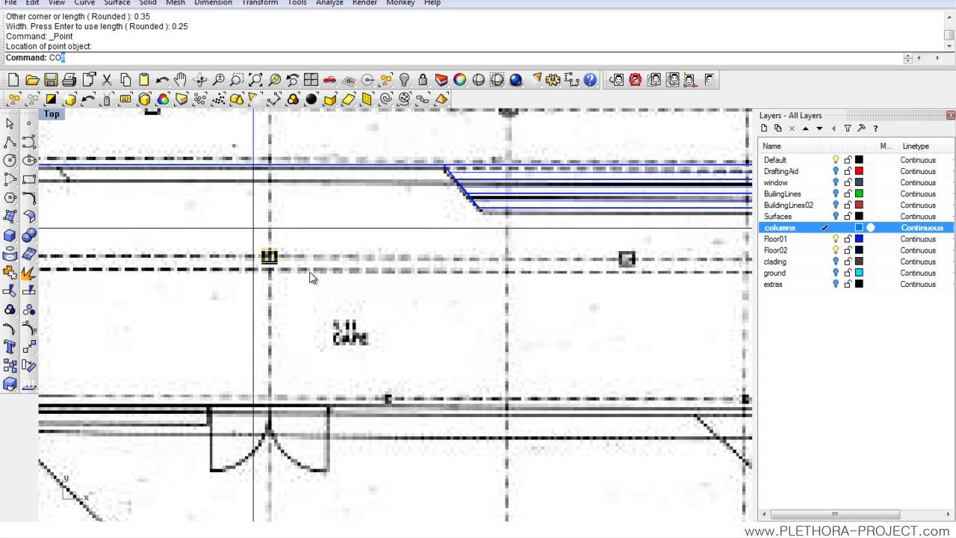
pyautogui.write('COp')
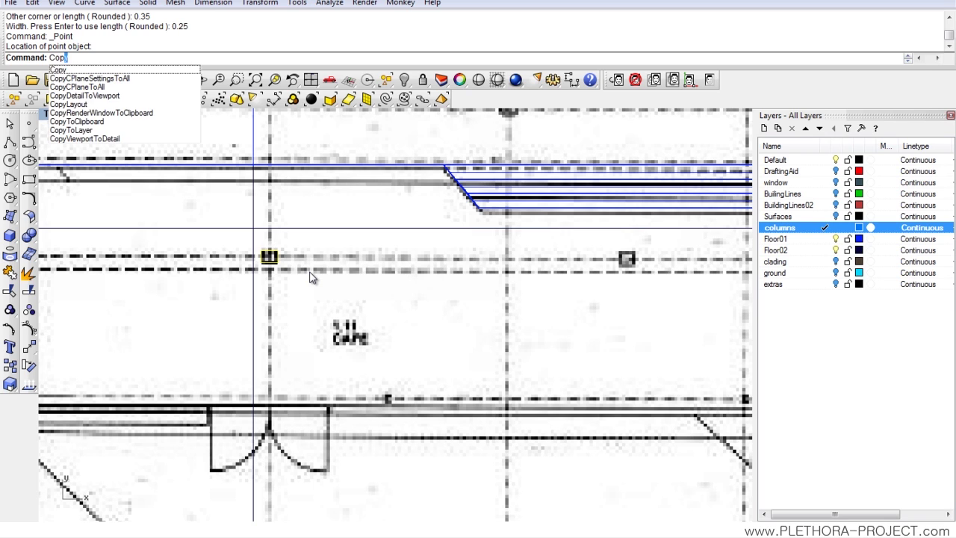
pyautogui.write('y')
pyautogui.press('Return')
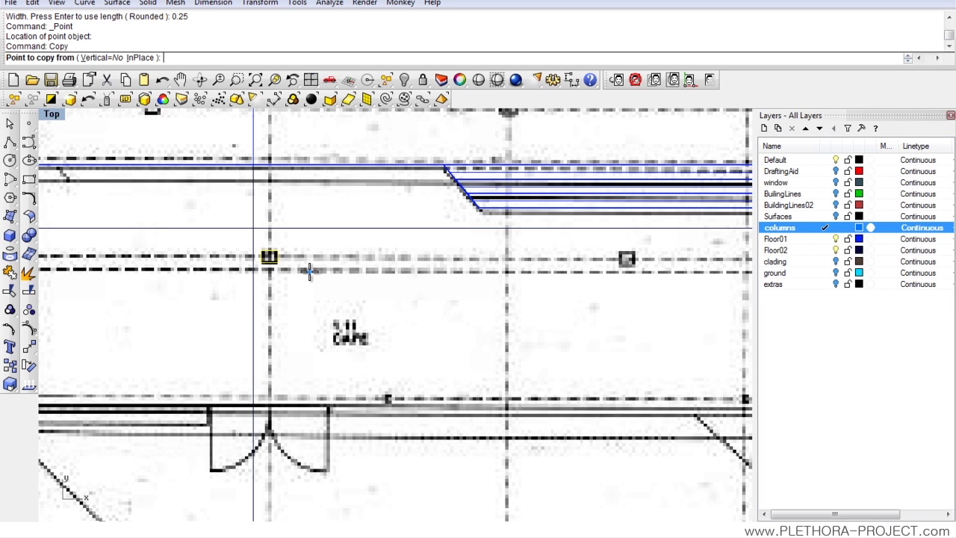
pyautogui.click(261, 250)
pyautogui.moveTo(607, 257); pyautogui.dragTo(297, 292, button='right')
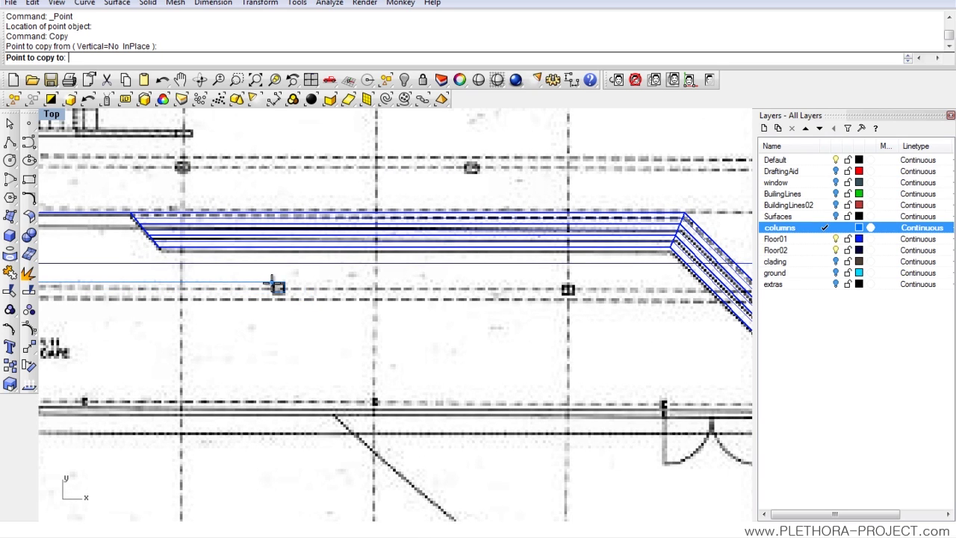
pyautogui.scroll(5, 272, 282)
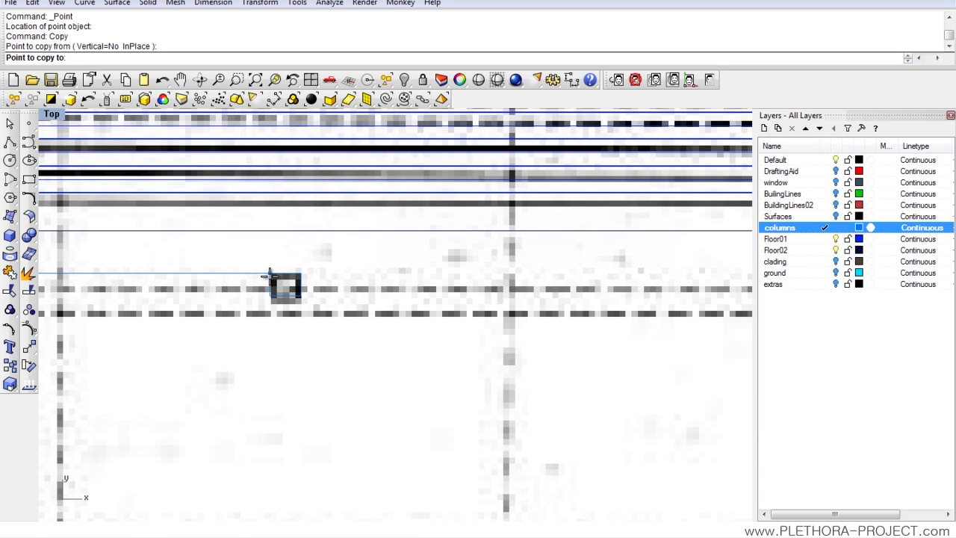
pyautogui.click(270, 276)
# Place another copy of the column rectangle on the third café marker, near the steps' corner, and finish copying.
pyautogui.scroll(-3, 390, 277)
pyautogui.scroll(3, 411, 288)
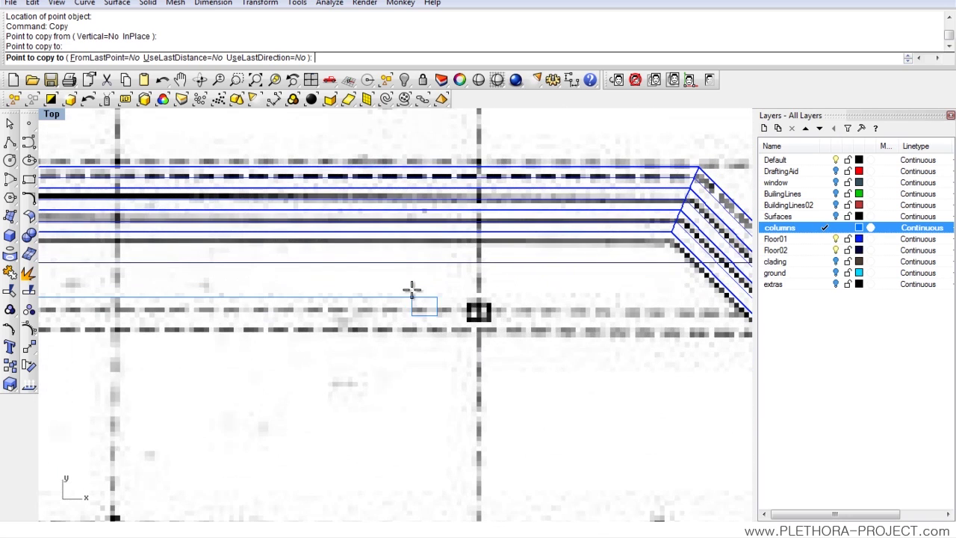
pyautogui.click(465, 297)
pyautogui.scroll(-3, 468, 305)
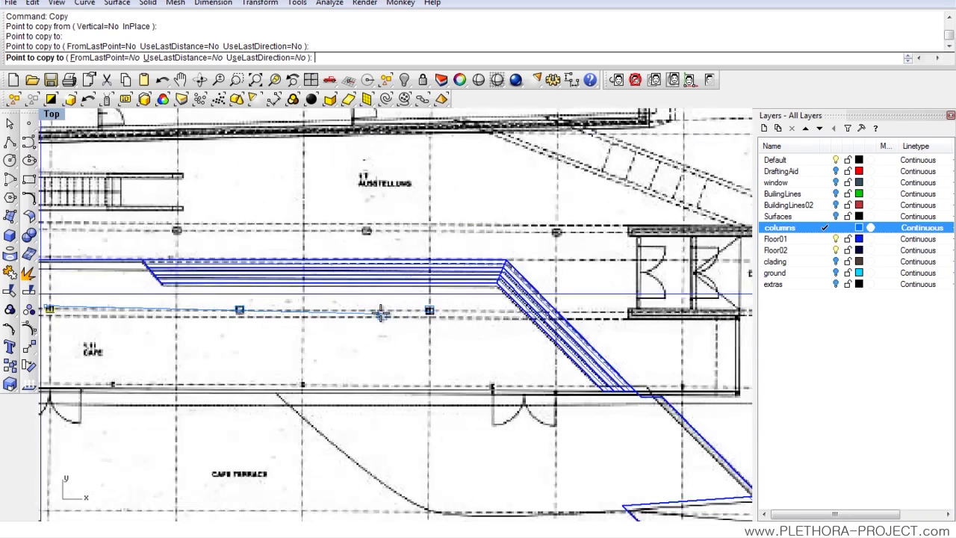
pyautogui.scroll(2, 374, 309)
pyautogui.moveTo(260, 309)
pyautogui.mouseDown(button='right')
pyautogui.moveTo(409, 294)
pyautogui.moveTo(356, 313)
pyautogui.mouseUp(button='right')
pyautogui.rightClick(341, 310)
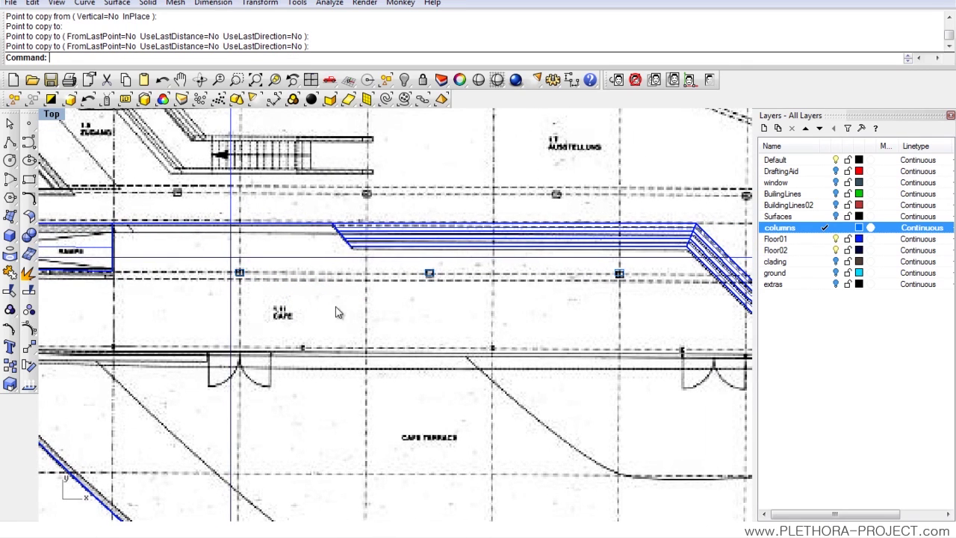
pyautogui.hotkey('ctrl', 'i')
pyautogui.press('Escape')
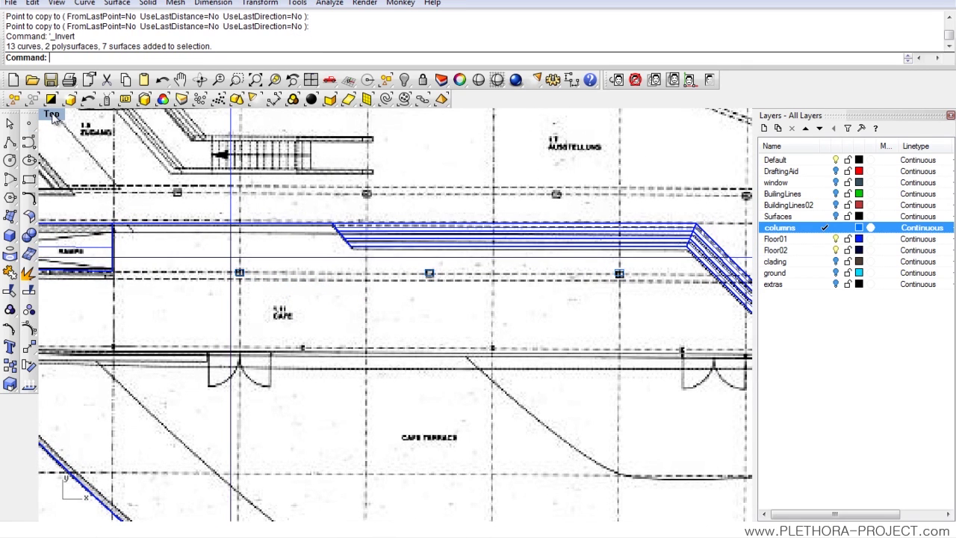
# Extrude the three column rectangles as capped solids in the Perspective view, 10 units to both sides.
pyautogui.doubleClick(52, 114)
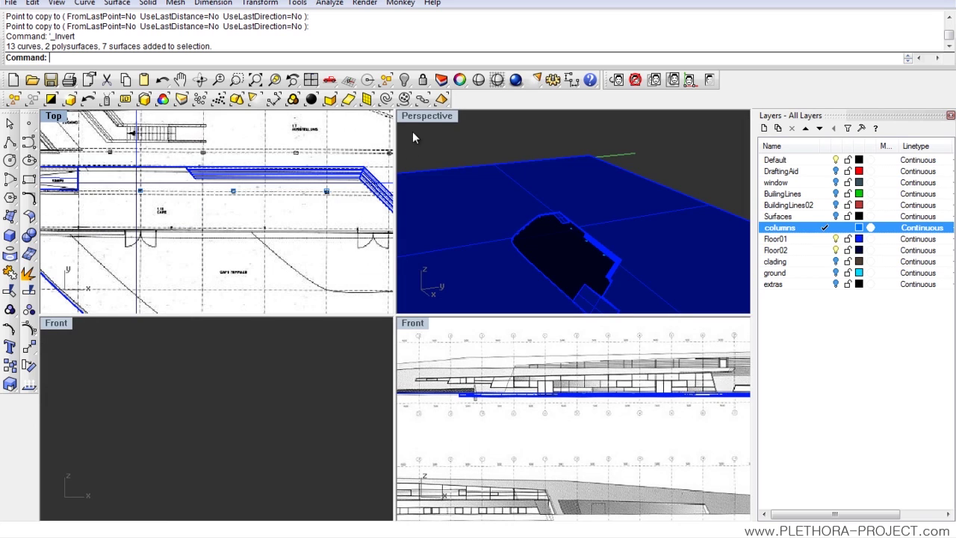
pyautogui.doubleClick(425, 117)
pyautogui.moveTo(423, 280); pyautogui.dragTo(353, 298, button='right')
pyautogui.click(309, 239)
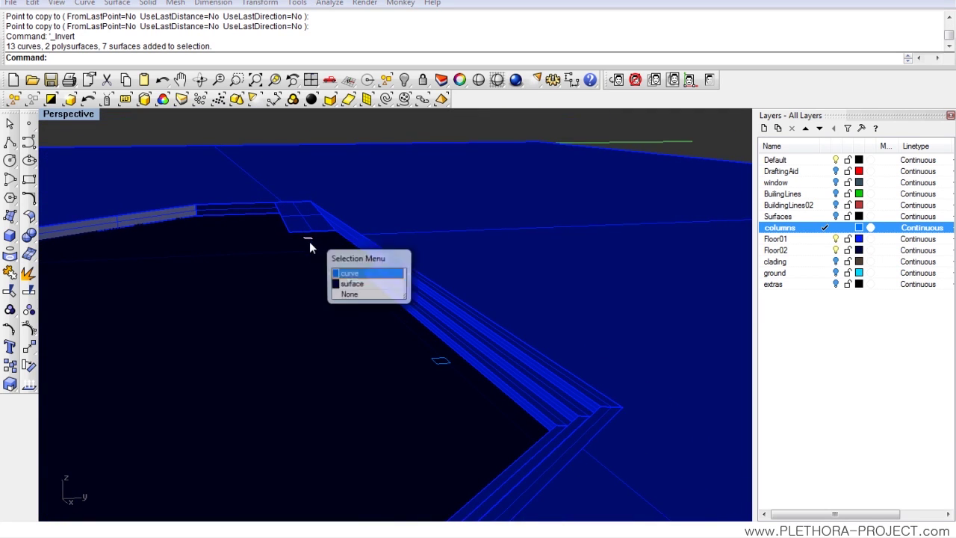
pyautogui.click(350, 270)
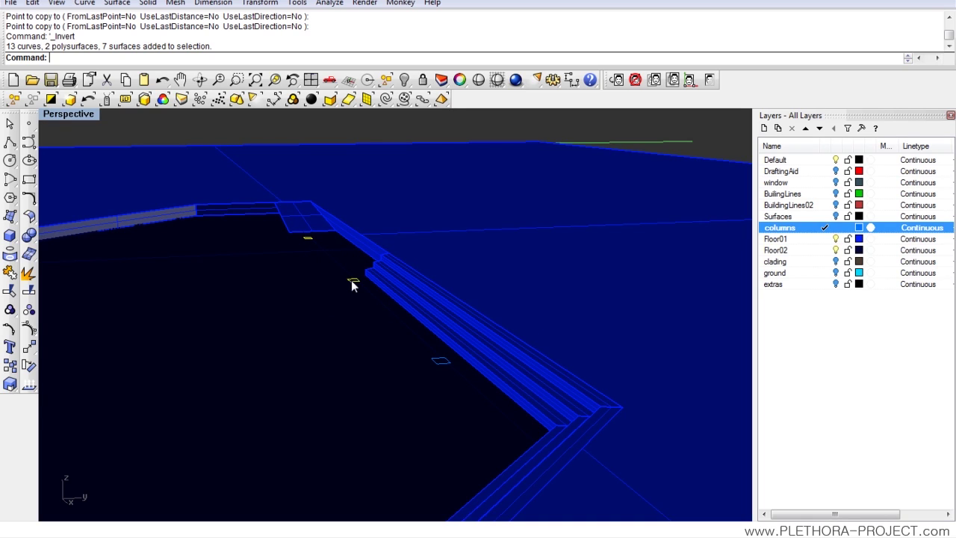
pyautogui.write('Extru')
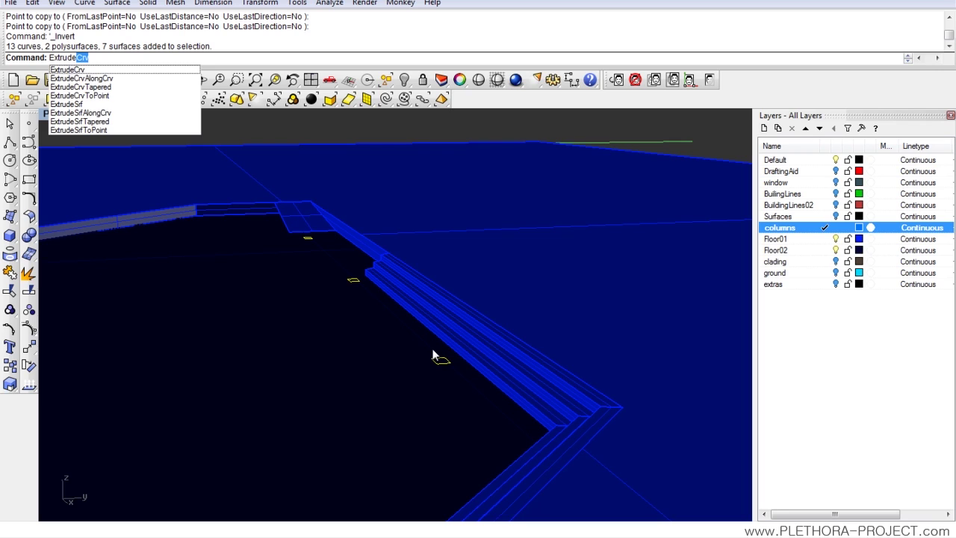
pyautogui.write('de')
pyautogui.press('Return')
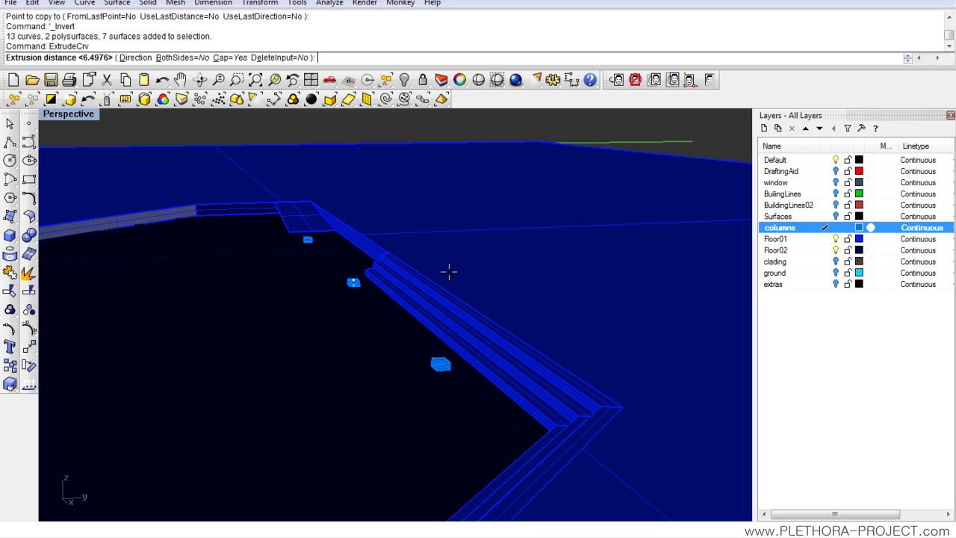
pyautogui.click(171, 58)
pyautogui.write('1')
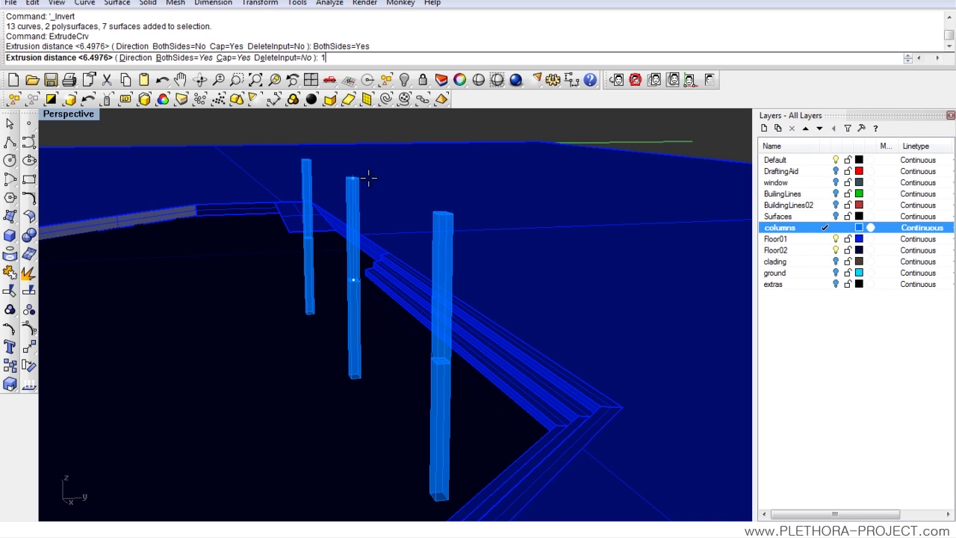
pyautogui.write('0')
pyautogui.press('Return')
# Trim away the parts of the three café columns below the sunken floor, using that floor surface as the cutting object.
pyautogui.moveTo(341, 228); pyautogui.dragTo(397, 233, button='right')
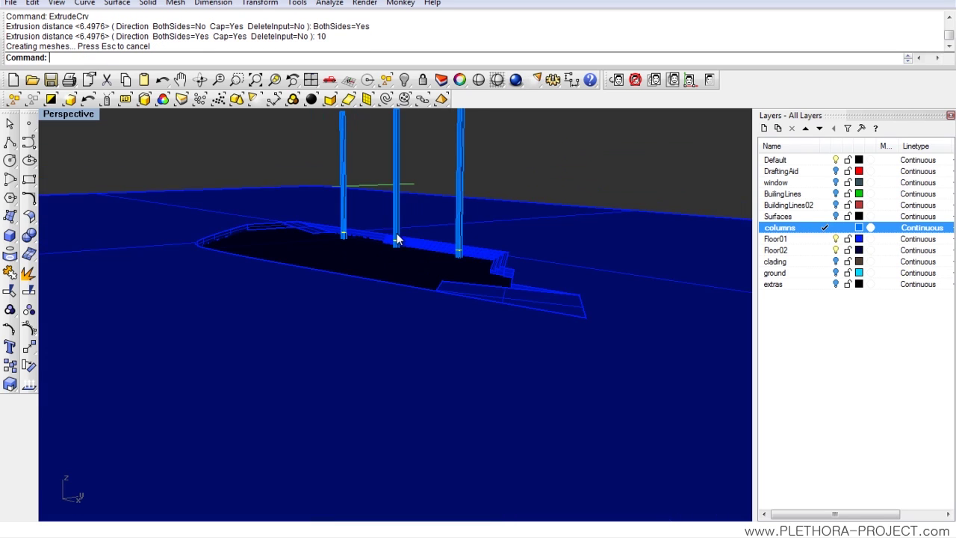
pyautogui.moveTo(421, 199); pyautogui.dragTo(499, 193, button='right')
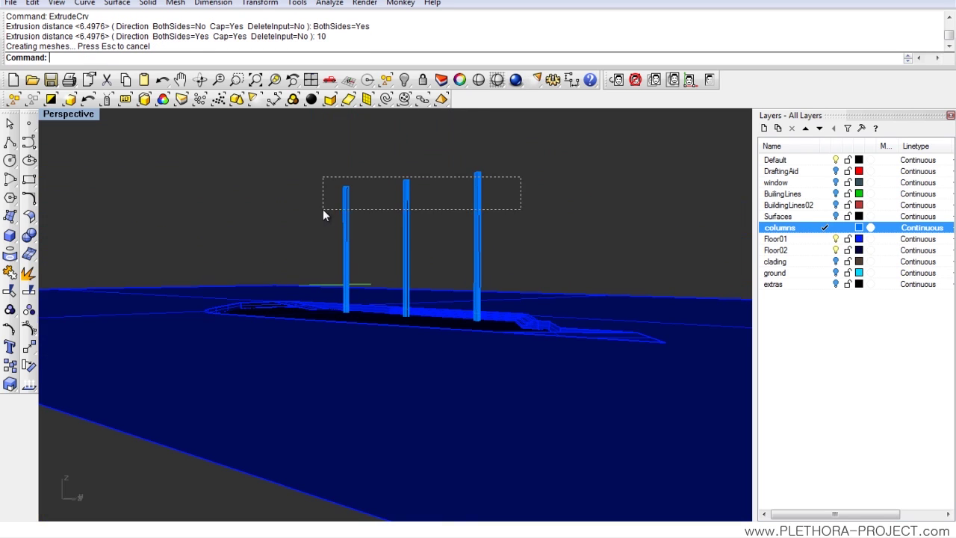
pyautogui.moveTo(322, 209); pyautogui.dragTo(323, 209)
pyautogui.moveTo(323, 209); pyautogui.dragTo(310, 354, button='right')
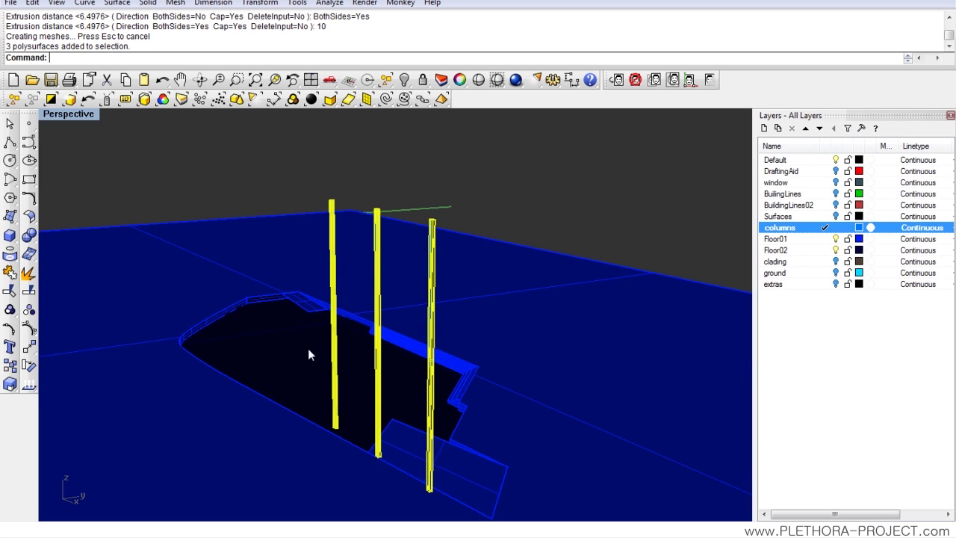
pyautogui.click(412, 284)
pyautogui.moveTo(413, 284); pyautogui.dragTo(43, 262, button='right')
pyautogui.click(10, 291)
pyautogui.moveTo(21, 299); pyautogui.dragTo(328, 359, button='right')
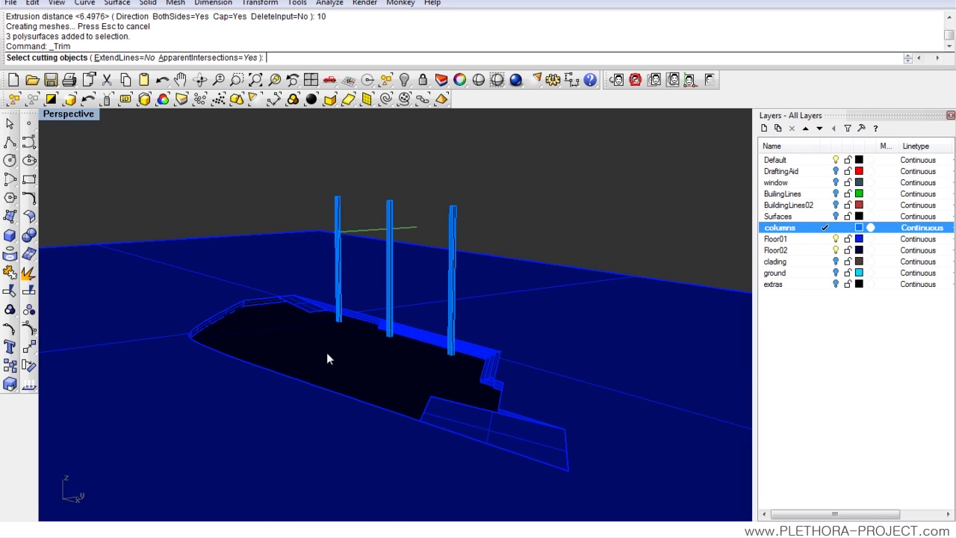
pyautogui.click(336, 342)
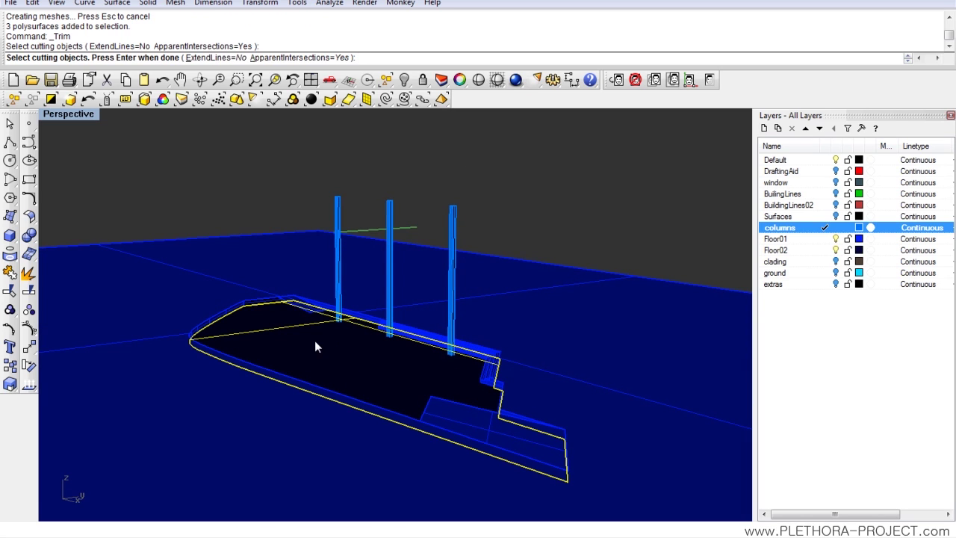
pyautogui.rightClick(315, 341)
pyautogui.moveTo(333, 354); pyautogui.dragTo(357, 329, button='right')
pyautogui.moveTo(595, 363); pyautogui.dragTo(199, 406)
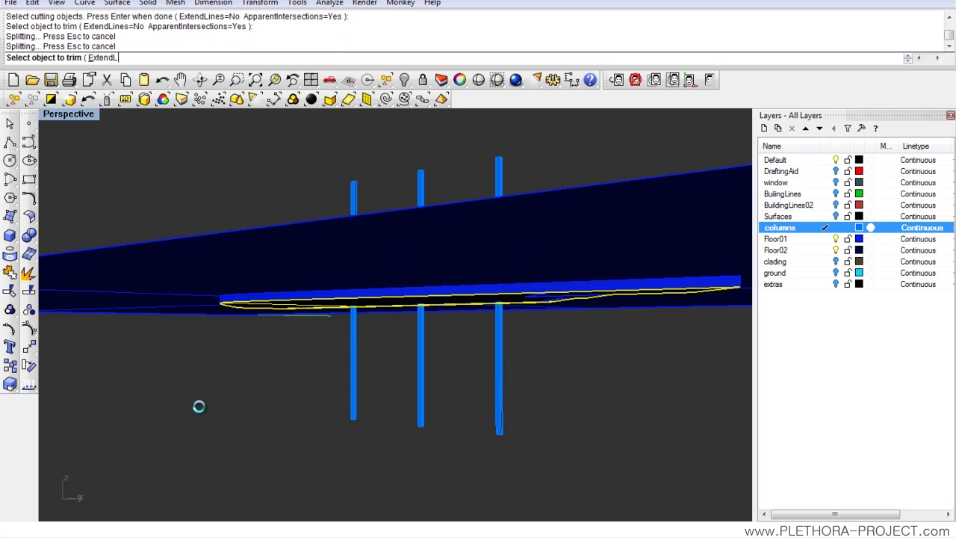
pyautogui.moveTo(286, 406); pyautogui.dragTo(412, 387, button='right')
pyautogui.rightClick(412, 386)
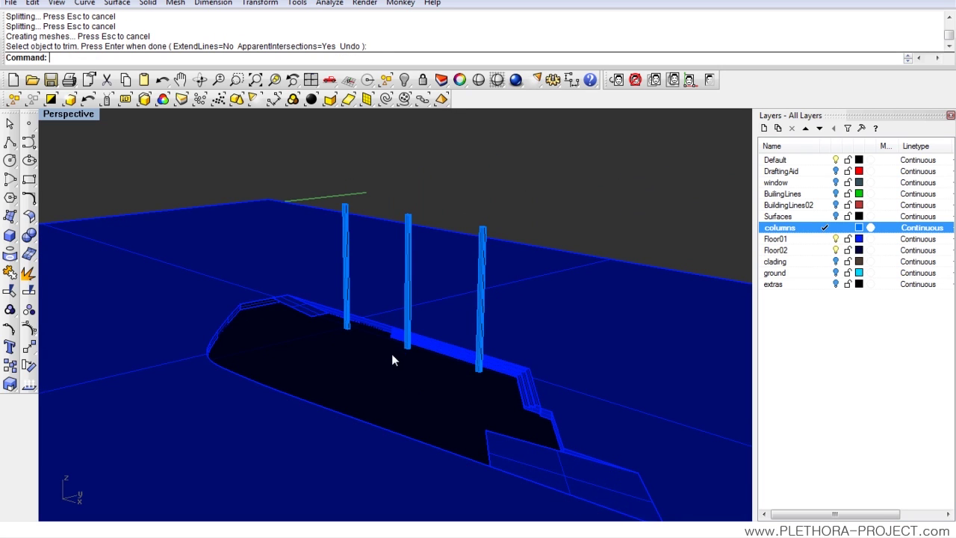
# Turn on the Surfaces layer and bring the walkway surfaces around the column tops into view.
pyautogui.click(824, 228)
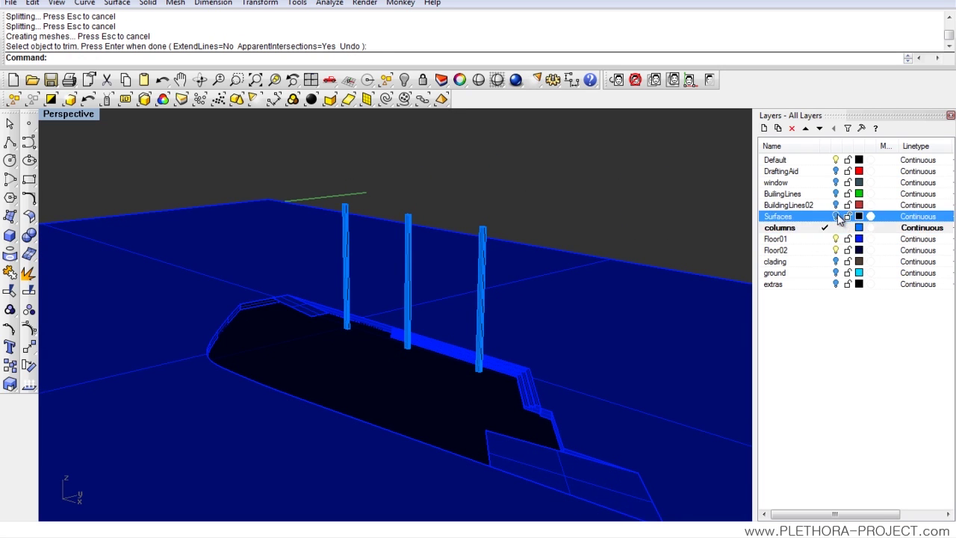
pyautogui.click(836, 216)
pyautogui.moveTo(448, 321); pyautogui.dragTo(307, 320, button='right')
pyautogui.scroll(3, 338, 341)
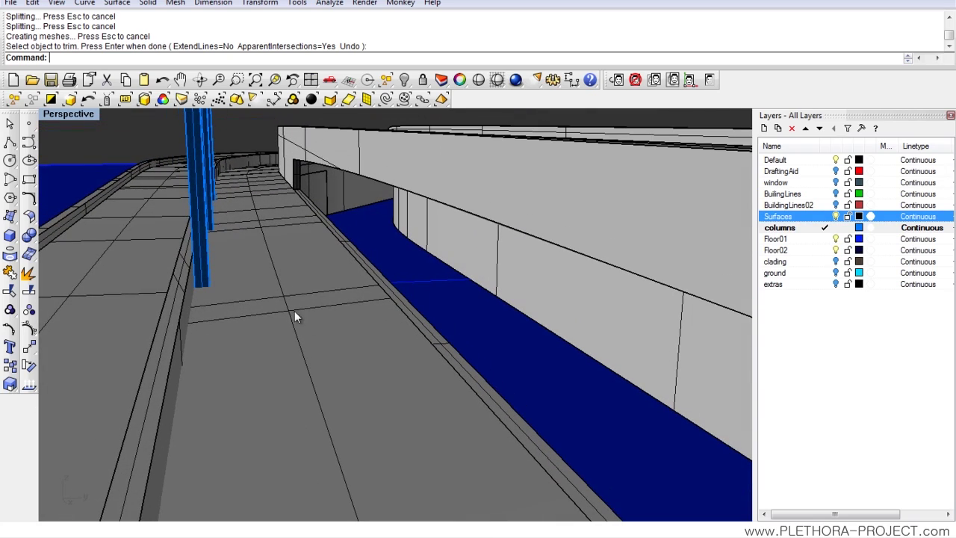
# Isolate the walkway surface that the columns pass through together with the three columns, hiding everything else.
pyautogui.click(236, 272)
pyautogui.moveTo(214, 217); pyautogui.dragTo(242, 291, button='right')
pyautogui.moveTo(247, 155); pyautogui.dragTo(211, 172)
pyautogui.moveTo(211, 171); pyautogui.dragTo(307, 287, button='right')
pyautogui.write('invert')
pyautogui.press('Return')
pyautogui.write('h')
pyautogui.press('Return')
# Trim away the column parts above the isolated walkway surface, and show all hidden objects again.
pyautogui.scroll(3, 307, 280)
pyautogui.scroll(-6, 308, 265)
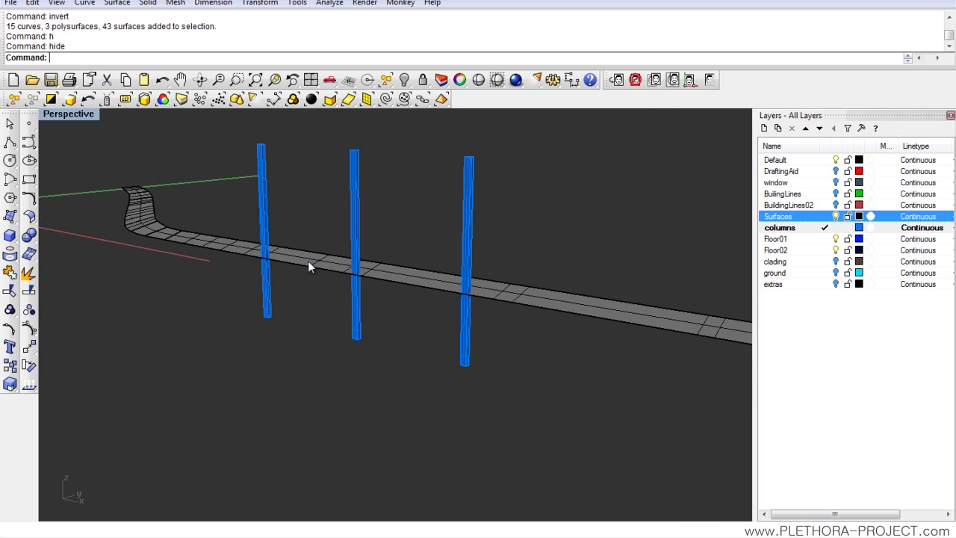
pyautogui.click(10, 291)
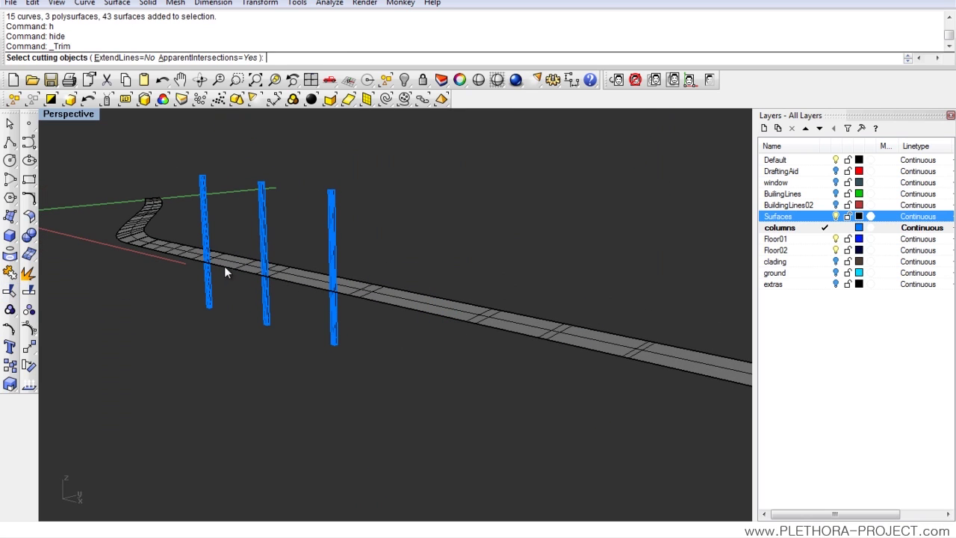
pyautogui.click(227, 264)
pyautogui.moveTo(229, 295); pyautogui.dragTo(316, 325, button='right')
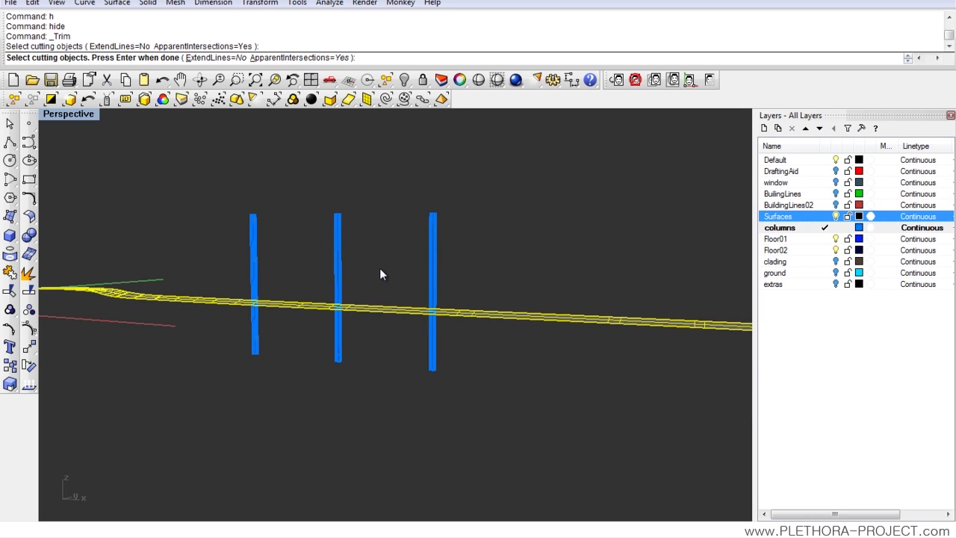
pyautogui.press('Return')
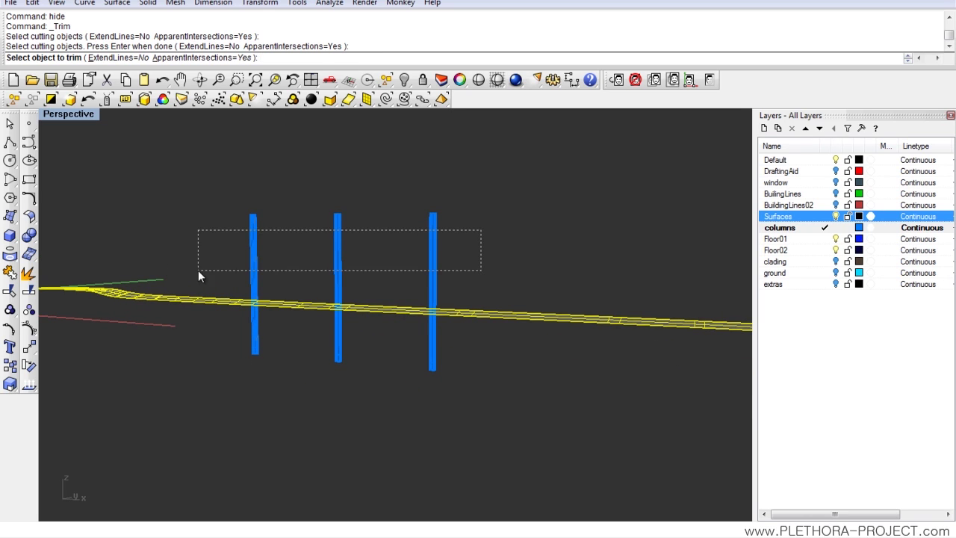
pyautogui.moveTo(198, 270); pyautogui.dragTo(198, 270)
pyautogui.moveTo(163, 313); pyautogui.dragTo(241, 278, button='right')
pyautogui.press('Return')
pyautogui.write('sh')
pyautogui.press('Return')
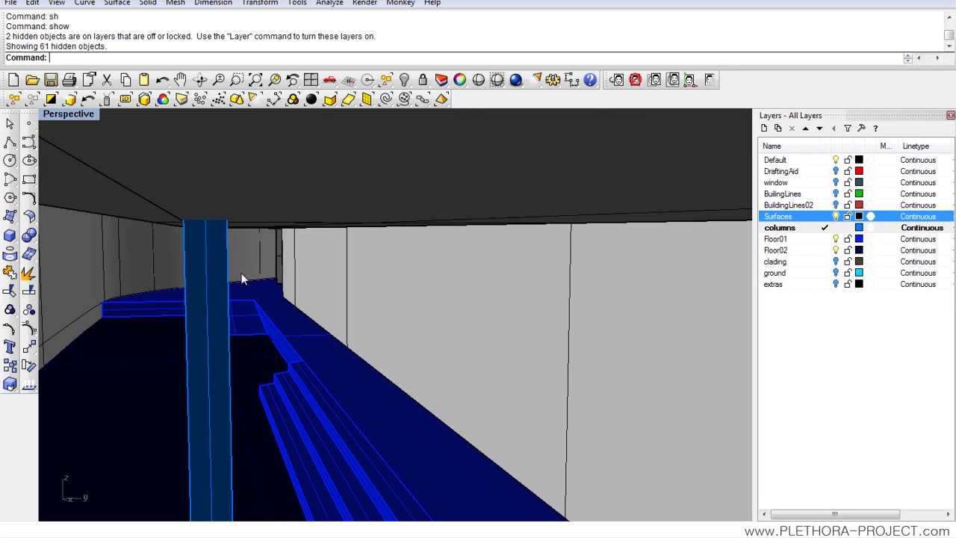
# Isolate the ceiling surface beside the café columns together with the three columns, hiding everything else.
pyautogui.click(291, 213)
pyautogui.moveTo(287, 262); pyautogui.dragTo(273, 302, button='right')
pyautogui.scroll(10, 274, 301)
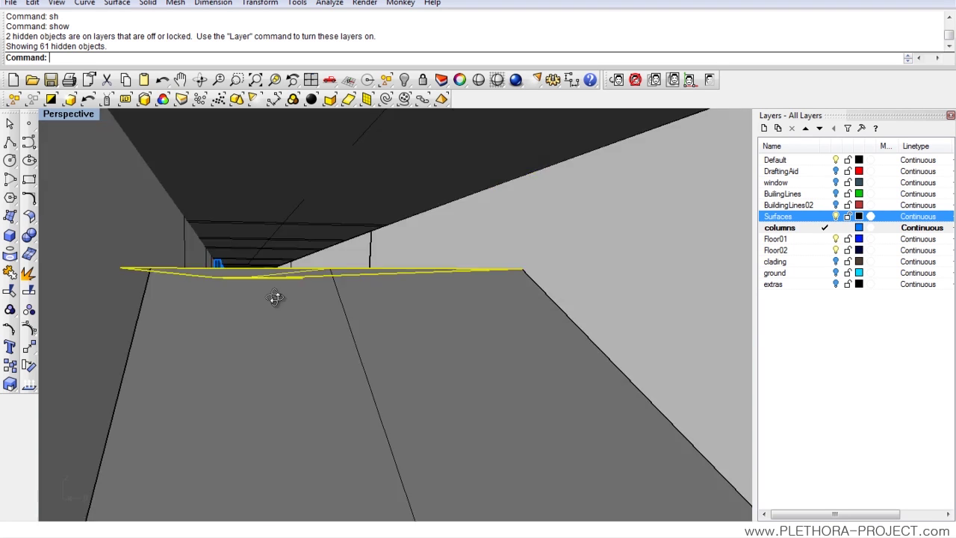
pyautogui.moveTo(275, 299); pyautogui.dragTo(244, 290, button='right')
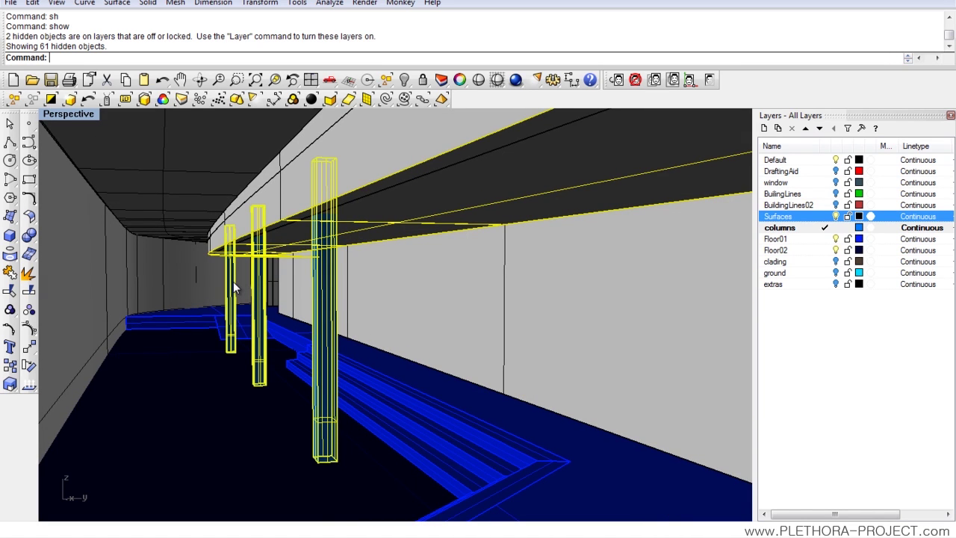
pyautogui.write('i')
pyautogui.press('Return')
pyautogui.write('h')
pyautogui.press('Return')
# Trim away the column parts above the isolated ceiling surface, and show all hidden objects again.
pyautogui.moveTo(233, 282); pyautogui.dragTo(229, 294, button='right')
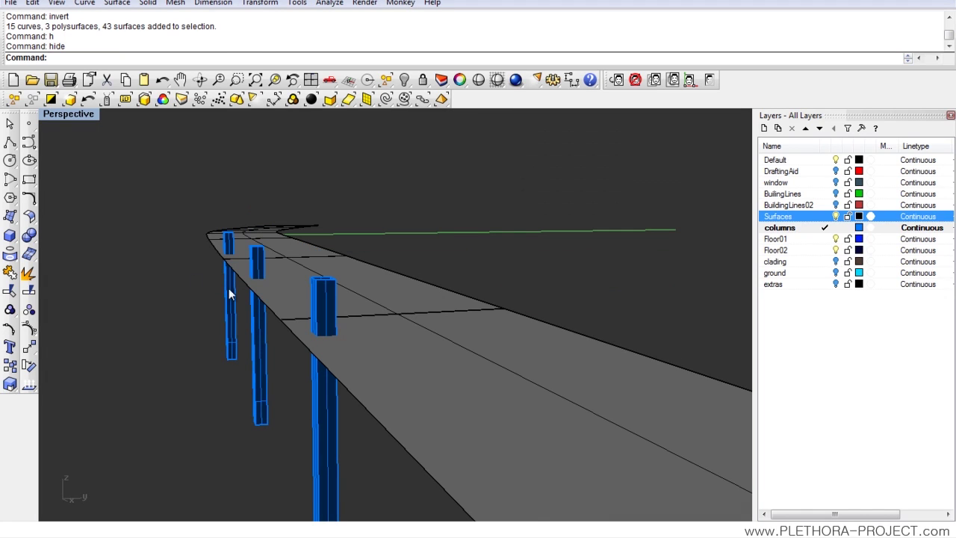
pyautogui.moveTo(236, 335); pyautogui.dragTo(202, 328, button='right')
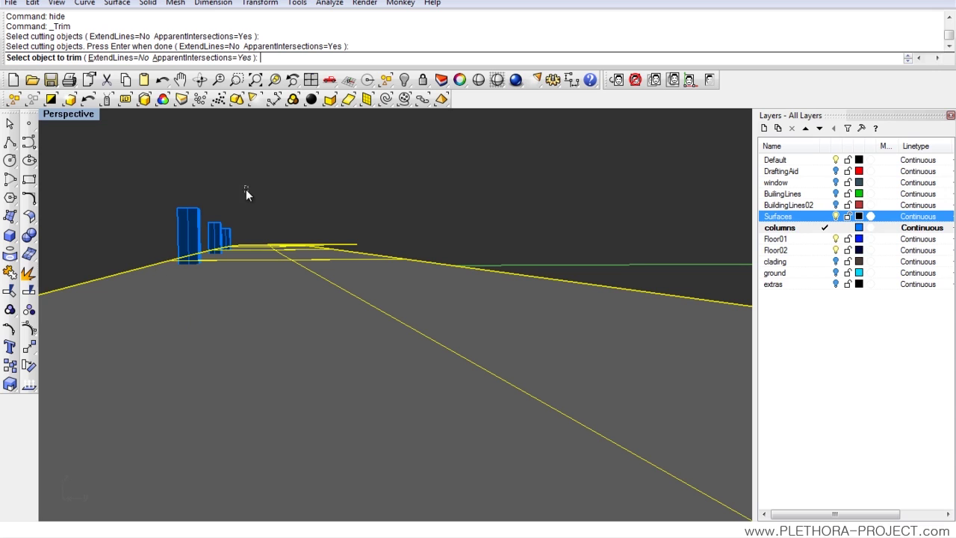
pyautogui.moveTo(155, 240); pyautogui.dragTo(191, 273, button='right')
pyautogui.press('Return')
pyautogui.write('sh')
pyautogui.press('Return')
pyautogui.moveTo(277, 261); pyautogui.dragTo(215, 248, button='right')
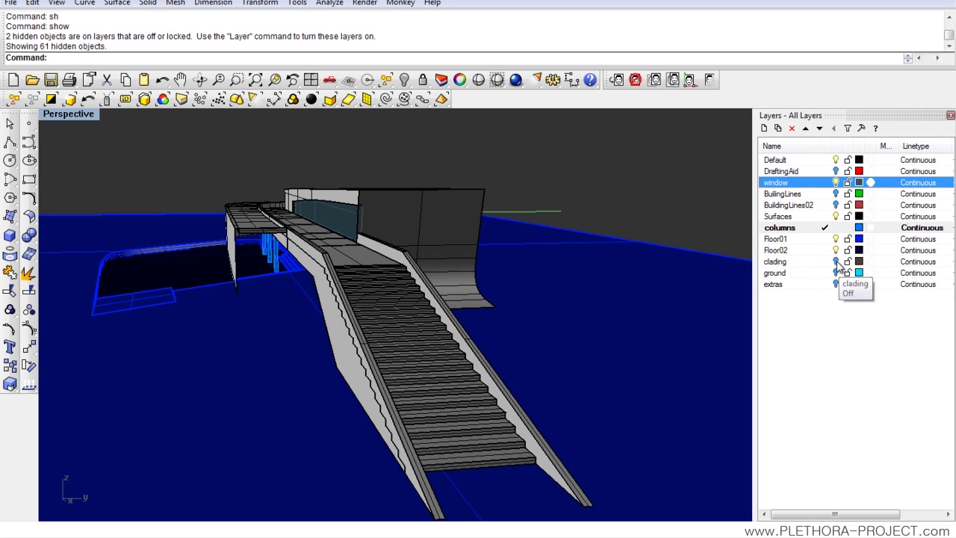
# Turn on the clading layer and examine the building's interior corridor and exterior.
pyautogui.moveTo(343, 253); pyautogui.dragTo(362, 283, button='right')
pyautogui.moveTo(486, 280); pyautogui.dragTo(362, 304, button='right')
pyautogui.scroll(10, 429, 303)
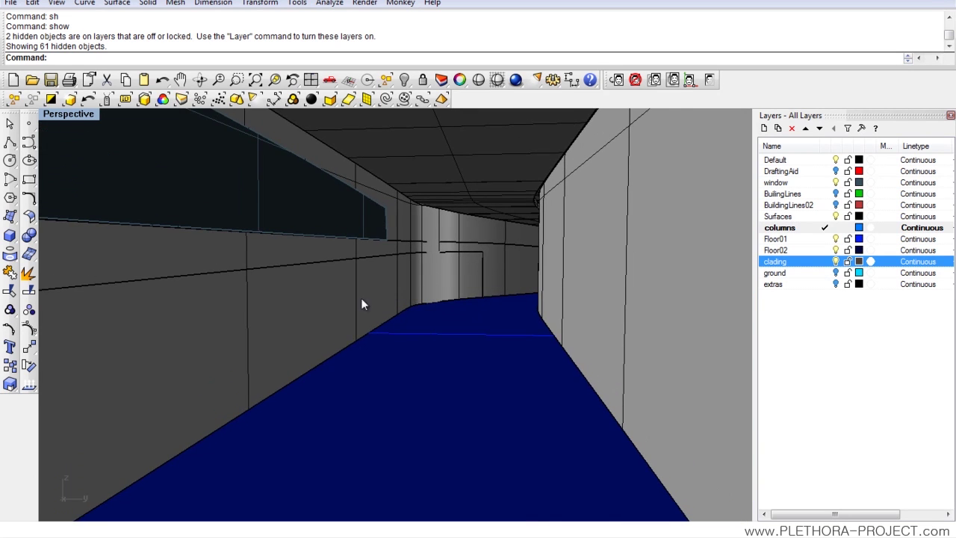
pyautogui.moveTo(427, 294); pyautogui.dragTo(454, 294, button='right')
pyautogui.moveTo(388, 301); pyautogui.dragTo(376, 274, button='right')
pyautogui.scroll(-5, 419, 287)
pyautogui.keyDown('shift'); pyautogui.moveTo(376, 274); pyautogui.dragTo(328, 305, button='right'); pyautogui.keyUp('shift')
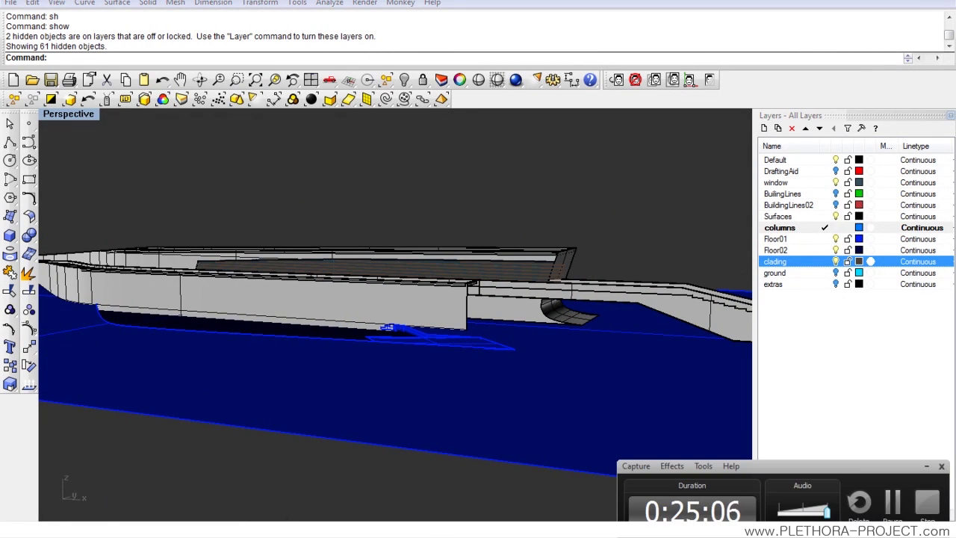